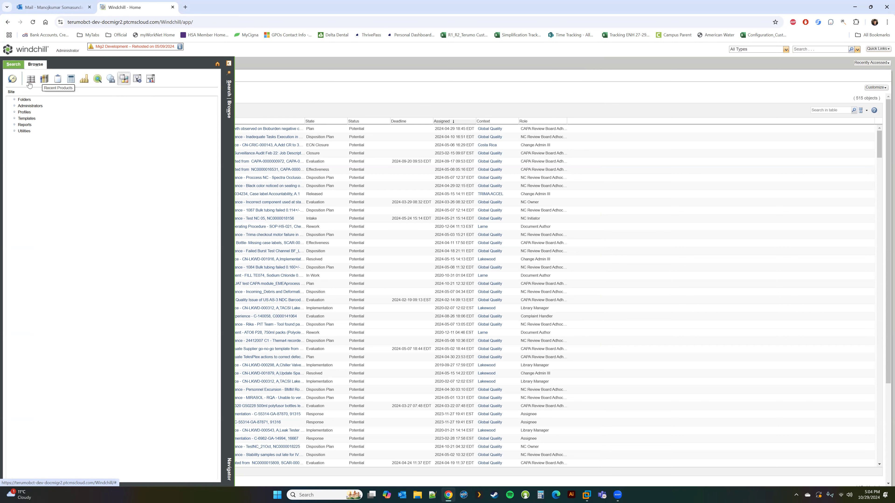
# Go to Organizations > TerumoBCT and open Workflow Template Administration from its Utilities page.
pyautogui.click(109, 84)
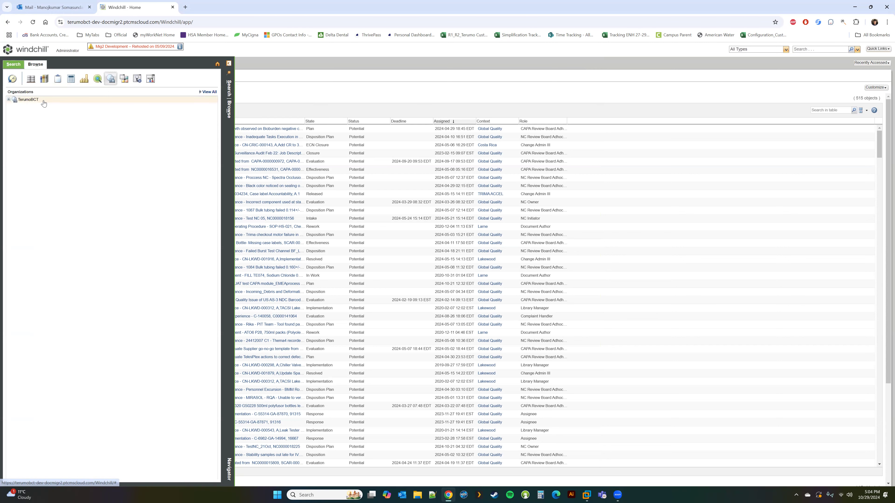
pyautogui.click(39, 178)
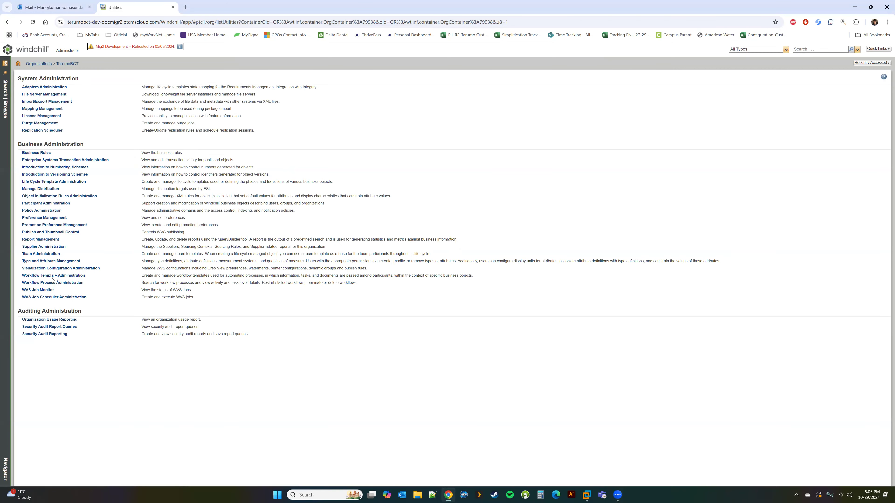
pyautogui.click(54, 278)
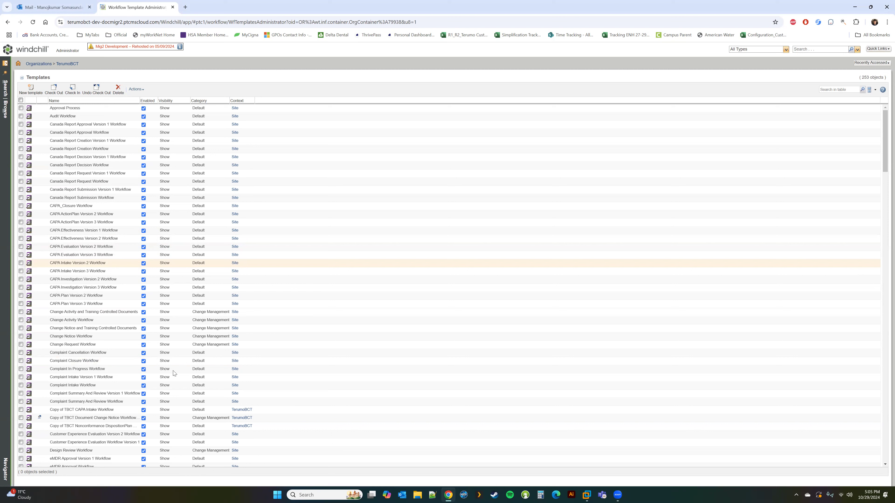
# Undo the checkout of Copy of TBCT CAPA Intake Workflow, confirming that its changes are discarded.
pyautogui.rightClick(86, 411)
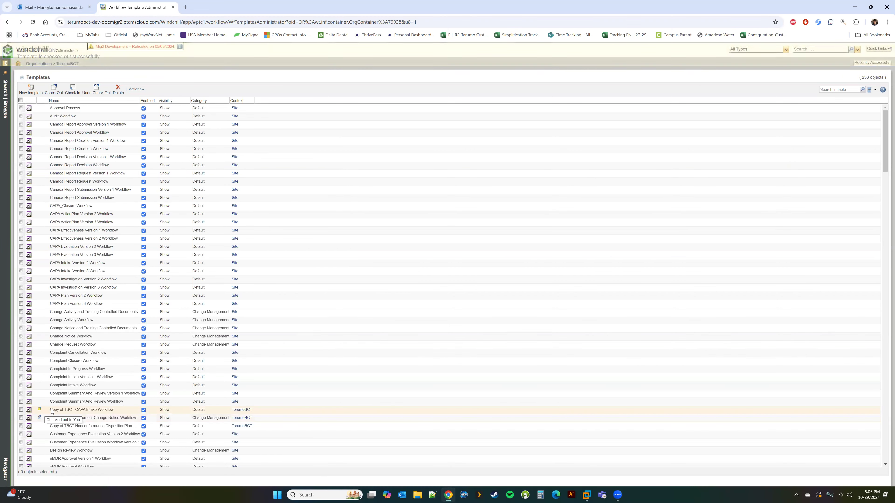
pyautogui.rightClick(71, 411)
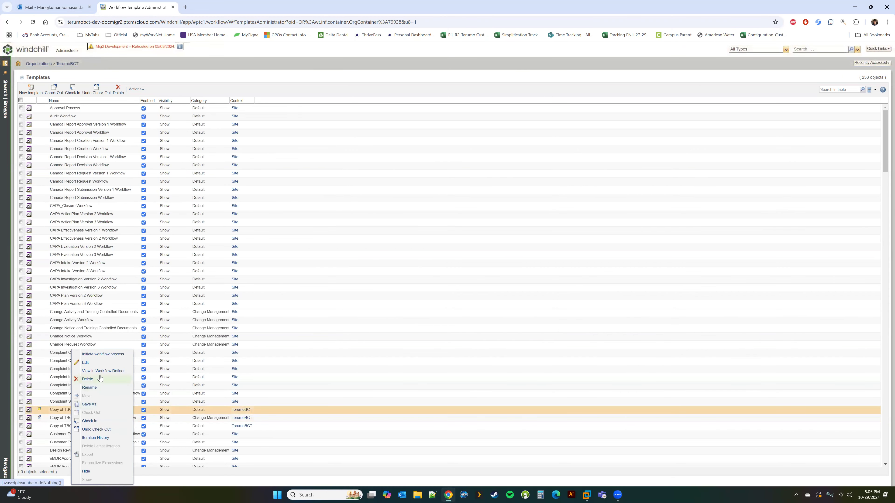
pyautogui.click(98, 429)
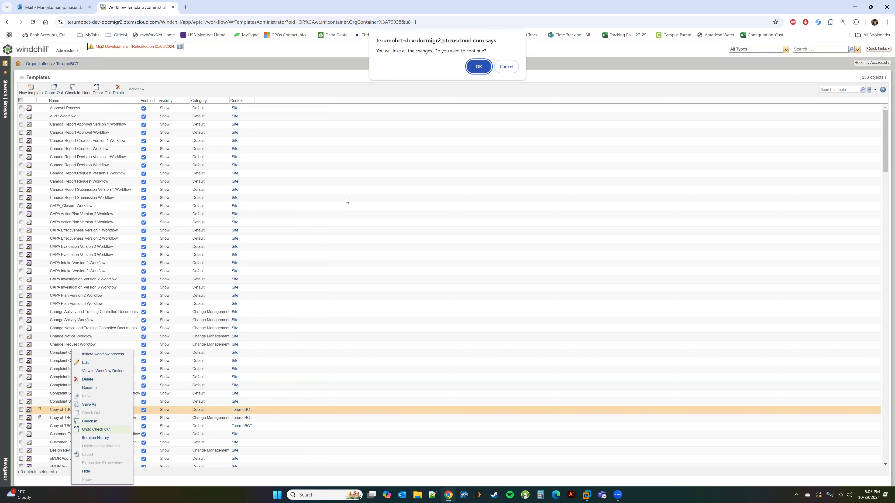
pyautogui.click(469, 70)
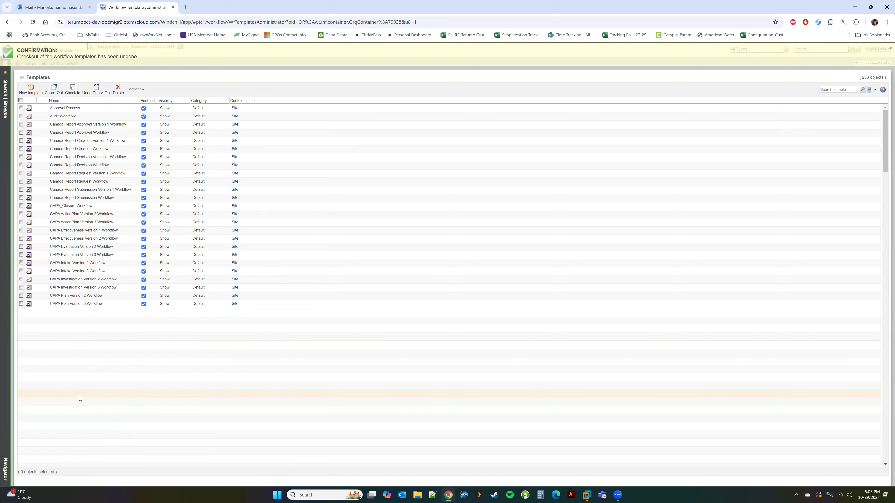
pyautogui.moveTo(40, 418)
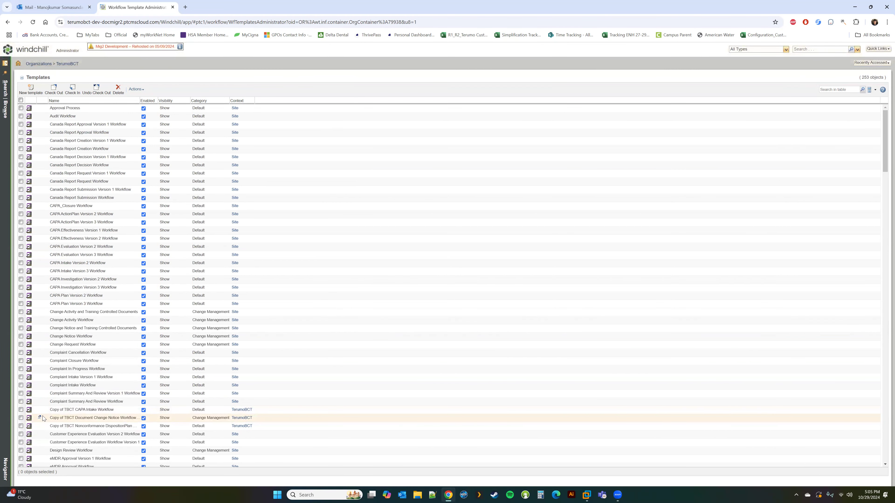
# Create new template Process 3 in a maximized Workflow Definer, position its Start node, then return to the list.
pyautogui.click(30, 90)
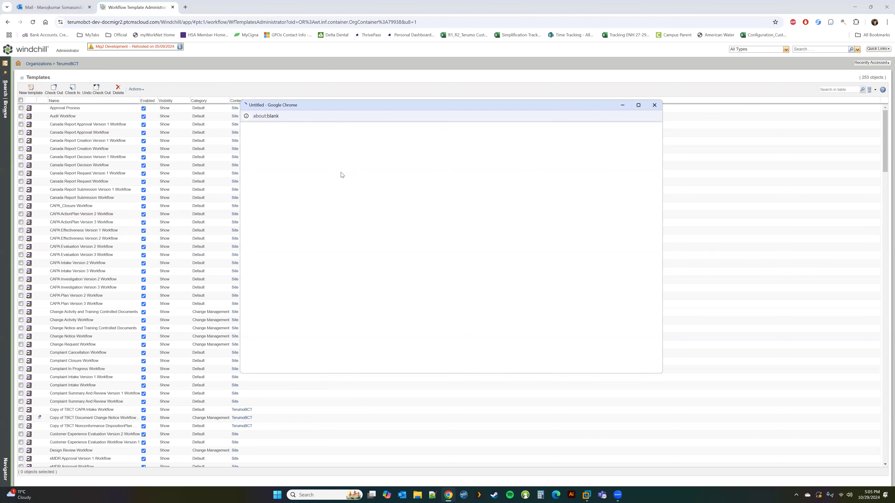
pyautogui.click(639, 106)
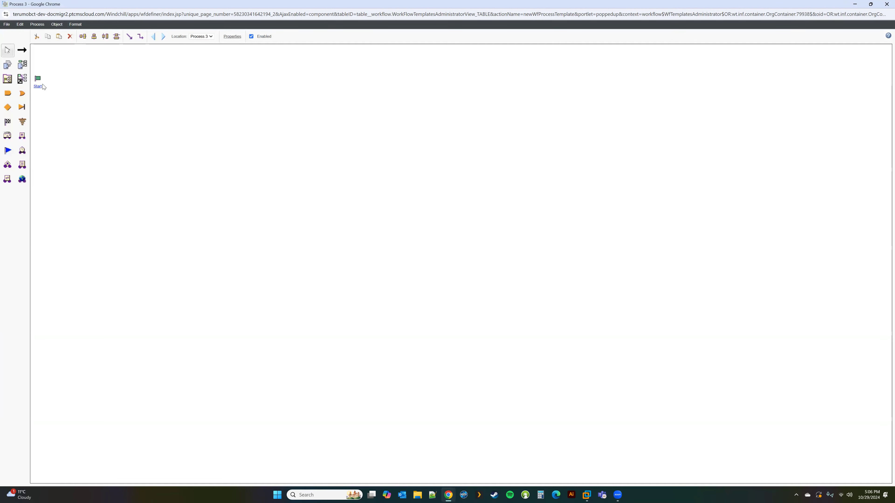
pyautogui.moveTo(37, 77); pyautogui.dragTo(115, 134)
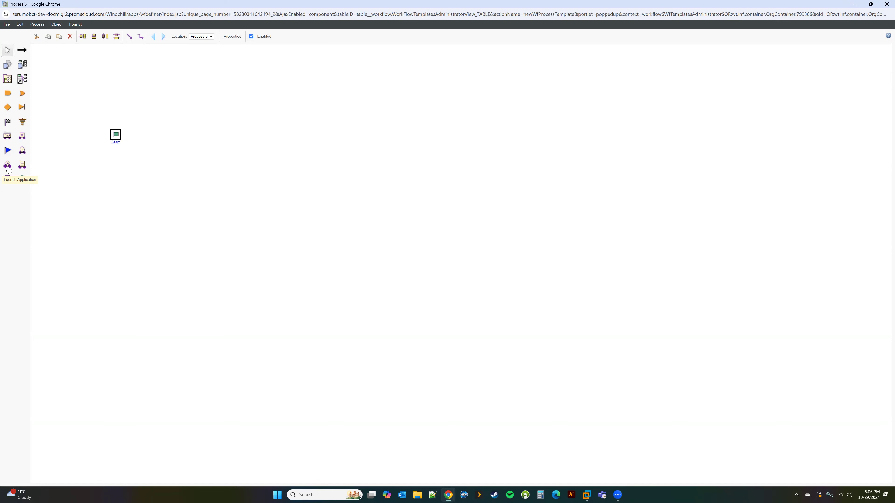
pyautogui.moveTo(448, 495)
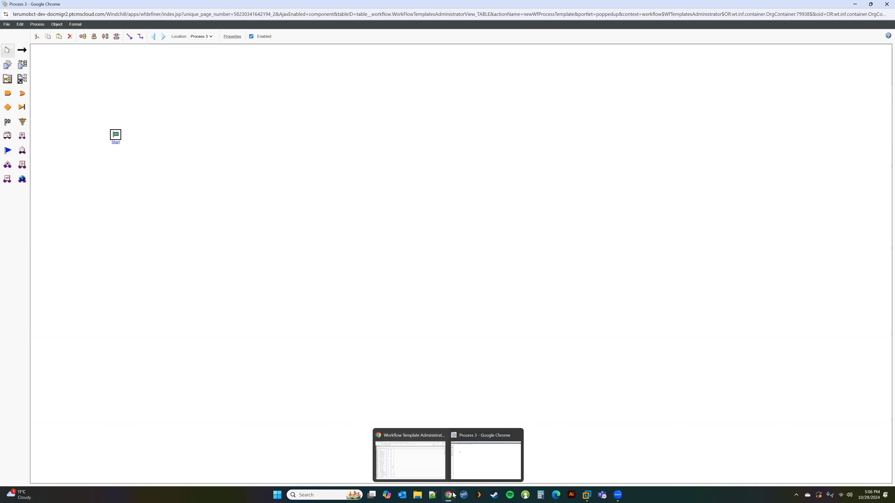
pyautogui.click(423, 467)
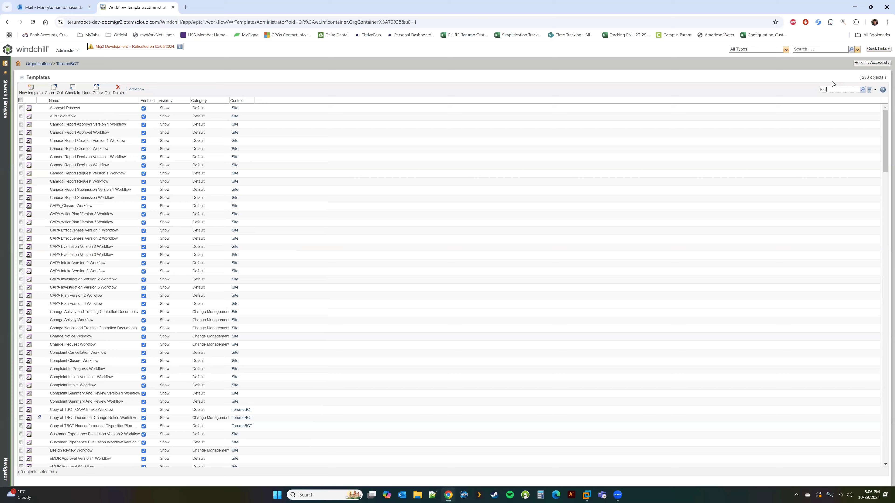
# Filter the templates by 'test' and view Test Workflow in the Workflow Definer.
pyautogui.write('test')
pyautogui.press('Return')
pyautogui.rightClick(69, 110)
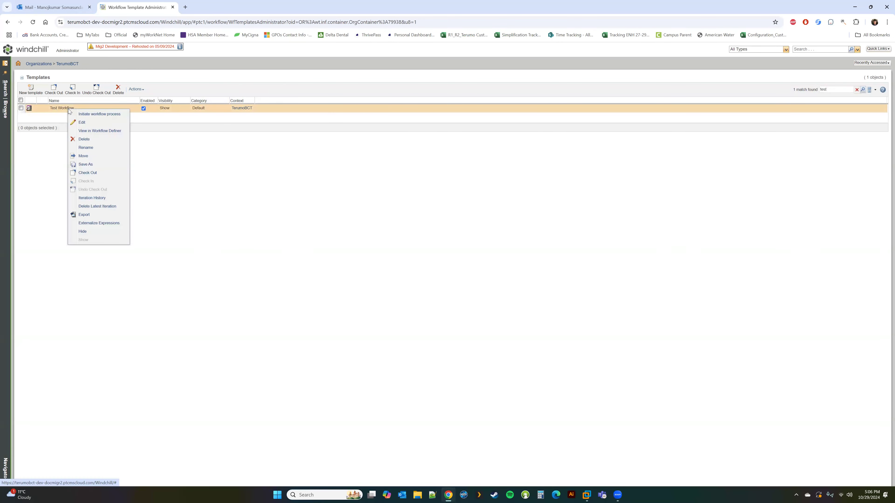
pyautogui.click(94, 132)
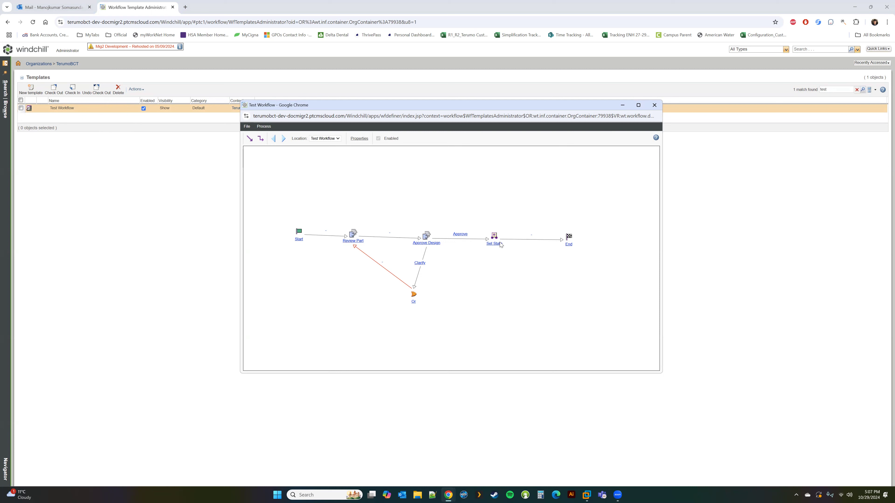
# Inspect the Set State node's properties, close the Test Workflow viewer, and resume Process 3.
pyautogui.doubleClick(494, 237)
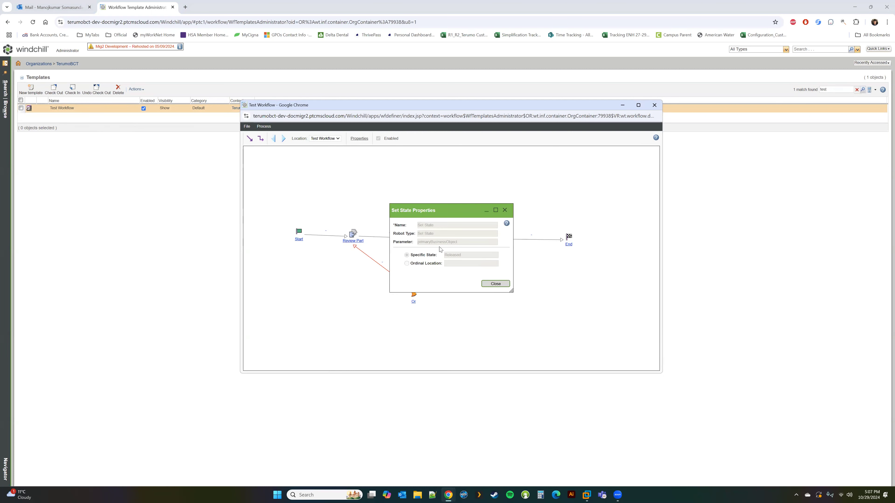
pyautogui.click(496, 284)
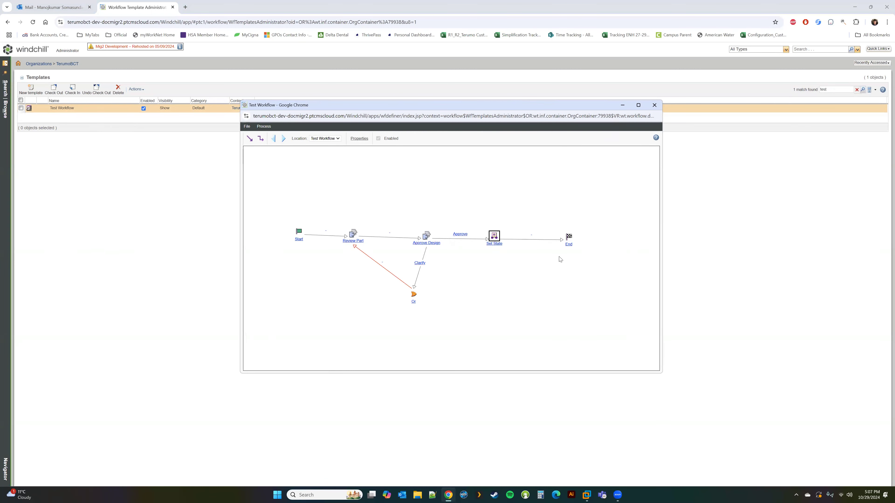
pyautogui.click(654, 105)
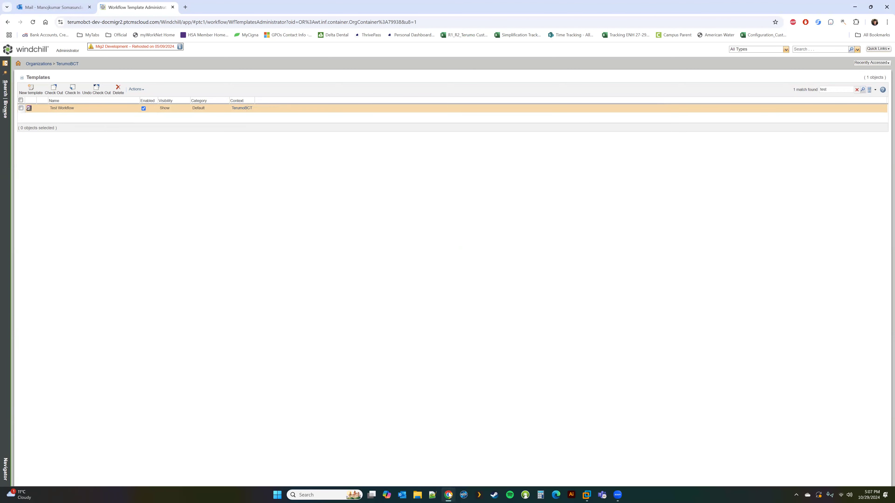
pyautogui.moveTo(453, 495)
pyautogui.click(486, 469)
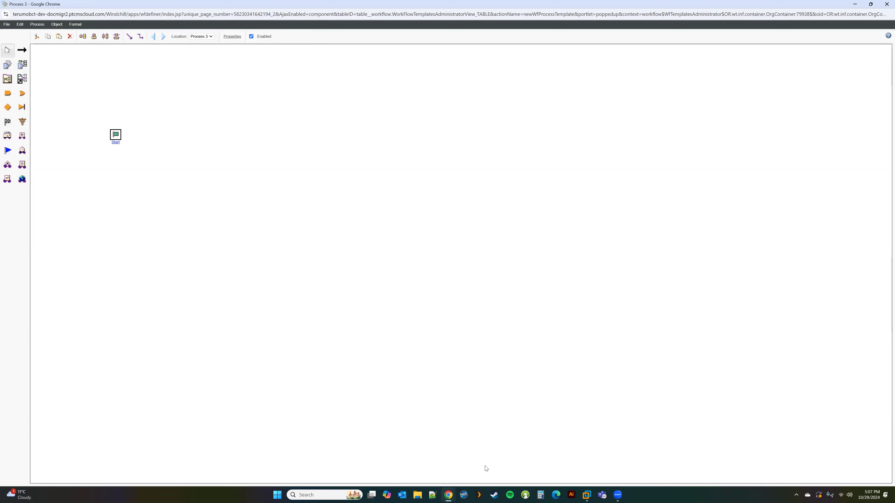
# Nudge Start left, place an End node to its right, and delete the extra End nodes.
pyautogui.click(123, 216)
pyautogui.moveTo(119, 137); pyautogui.dragTo(96, 143)
pyautogui.click(5, 122)
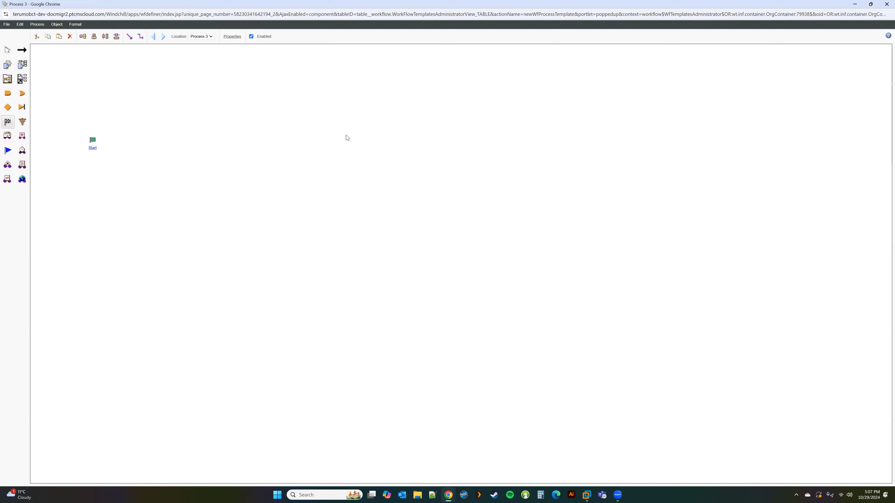
pyautogui.click(409, 145)
pyautogui.click(7, 122)
pyautogui.click(251, 253)
pyautogui.click(245, 253)
pyautogui.click(245, 252)
pyautogui.click(70, 37)
pyautogui.click(250, 253)
pyautogui.click(69, 38)
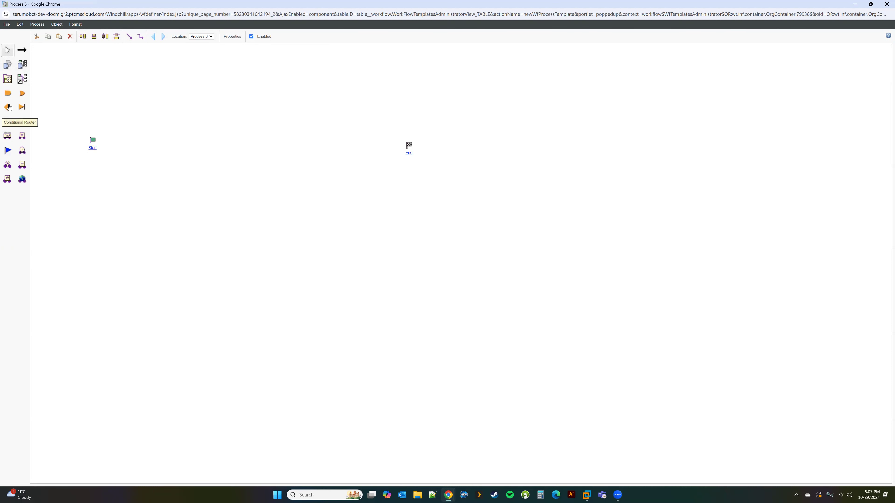
# Place Activity 1 and Activity 2 after Start and link Start to Activity 1 to Activity 2.
pyautogui.click(7, 64)
pyautogui.click(126, 145)
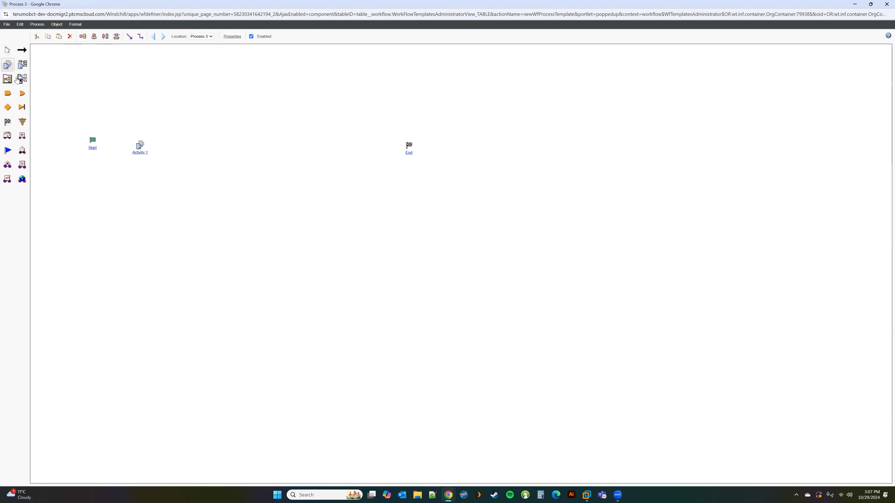
pyautogui.click(205, 149)
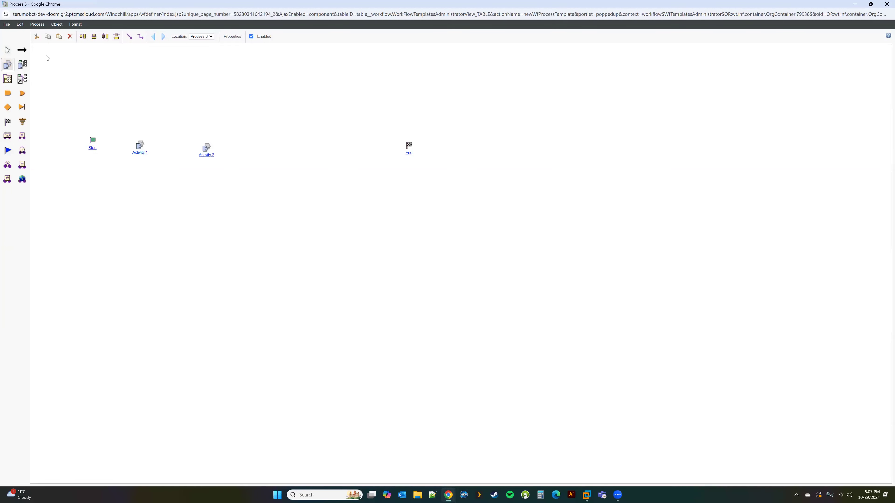
pyautogui.click(22, 51)
pyautogui.moveTo(92, 143); pyautogui.dragTo(213, 149)
pyautogui.moveTo(138, 146); pyautogui.dragTo(410, 150)
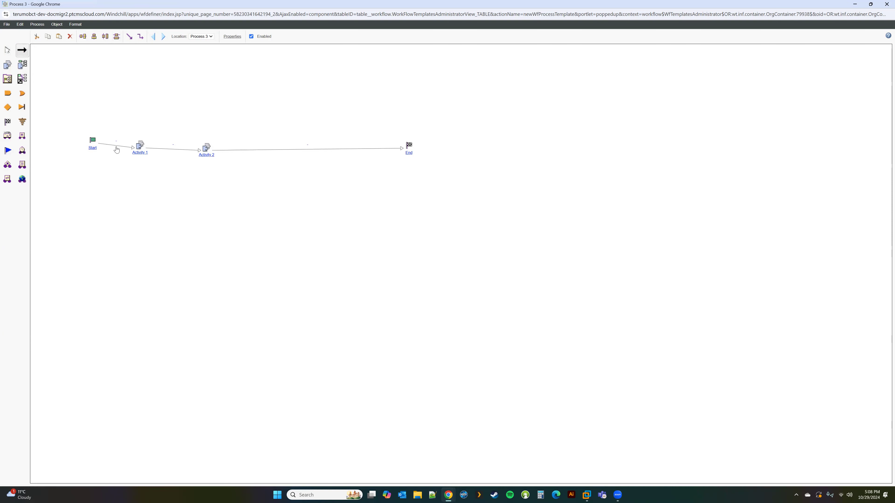
# Delete the three links between Start, Activity 1, Activity 2 and End.
pyautogui.press('Escape')
pyautogui.click(115, 146)
pyautogui.click(69, 36)
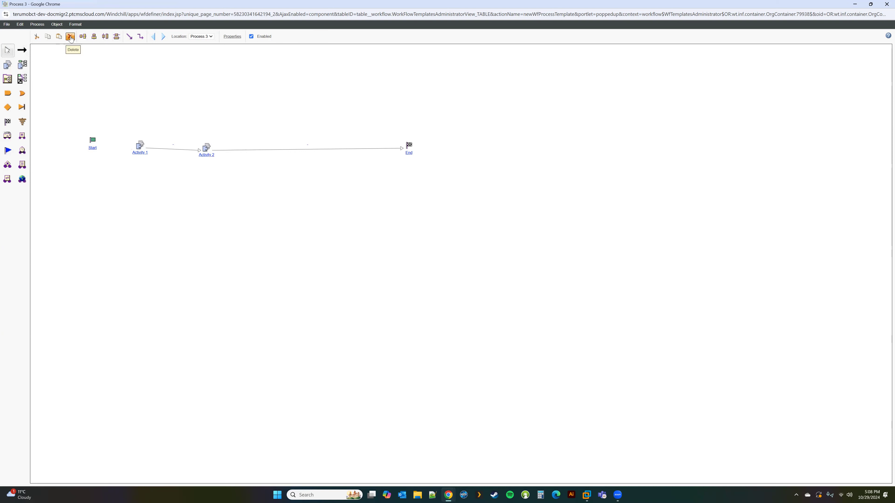
pyautogui.click(70, 36)
pyautogui.click(236, 150)
pyautogui.click(70, 37)
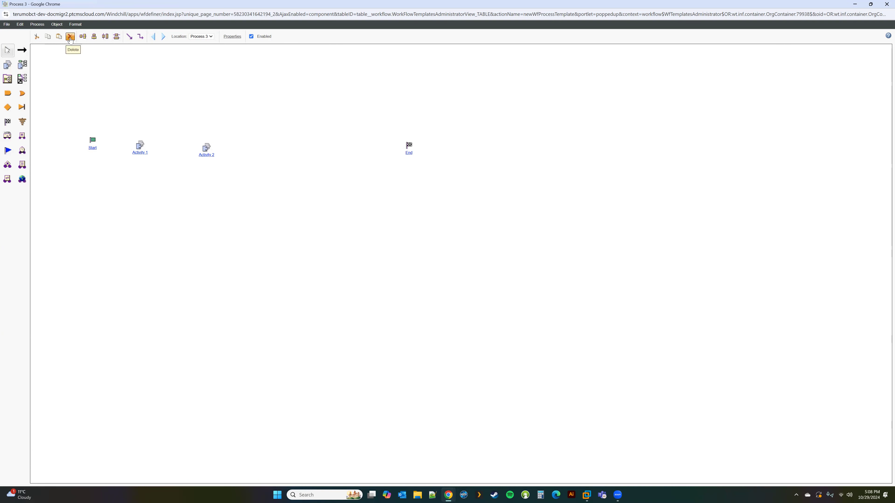
# Select the Start node and drag it slightly to the left.
pyautogui.click(22, 51)
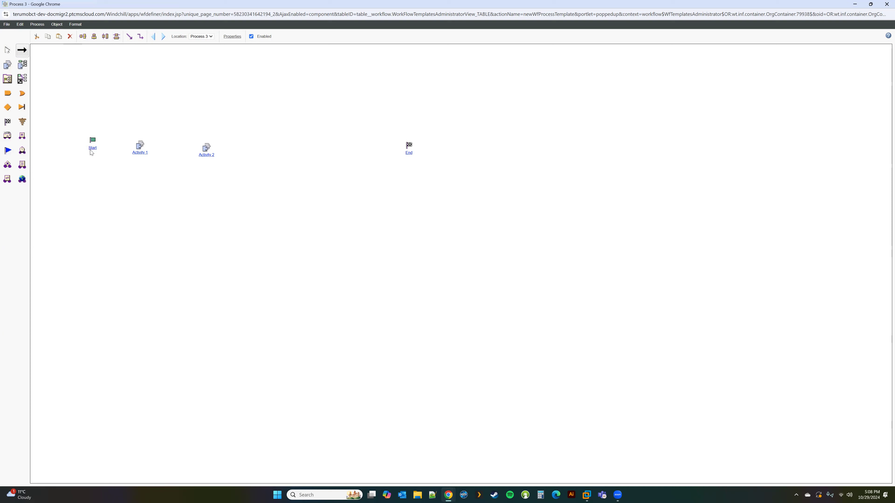
pyautogui.click(7, 50)
pyautogui.click(92, 140)
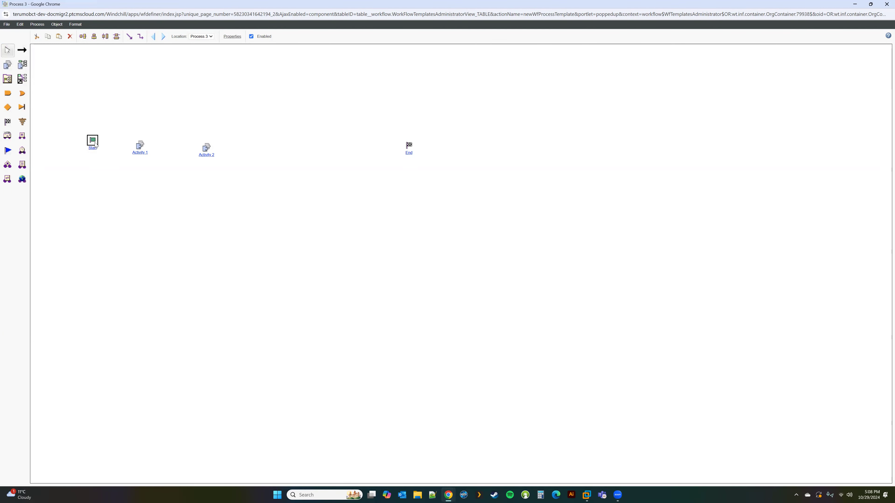
pyautogui.click(145, 148)
pyautogui.click(206, 147)
pyautogui.moveTo(92, 141); pyautogui.dragTo(85, 144)
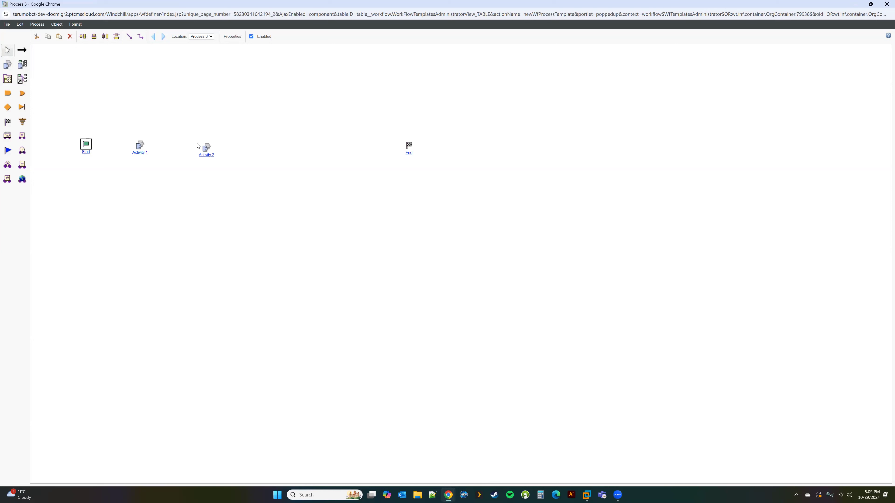
# Delete Activity 1 and Activity 2 from the Process 3 diagram.
pyautogui.click(140, 144)
pyautogui.click(70, 36)
pyautogui.click(207, 147)
pyautogui.click(71, 37)
# Place a new assigned activity, Activity 3, between Start and End.
pyautogui.click(9, 67)
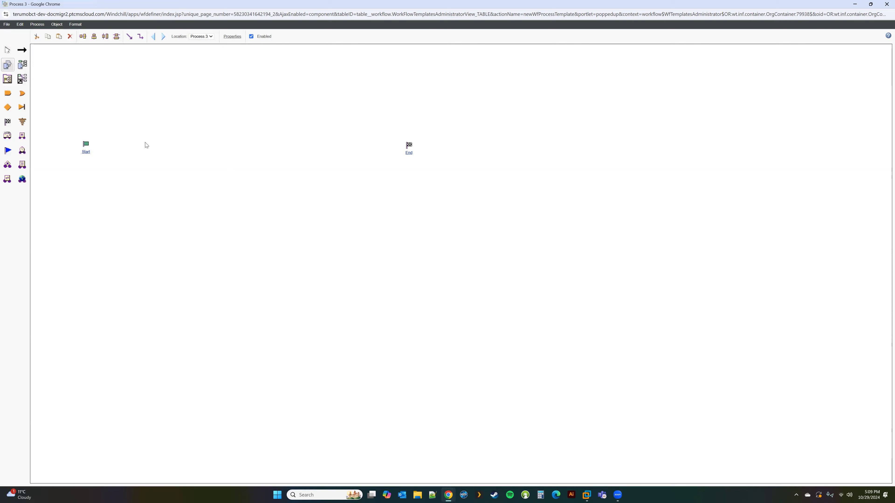
pyautogui.click(165, 151)
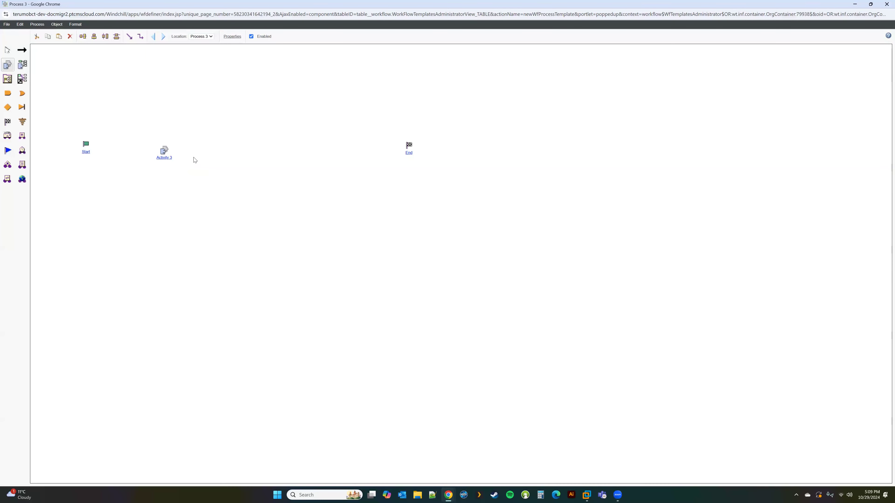
pyautogui.click(165, 152)
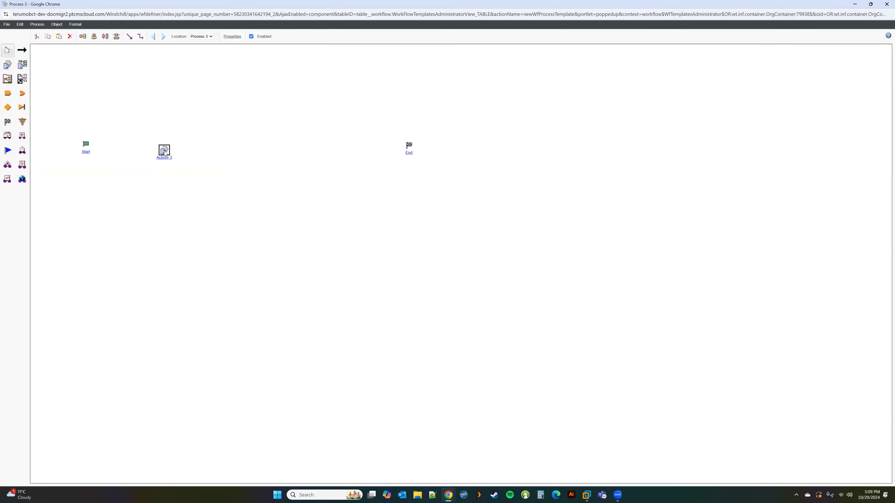
# In Activity 3's properties, replace the name with Demo Activity and show its Participants settings.
pyautogui.doubleClick(165, 152)
pyautogui.moveTo(332, 190); pyautogui.dragTo(214, 217)
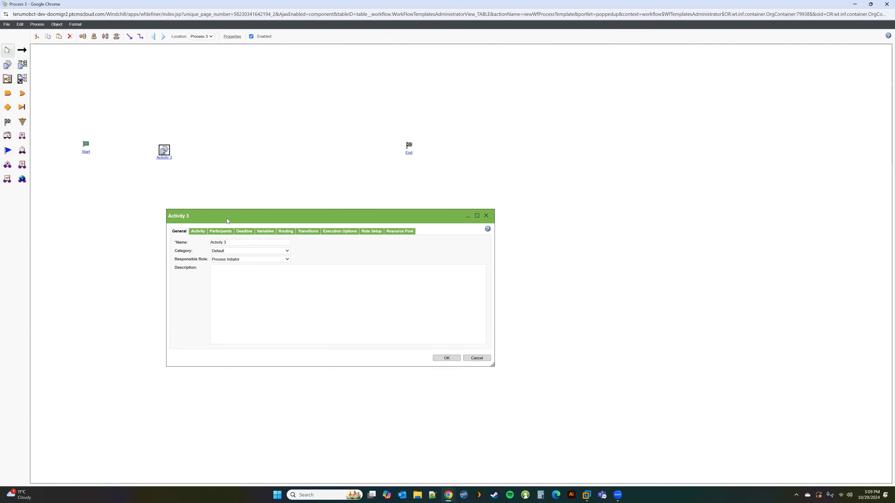
pyautogui.moveTo(232, 244); pyautogui.dragTo(188, 249)
pyautogui.write('Demo')
pyautogui.click(185, 297)
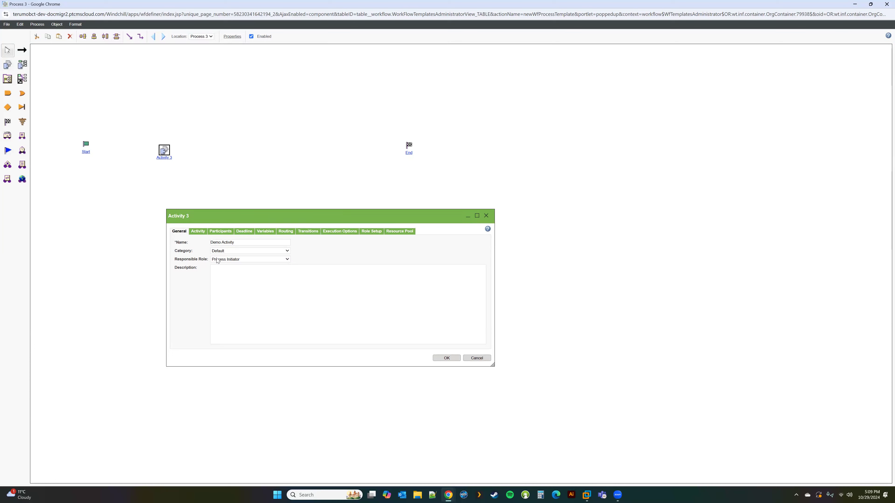
pyautogui.click(217, 232)
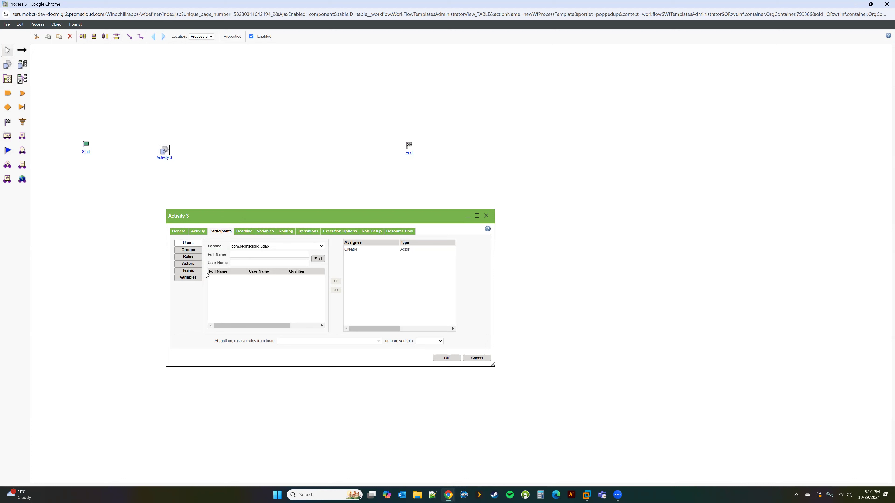
# Under Roles, add AER Author as assignee and remove Creator, then widen the dialog and return to General.
pyautogui.click(188, 257)
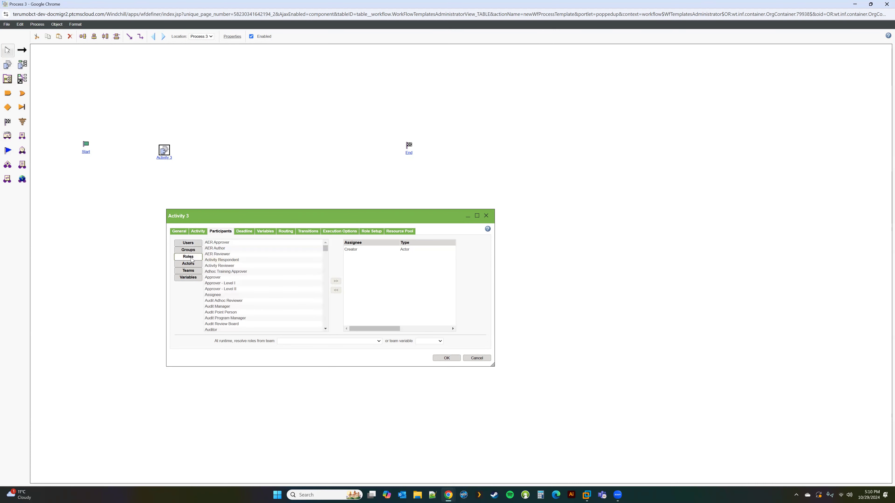
pyautogui.click(221, 248)
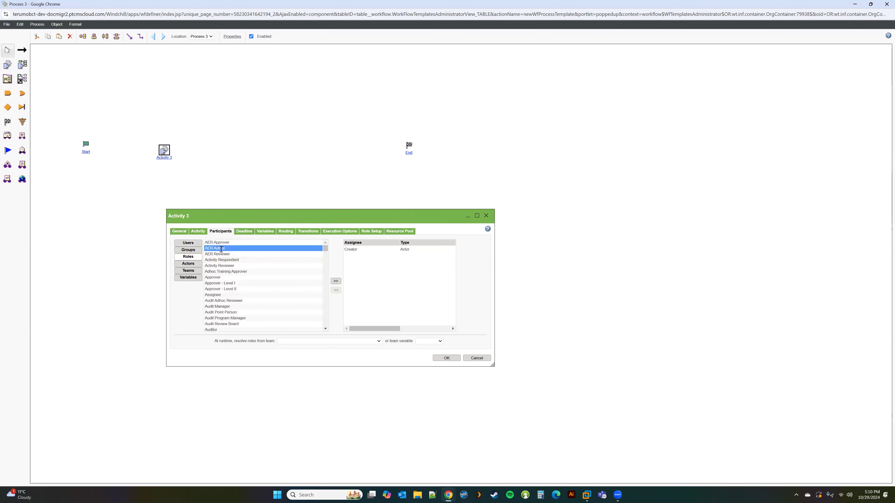
pyautogui.click(336, 282)
pyautogui.click(362, 249)
pyautogui.click(336, 290)
pyautogui.click(368, 251)
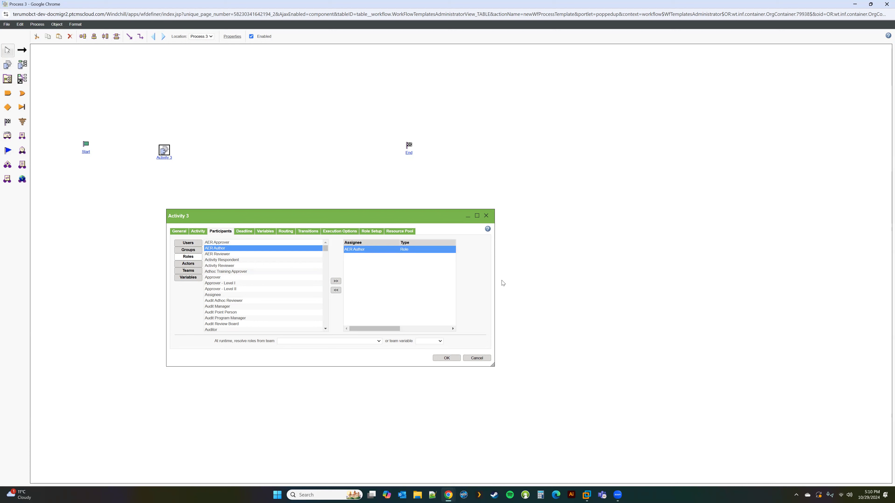
pyautogui.moveTo(494, 281); pyautogui.dragTo(750, 271)
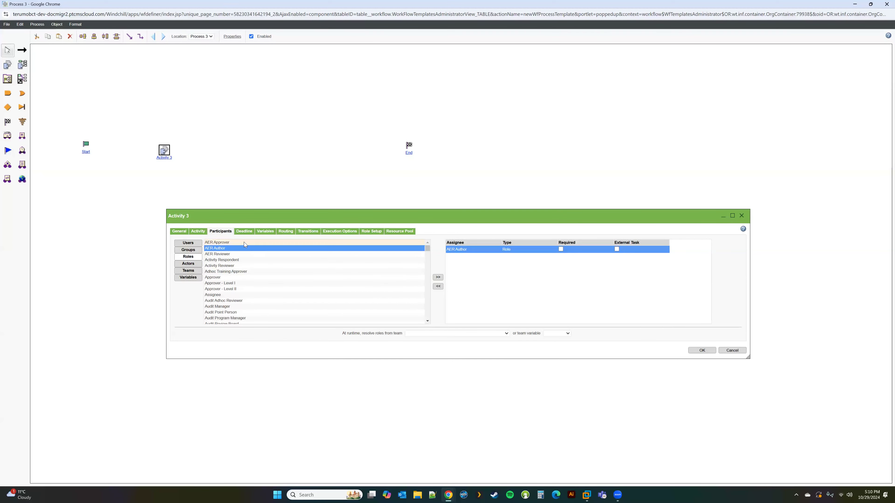
pyautogui.click(198, 232)
pyautogui.click(179, 232)
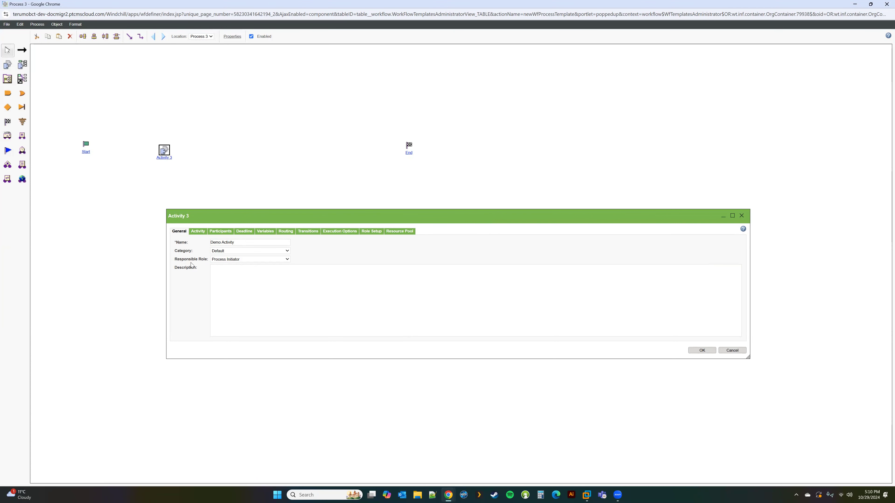
# Browse the Responsible Role list and leave Process Initiator selected.
pyautogui.click(219, 260)
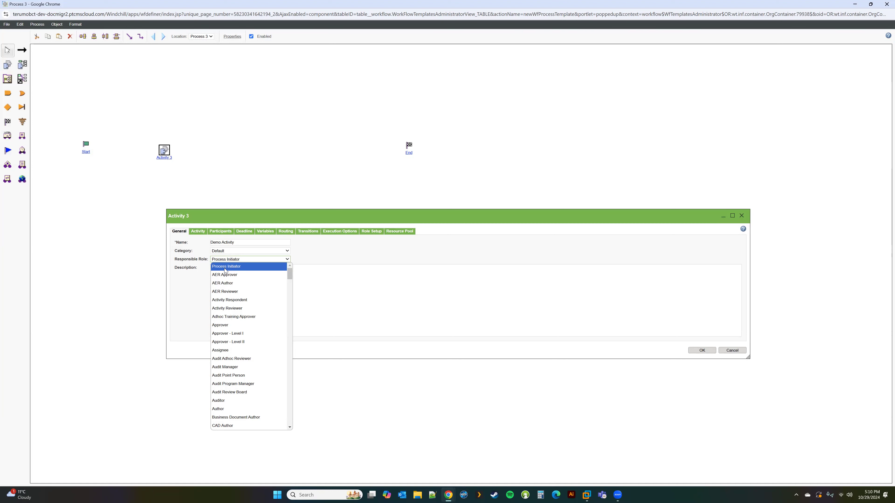
pyautogui.scroll(-8, 242, 335)
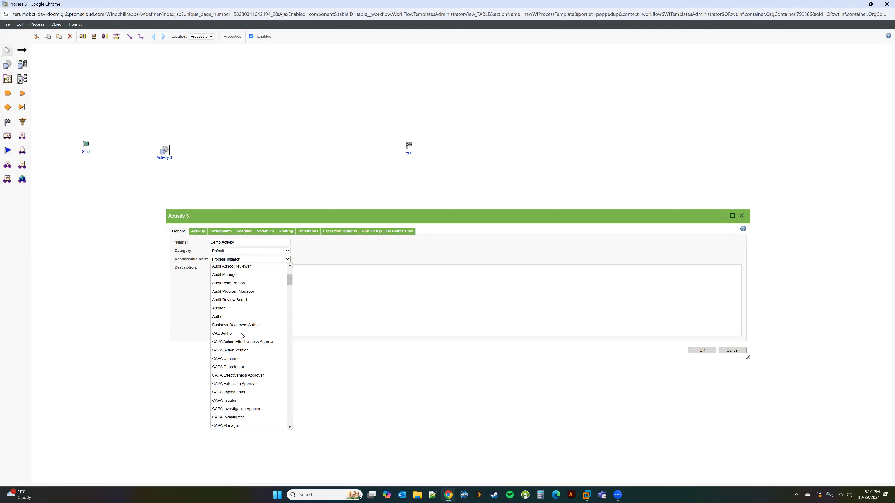
pyautogui.scroll(-5, 242, 335)
pyautogui.click(182, 307)
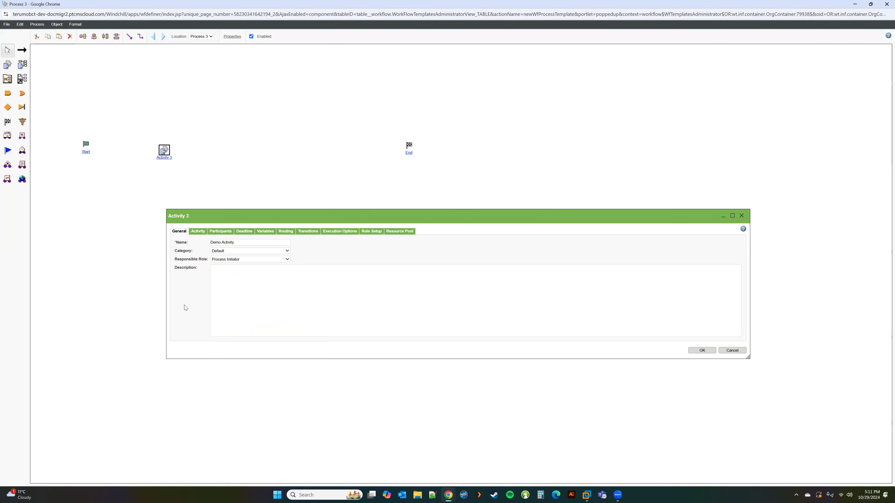
# Enter the description 'This is test activity description' for Demo Activity.
pyautogui.click(256, 281)
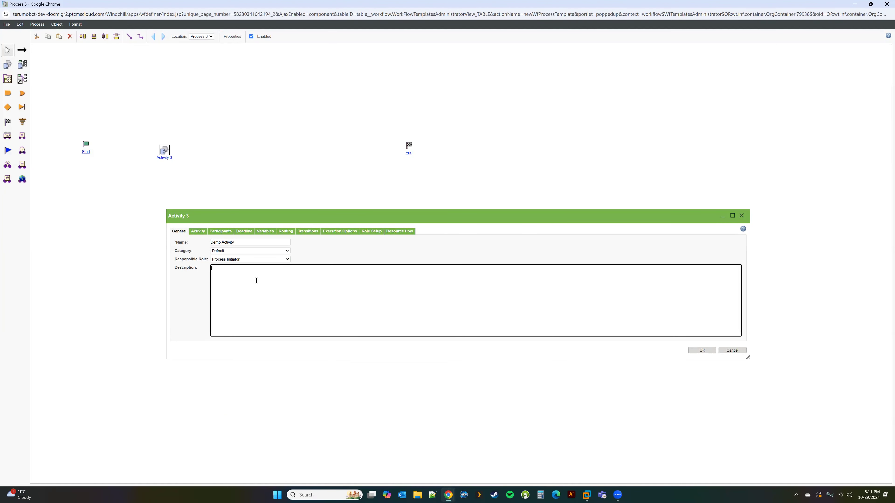
pyautogui.write('This is test activity description')
pyautogui.click(174, 304)
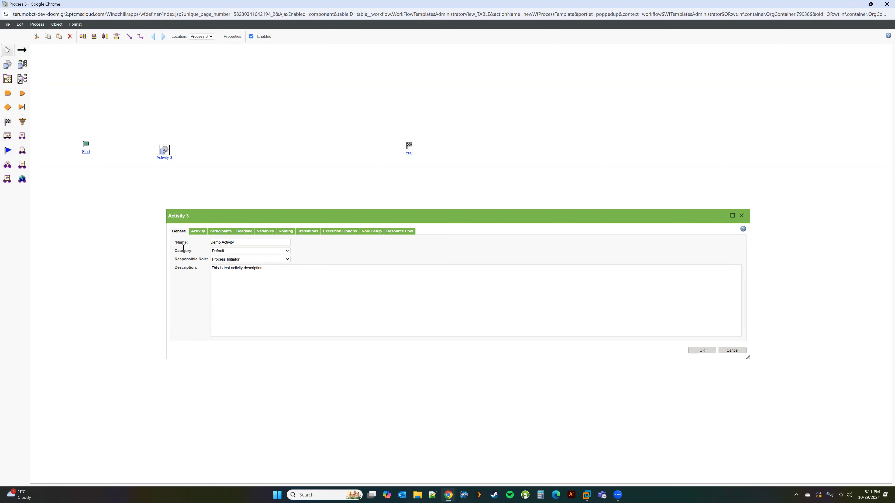
pyautogui.click(197, 231)
pyautogui.click(178, 232)
# Enter 'This is create part task' as the activity's task instructions and switch Signing Required off.
pyautogui.click(198, 231)
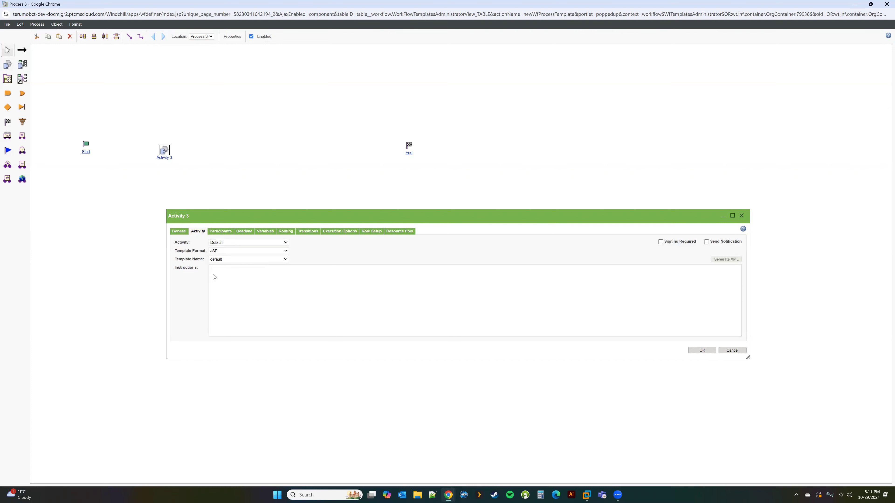
pyautogui.click(221, 280)
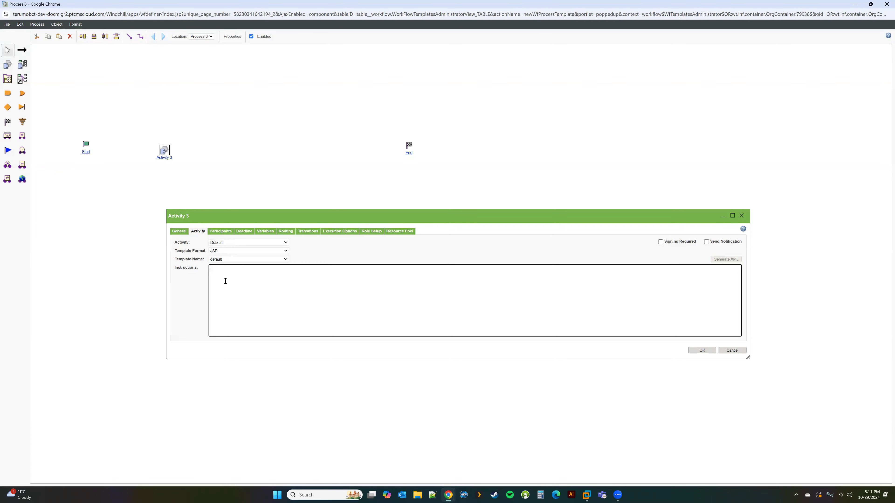
pyautogui.write('This is create part tyas')
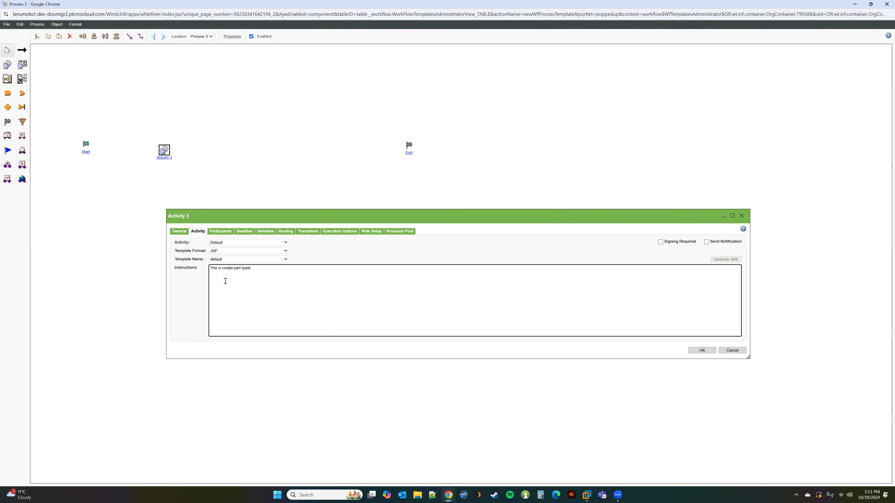
pyautogui.write('k')
pyautogui.moveTo(471, 219); pyautogui.dragTo(398, 208)
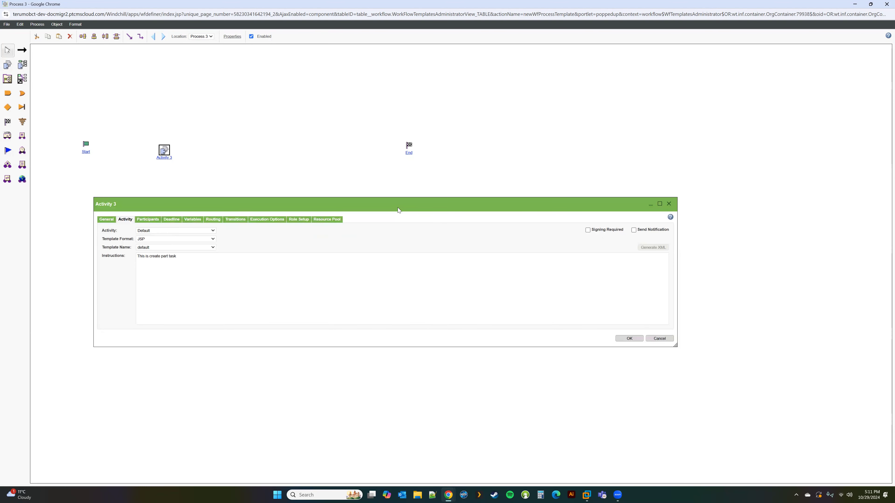
pyautogui.click(587, 230)
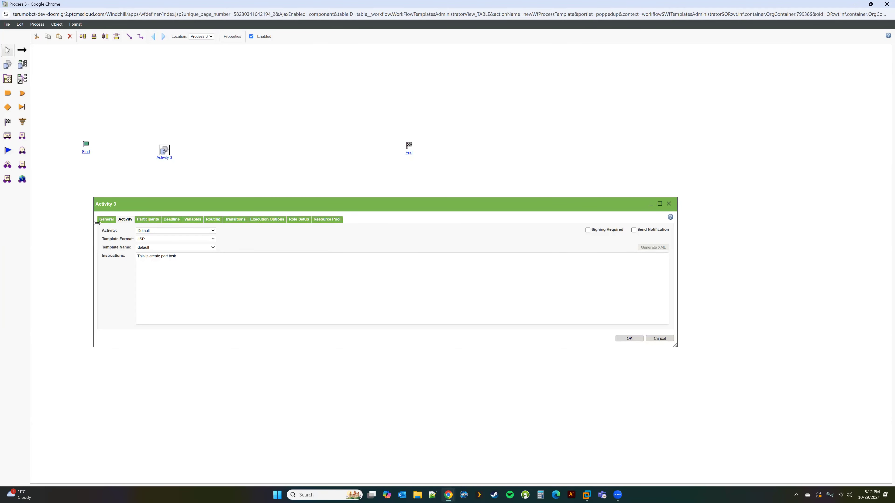
# Browse the Users, Roles and Groups participant lists, then cancel Activity 3's properties unchanged.
pyautogui.click(147, 221)
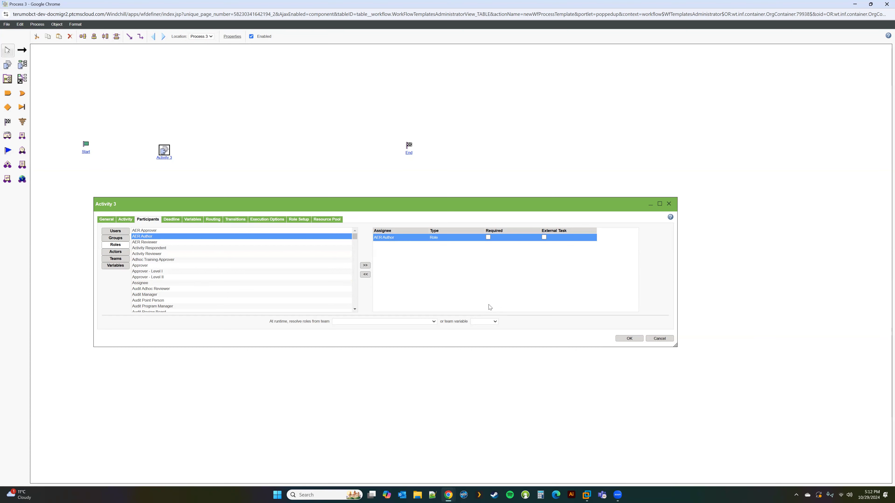
pyautogui.click(115, 232)
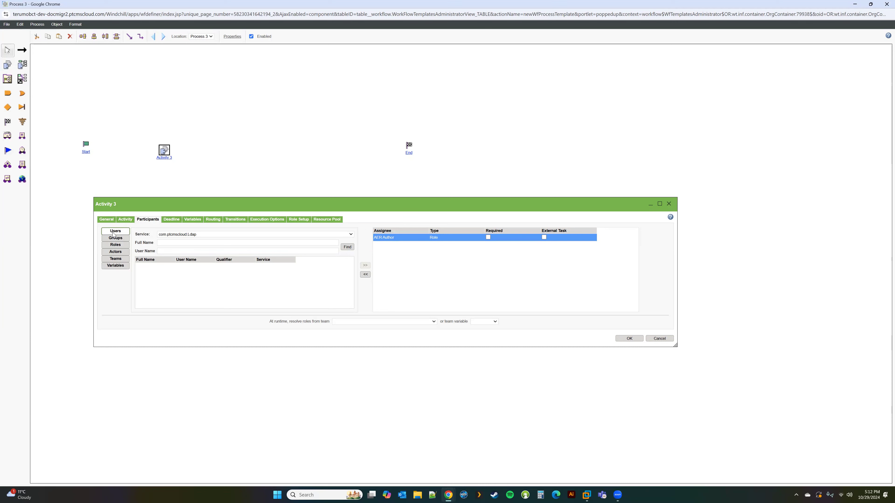
pyautogui.click(117, 246)
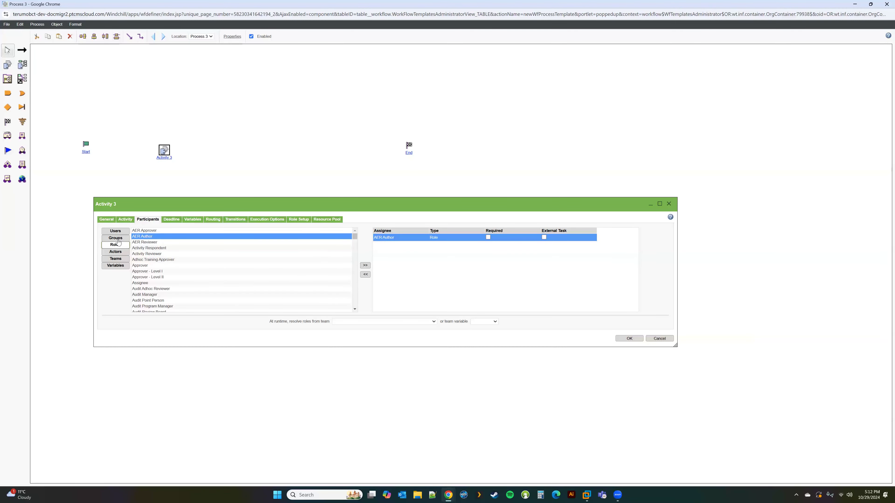
pyautogui.click(120, 240)
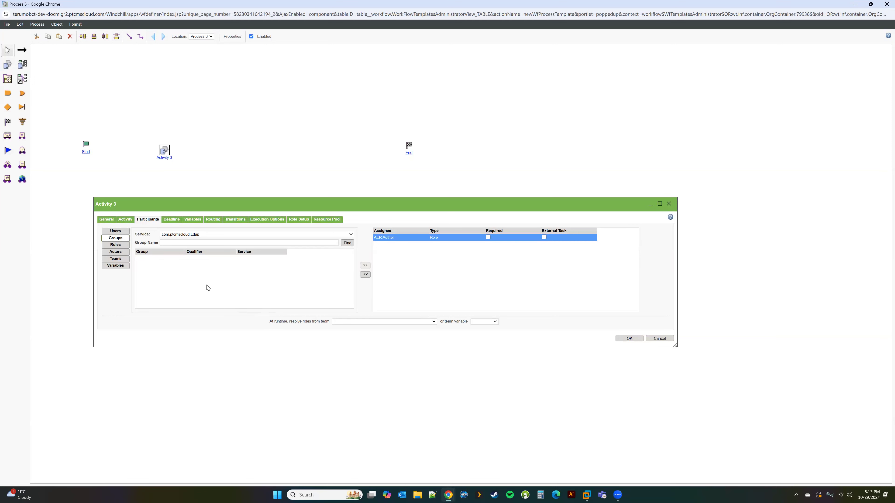
pyautogui.click(660, 339)
# Place an Expression robot between Start and Activity 3, then add a wt.org.WTUser process variable named Test User.
pyautogui.click(22, 165)
pyautogui.click(115, 151)
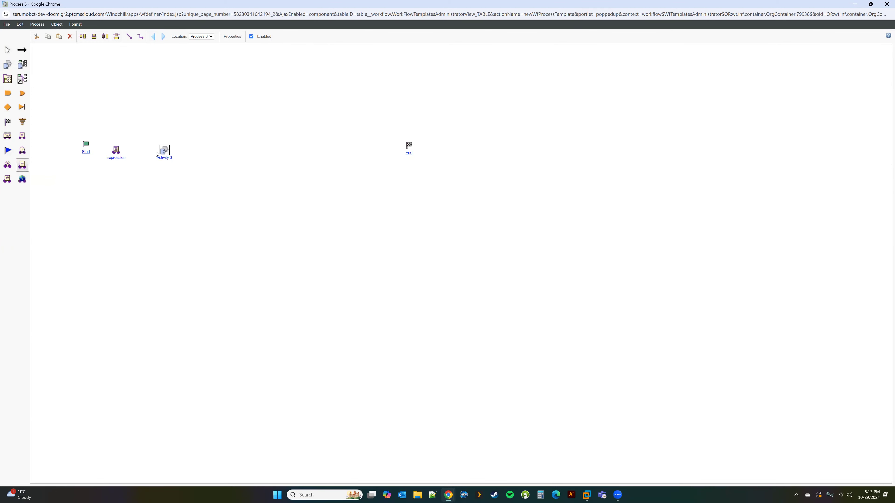
pyautogui.click(233, 36)
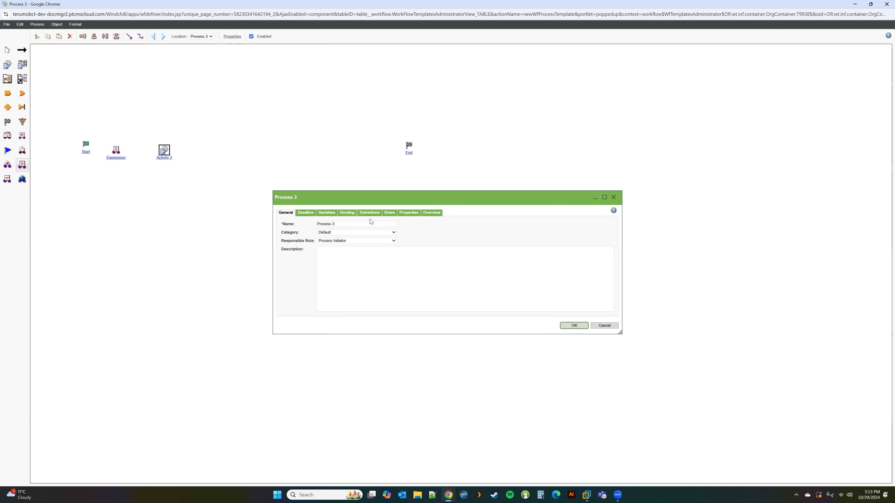
pyautogui.click(326, 212)
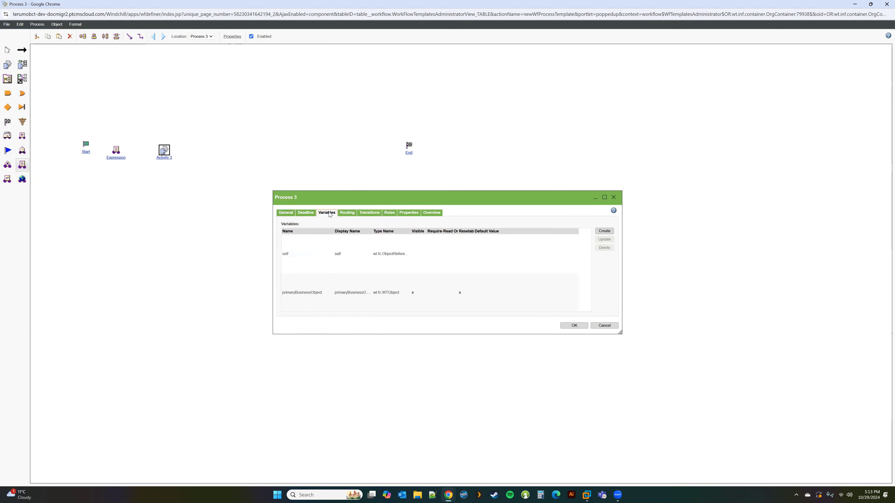
pyautogui.click(603, 232)
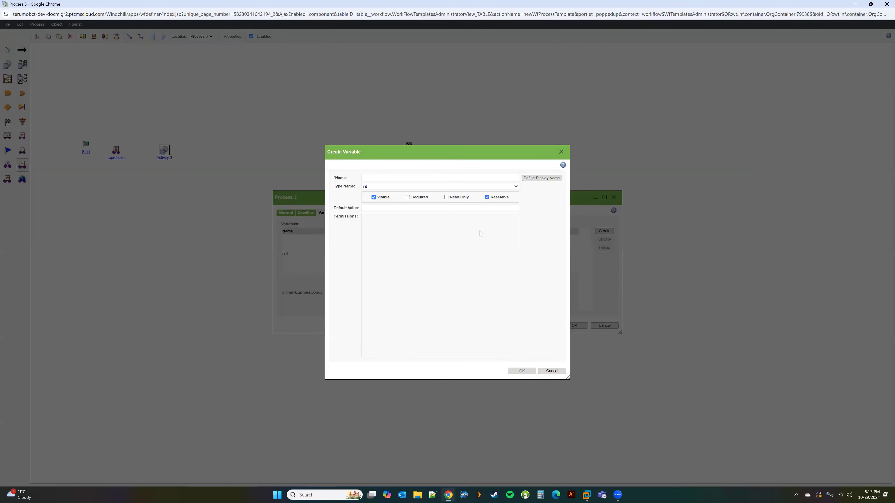
pyautogui.click(405, 187)
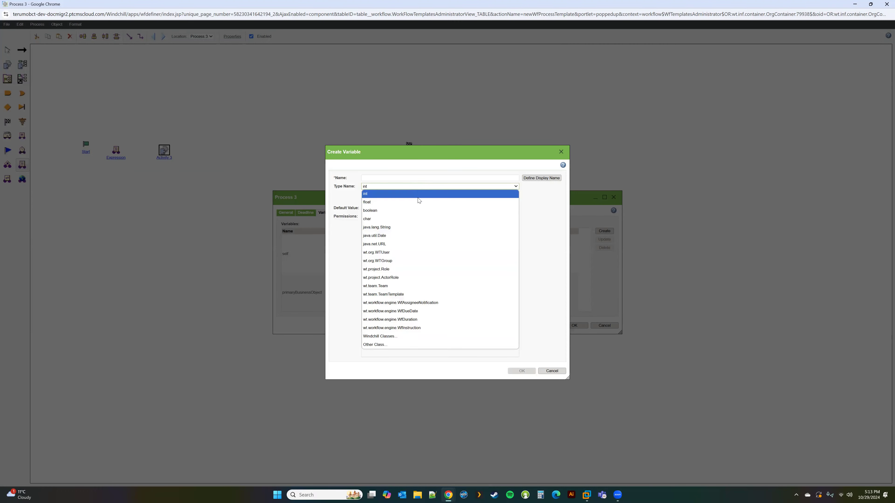
pyautogui.click(407, 253)
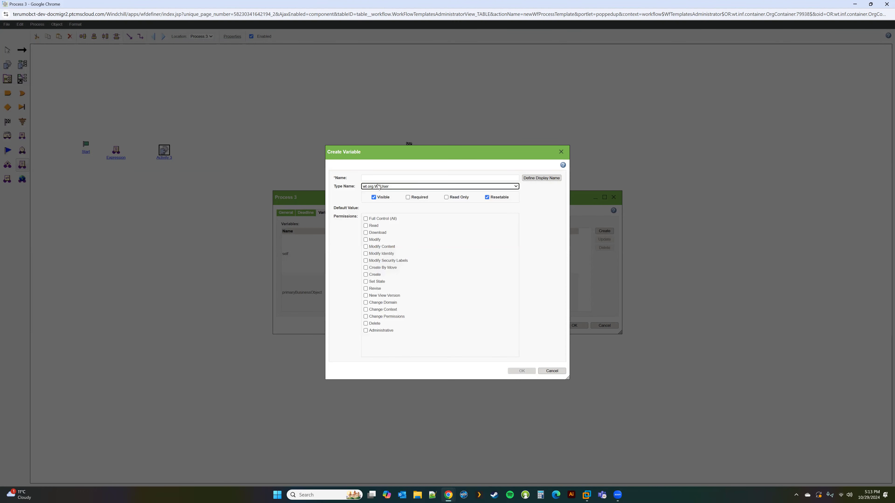
pyautogui.click(367, 177)
pyautogui.write('Test User')
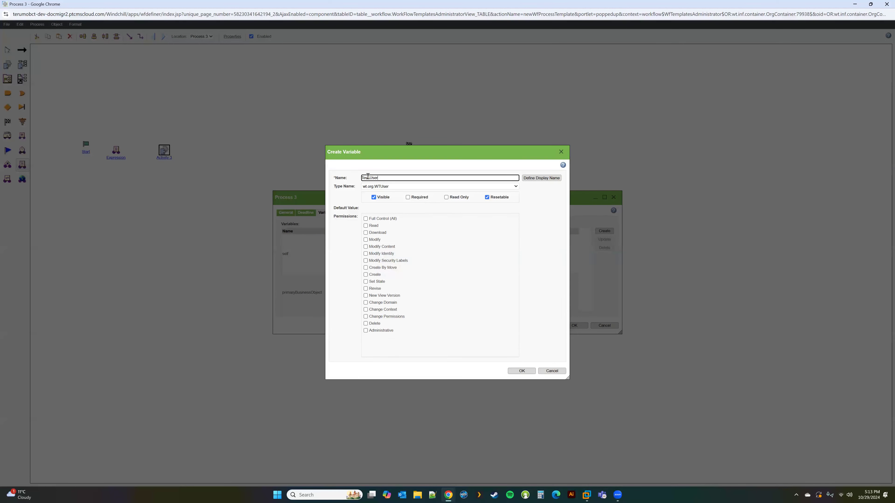
pyautogui.click(521, 370)
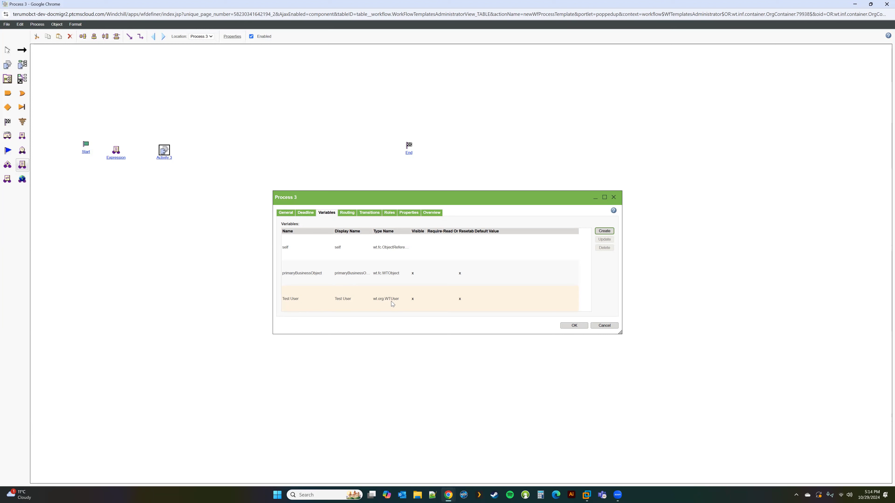
pyautogui.doubleClick(118, 155)
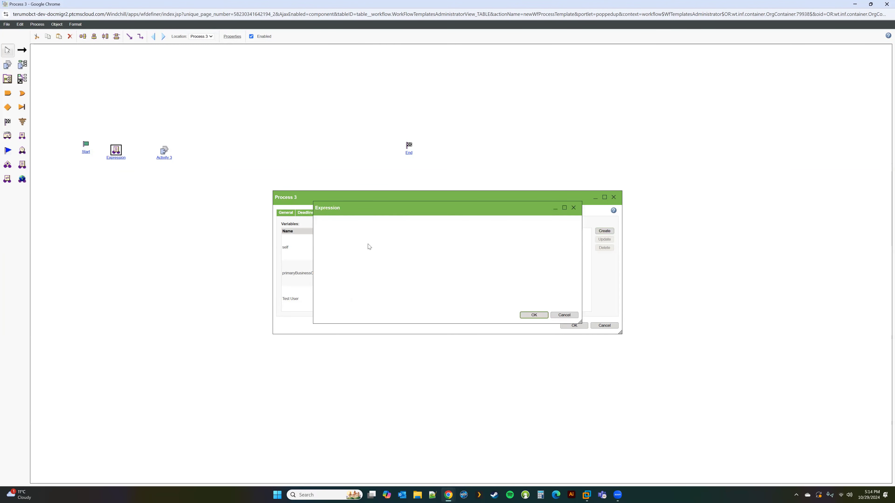
pyautogui.click(355, 223)
pyautogui.click(353, 253)
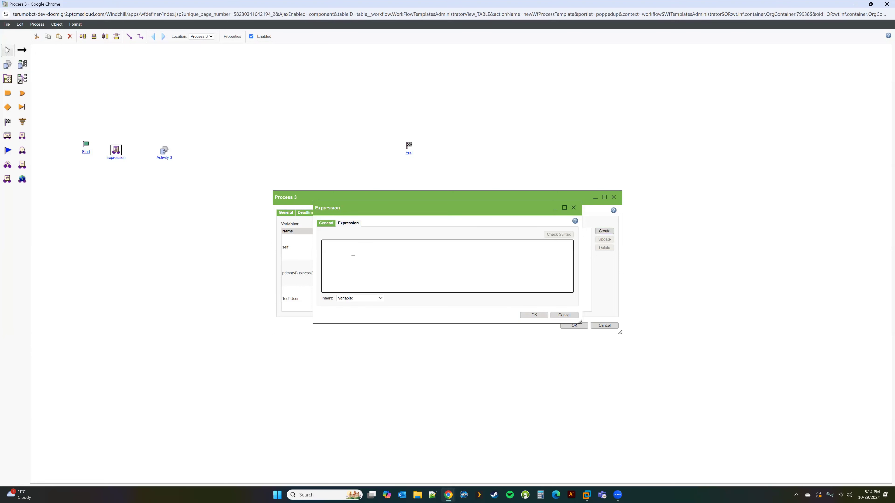
pyautogui.click(235, 37)
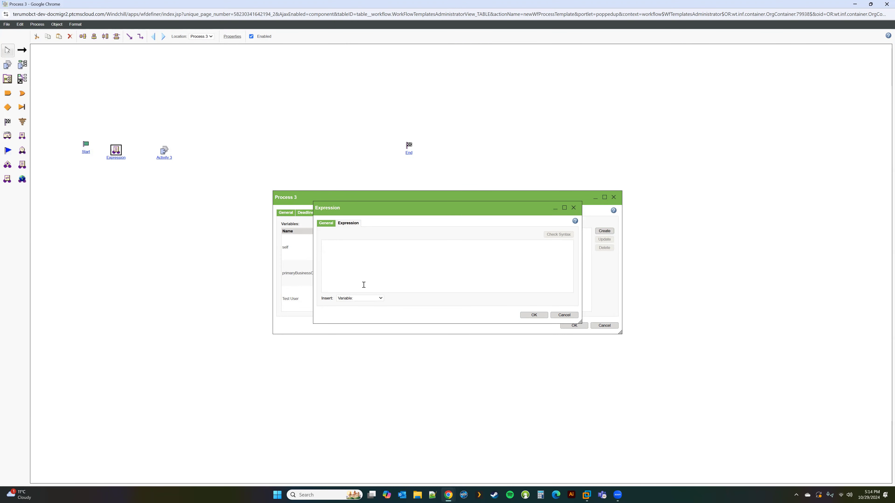
pyautogui.click(564, 314)
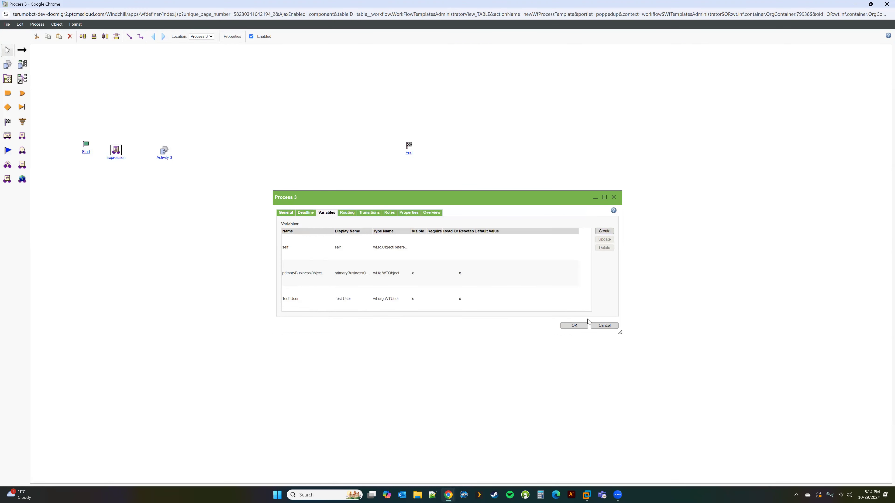
# Open Activity 3's properties and list the variables available as participants.
pyautogui.doubleClick(168, 158)
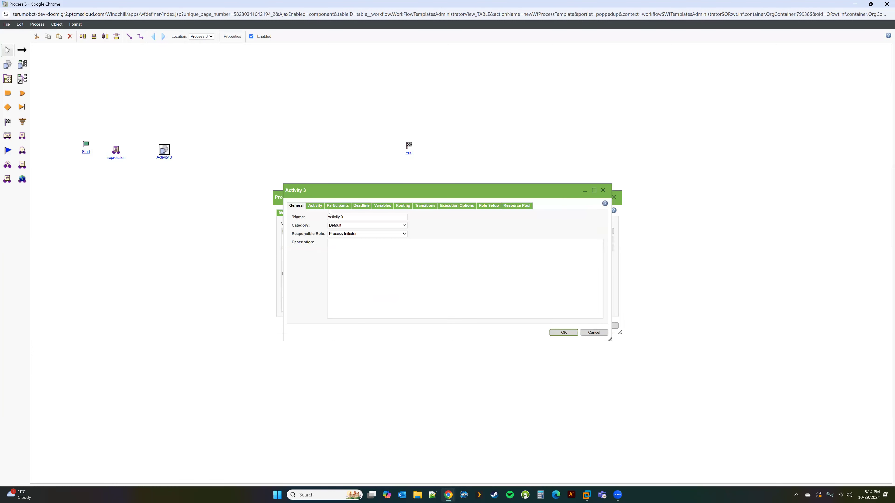
pyautogui.click(336, 206)
pyautogui.click(305, 252)
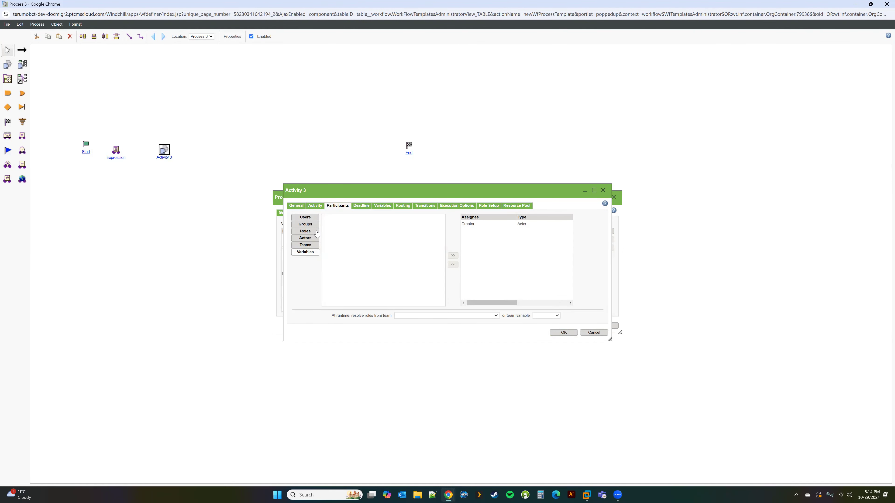
# Create a wt.org.WTUser activity variable named 'User 2 Variable' and save Activity 3's settings.
pyautogui.click(382, 206)
pyautogui.click(593, 224)
pyautogui.click(373, 187)
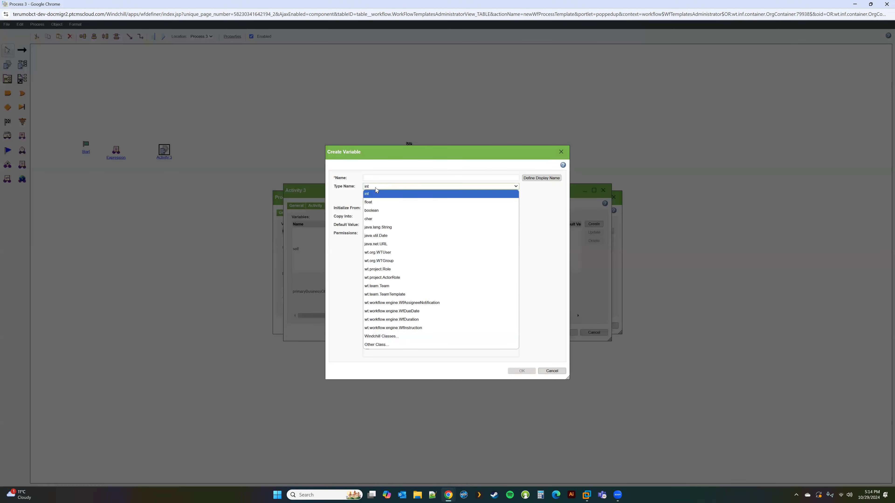
pyautogui.click(379, 252)
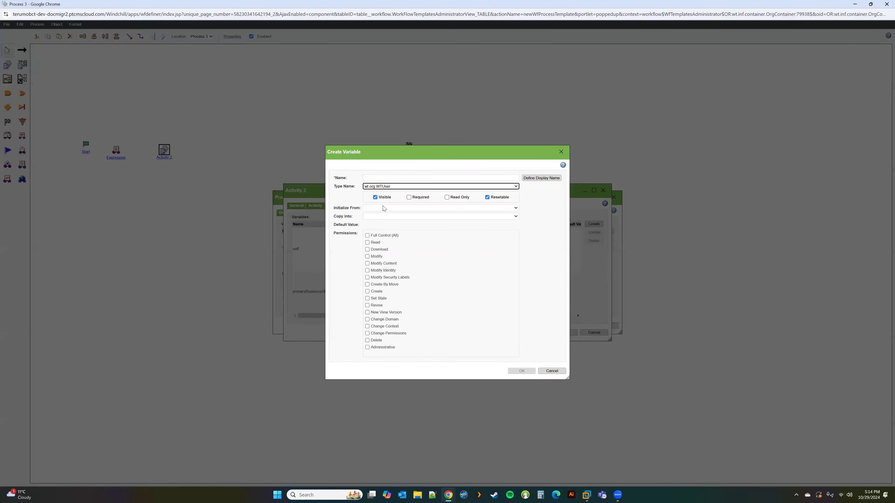
pyautogui.click(375, 178)
pyautogui.write('Va')
pyautogui.press('BackSpace')
pyautogui.press('BackSpace')
pyautogui.write('User 2')
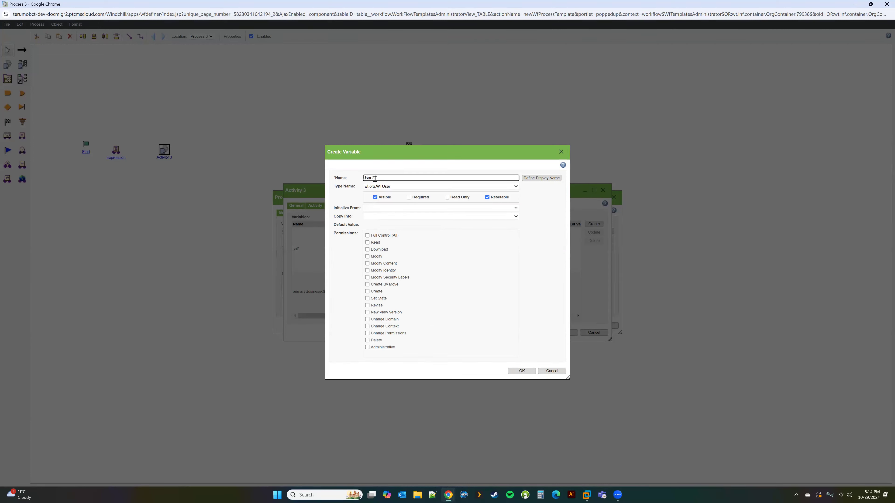
pyautogui.write(' Variable')
pyautogui.click(525, 373)
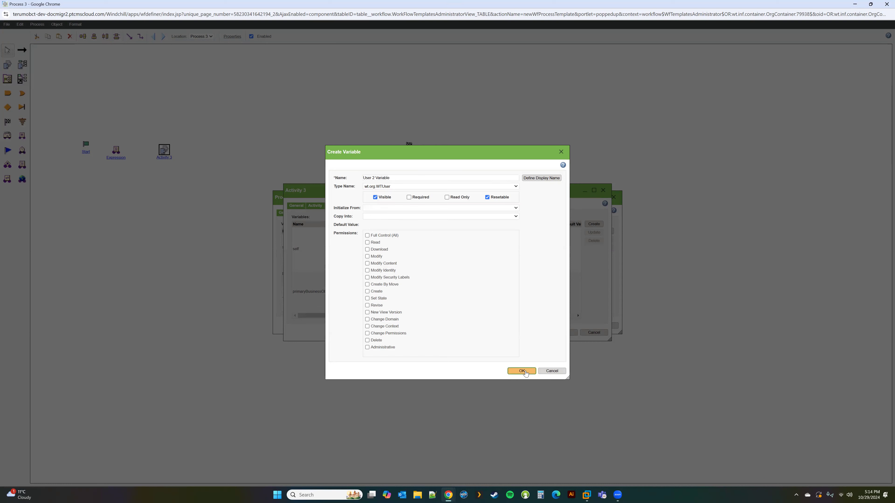
pyautogui.click(563, 333)
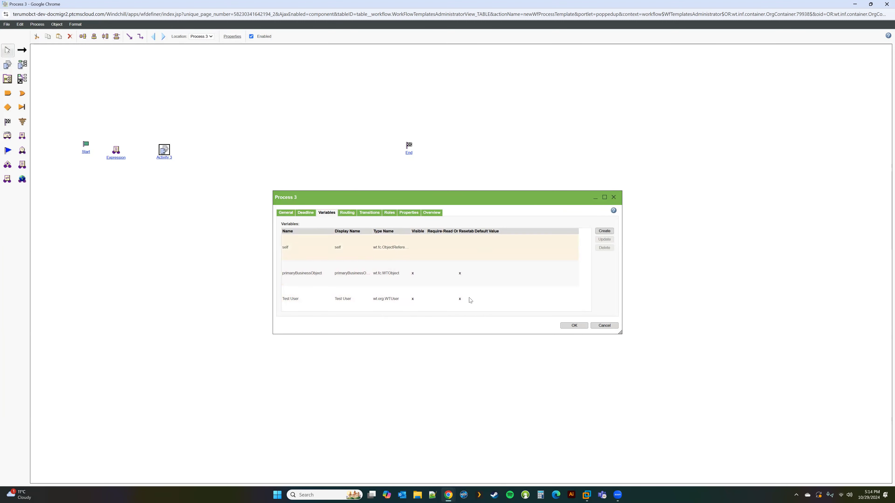
# Close Process 3's properties, assign User 2 Variable to Activity 3, and return to the template administration window.
pyautogui.click(283, 214)
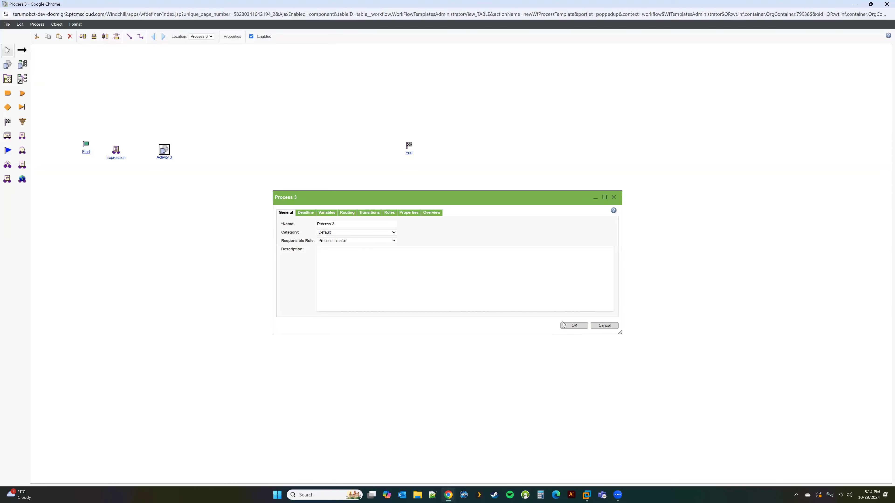
pyautogui.press('Return')
pyautogui.doubleClick(164, 150)
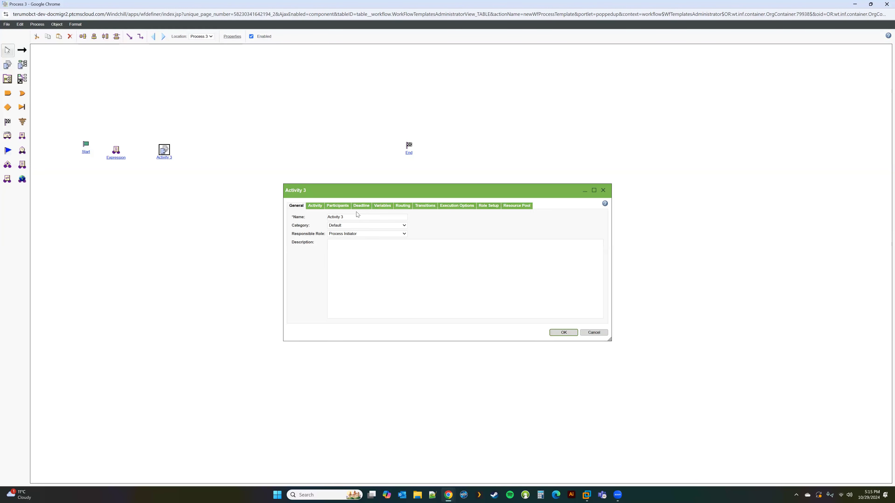
pyautogui.click(338, 206)
pyautogui.click(305, 252)
pyautogui.click(349, 217)
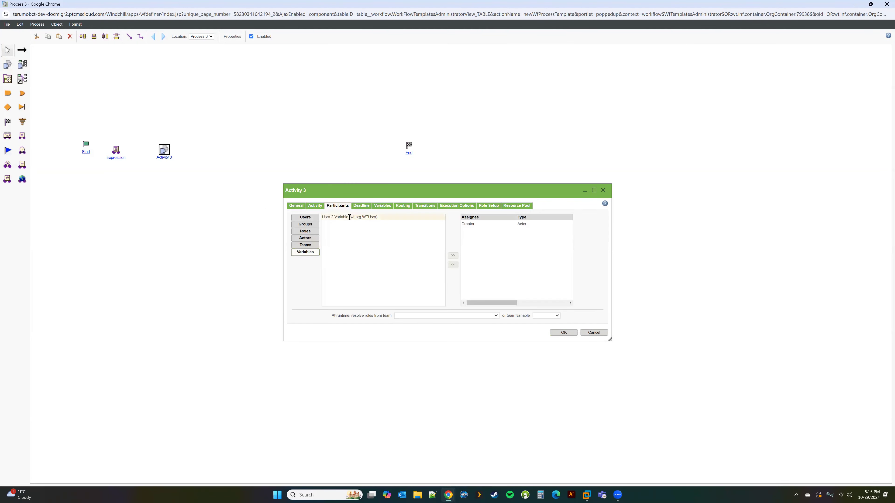
pyautogui.click(452, 256)
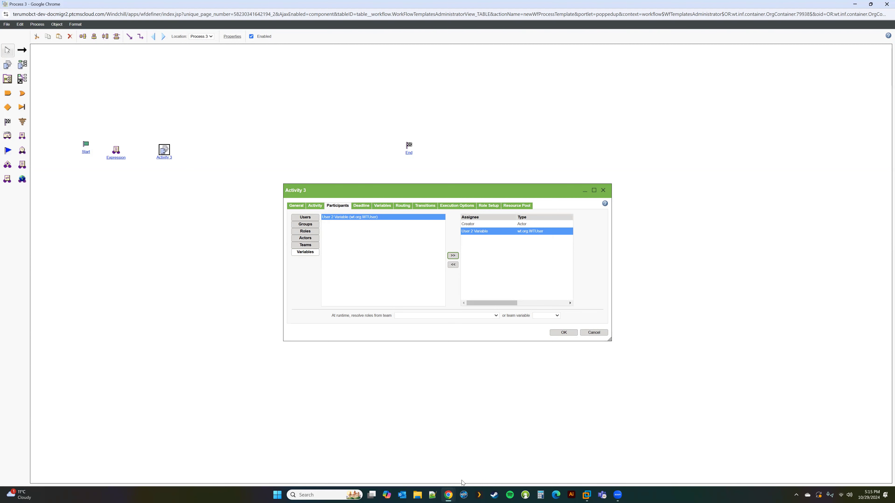
pyautogui.moveTo(450, 495)
pyautogui.click(409, 454)
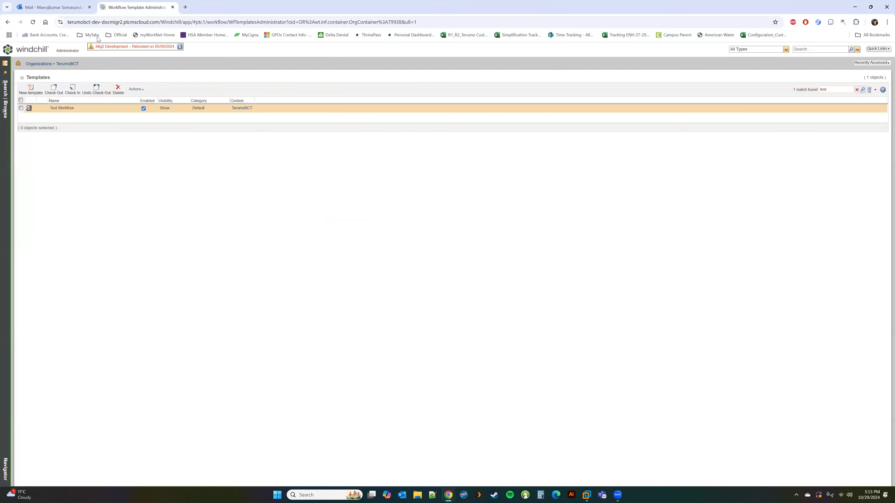
# Duplicate the template page tab and open the COBE SPECTRA product's folders from Recent Products.
pyautogui.rightClick(129, 10)
pyautogui.click(153, 82)
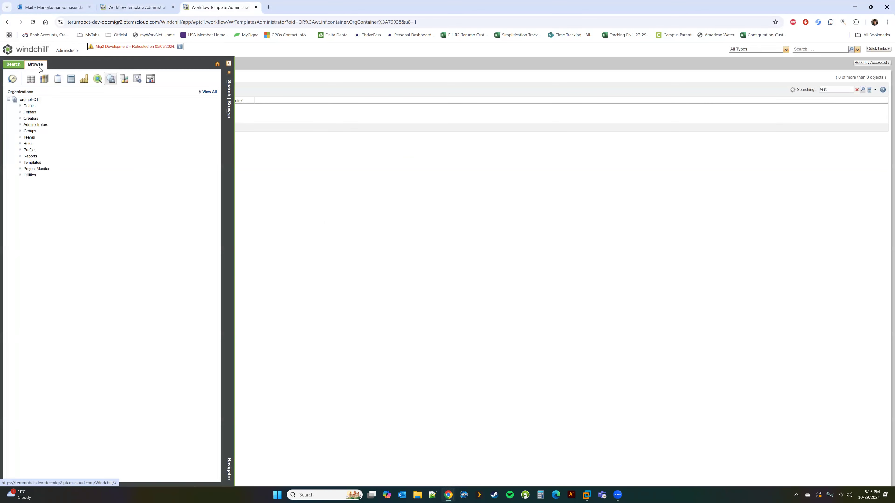
pyautogui.click(31, 79)
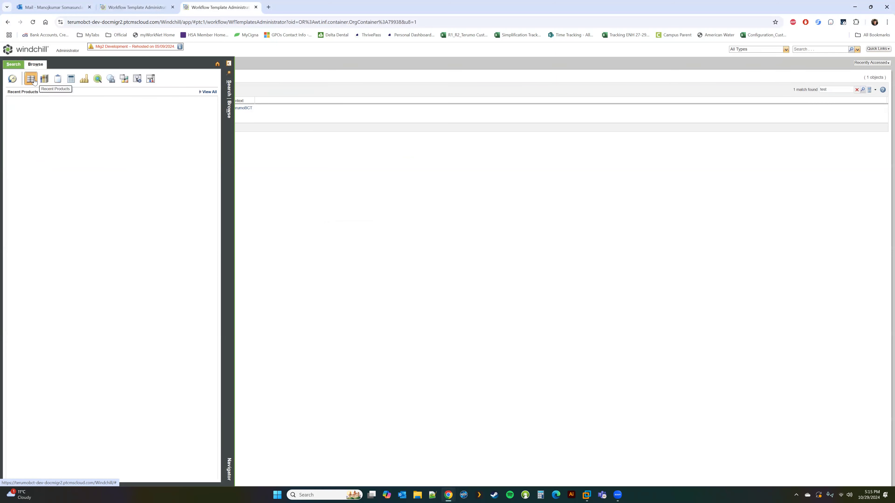
pyautogui.click(8, 100)
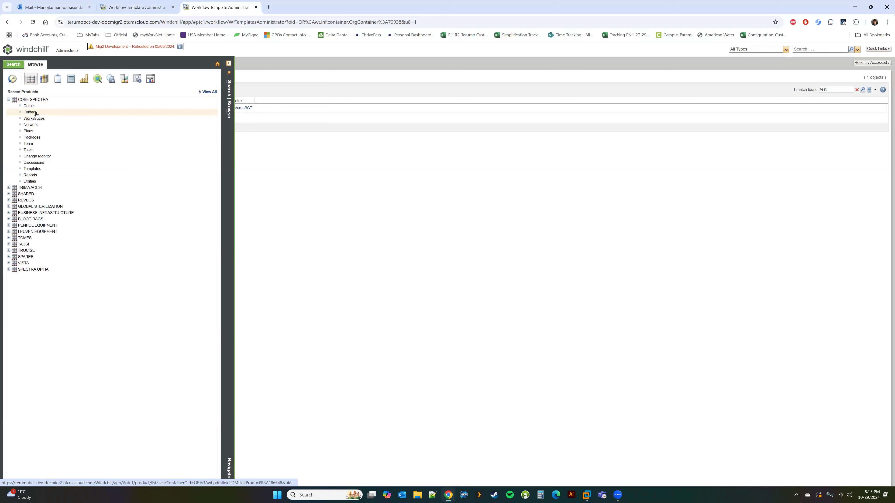
pyautogui.click(29, 112)
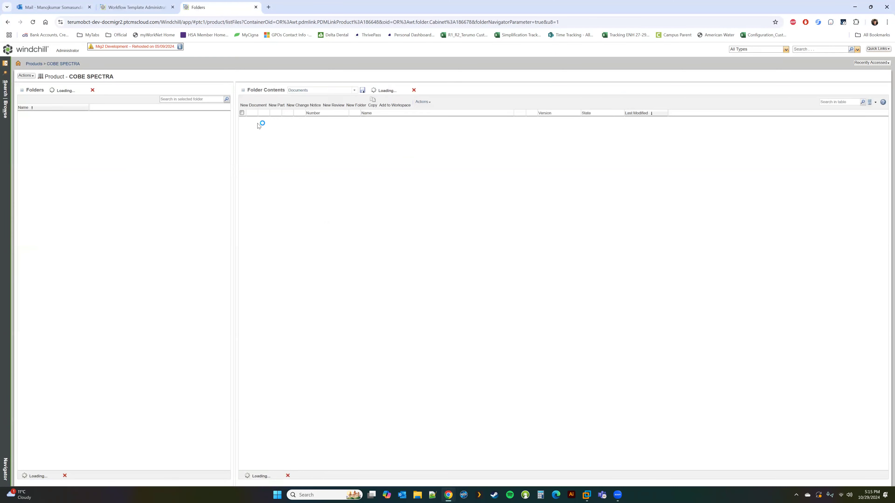
# Try a new Design Plan document, cancel it, and go into the Design folder.
pyautogui.click(258, 103)
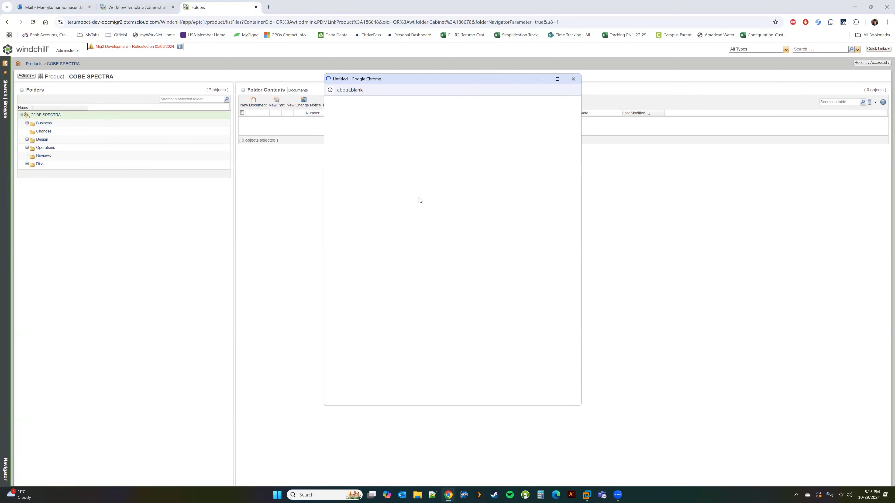
pyautogui.click(385, 131)
pyautogui.click(380, 147)
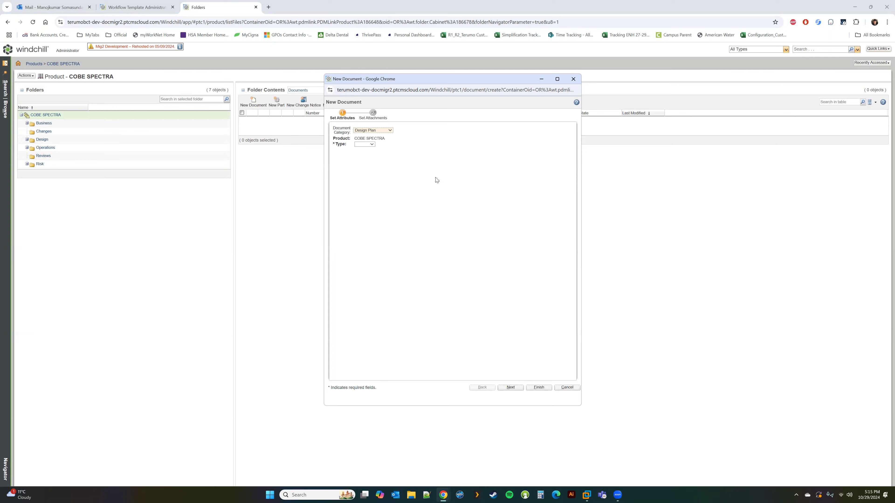
pyautogui.click(379, 131)
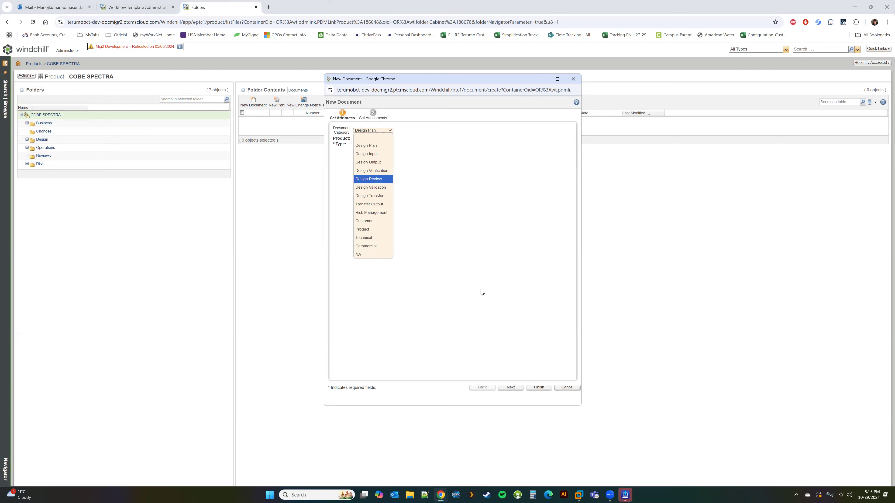
pyautogui.click(567, 387)
pyautogui.click(187, 140)
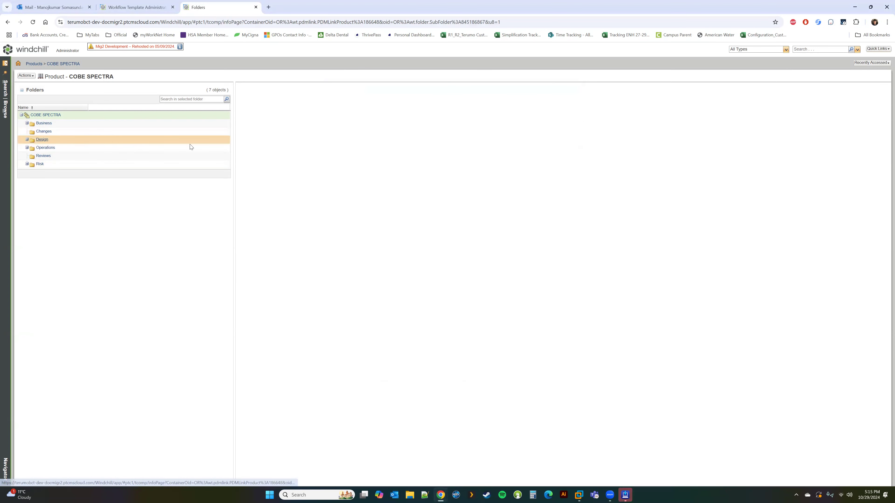
# Start a new document in the Design folder with category Design Input and type Record.
pyautogui.click(252, 101)
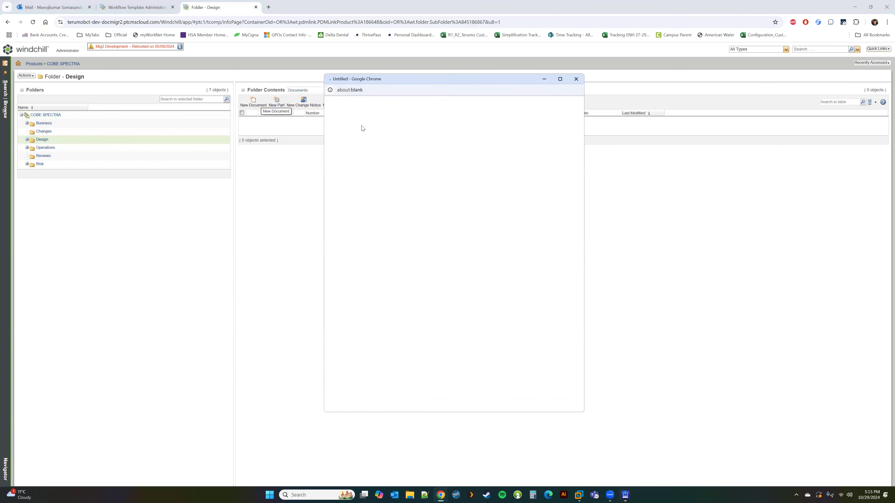
pyautogui.click(373, 130)
pyautogui.click(371, 158)
pyautogui.click(368, 145)
pyautogui.click(366, 151)
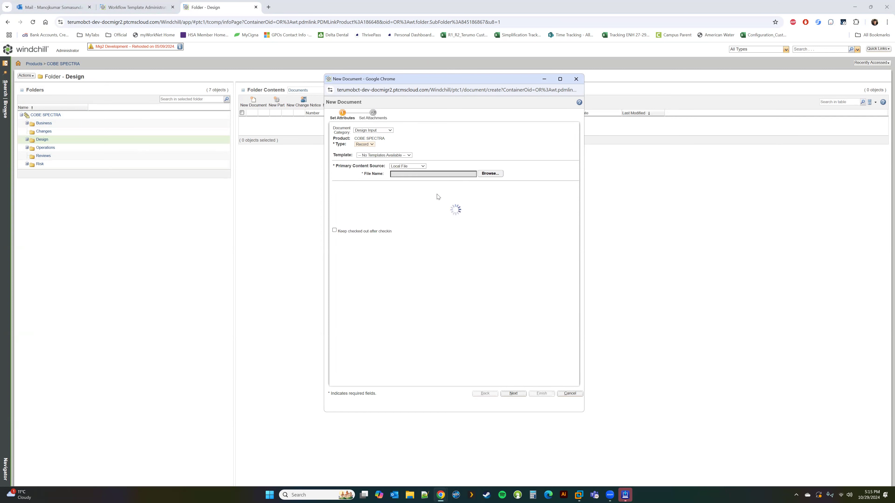
# Search for and pick the document owner, then return to the Process 3 workflow editor.
pyautogui.click(402, 292)
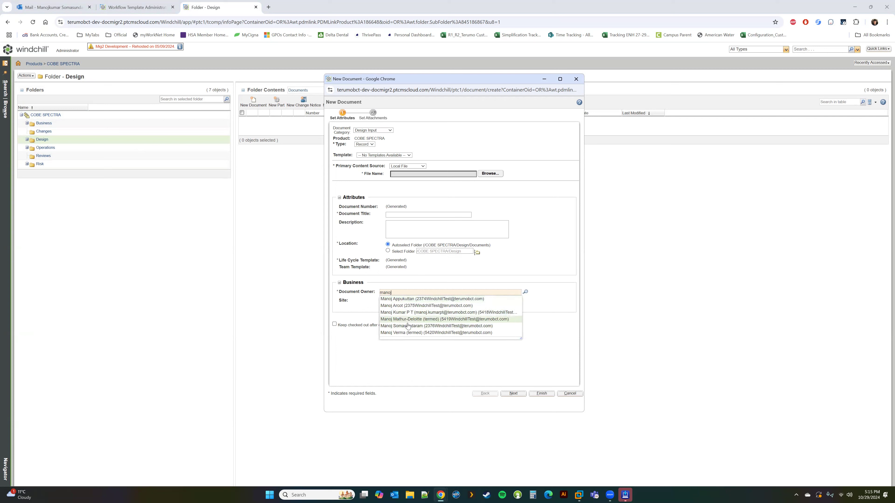
pyautogui.write('manoj')
pyautogui.click(408, 326)
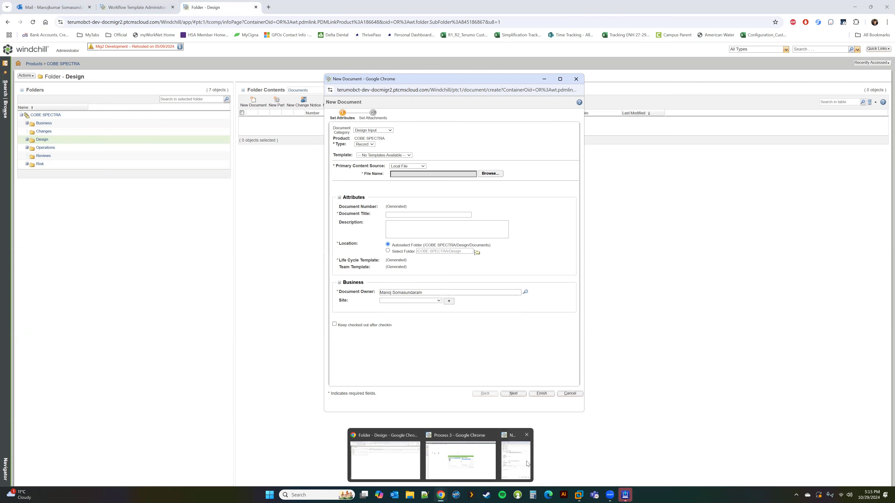
pyautogui.moveTo(440, 495)
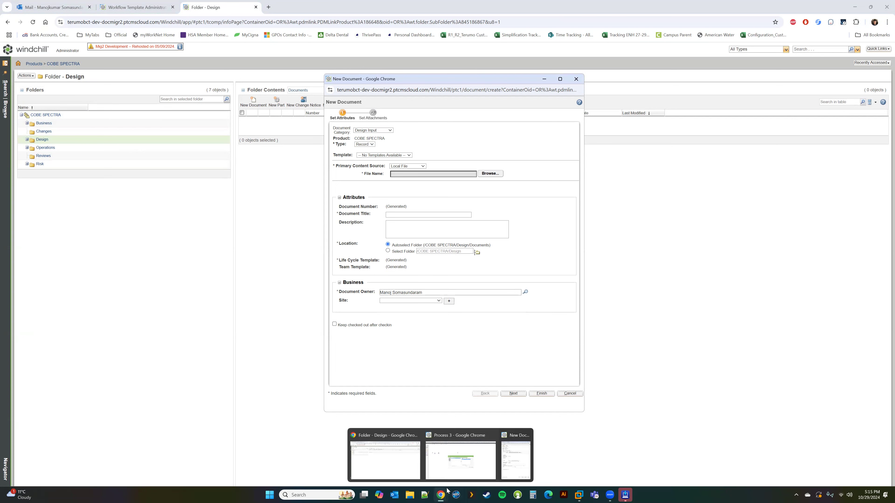
pyautogui.click(453, 453)
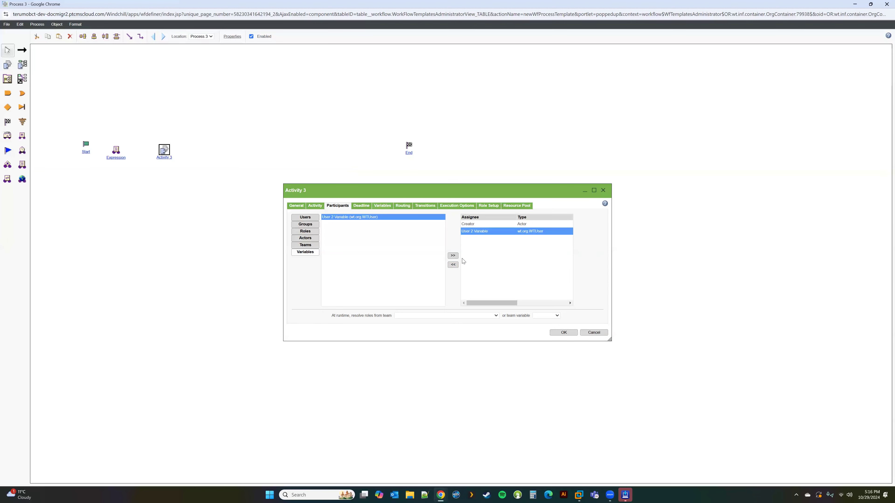
# Replace Activity 3's Creator and User 2 Variable assignees with the AER Approver role.
pyautogui.click(453, 265)
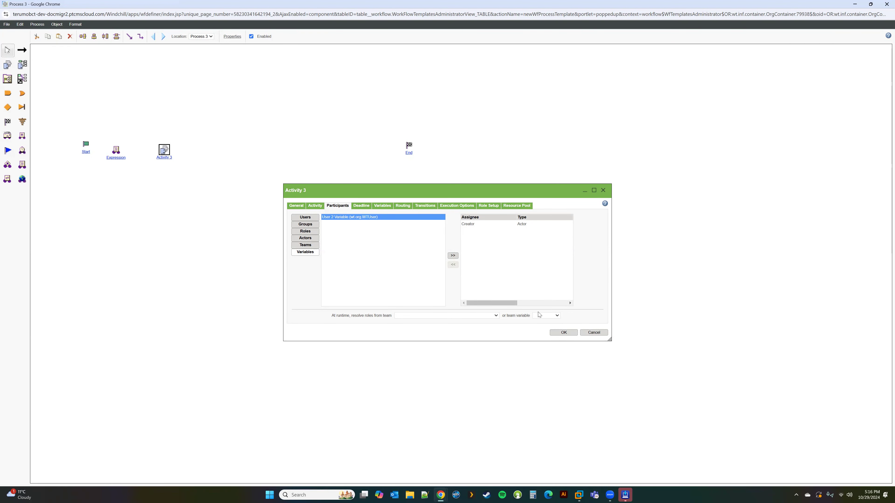
pyautogui.click(307, 233)
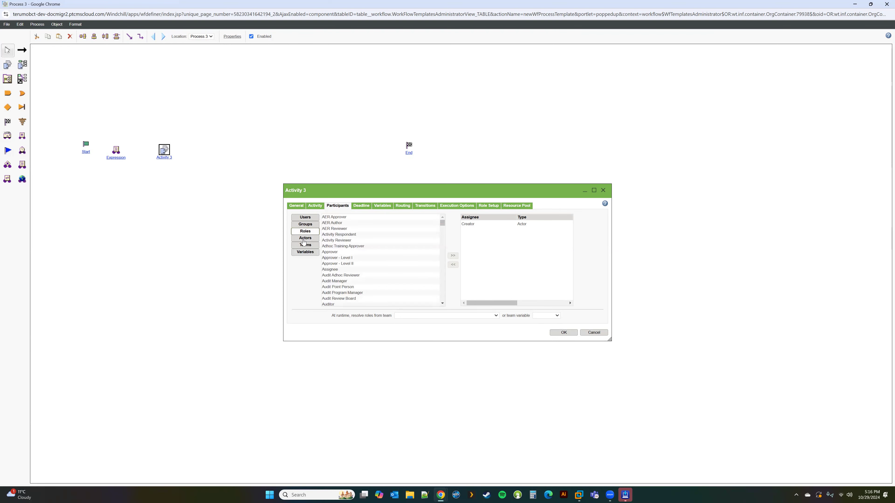
pyautogui.click(304, 240)
pyautogui.click(307, 225)
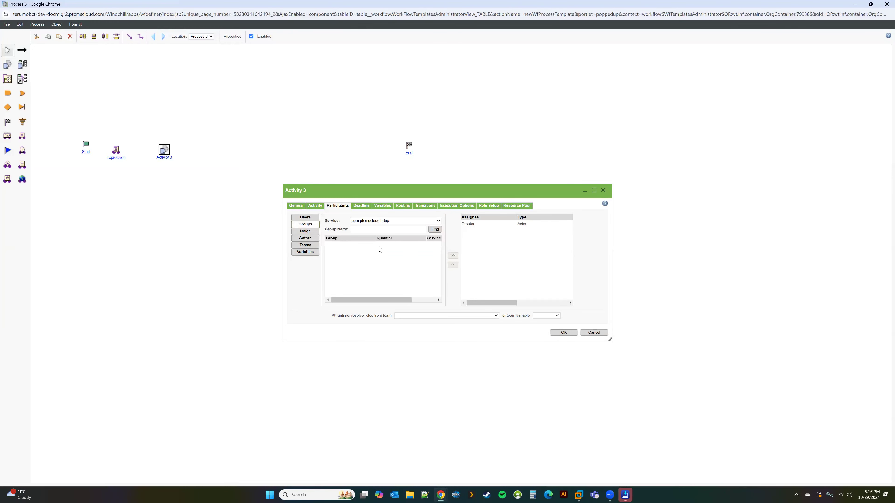
pyautogui.click(305, 231)
pyautogui.click(472, 224)
pyautogui.click(453, 265)
pyautogui.click(338, 217)
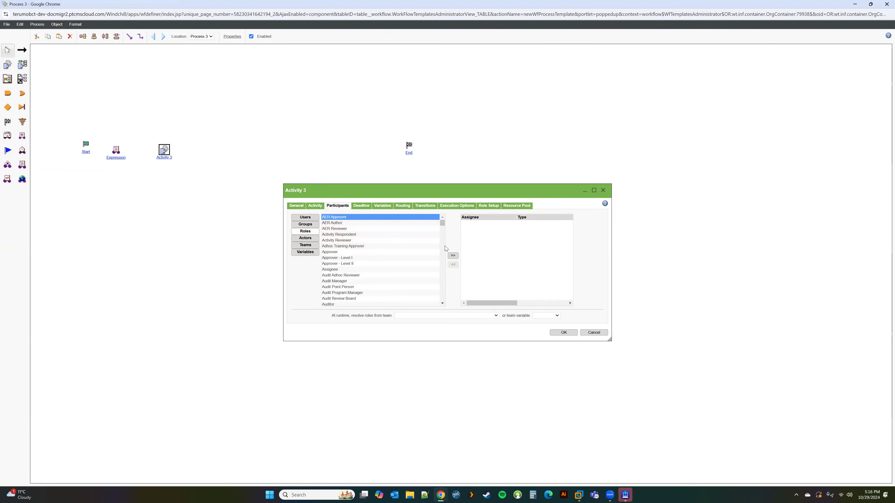
pyautogui.click(453, 255)
pyautogui.click(361, 206)
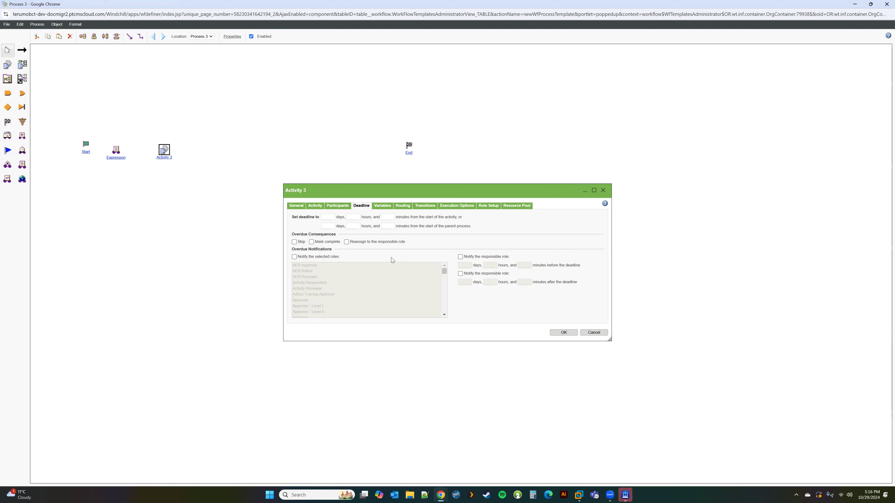
# Set Activity 3's deadline to 3 days from the parent process start.
pyautogui.click(328, 217)
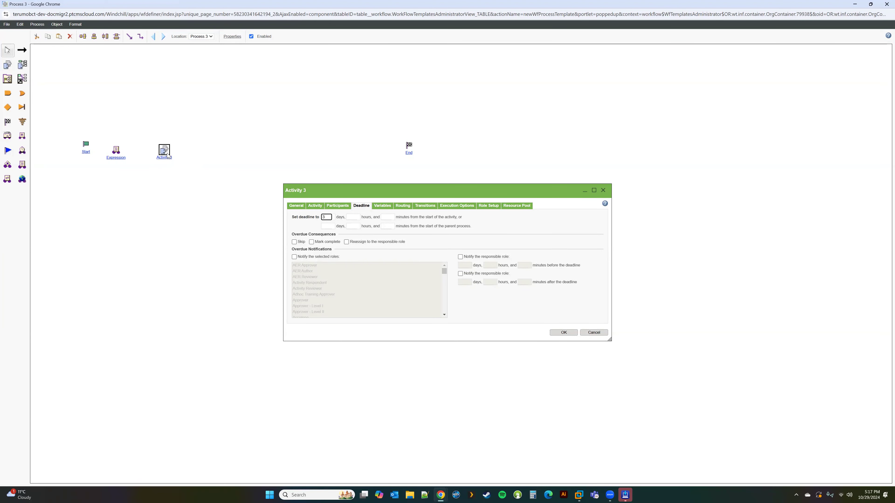
pyautogui.moveTo(327, 218); pyautogui.dragTo(306, 216)
pyautogui.press('Delete')
pyautogui.click(326, 227)
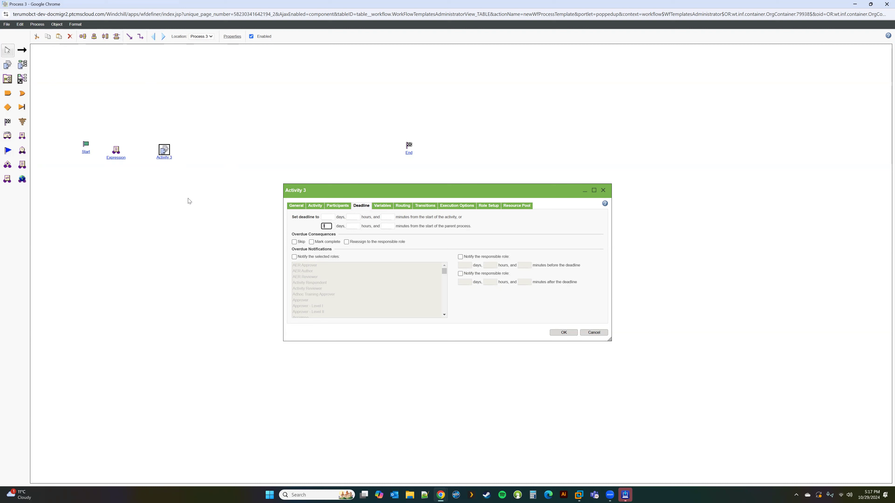
pyautogui.click(303, 229)
pyautogui.click(301, 208)
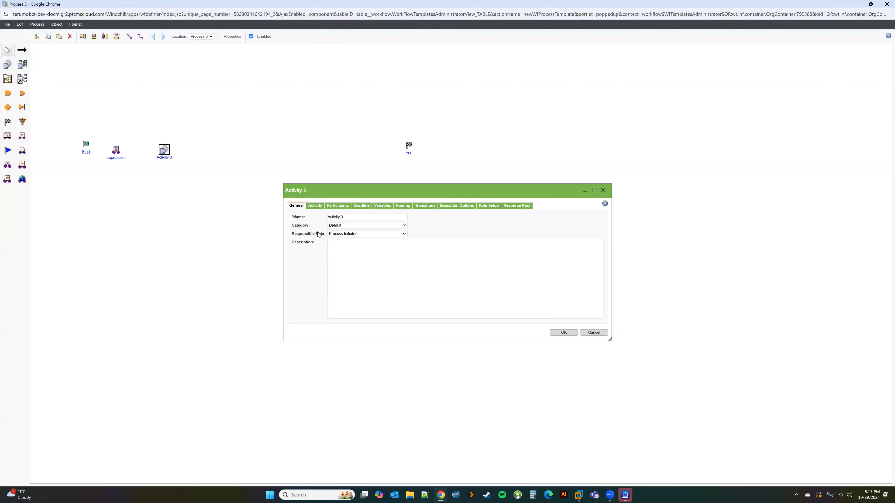
pyautogui.click(361, 208)
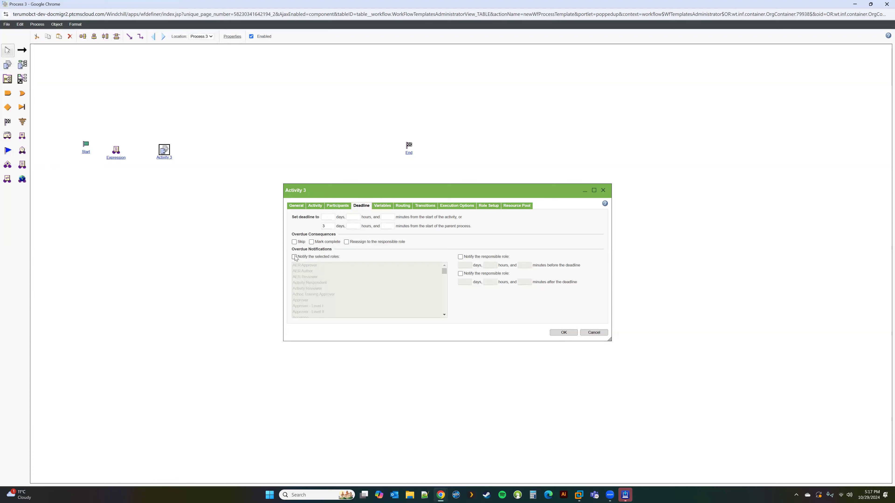
# Notify the responsible role 1 day before the deadline and after it passes.
pyautogui.click(460, 256)
pyautogui.click(466, 265)
pyautogui.click(460, 274)
pyautogui.click(467, 284)
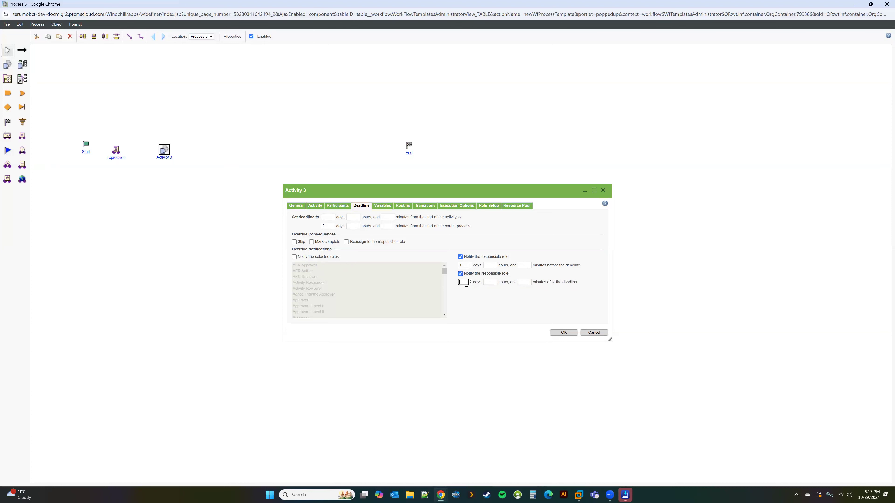
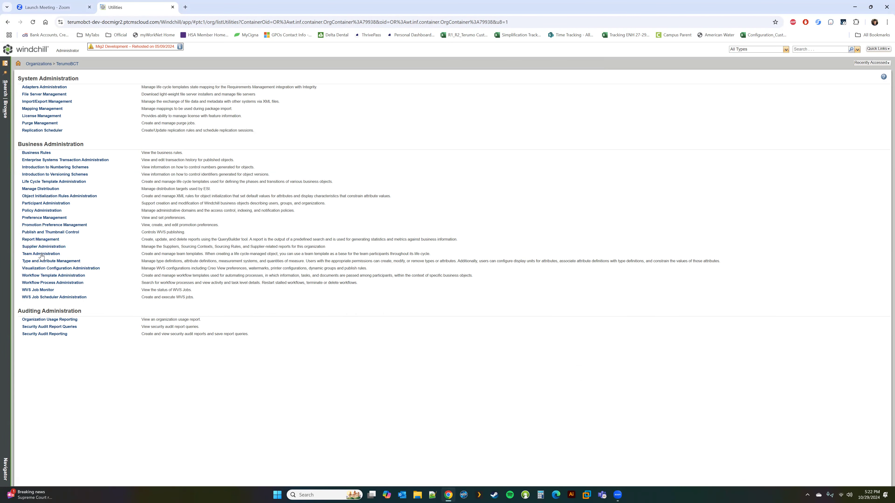
# Open Workflow Template Administration, create a new template, and maximize its Process 4 editor window.
pyautogui.click(44, 276)
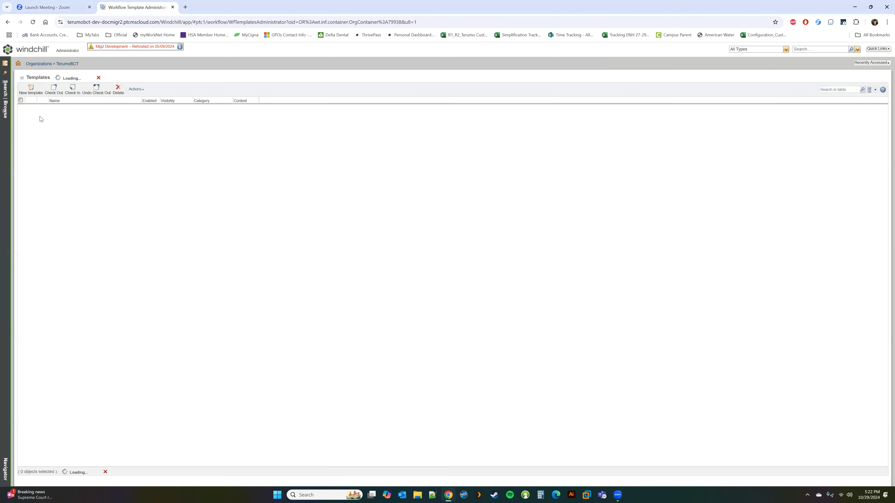
pyautogui.click(31, 89)
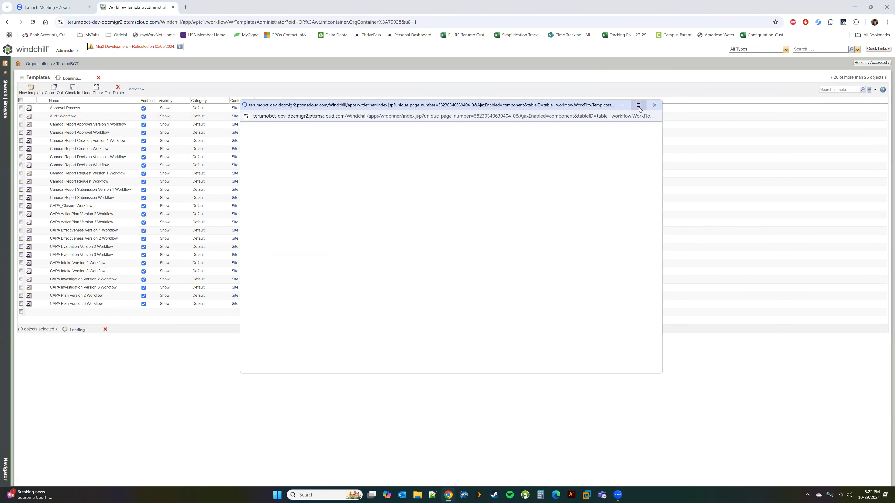
pyautogui.click(636, 107)
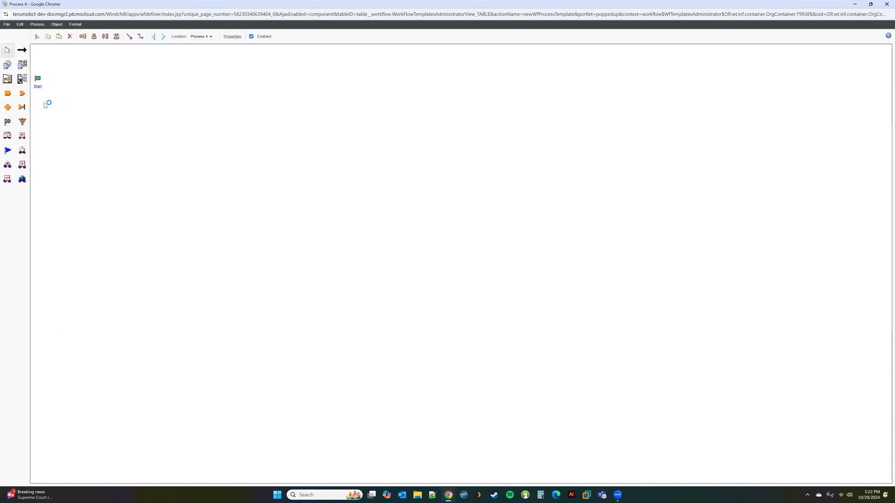
# Move Start further into the canvas and place Activity 1 to its right.
pyautogui.moveTo(36, 79); pyautogui.dragTo(103, 144)
pyautogui.click(9, 67)
pyautogui.click(181, 146)
pyautogui.click(8, 50)
# Name Activity 1 'Test Activity' with the description 'This is test description'.
pyautogui.doubleClick(178, 144)
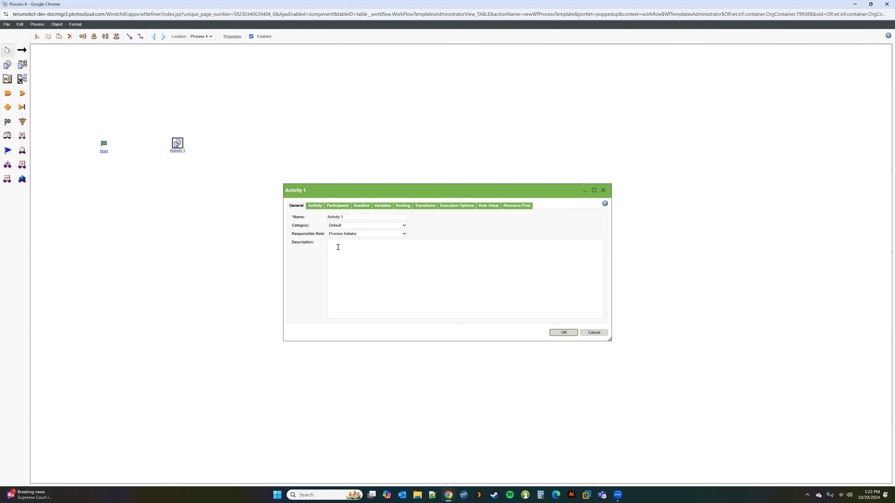
pyautogui.click(300, 215)
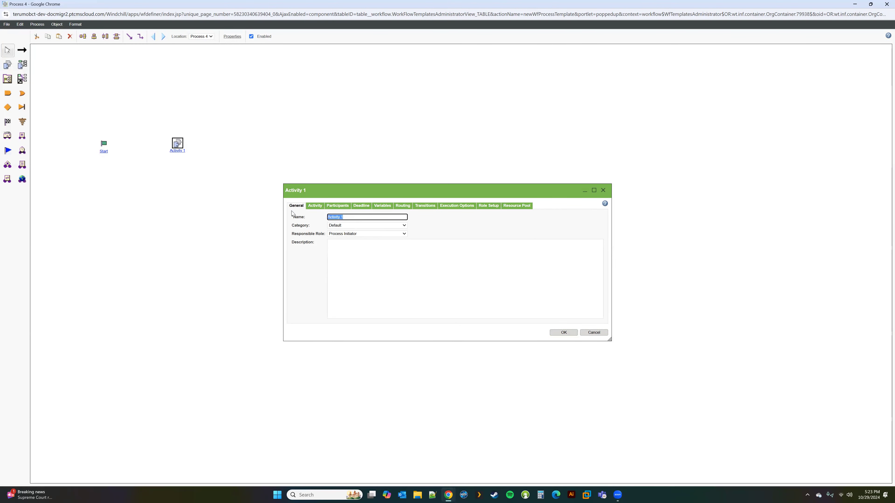
pyautogui.write('Test Activity')
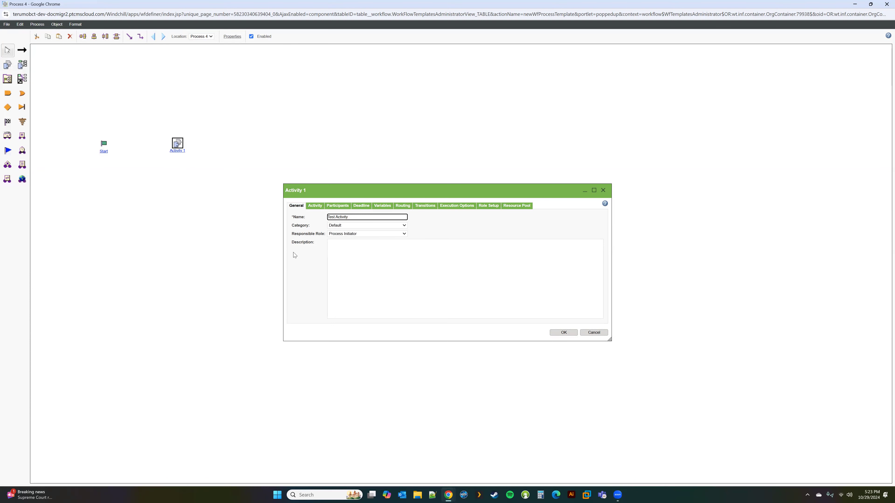
pyautogui.click(348, 248)
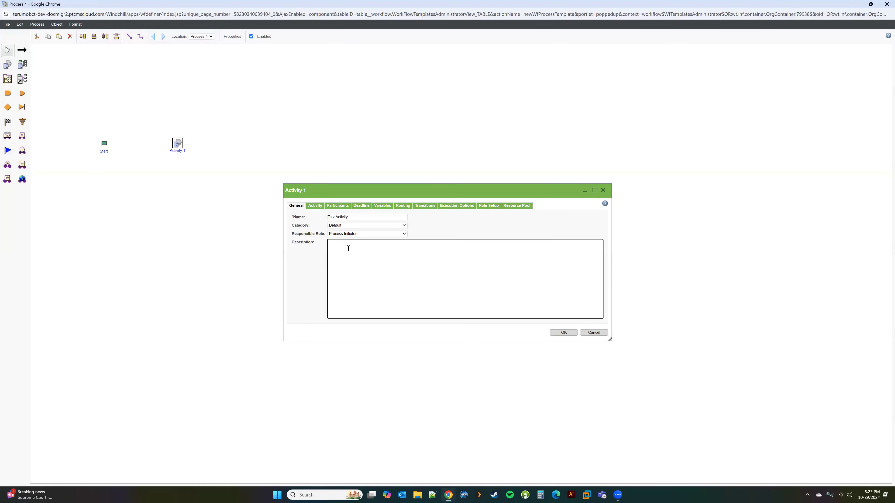
pyautogui.write('This is test description')
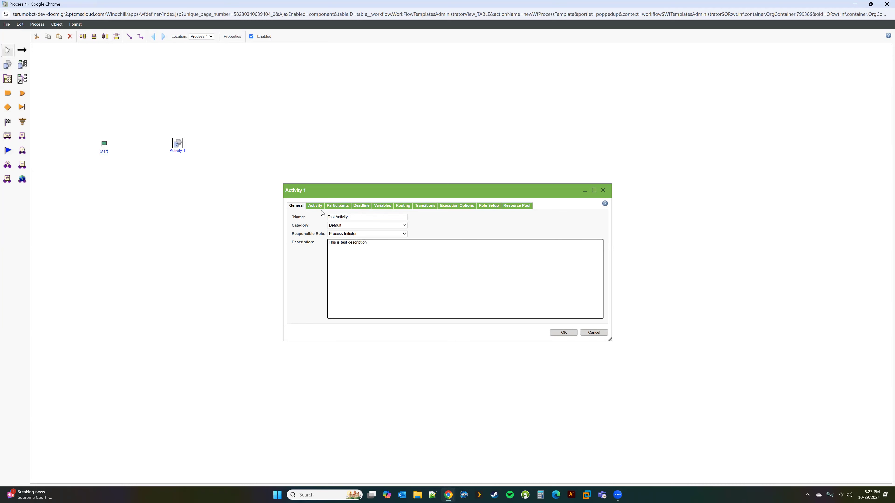
pyautogui.click(315, 207)
# Enter task instructions beginning 'Create new pa' for Activity 1.
pyautogui.click(346, 251)
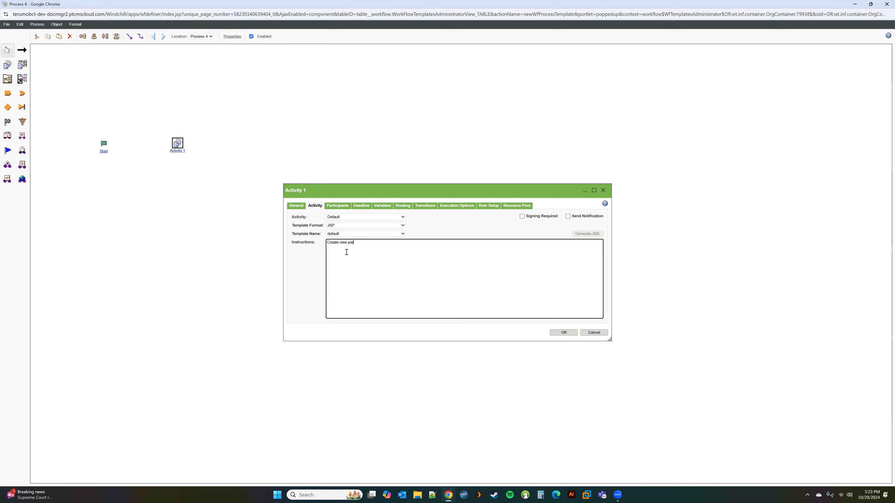
pyautogui.click(340, 206)
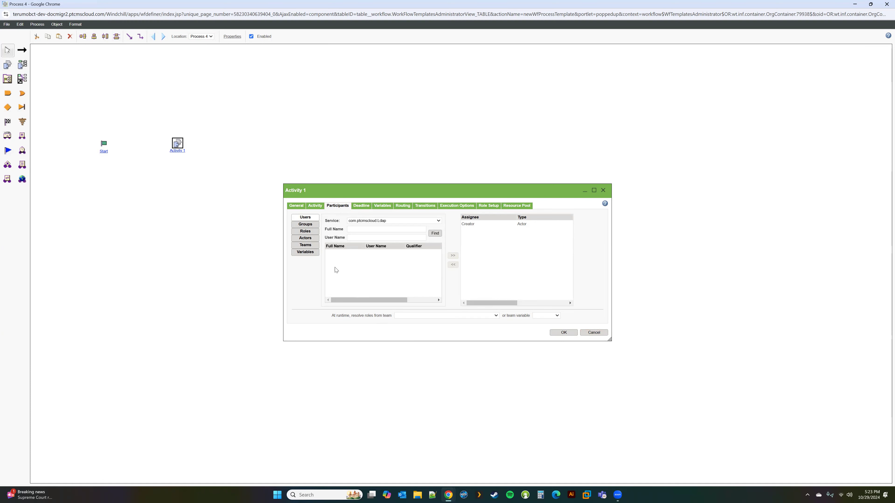
pyautogui.click(604, 204)
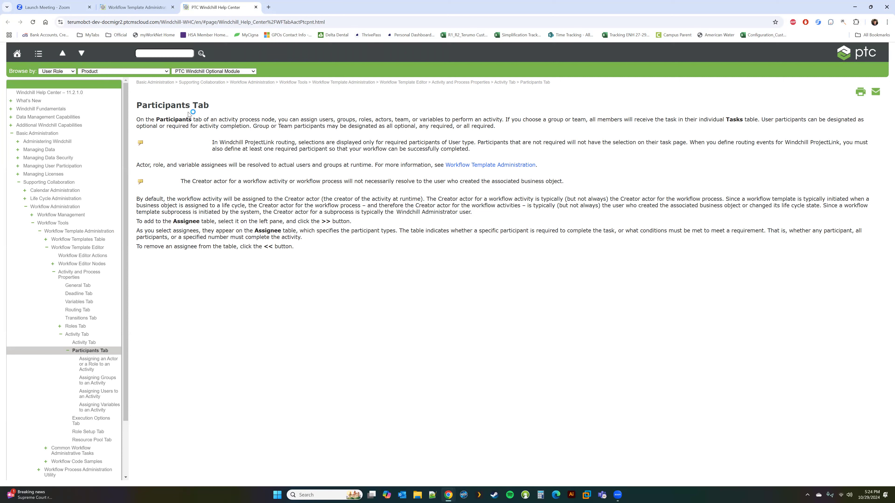
pyautogui.moveTo(452, 496)
pyautogui.click(497, 458)
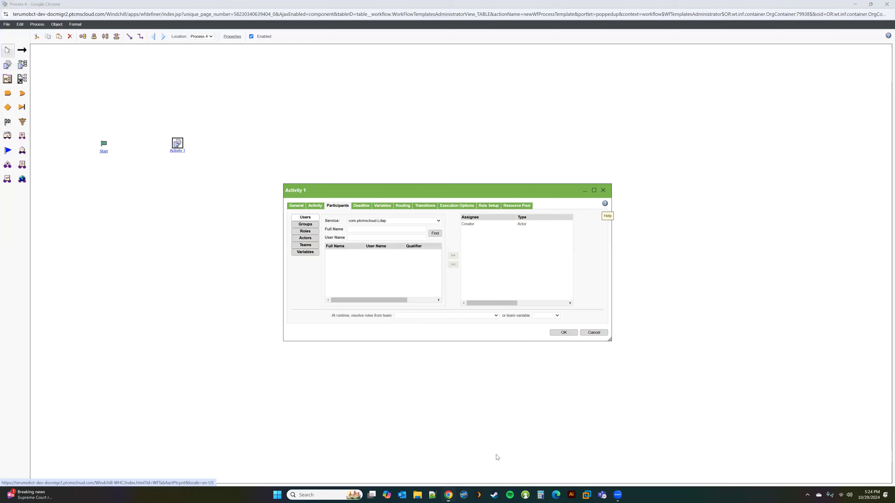
pyautogui.click(306, 231)
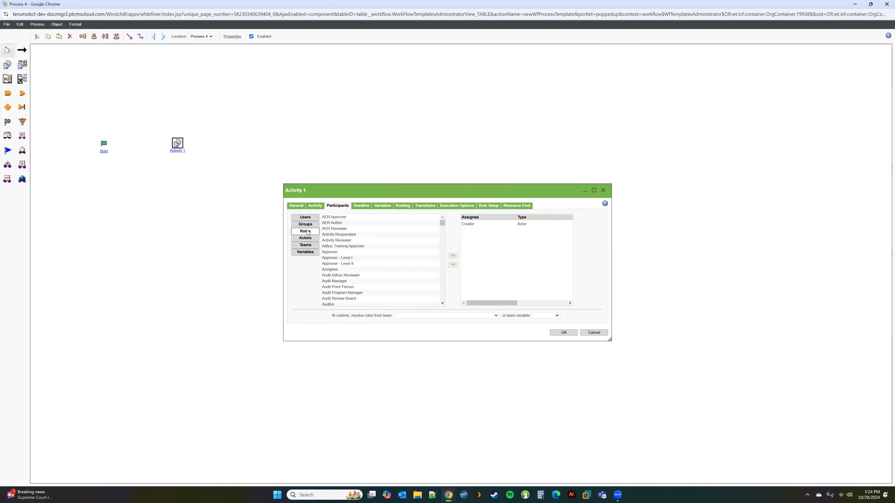
pyautogui.click(307, 225)
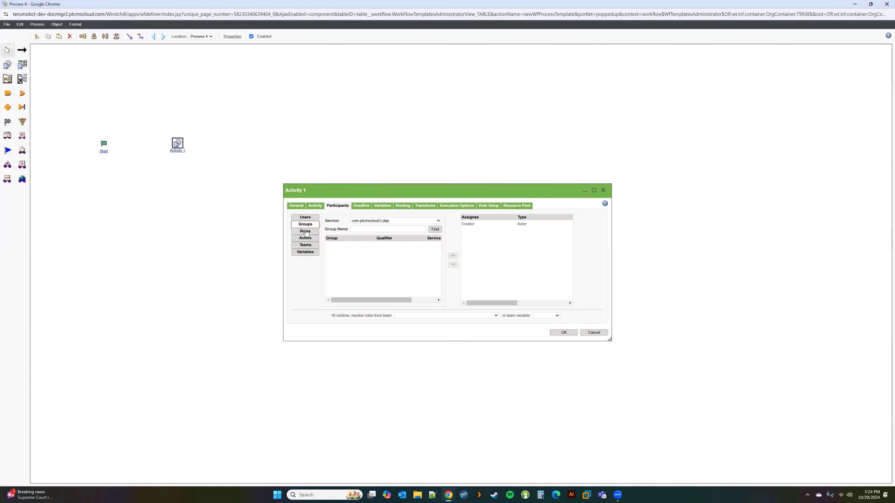
pyautogui.click(305, 232)
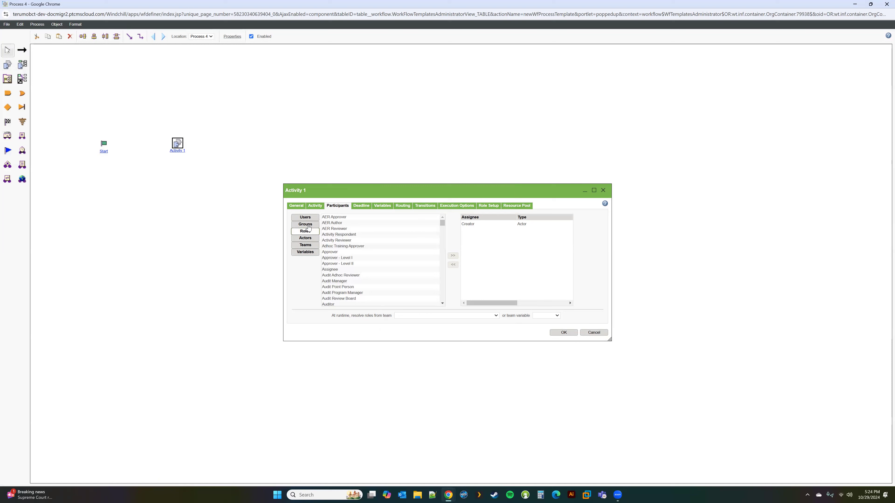
pyautogui.click(308, 227)
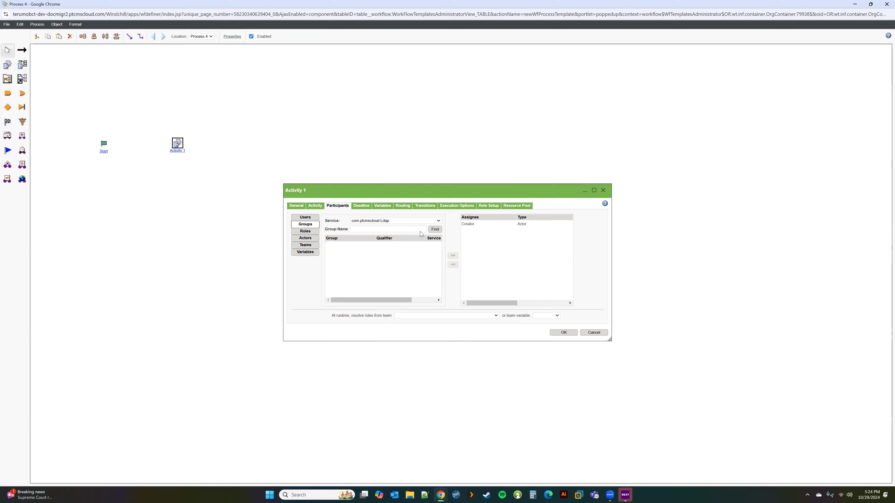
# Replace Creator with the AER Approver role as Activity 1's assignee.
pyautogui.click(305, 231)
pyautogui.click(347, 216)
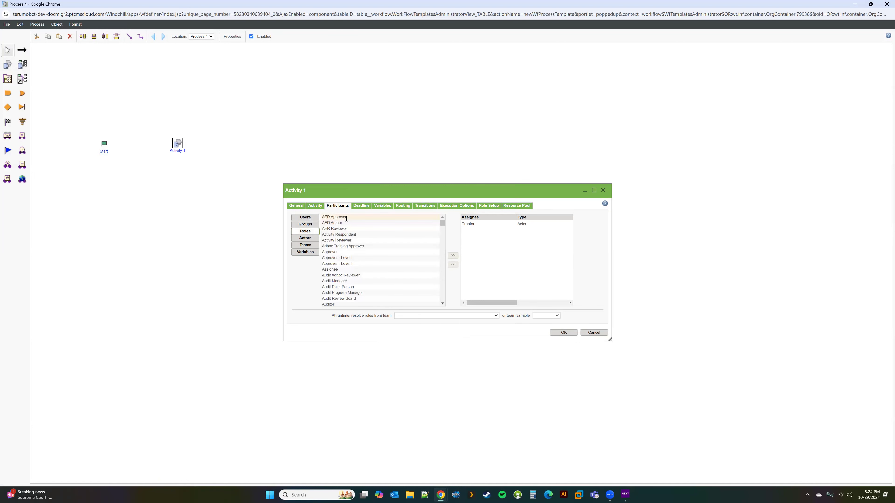
pyautogui.click(453, 255)
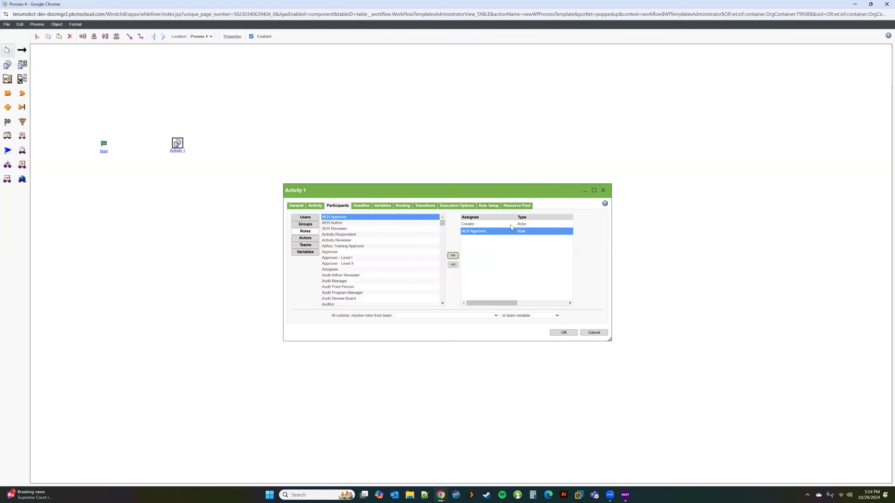
pyautogui.click(453, 265)
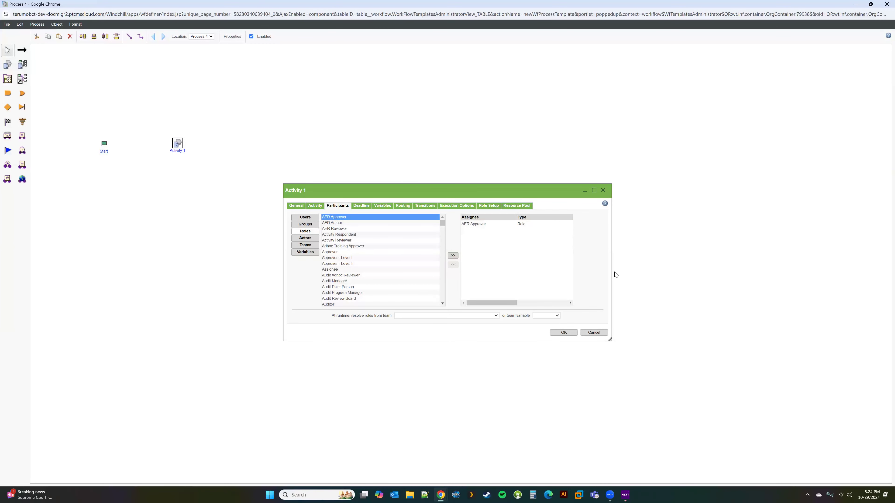
pyautogui.moveTo(611, 262); pyautogui.dragTo(805, 258)
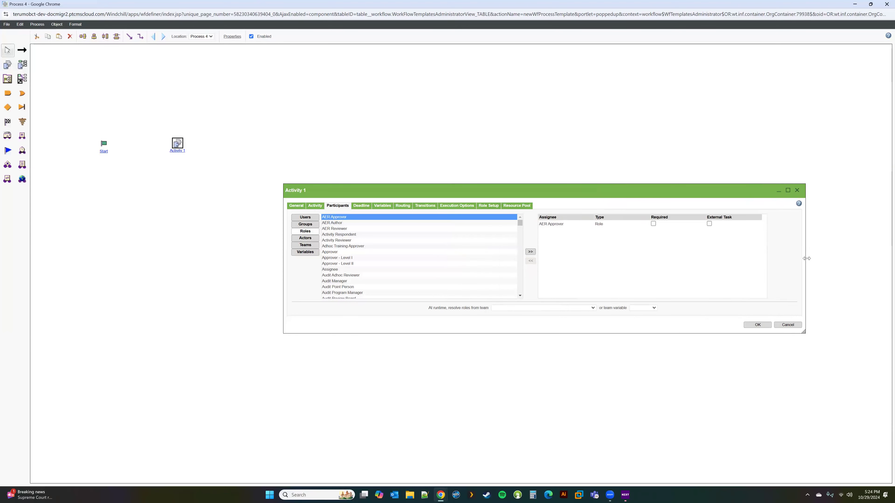
pyautogui.moveTo(645, 192); pyautogui.dragTo(549, 176)
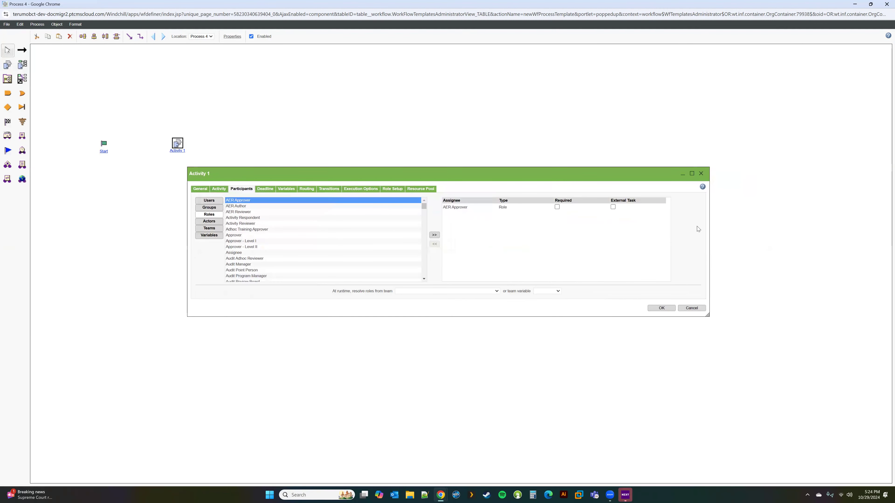
# Mark AER Approver as required, settling on Any after trying All and a specific number.
pyautogui.click(559, 207)
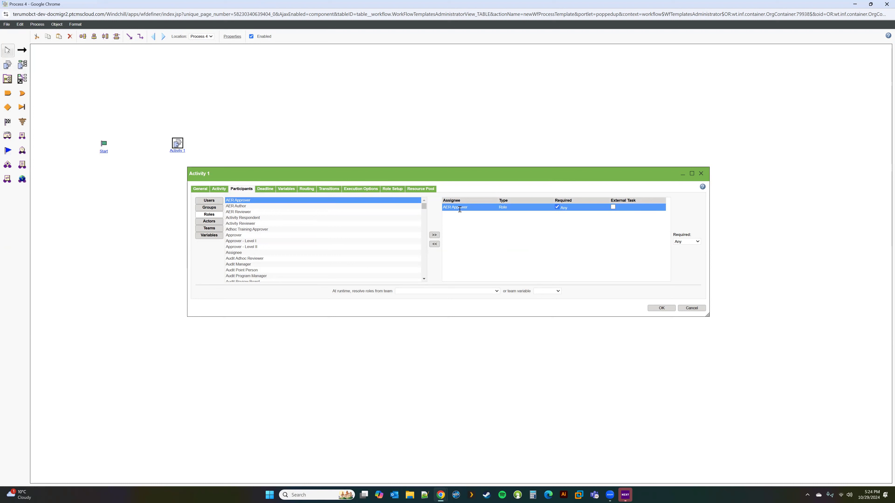
pyautogui.click(681, 243)
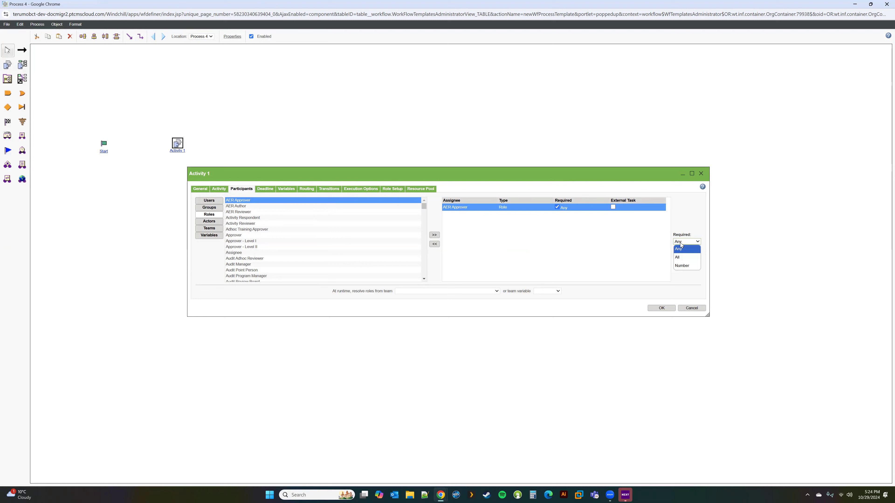
pyautogui.click(680, 258)
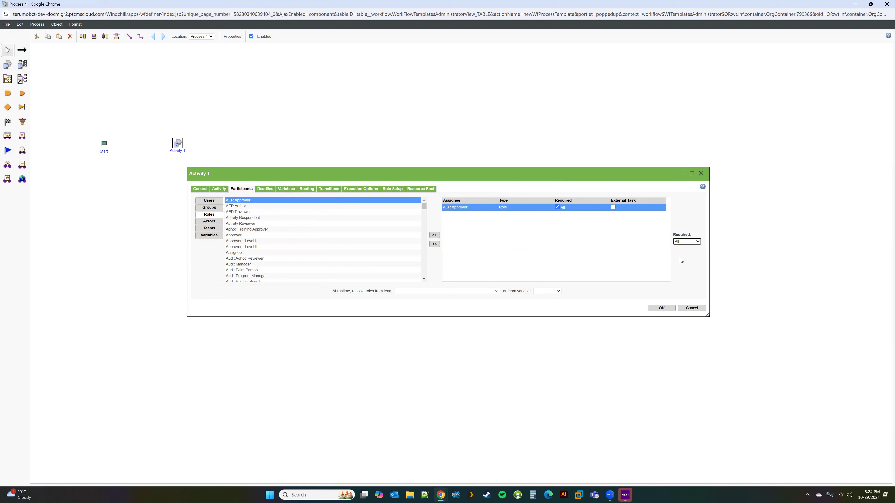
pyautogui.click(687, 242)
pyautogui.click(682, 266)
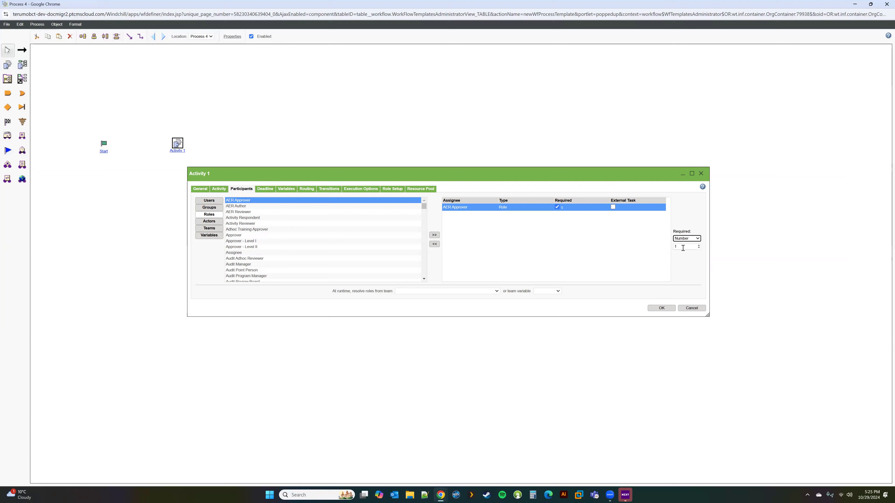
pyautogui.click(686, 239)
pyautogui.click(686, 246)
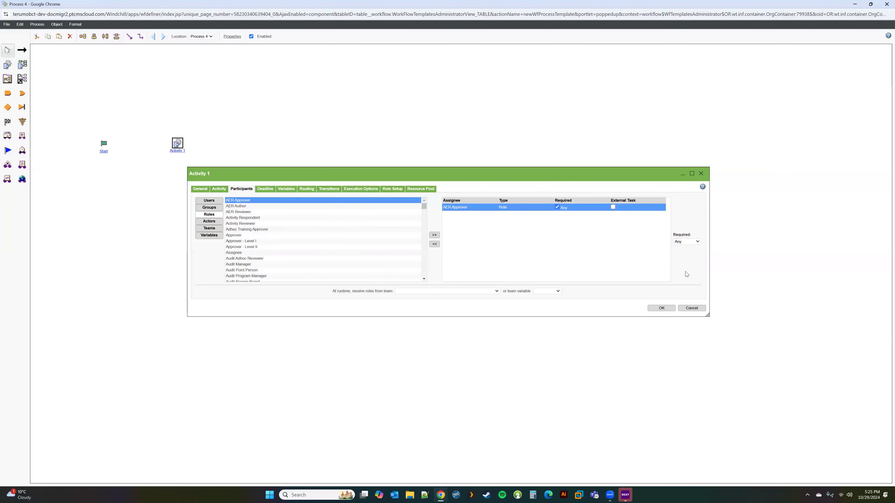
pyautogui.click(265, 190)
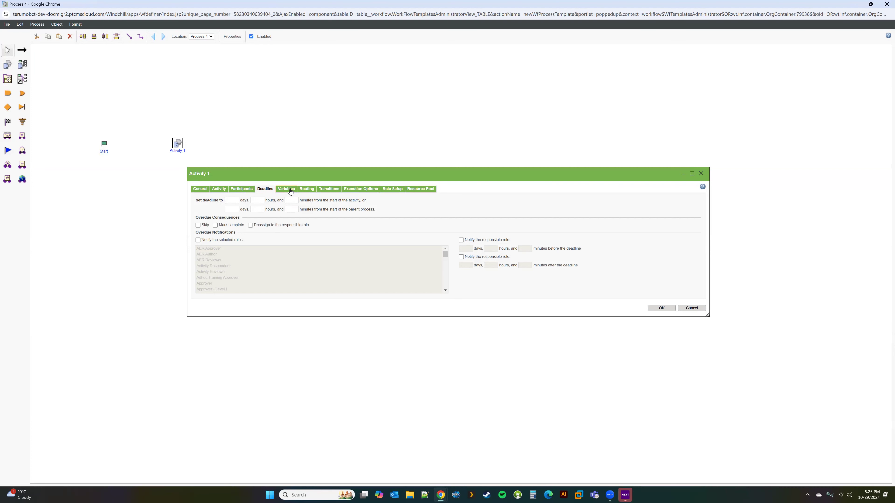
# Zoom in, review Activity 1's variables and participant variables, then return to the template list.
pyautogui.hotkey('ctrl', '+')
pyautogui.hotkey('ctrl', '+')
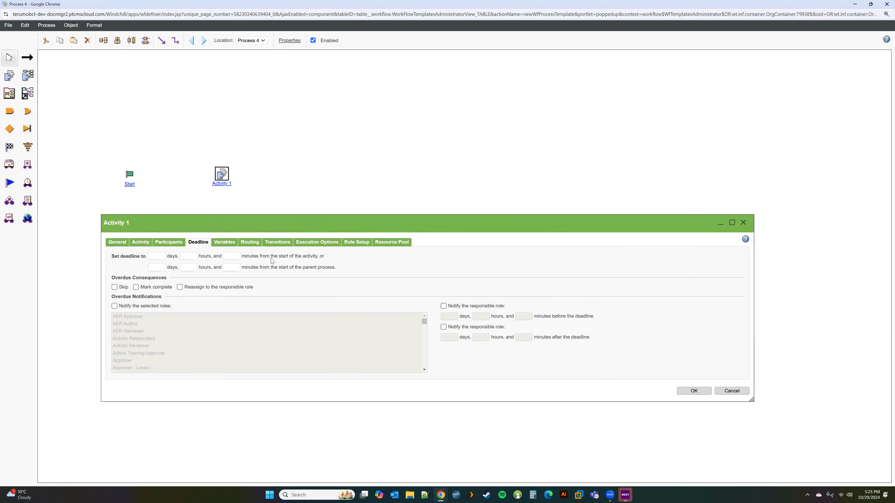
pyautogui.click(222, 245)
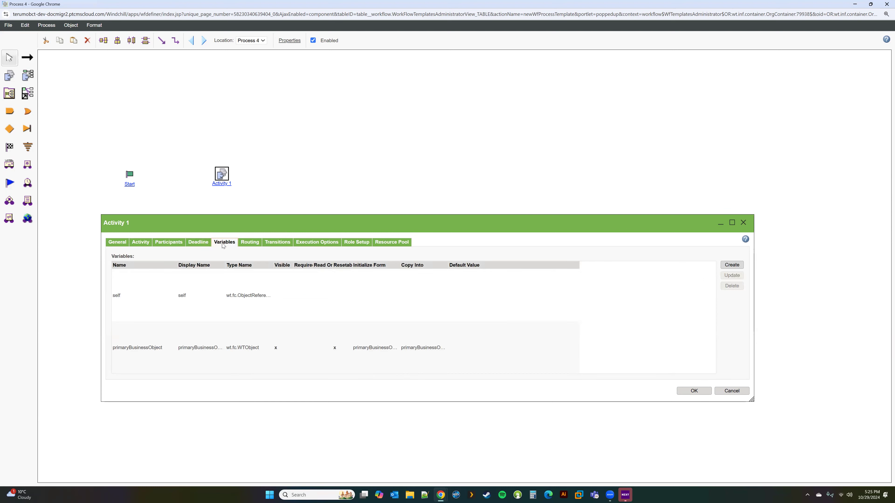
pyautogui.moveTo(751, 400); pyautogui.dragTo(757, 452)
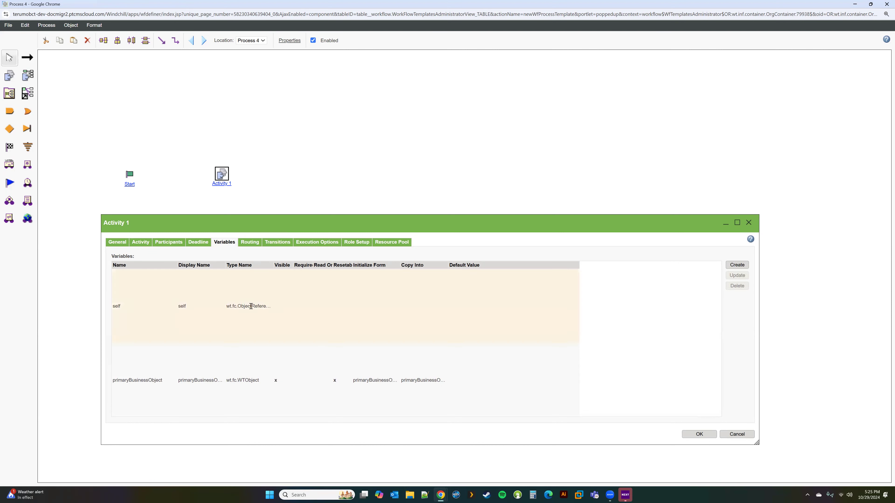
pyautogui.click(169, 242)
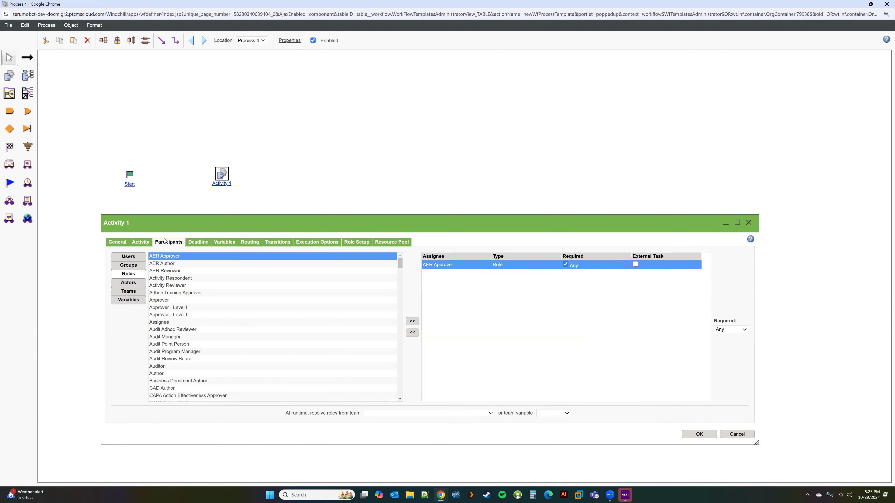
pyautogui.click(140, 302)
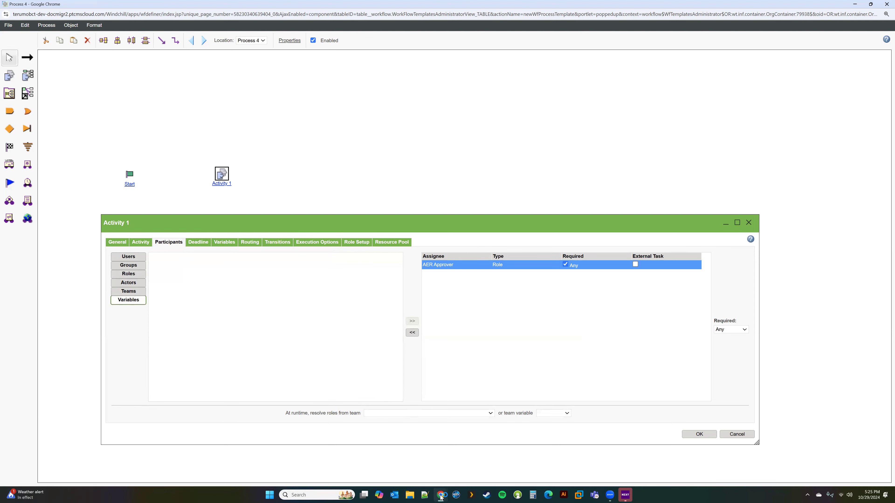
pyautogui.hotkey('alt', 'Tab')
pyautogui.click(140, 8)
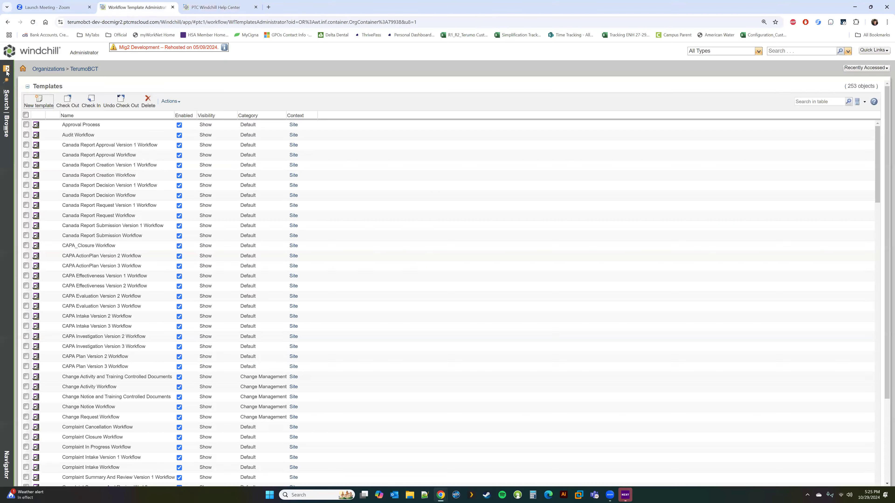
# Duplicate the template list tab and start a new document in COBE SPECTRA's Design folder.
pyautogui.rightClick(140, 8)
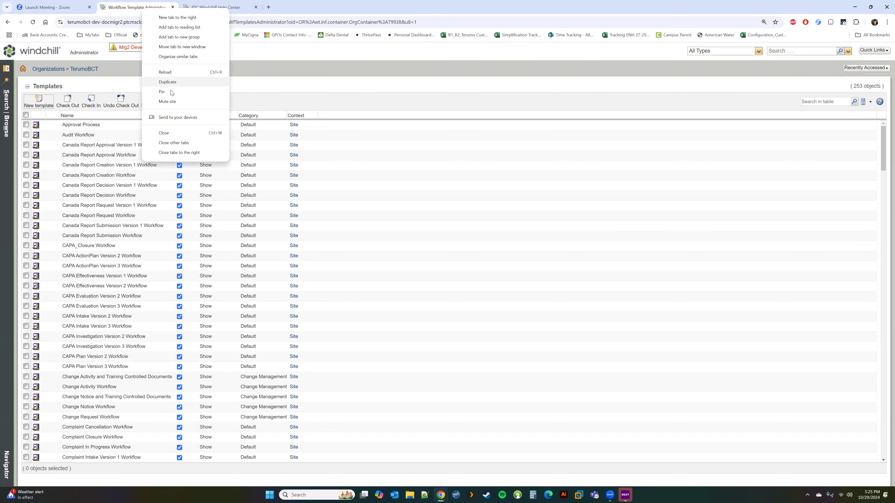
pyautogui.click(183, 82)
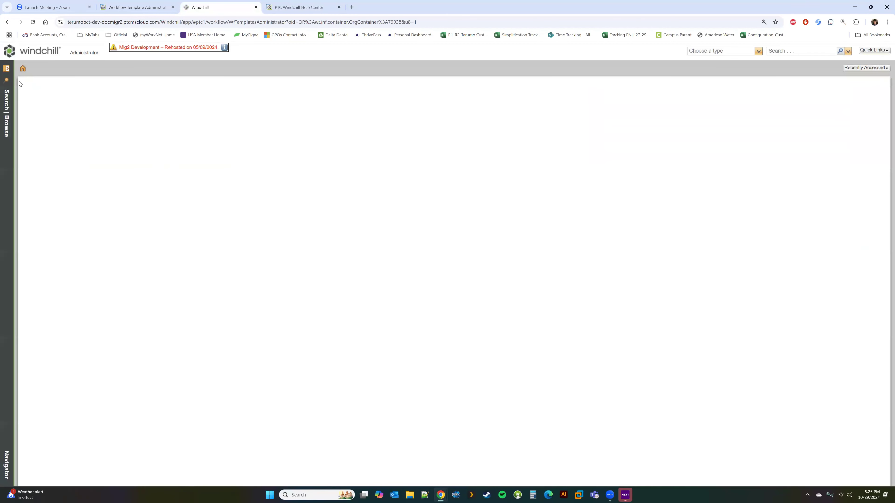
pyautogui.click(38, 88)
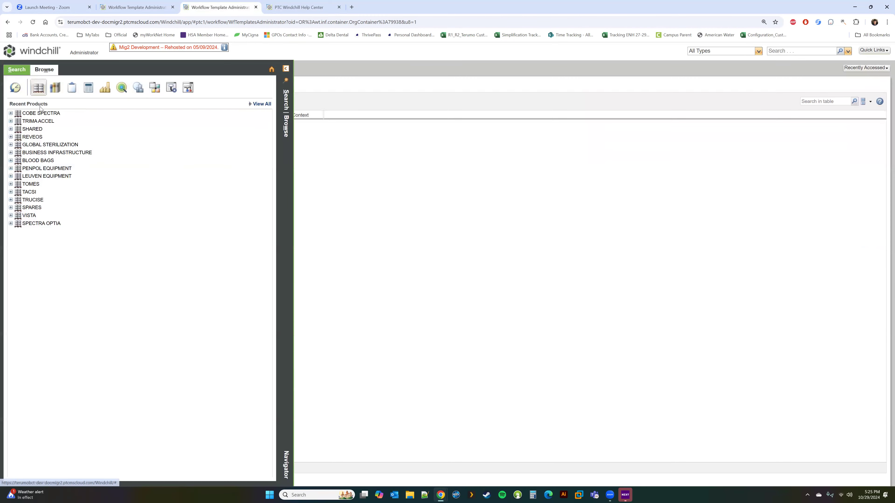
pyautogui.click(46, 114)
pyautogui.click(38, 129)
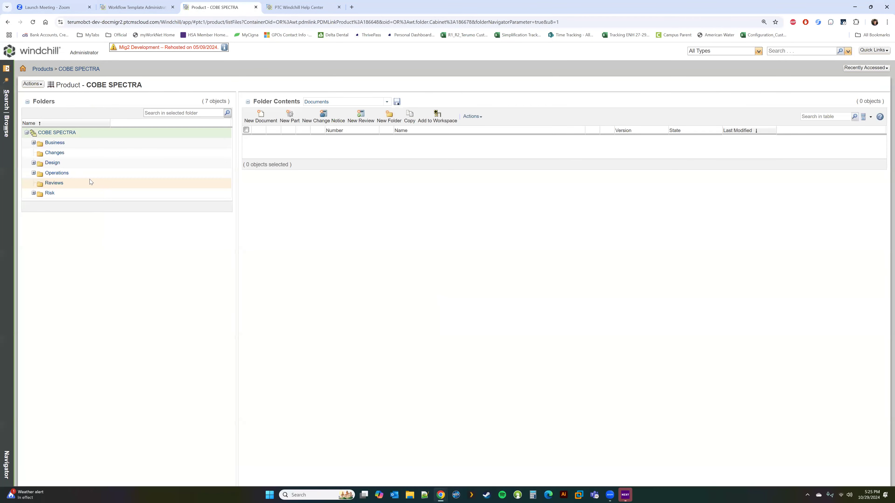
pyautogui.click(52, 163)
pyautogui.click(261, 116)
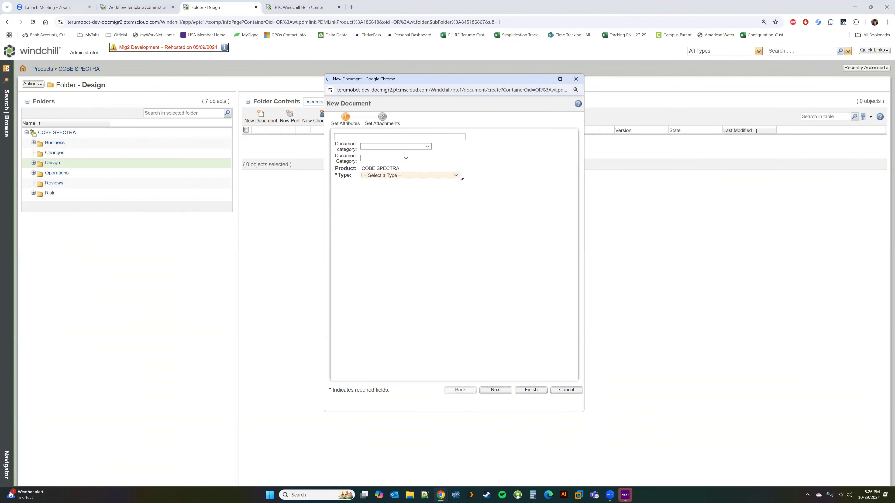
# Set the document category to Design Plan, type to Record, and choose a document owner.
pyautogui.click(395, 139)
pyautogui.click(378, 159)
pyautogui.click(374, 156)
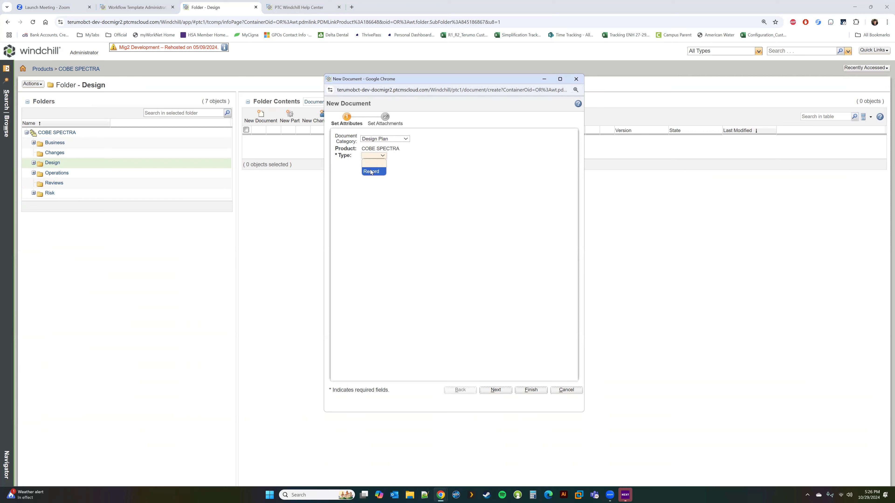
pyautogui.click(375, 172)
pyautogui.click(411, 336)
pyautogui.write('man')
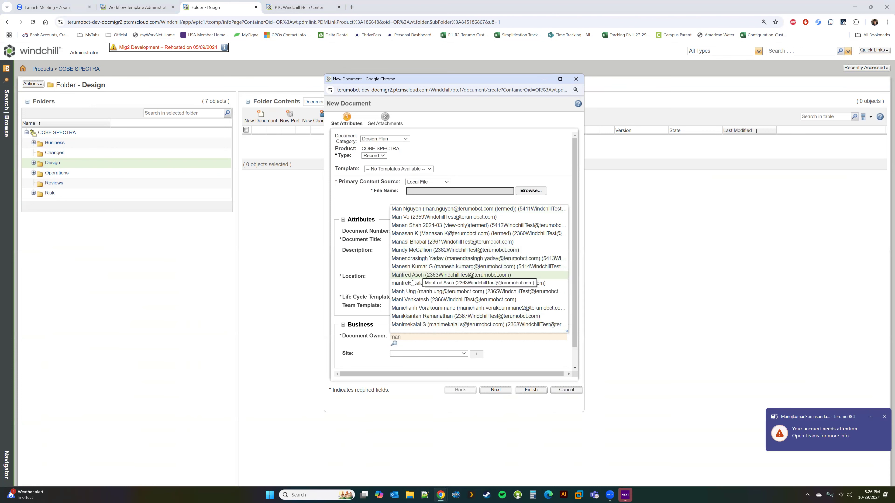
pyautogui.click(409, 267)
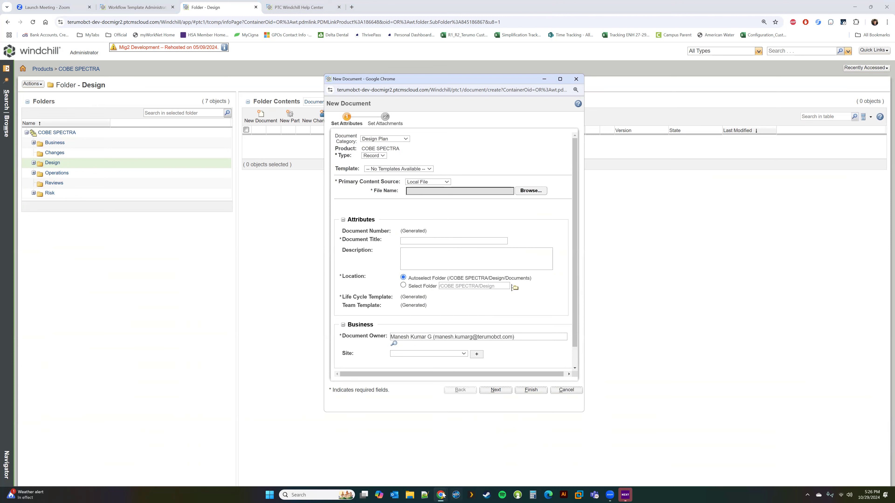
# Return to the Process 4 editor and check the template's process-level variables.
pyautogui.moveTo(442, 495)
pyautogui.click(481, 452)
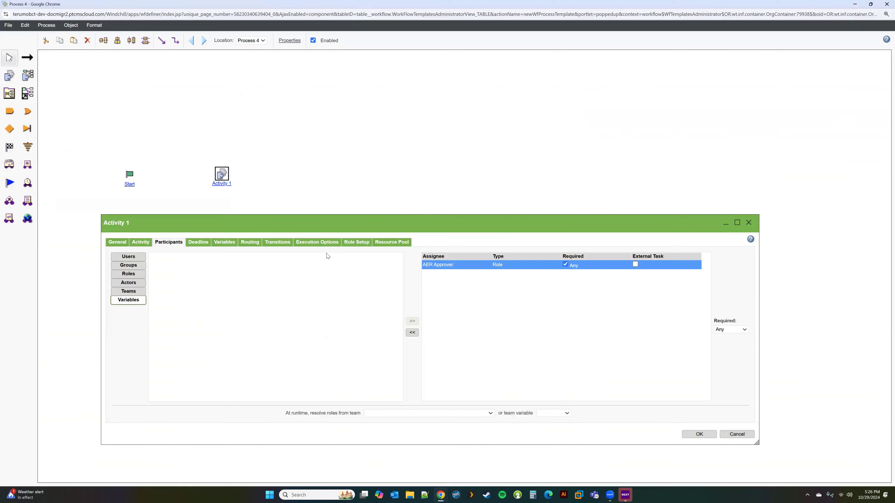
pyautogui.moveTo(298, 222)
pyautogui.mouseDown()
pyautogui.moveTo(283, 225)
pyautogui.moveTo(289, 218)
pyautogui.mouseUp()
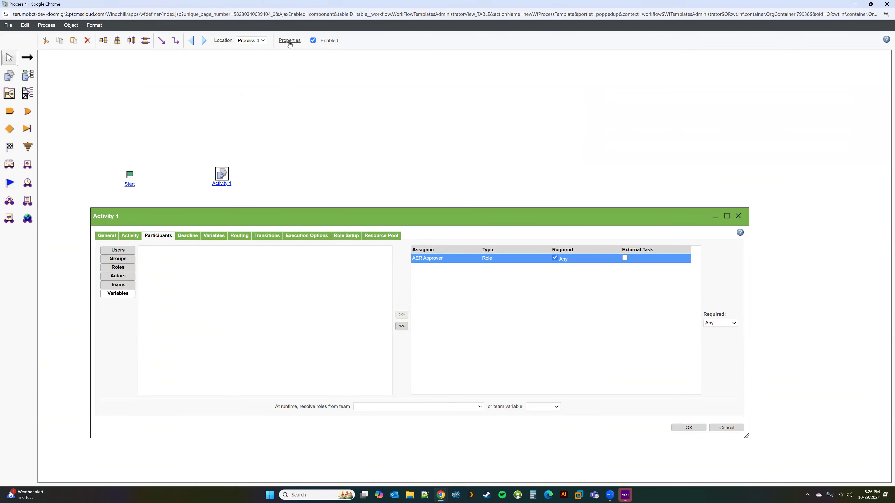
pyautogui.click(290, 41)
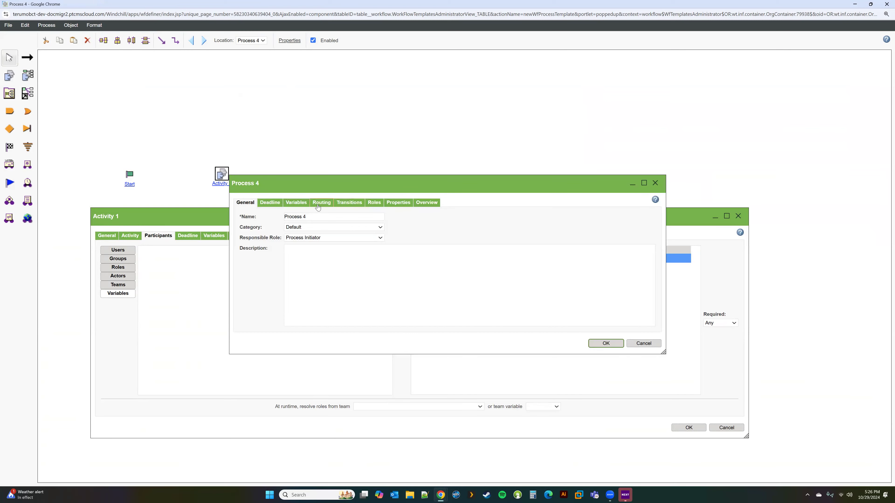
pyautogui.click(295, 204)
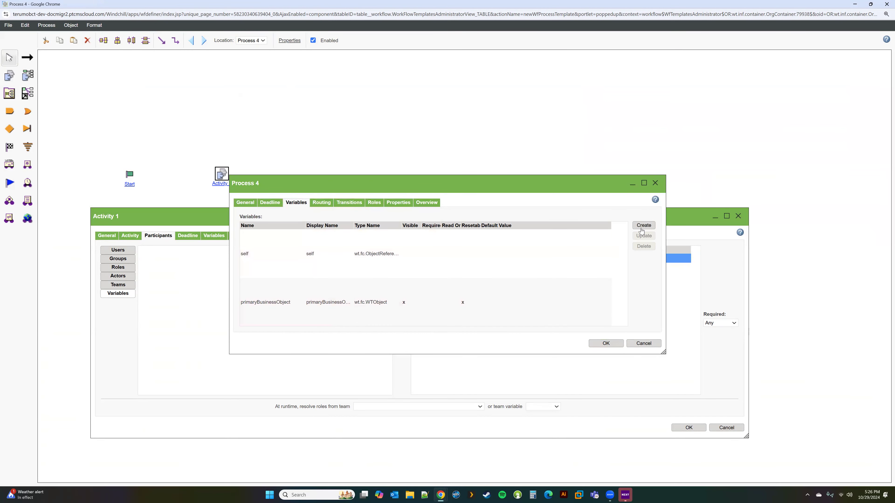
pyautogui.click(655, 183)
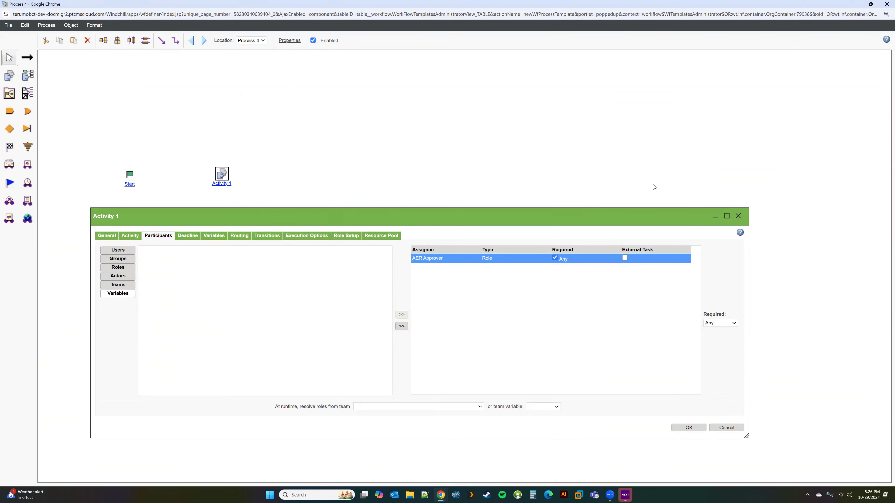
# Review Activity 1's variables and participants, leaving its routing type as None.
pyautogui.click(216, 236)
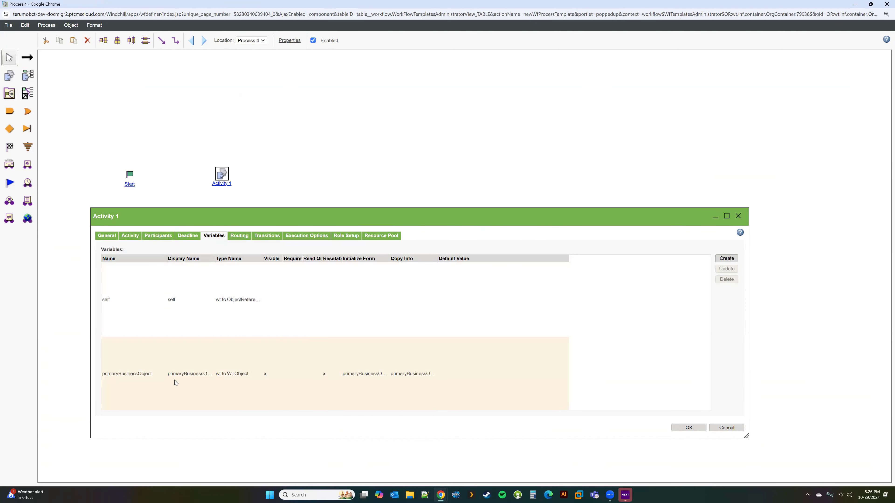
pyautogui.click(157, 237)
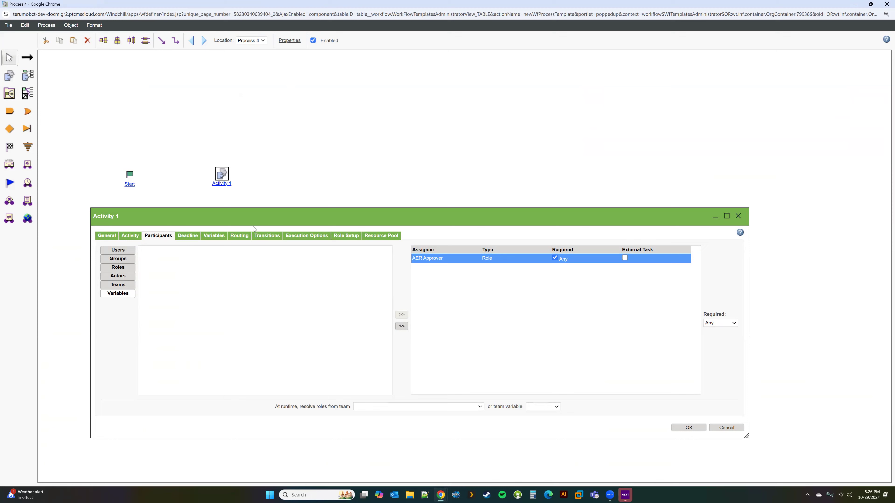
pyautogui.click(213, 236)
pyautogui.click(239, 236)
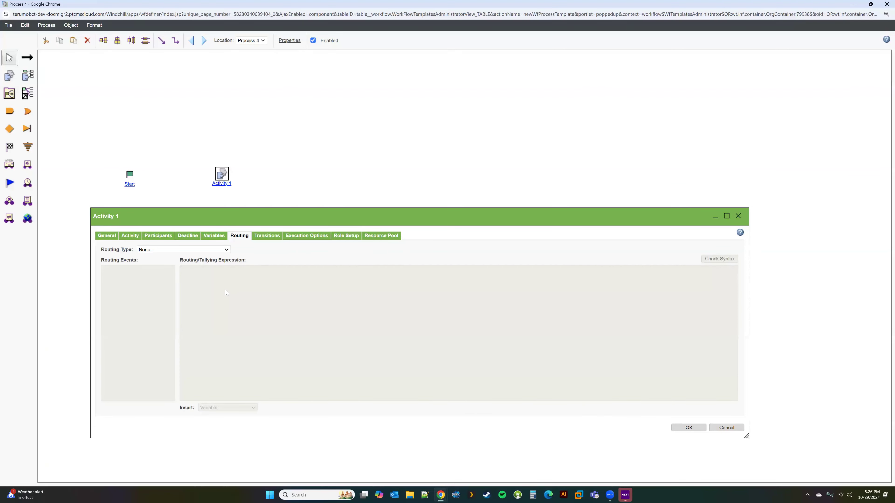
pyautogui.click(195, 249)
pyautogui.click(195, 249)
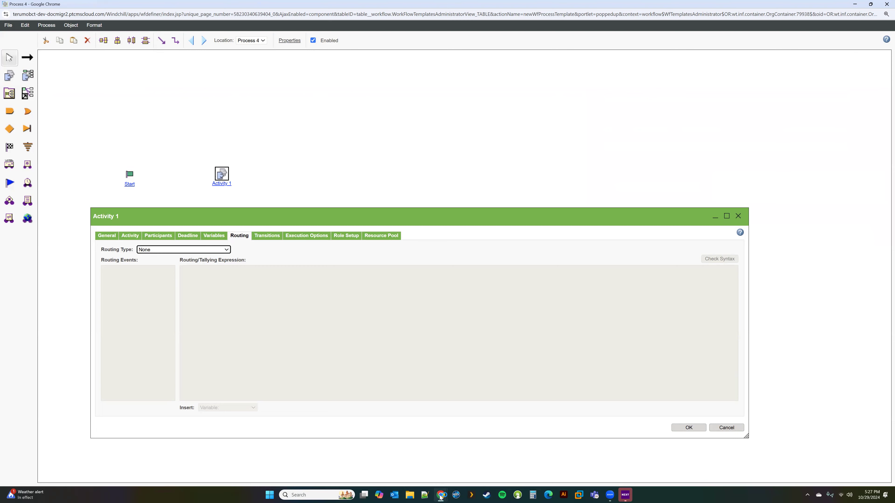
# Search the template list for 'test' and open Test Workflow in the Workflow Definer.
pyautogui.moveTo(440, 495)
pyautogui.click(377, 456)
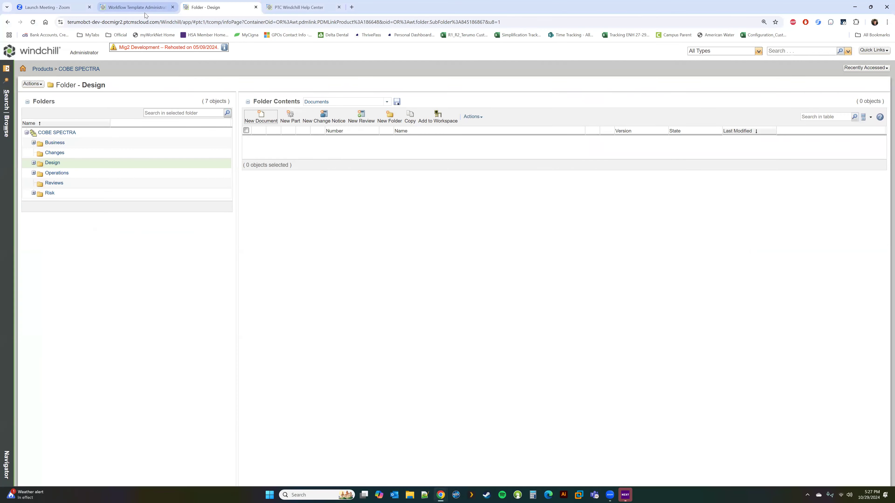
pyautogui.click(146, 11)
pyautogui.click(818, 101)
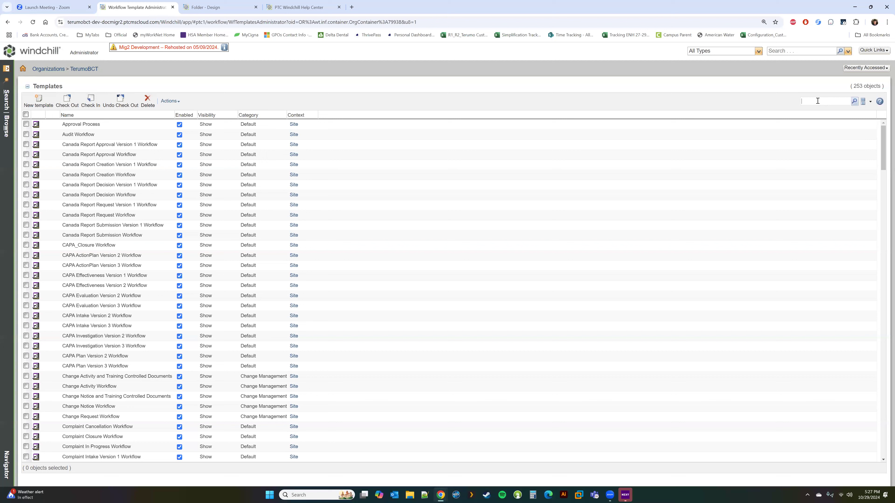
pyautogui.write('test')
pyautogui.press('Return')
pyautogui.rightClick(95, 127)
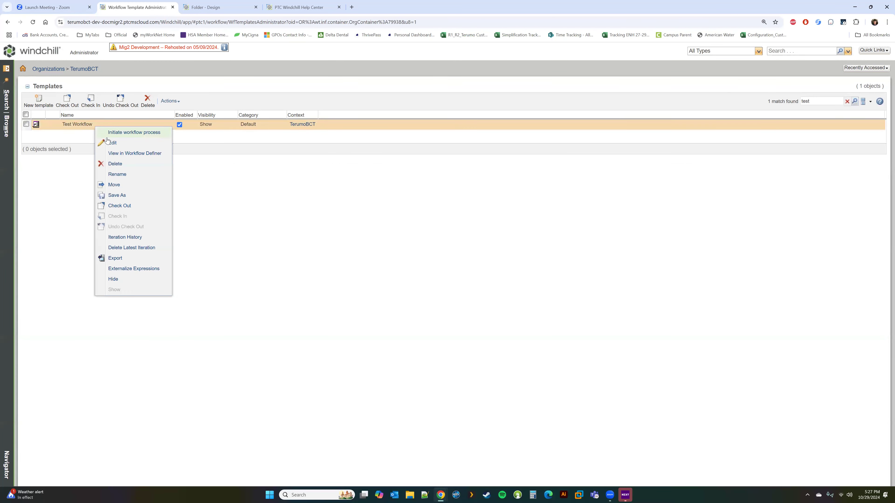
pyautogui.click(120, 153)
# Show Approve Design's Manual Exclusive routing with its Approve and Clarify events.
pyautogui.click(549, 61)
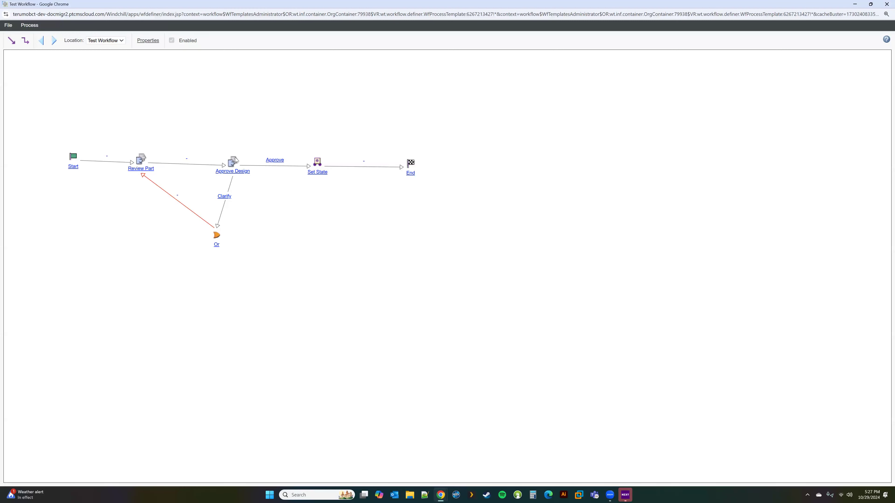
pyautogui.doubleClick(234, 163)
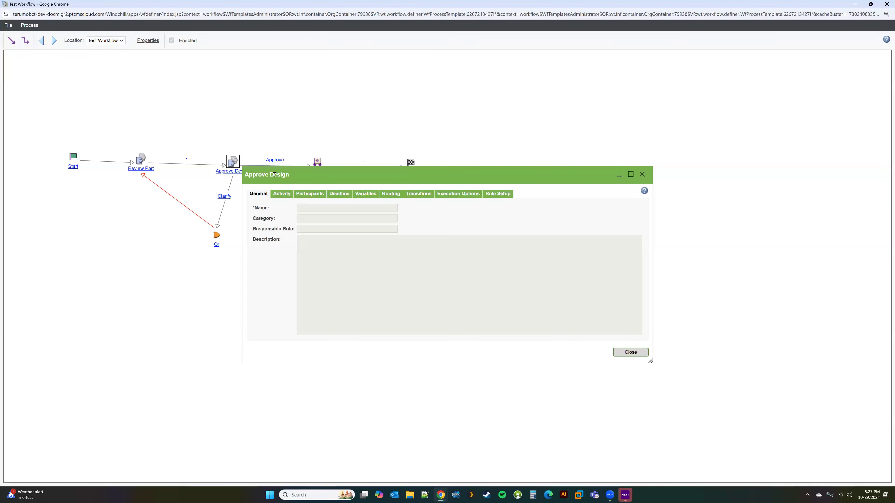
pyautogui.moveTo(315, 179); pyautogui.dragTo(325, 203)
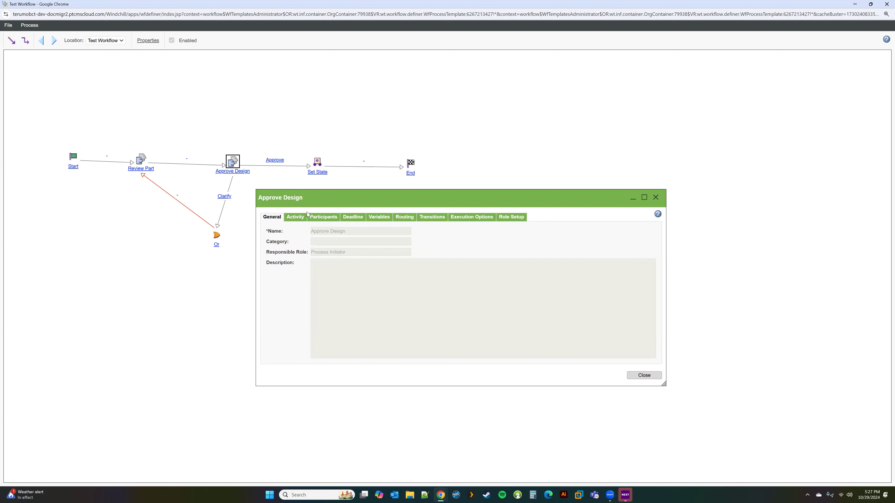
pyautogui.click(405, 217)
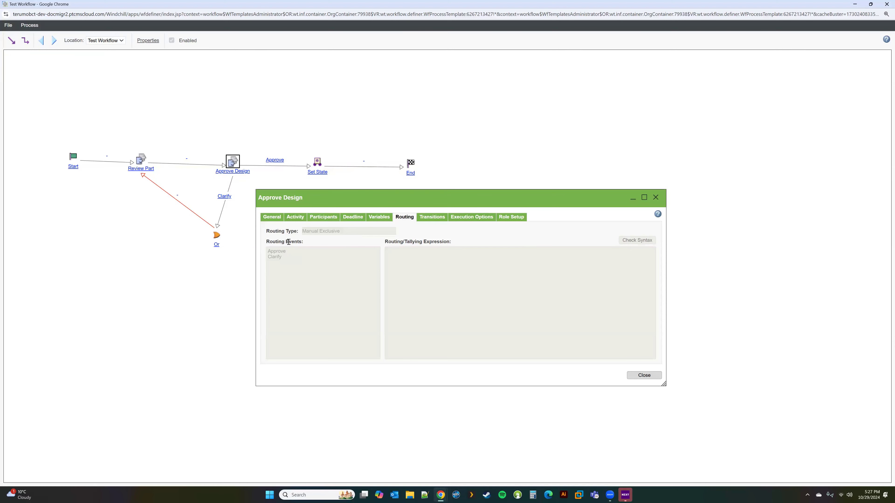
# Back in Process 4, change Activity 1's routing type from None to Conditional.
pyautogui.moveTo(440, 495)
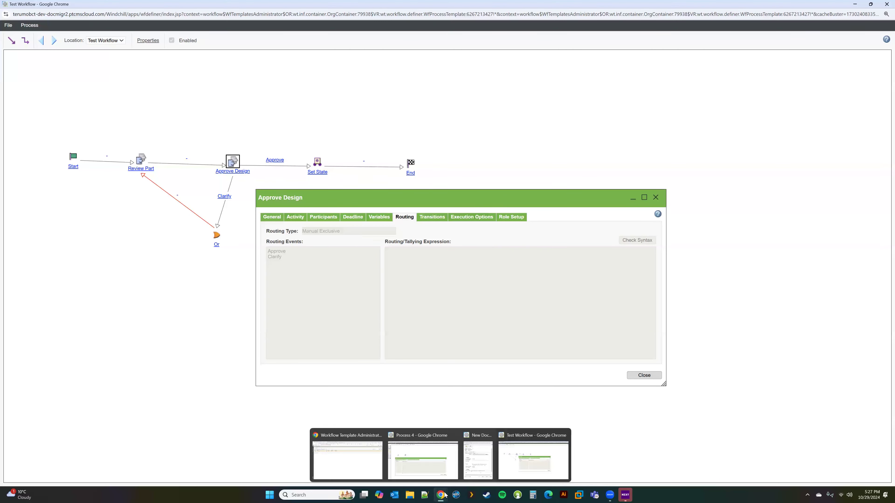
pyautogui.click(444, 467)
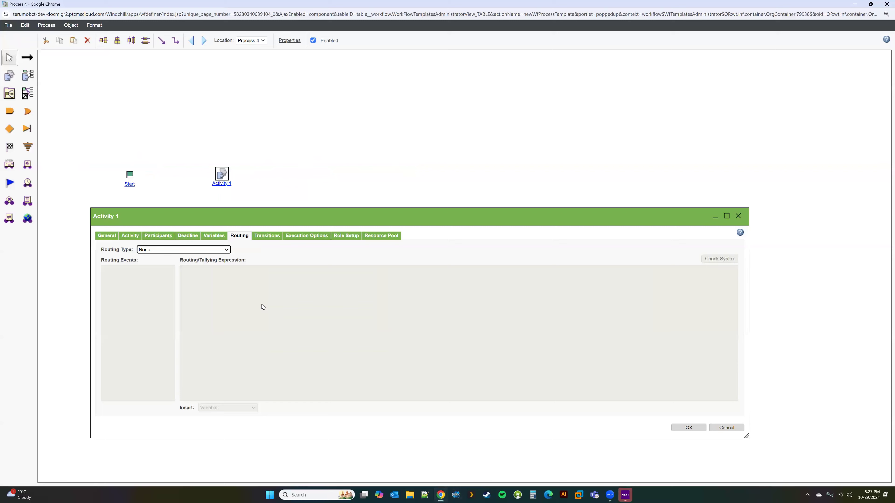
pyautogui.click(220, 250)
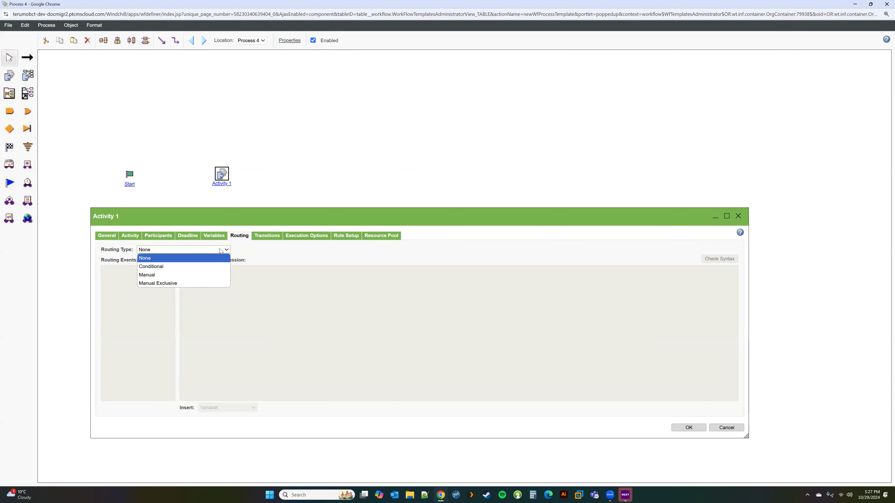
pyautogui.click(190, 267)
pyautogui.click(206, 279)
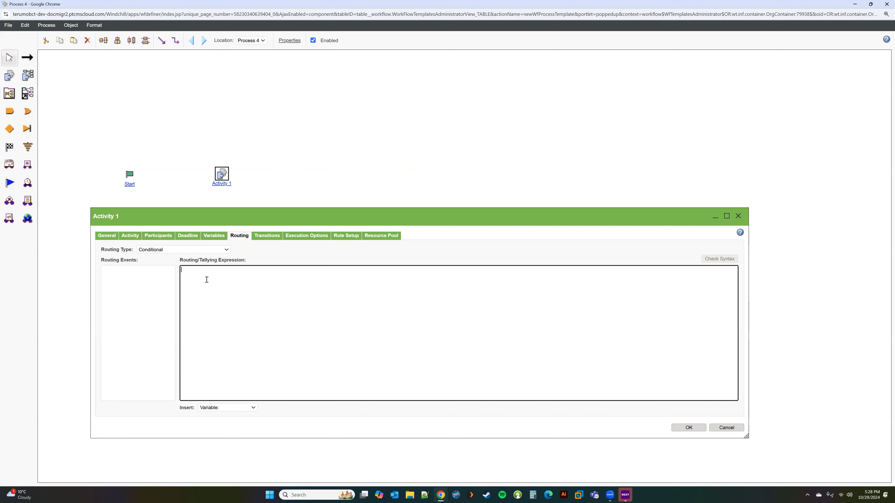
pyautogui.click(268, 237)
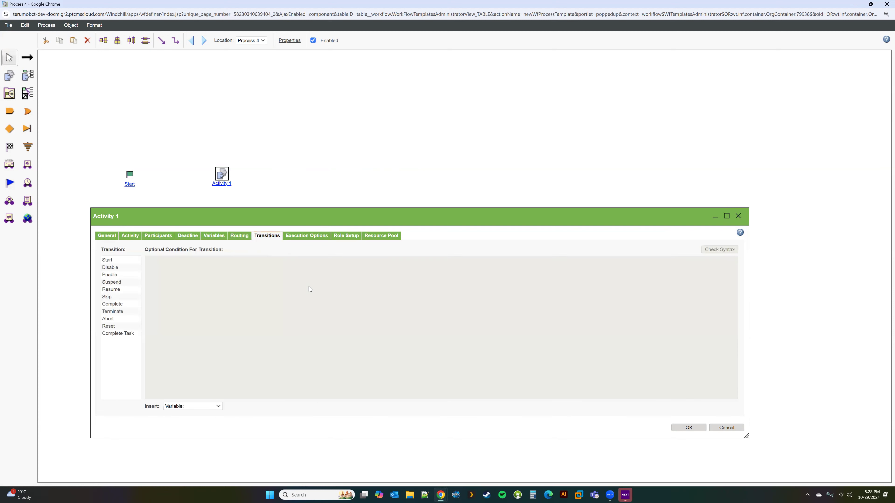
# Inspect the conditions on Activity 1's Start and Complete Task transitions.
pyautogui.moveTo(279, 217)
pyautogui.mouseDown()
pyautogui.moveTo(306, 208)
pyautogui.moveTo(291, 212)
pyautogui.mouseUp()
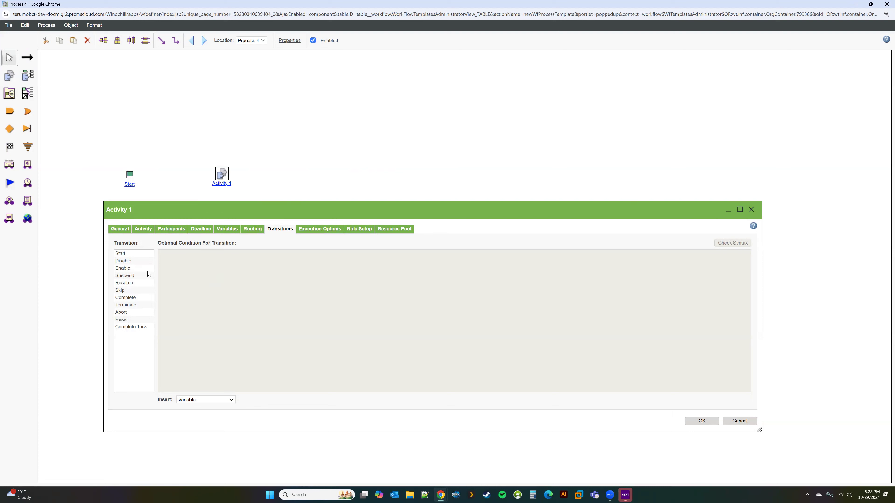
pyautogui.click(127, 255)
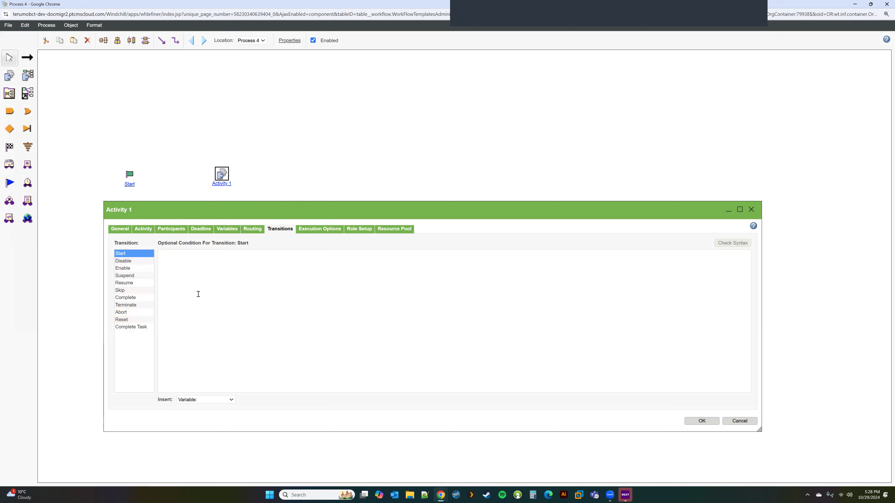
pyautogui.click(135, 330)
pyautogui.click(188, 269)
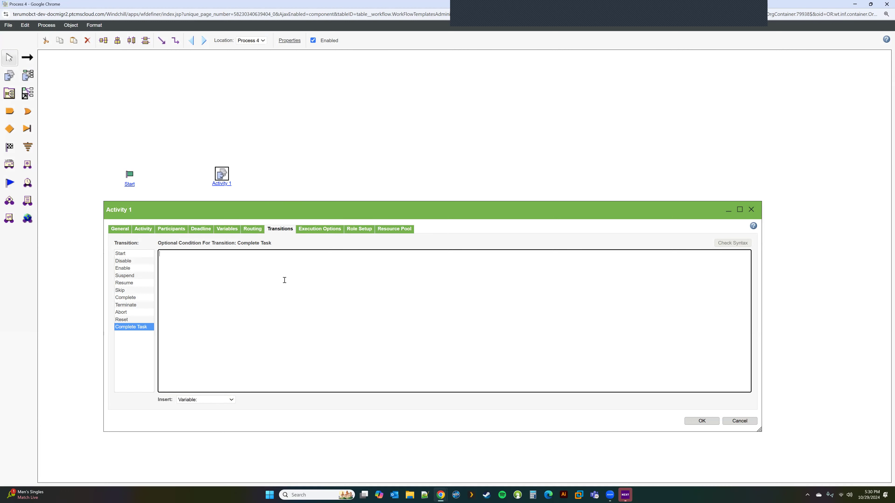
pyautogui.click(319, 230)
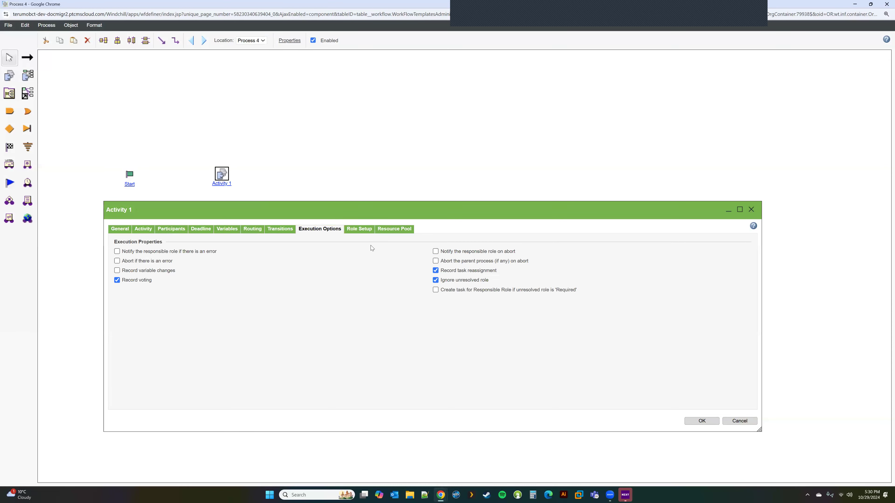
# Show Activity 1's Role Setup with AER Approver and Context Team, widening and repositioning the dialog.
pyautogui.click(359, 229)
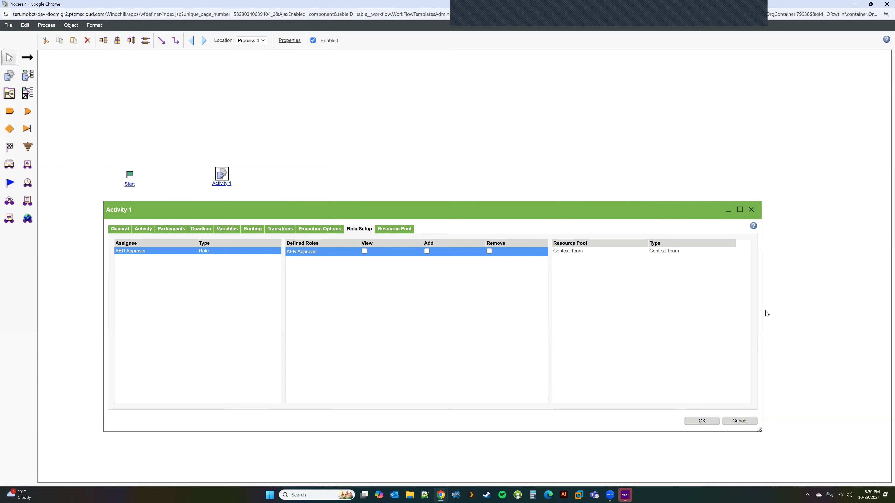
pyautogui.moveTo(762, 314); pyautogui.dragTo(835, 314)
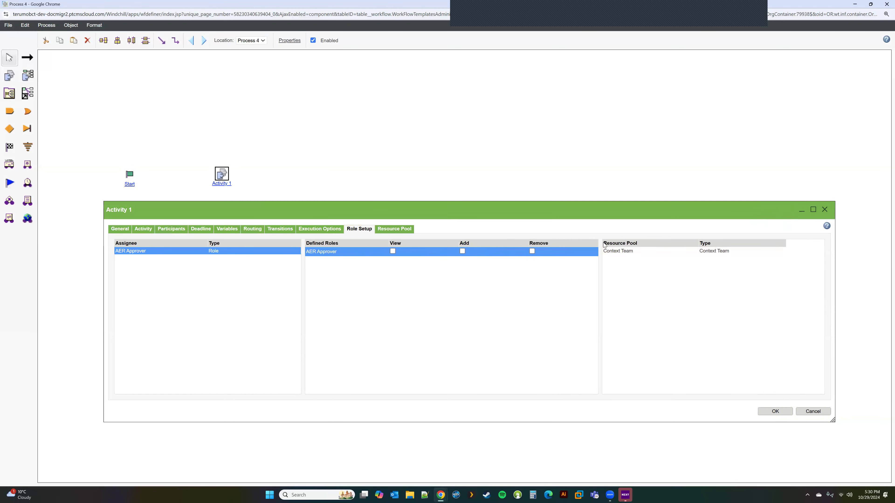
pyautogui.moveTo(501, 206); pyautogui.dragTo(469, 238)
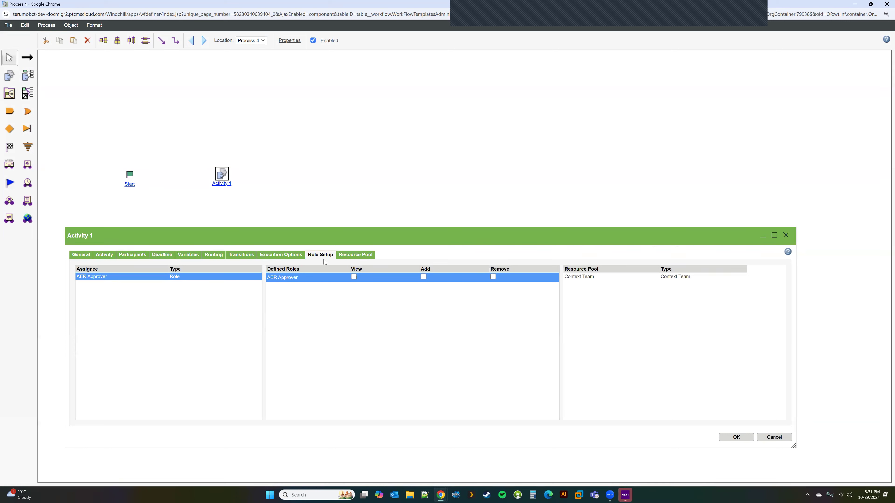
# Enter the title 'test' in the New Document form.
pyautogui.moveTo(441, 495)
pyautogui.click(482, 454)
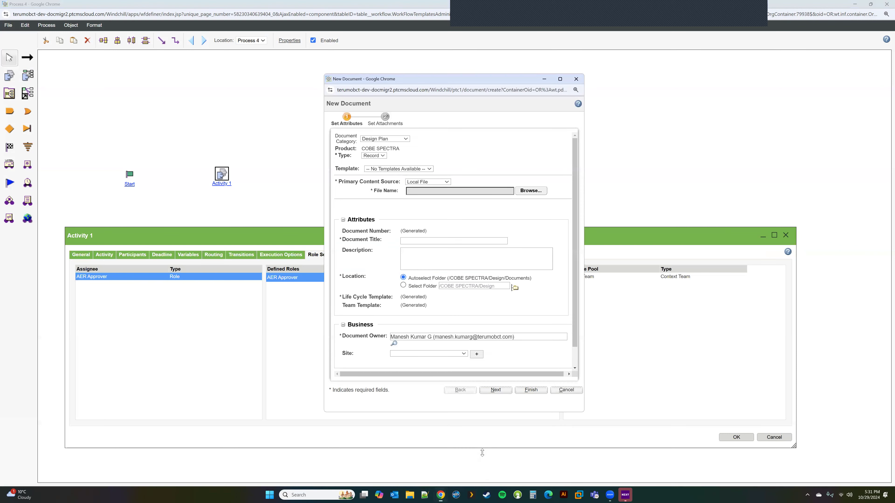
pyautogui.click(419, 242)
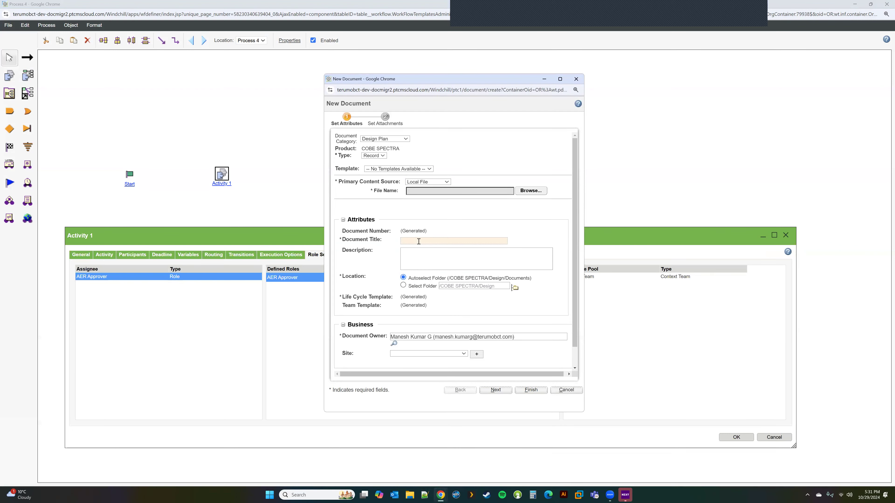
pyautogui.write('test')
pyautogui.scroll(-2, 436, 278)
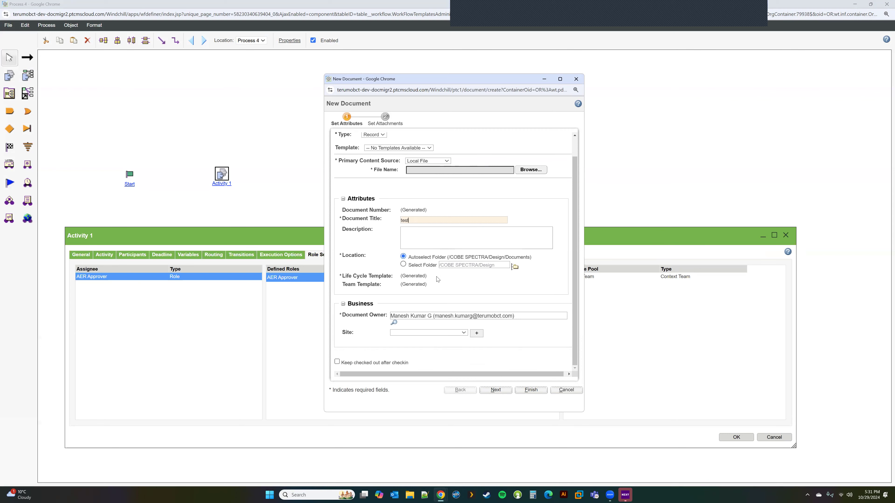
# Set Primary Content Source to No Content and finish, accepting the duplicate-name warning.
pyautogui.click(536, 391)
pyautogui.click(513, 152)
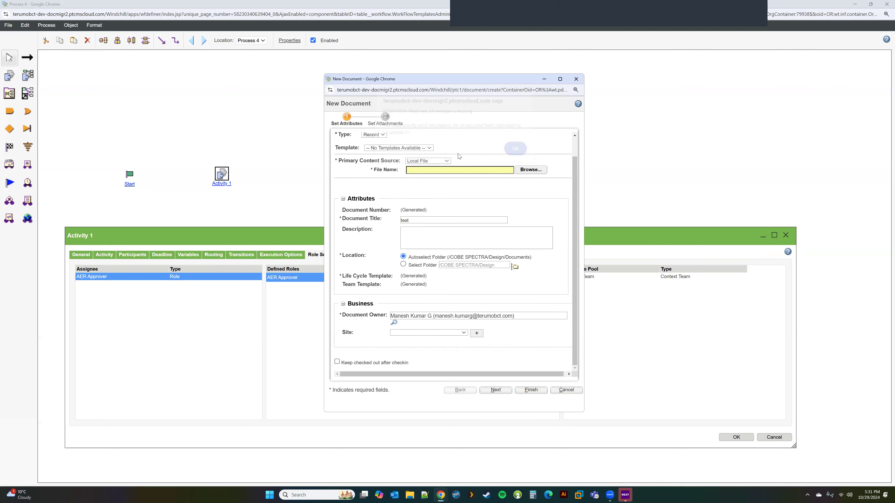
pyautogui.click(433, 163)
pyautogui.click(434, 178)
pyautogui.click(524, 391)
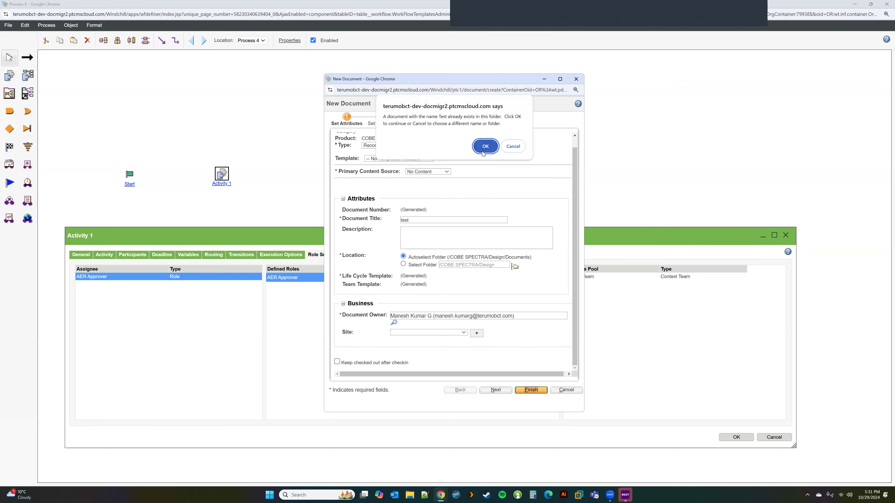
pyautogui.click(483, 152)
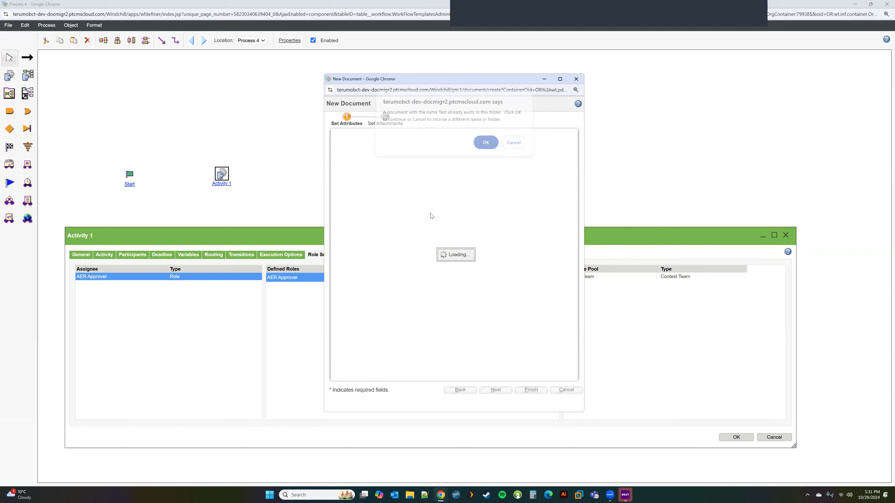
pyautogui.moveTo(441, 495)
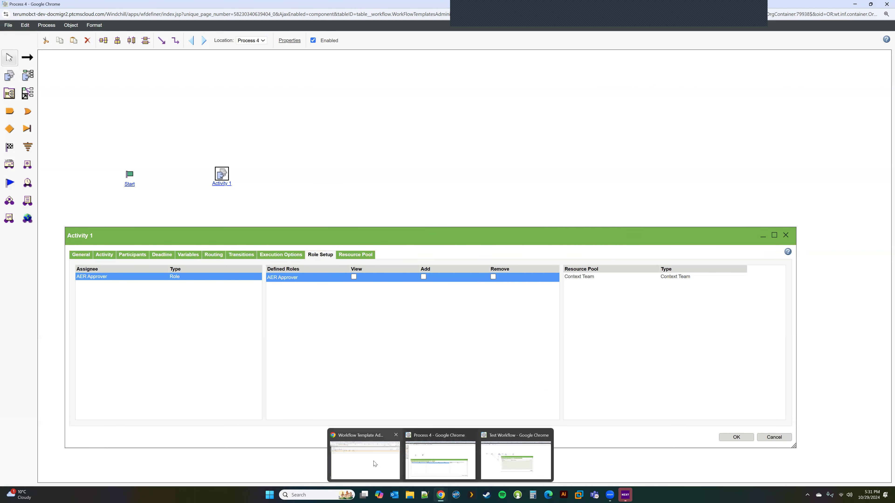
pyautogui.click(365, 457)
# Open the test record and add Routing/Process History to its New Tab 1.
pyautogui.click(107, 68)
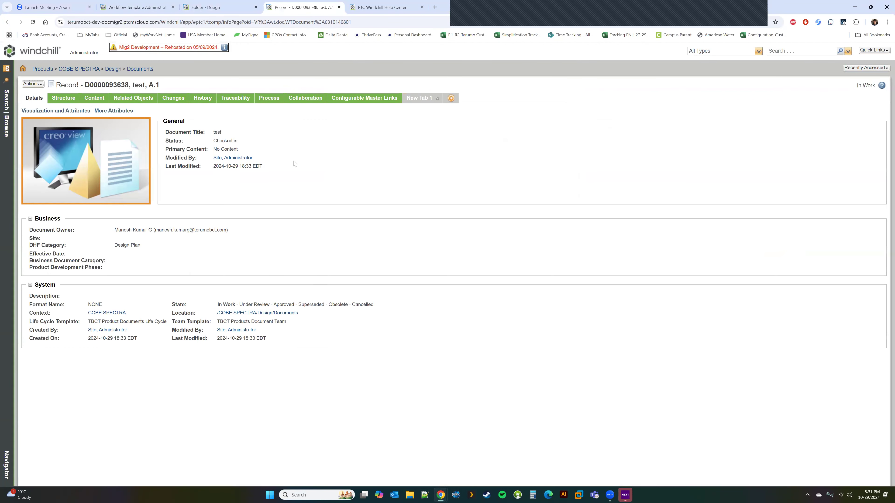
pyautogui.click(418, 98)
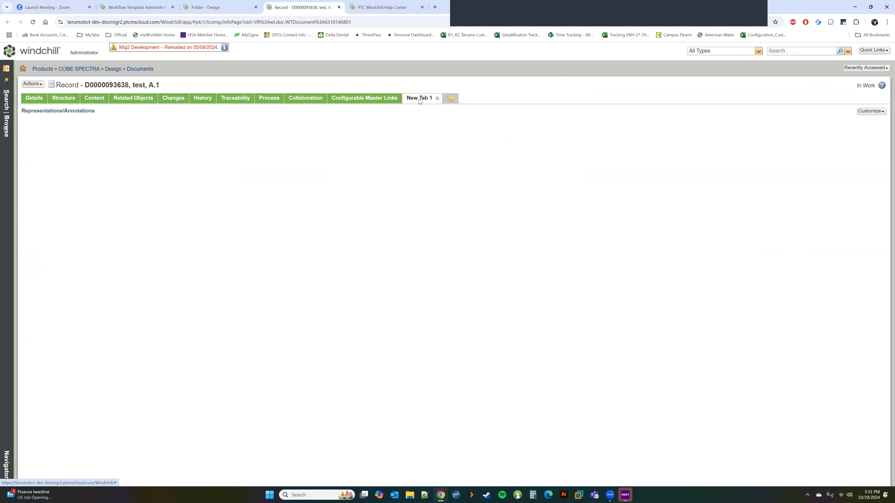
pyautogui.click(877, 112)
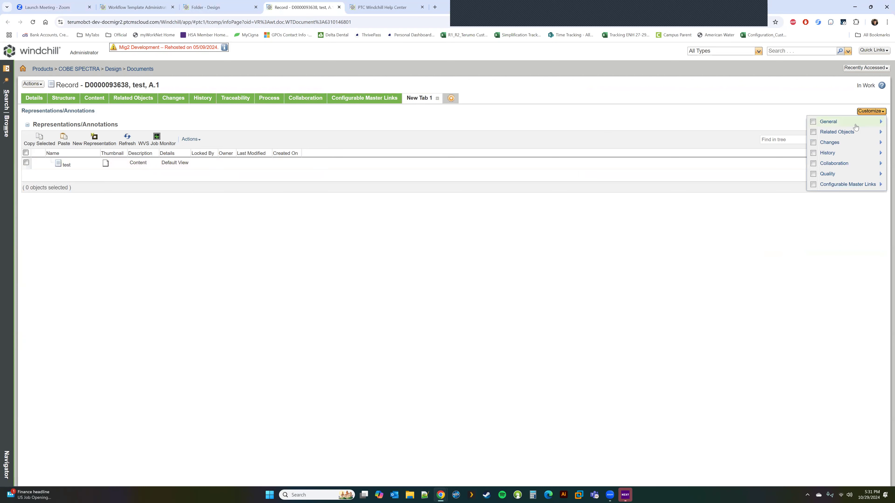
pyautogui.moveTo(856, 125)
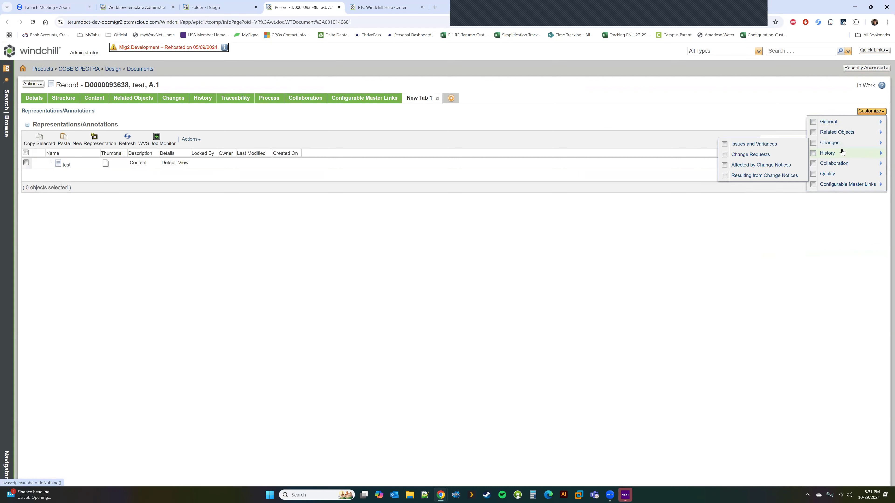
pyautogui.moveTo(842, 152)
pyautogui.click(772, 194)
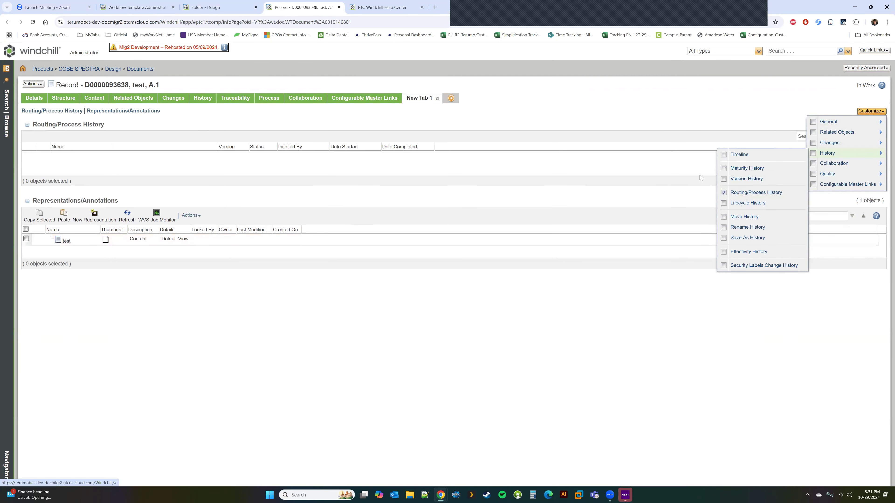
# Add New Tab 2 with a Members table and widen its Roles/Members column.
pyautogui.click(451, 98)
pyautogui.click(870, 111)
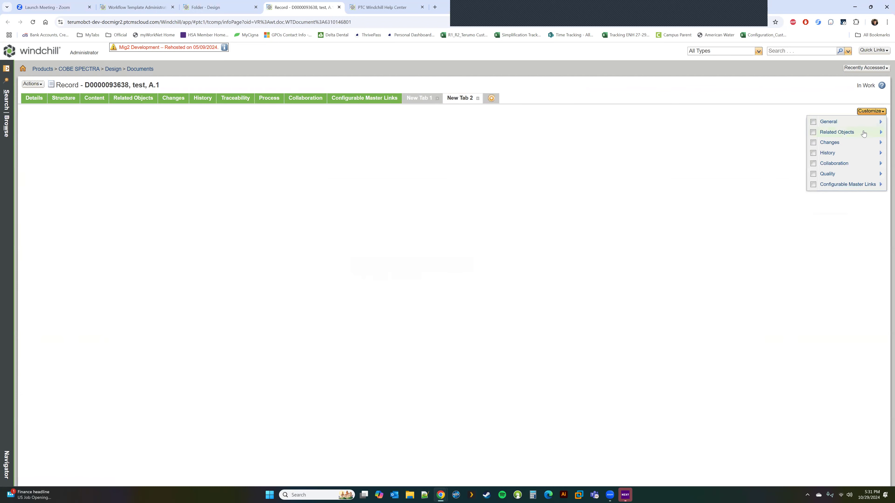
pyautogui.moveTo(862, 135)
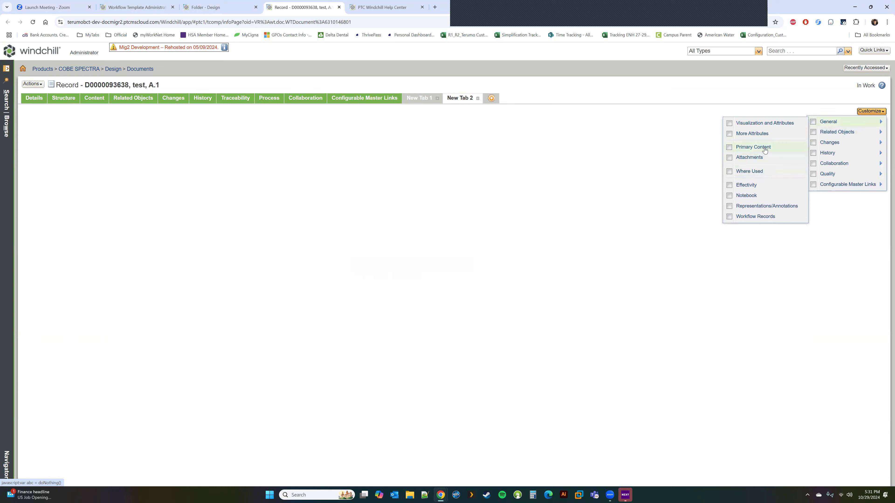
pyautogui.moveTo(830, 138)
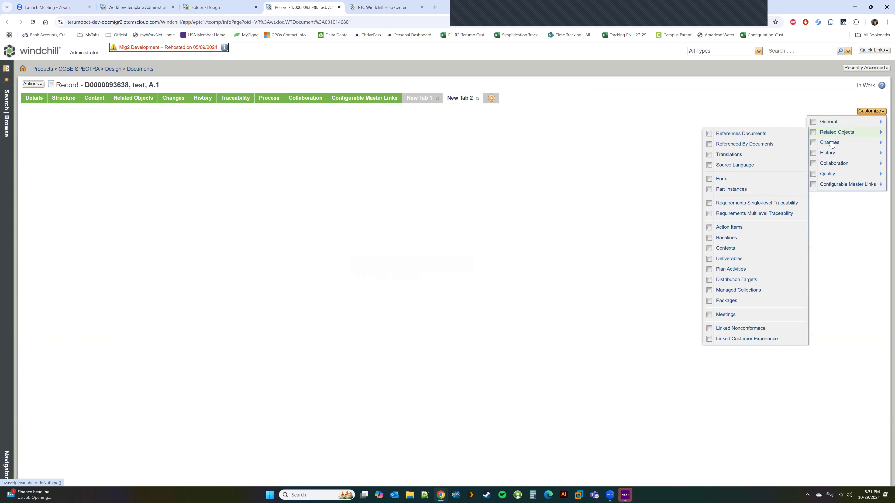
pyautogui.moveTo(831, 164)
pyautogui.click(777, 187)
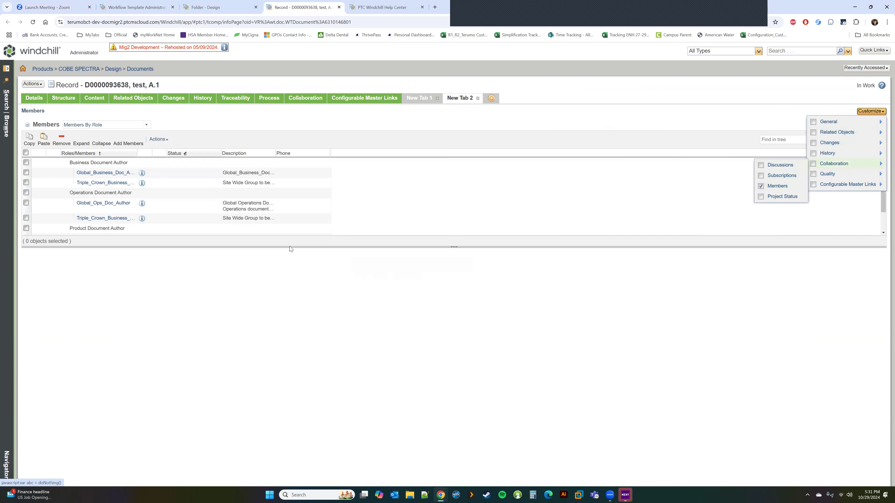
pyautogui.moveTo(136, 154); pyautogui.dragTo(171, 156)
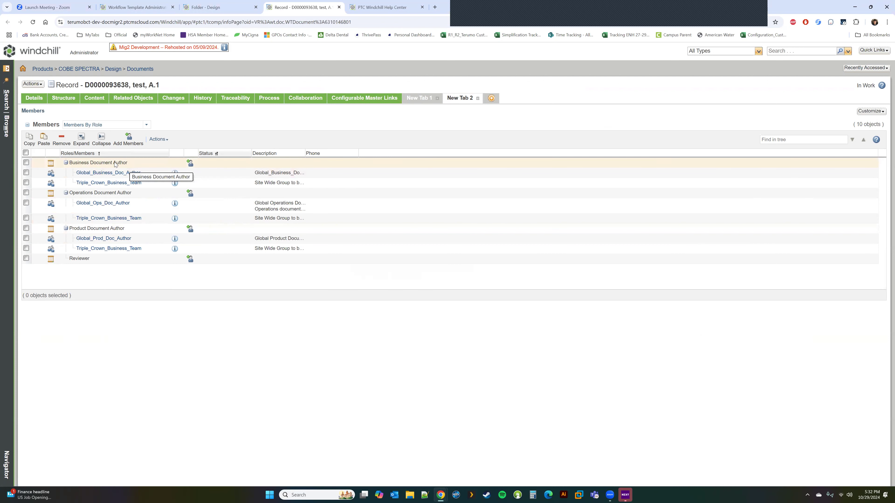
# Give the AER Approver role view and add permissions in Activity 1's Role Setup.
pyautogui.moveTo(441, 495)
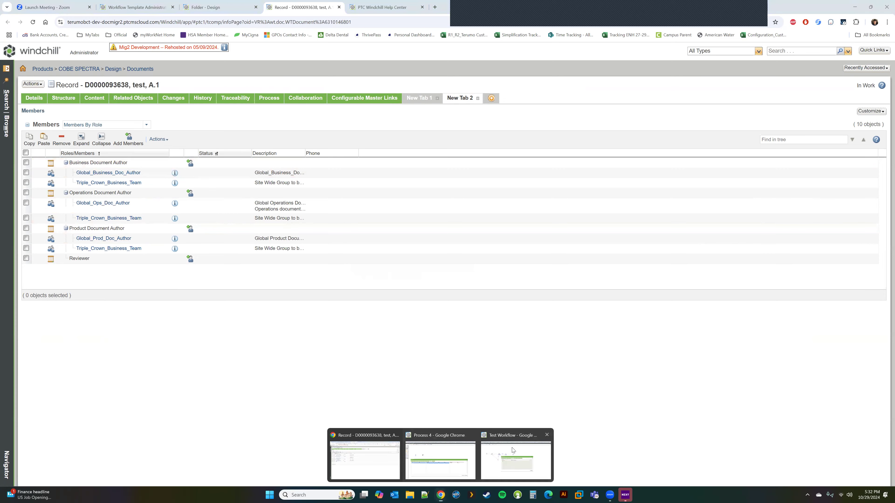
pyautogui.click(499, 466)
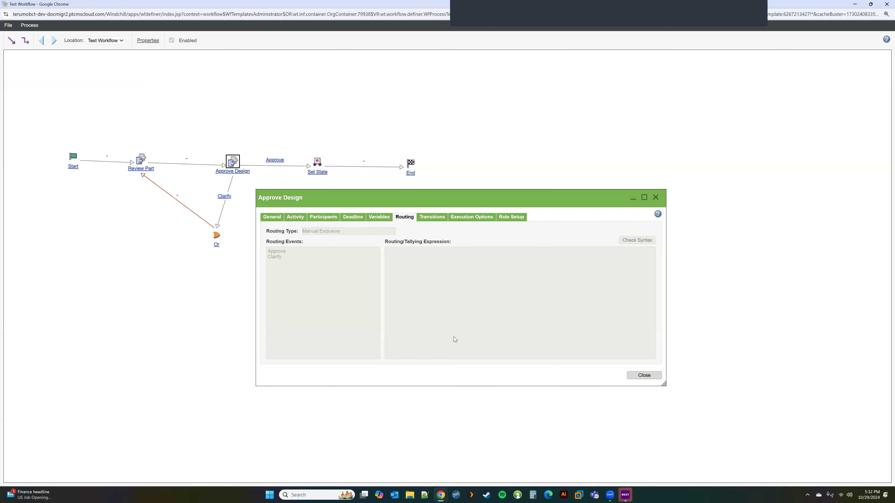
pyautogui.moveTo(441, 495)
pyautogui.click(441, 457)
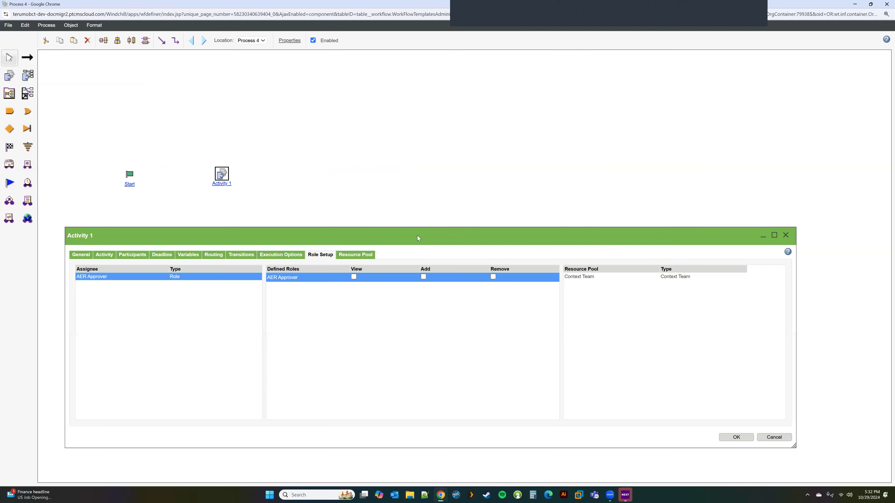
pyautogui.click(424, 277)
# Review Activity 1's Resource Pool and Participants roles, then cancel the dialog.
pyautogui.moveTo(441, 495)
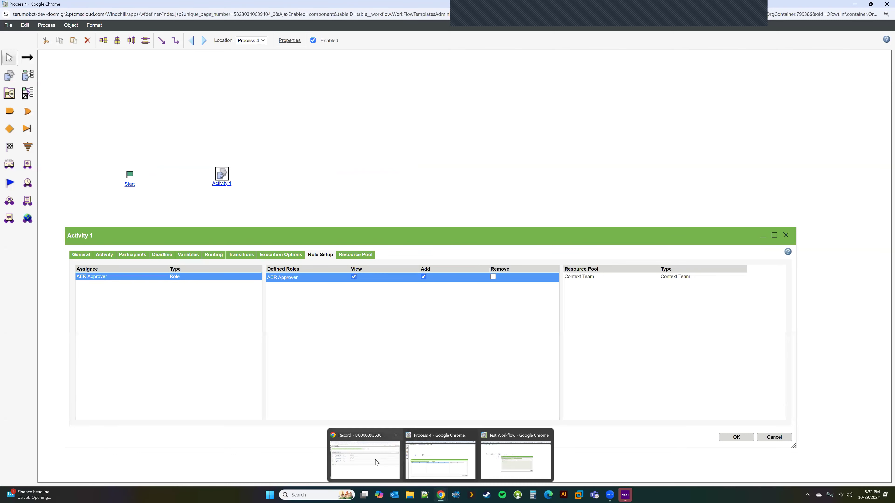
pyautogui.click(367, 455)
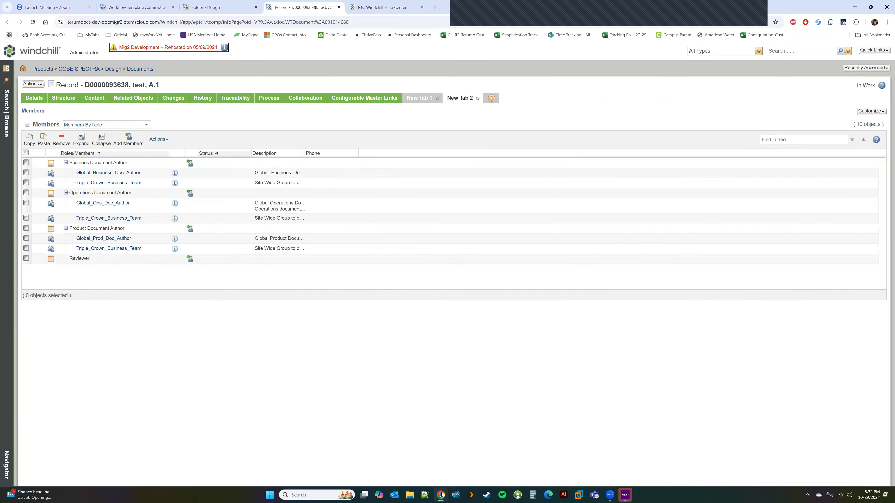
pyautogui.click(448, 464)
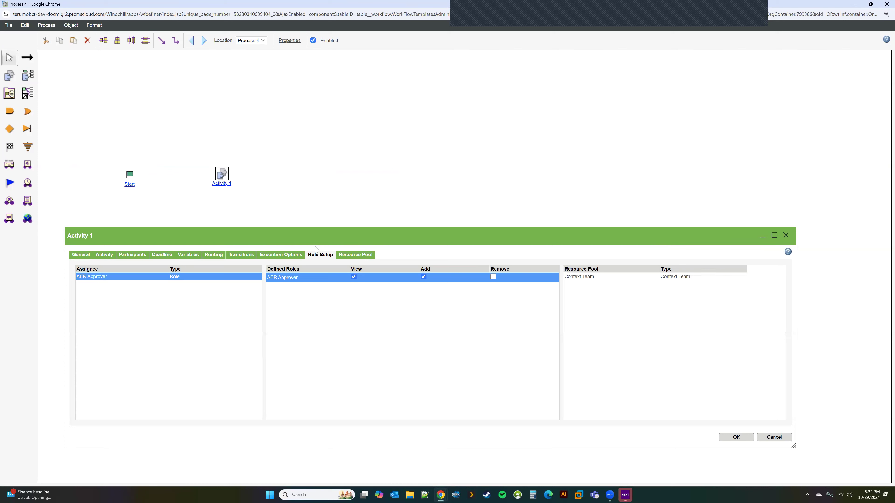
pyautogui.click(364, 260)
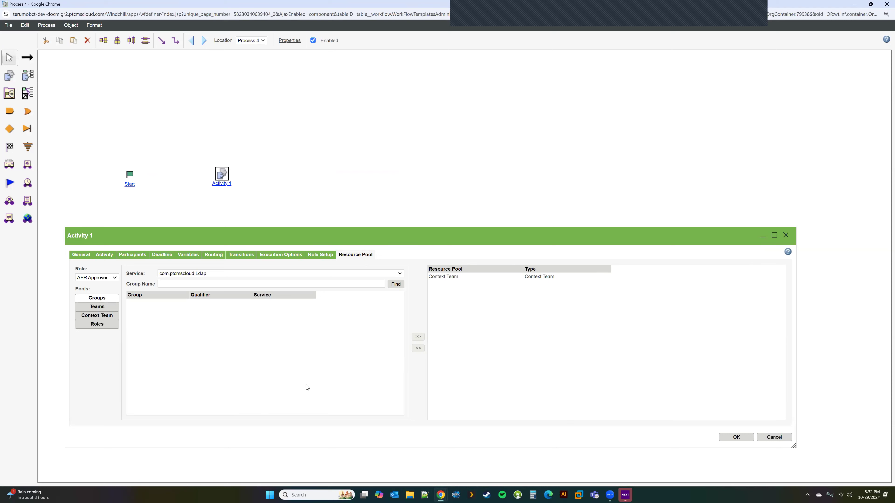
pyautogui.click(132, 254)
pyautogui.click(92, 287)
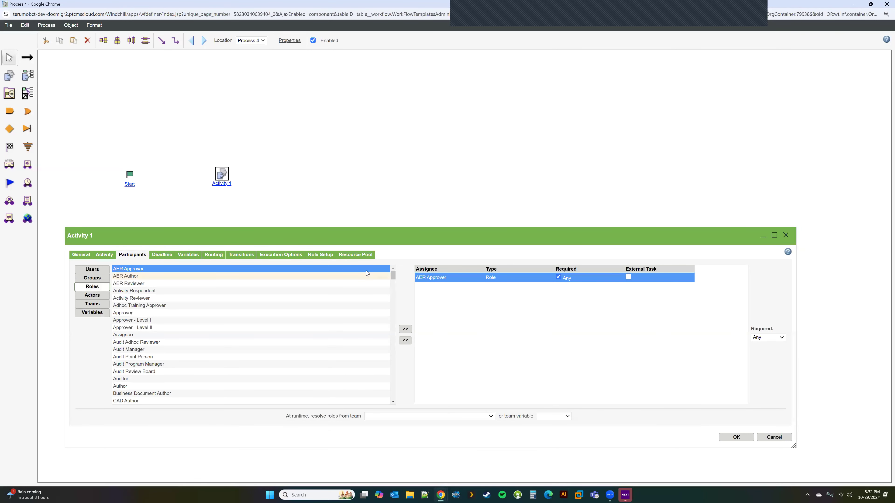
pyautogui.click(356, 255)
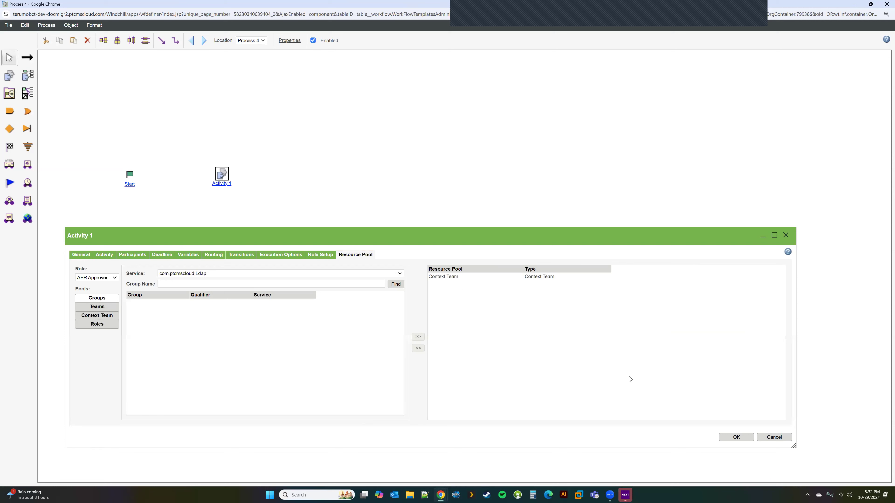
pyautogui.click(776, 438)
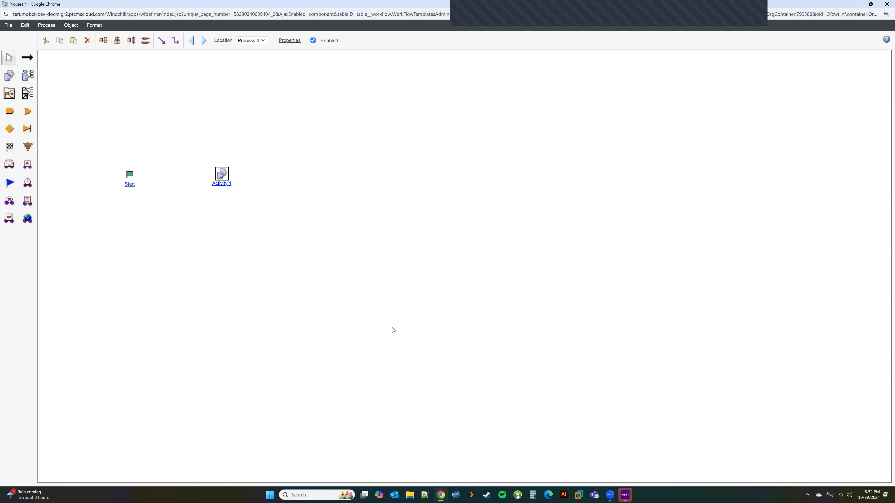
# Place an Ad Hoc 2 node, move it right, then delete it.
pyautogui.click(26, 77)
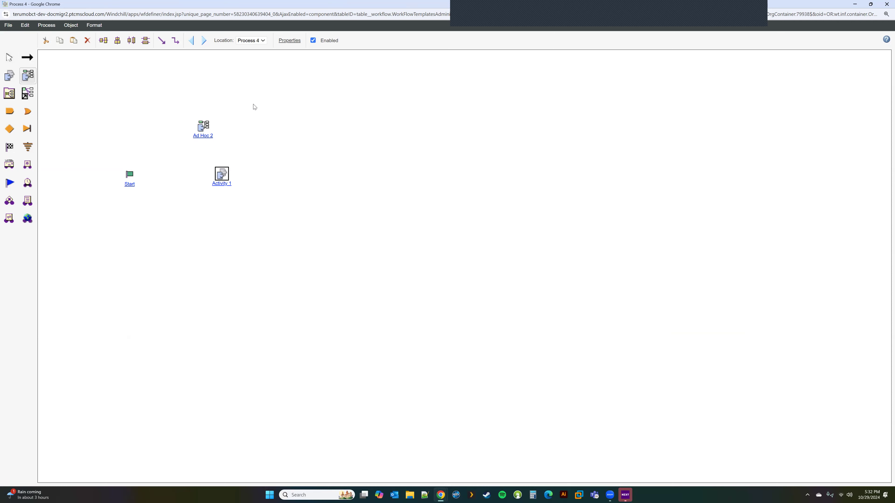
pyautogui.moveTo(200, 128); pyautogui.dragTo(242, 132)
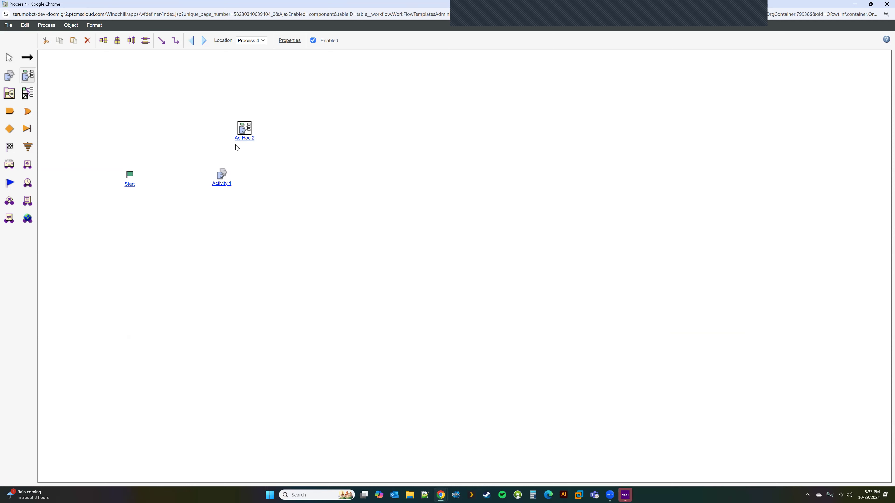
pyautogui.click(88, 40)
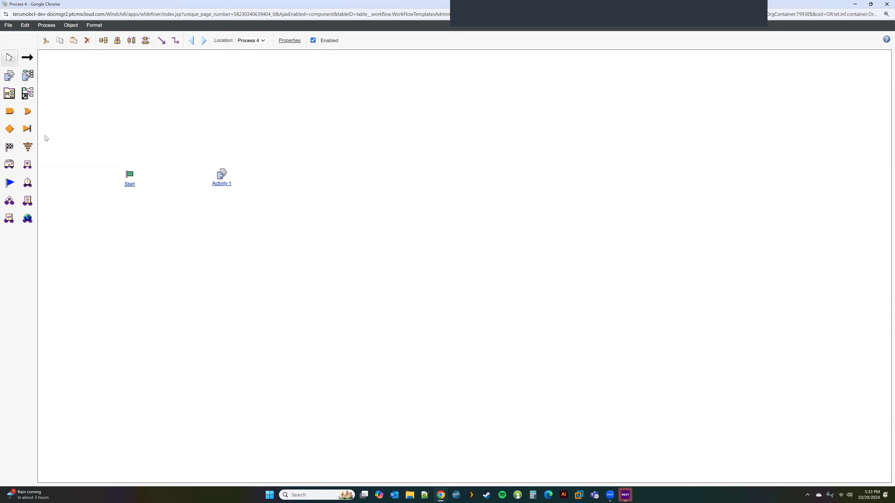
# Add Block 1 to the right of Activity 1, then bring up the test record page.
pyautogui.click(9, 96)
pyautogui.click(330, 183)
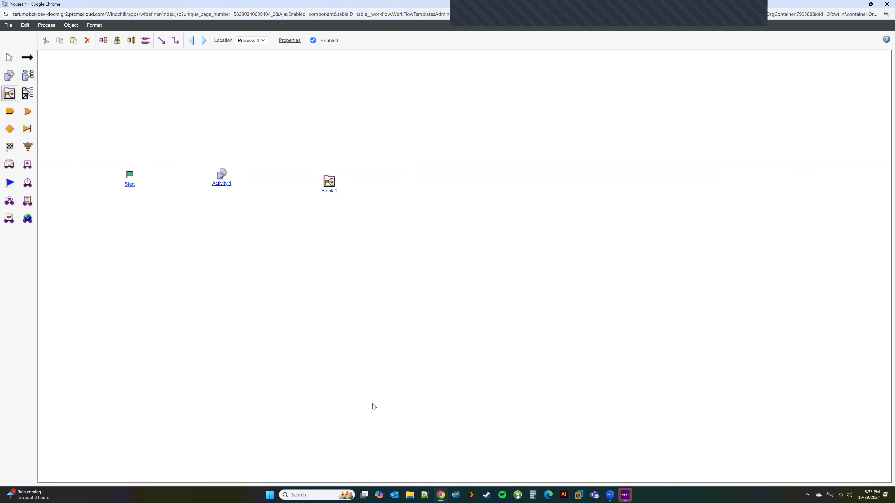
pyautogui.moveTo(441, 495)
pyautogui.click(379, 457)
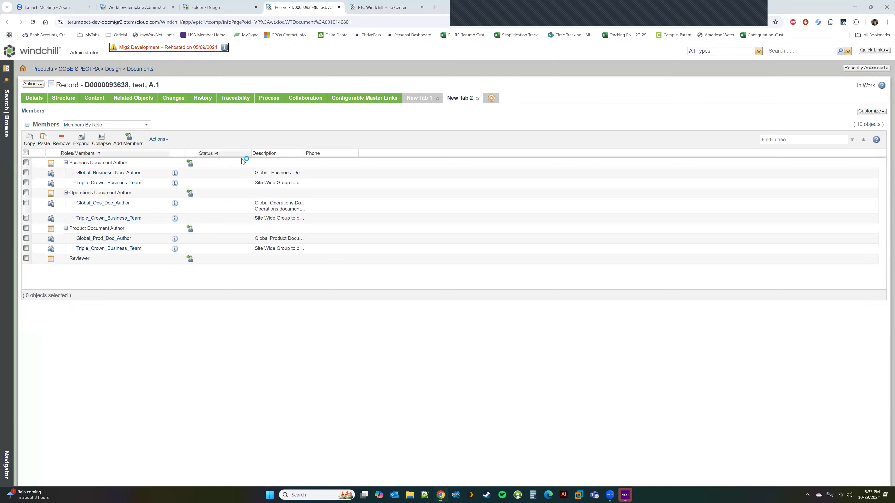
# Filter the workflow template list to TBCT.
pyautogui.click(135, 11)
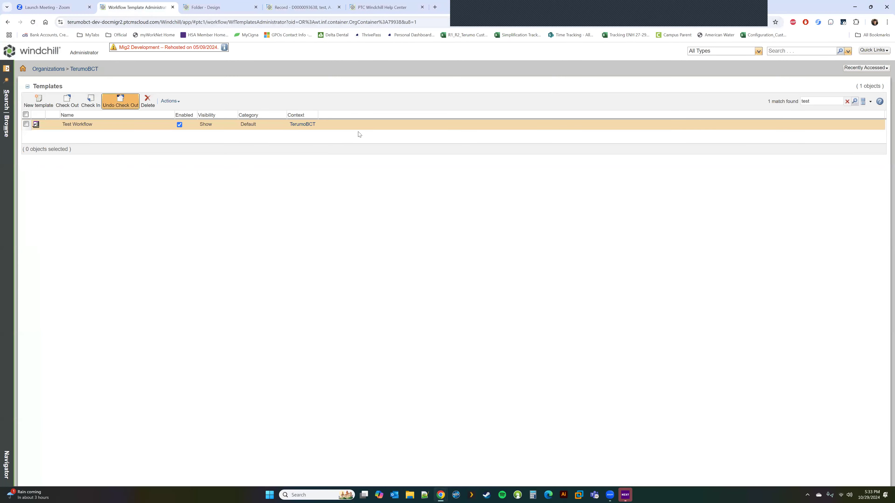
pyautogui.click(847, 102)
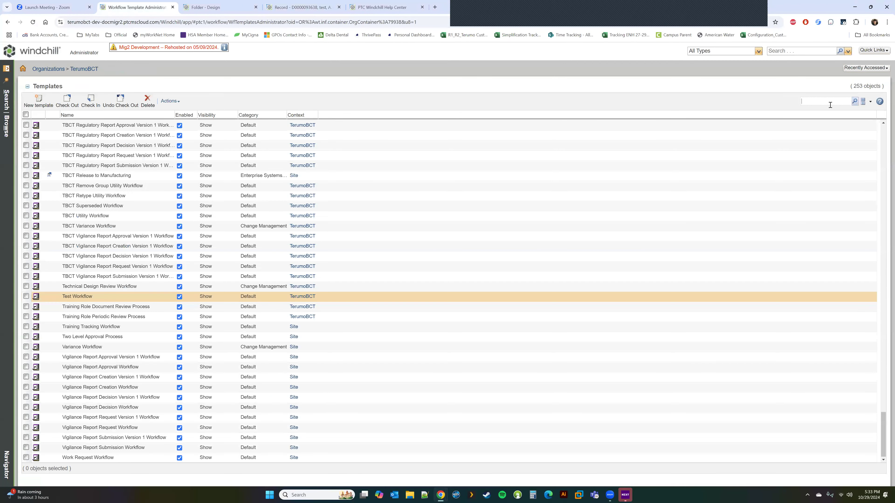
pyautogui.write('TBCT')
pyautogui.press('Return')
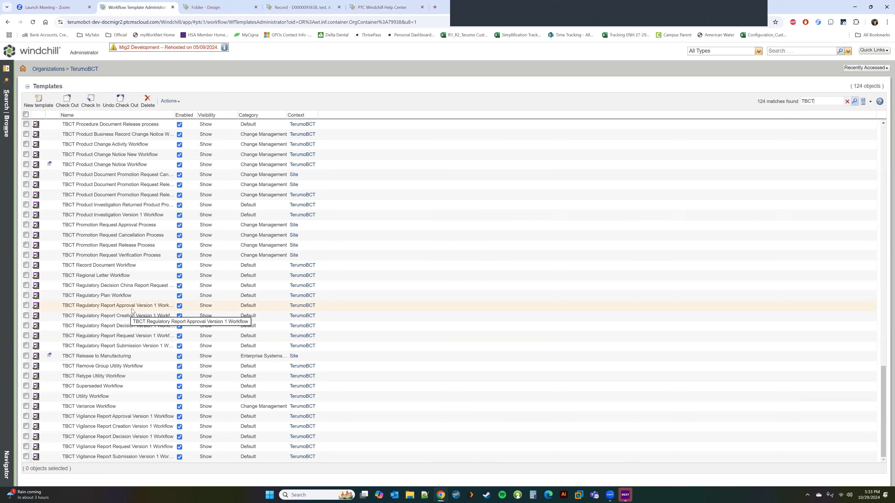
pyautogui.scroll(15, 132, 310)
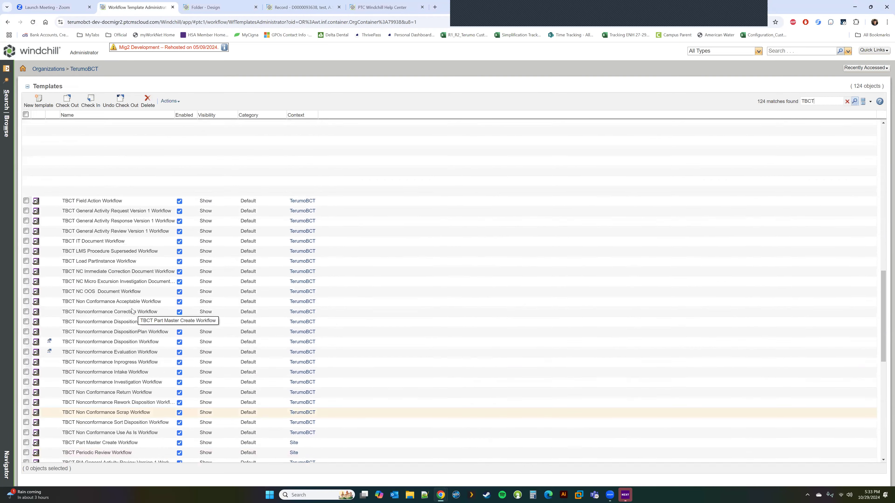
pyautogui.scroll(10, 132, 310)
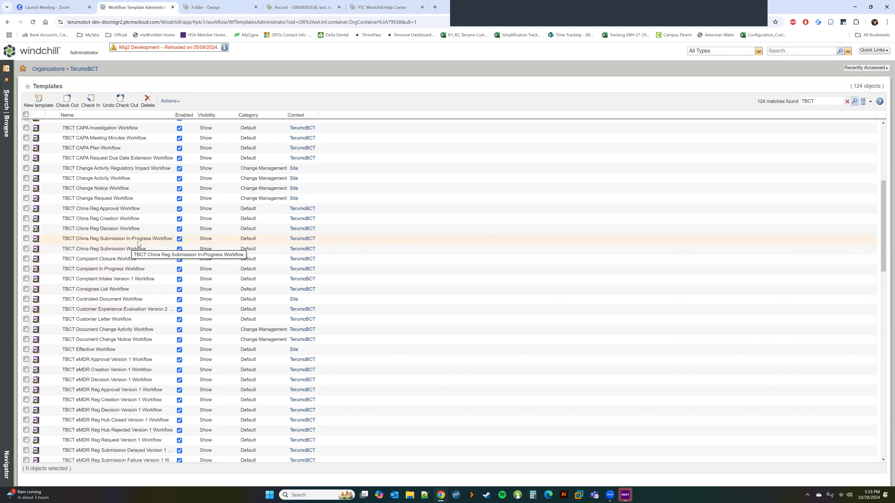
# Open the TBCT Change Notice Workflow diagram in the Workflow Definer viewer.
pyautogui.rightClick(130, 310)
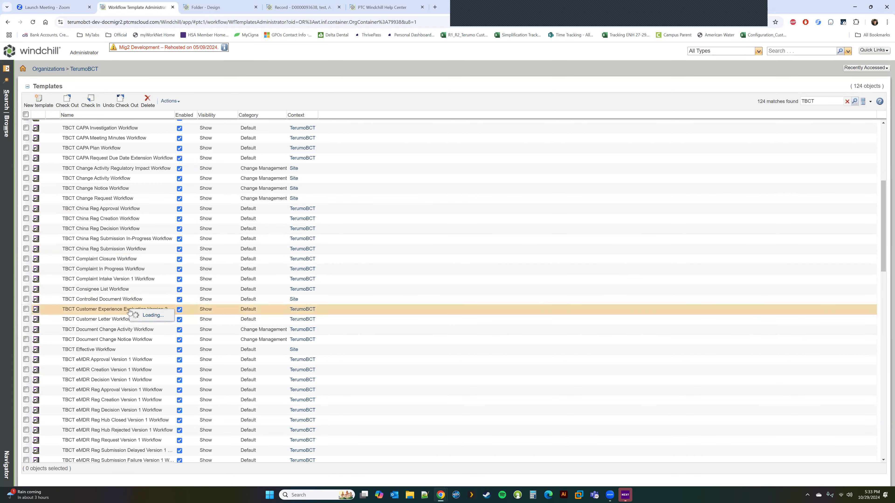
pyautogui.click(167, 337)
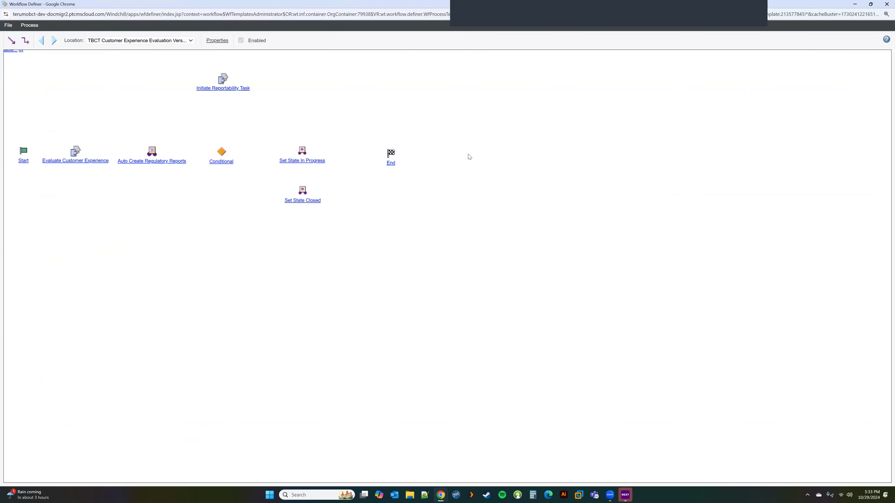
pyautogui.click(887, 4)
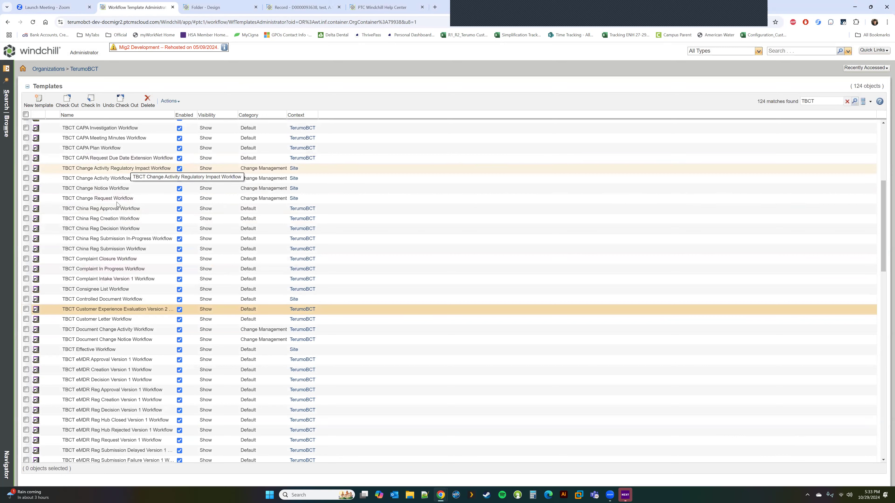
pyautogui.rightClick(106, 190)
pyautogui.click(136, 216)
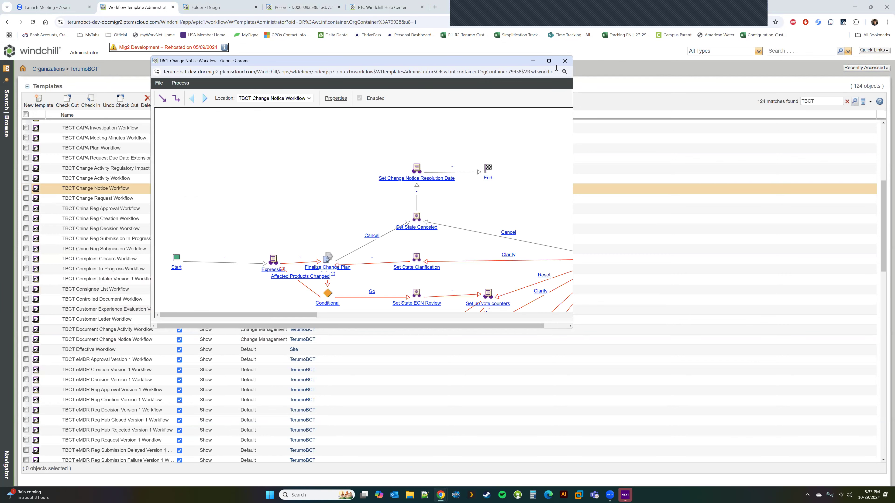
# Maximize the Change Notice Workflow diagram window and scroll to inspect its nodes.
pyautogui.click(548, 60)
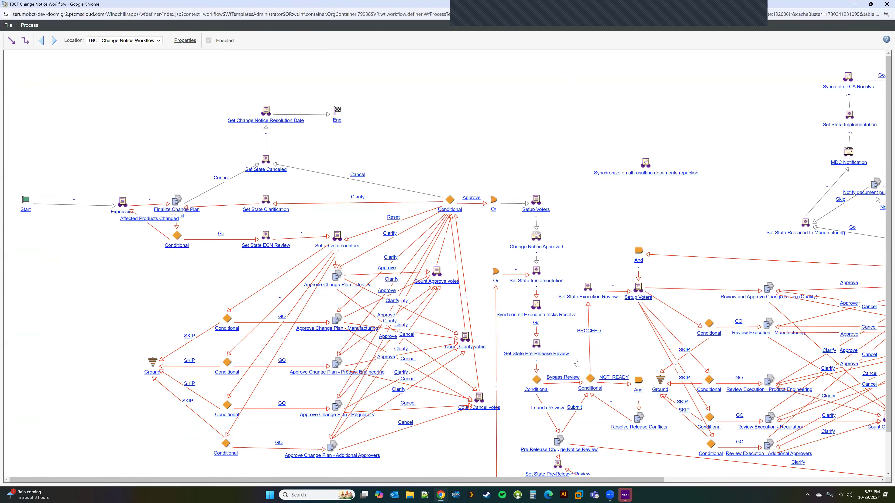
pyautogui.scroll(-1, 573, 358)
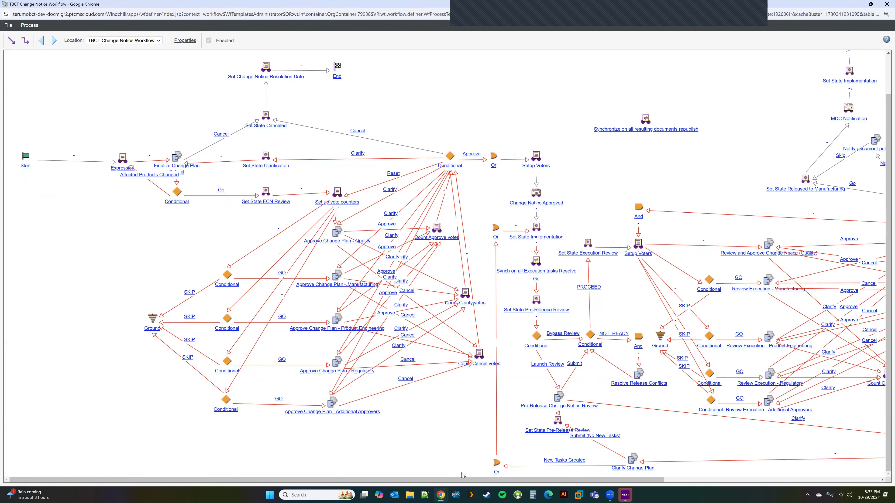
pyautogui.moveTo(462, 480); pyautogui.dragTo(507, 453)
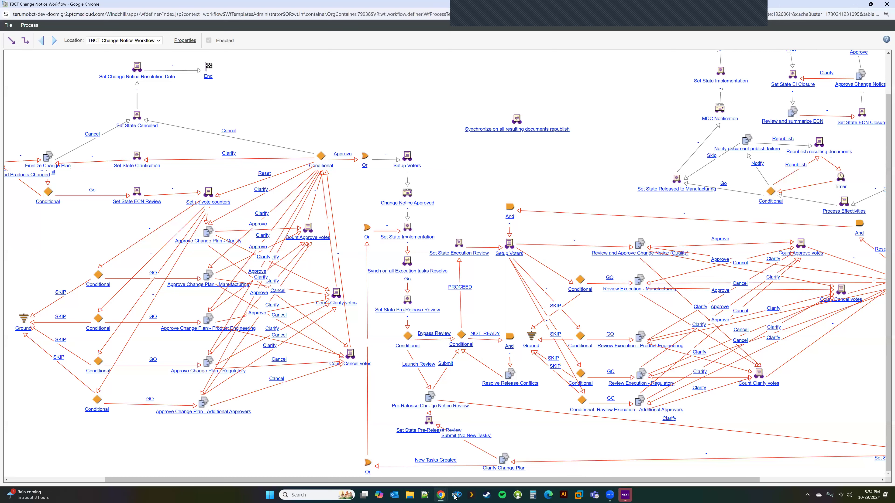
# Move Block 1's Start node down and right, then go back to the Process 4 level.
pyautogui.moveTo(440, 495)
pyautogui.click(406, 468)
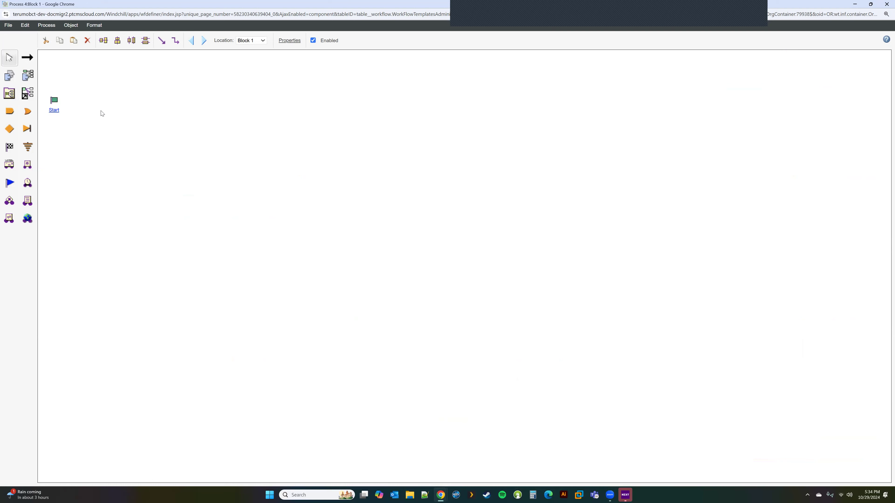
pyautogui.moveTo(55, 103); pyautogui.dragTo(98, 142)
pyautogui.click(191, 40)
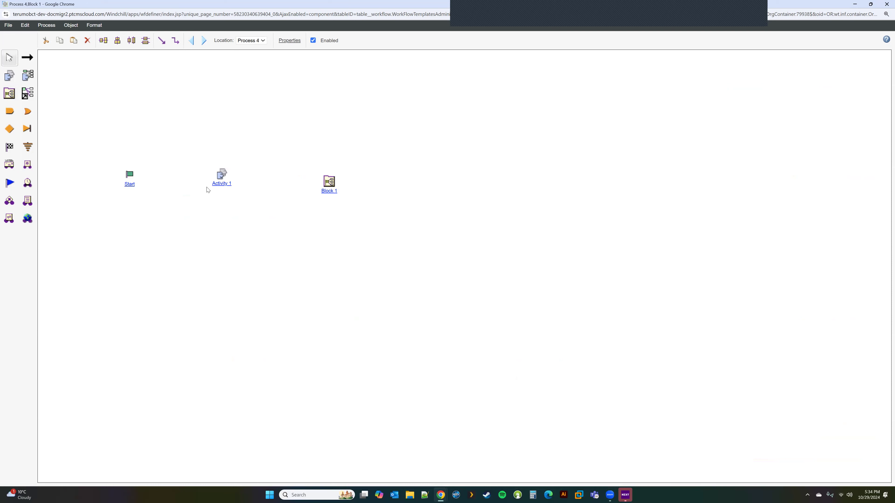
# Connect Start to Activity 1, then open Block 1 for editing.
pyautogui.click(29, 58)
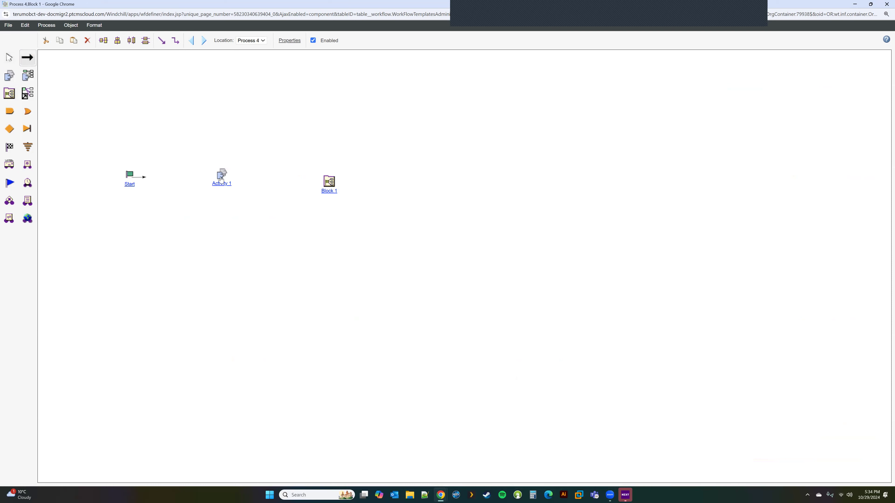
pyautogui.moveTo(136, 175); pyautogui.dragTo(224, 183)
pyautogui.click(8, 58)
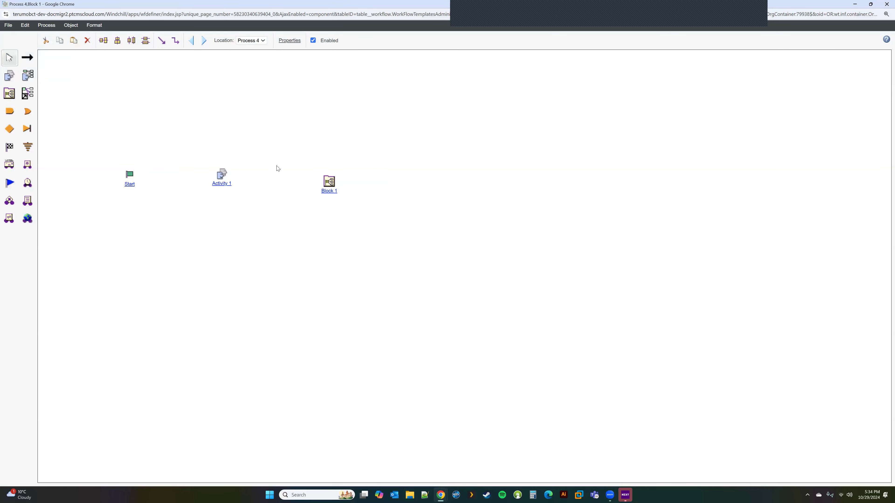
pyautogui.doubleClick(330, 181)
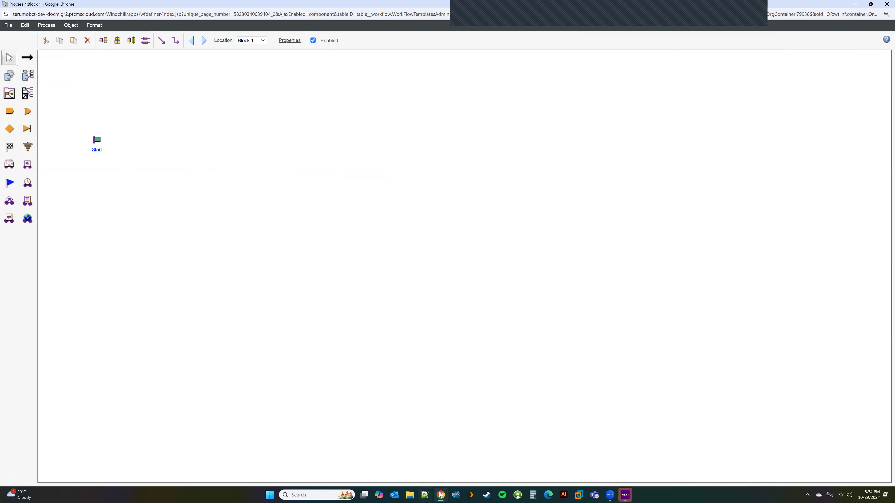
# Close the Approve Design dialog in Test Workflow and return to the Process 4 editor.
pyautogui.moveTo(441, 494)
pyautogui.click(552, 459)
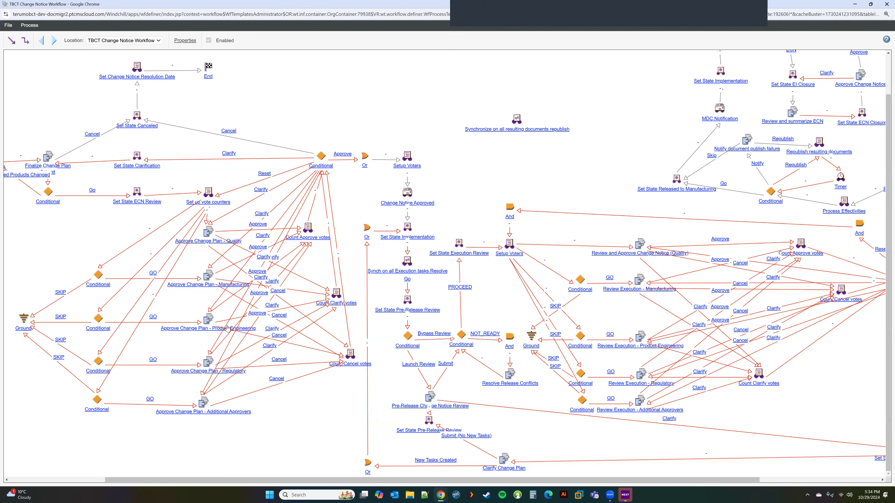
pyautogui.moveTo(440, 495)
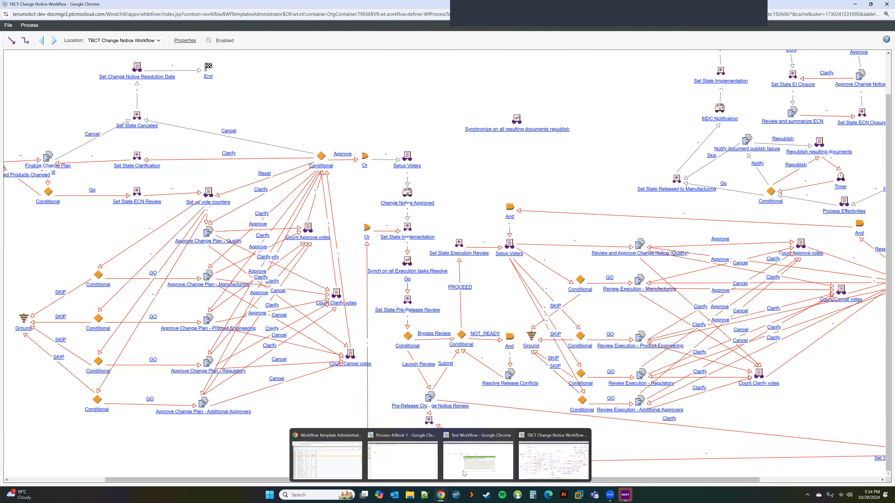
pyautogui.click(420, 458)
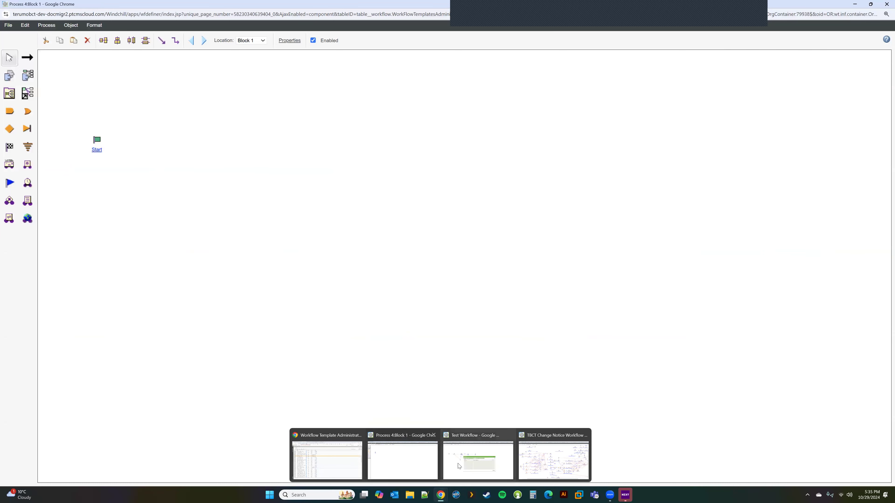
pyautogui.click(469, 462)
pyautogui.click(635, 379)
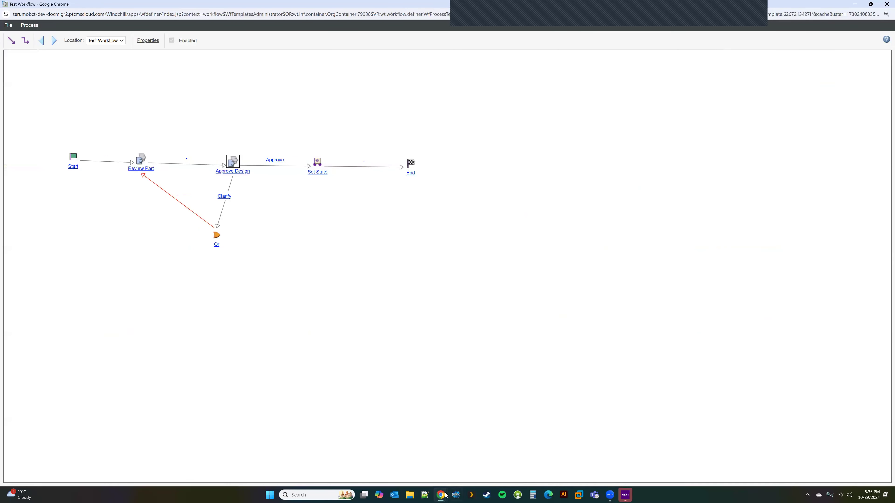
pyautogui.click(413, 464)
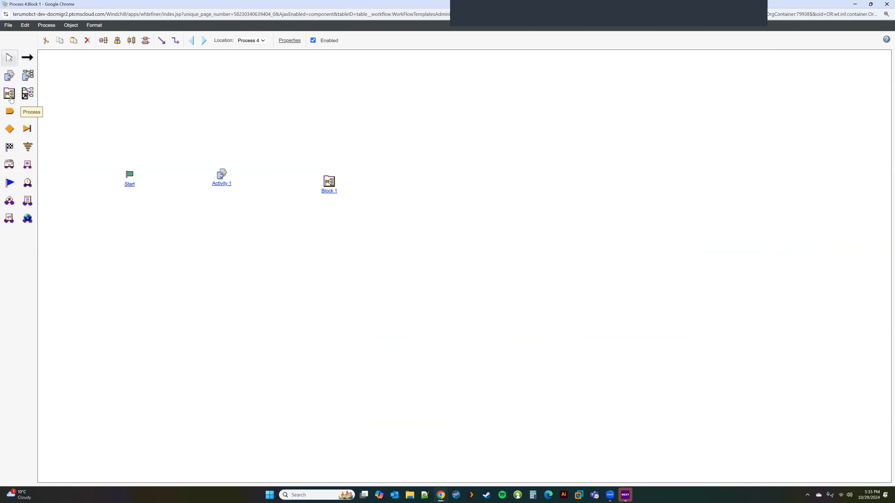
# Place a Process node next to Block 1, then cancel its properties dialog.
pyautogui.click(24, 94)
pyautogui.click(383, 180)
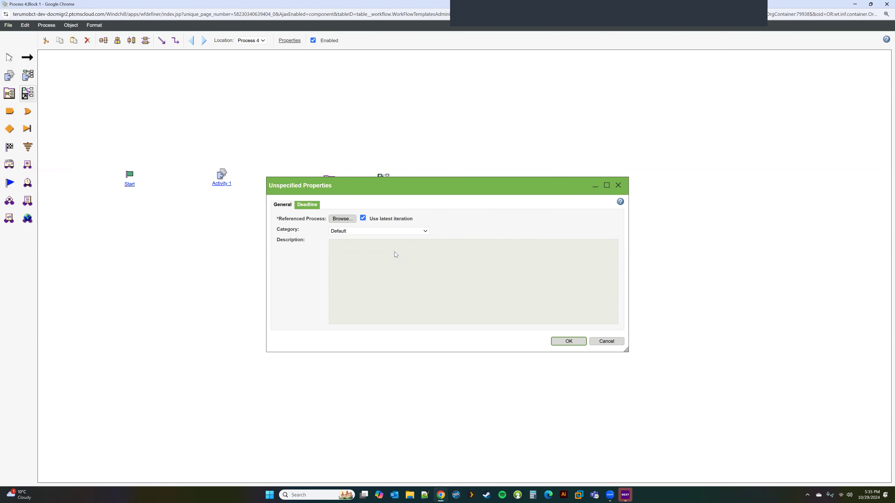
pyautogui.moveTo(365, 193); pyautogui.dragTo(387, 246)
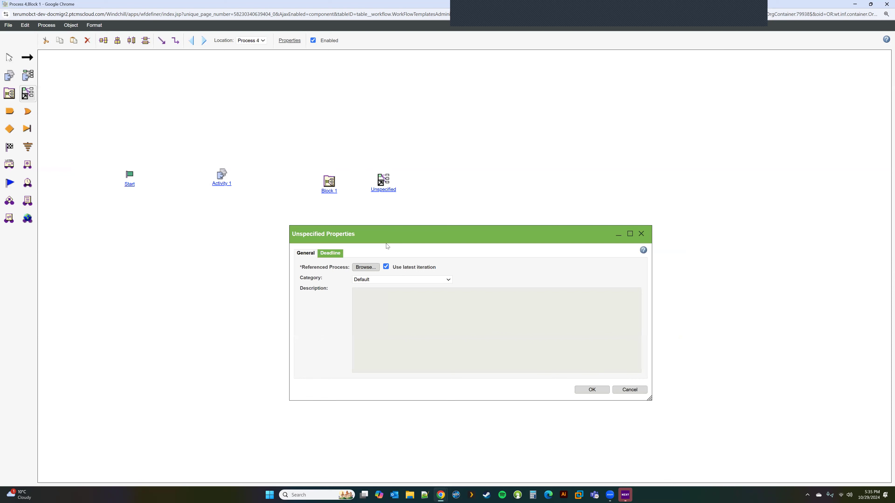
pyautogui.click(634, 392)
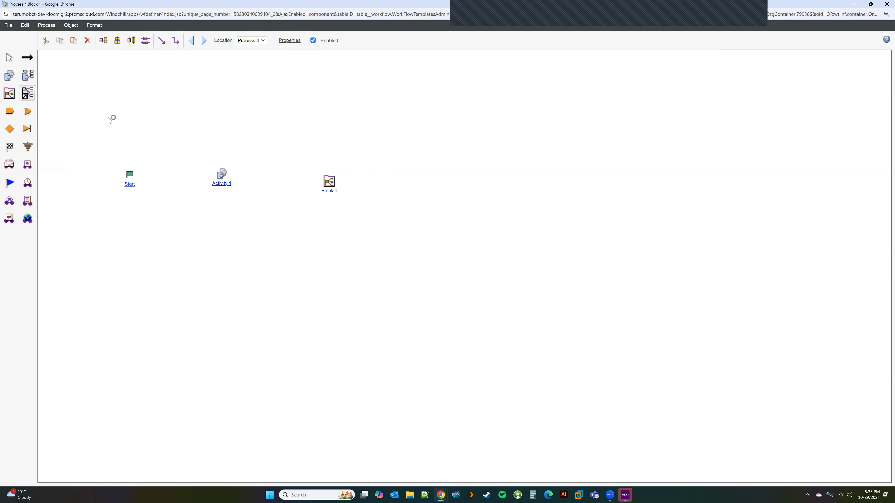
# Select Block 1 and delete it from the canvas.
pyautogui.click(9, 113)
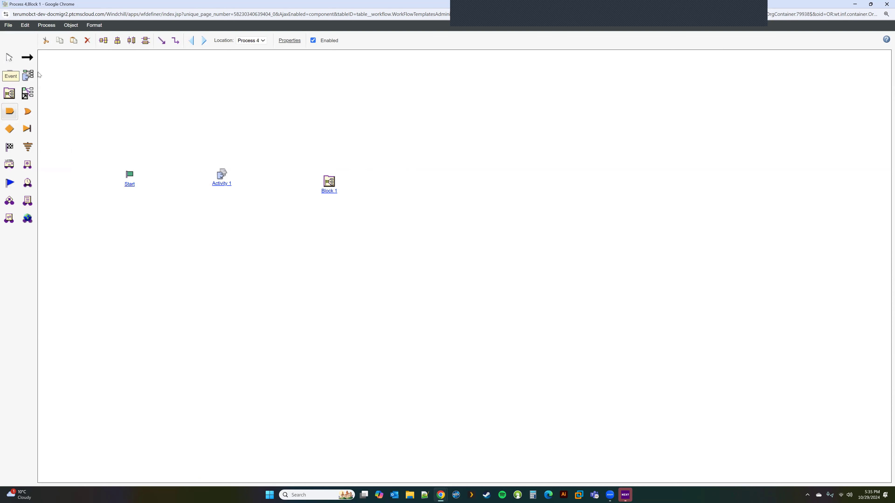
pyautogui.click(329, 181)
pyautogui.click(86, 42)
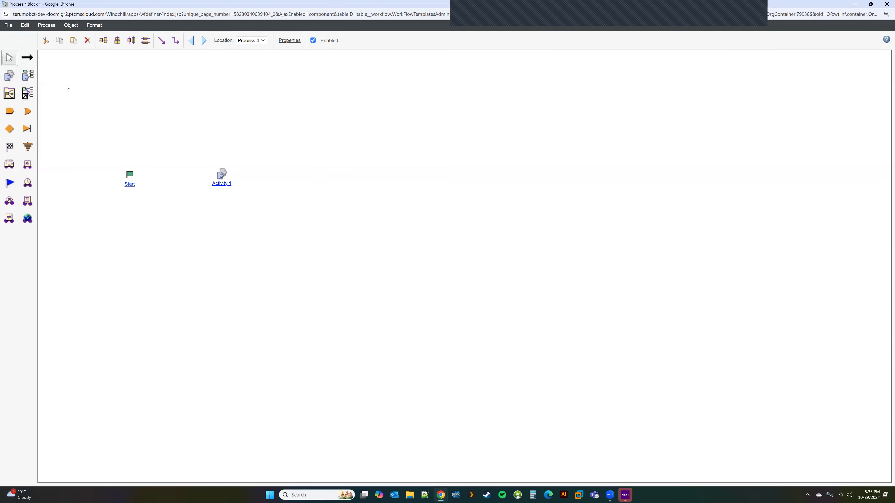
# Place an And node, Activity 3 to its right, and Activities 4 and 5 around Activity 1.
pyautogui.click(10, 111)
pyautogui.click(337, 175)
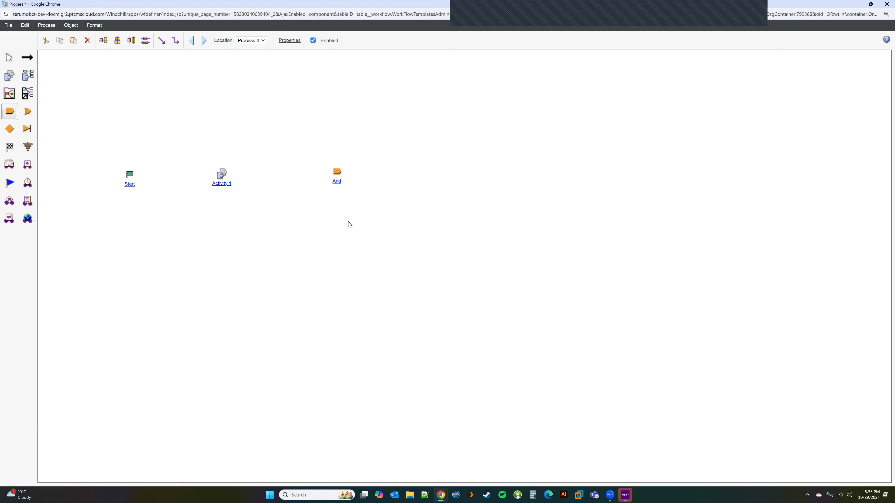
pyautogui.click(9, 76)
pyautogui.click(472, 176)
pyautogui.click(9, 76)
pyautogui.click(211, 111)
pyautogui.click(246, 247)
# Link Start to Activities 4, 1 and 5, and each of them into And.
pyautogui.click(27, 57)
pyautogui.moveTo(129, 174); pyautogui.dragTo(214, 122)
pyautogui.moveTo(130, 176); pyautogui.dragTo(224, 181)
pyautogui.click(10, 60)
pyautogui.click(27, 57)
pyautogui.moveTo(129, 175); pyautogui.dragTo(253, 260)
pyautogui.moveTo(213, 113); pyautogui.dragTo(338, 181)
pyautogui.moveTo(221, 176); pyautogui.dragTo(336, 179)
pyautogui.moveTo(246, 247); pyautogui.dragTo(337, 180)
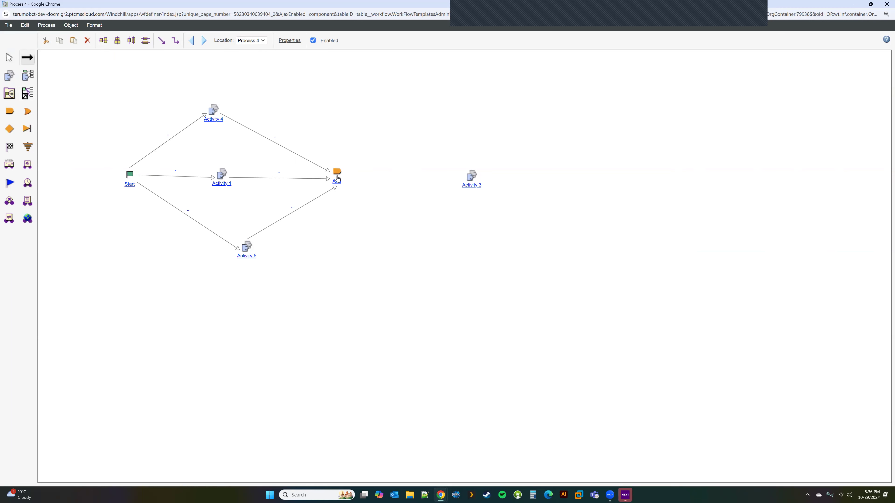
# Link the And node to Activity 3 and delete Activity 5 with its links.
pyautogui.moveTo(340, 175); pyautogui.dragTo(474, 177)
pyautogui.moveTo(339, 173); pyautogui.dragTo(489, 177)
pyautogui.moveTo(337, 176); pyautogui.dragTo(478, 184)
pyautogui.moveTo(337, 173); pyautogui.dragTo(477, 183)
pyautogui.click(9, 58)
pyautogui.moveTo(241, 252); pyautogui.dragTo(212, 250)
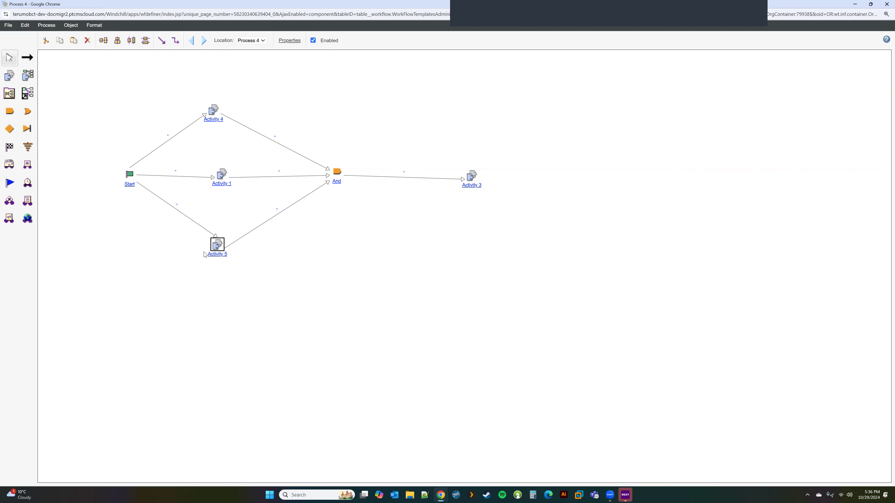
pyautogui.click(87, 40)
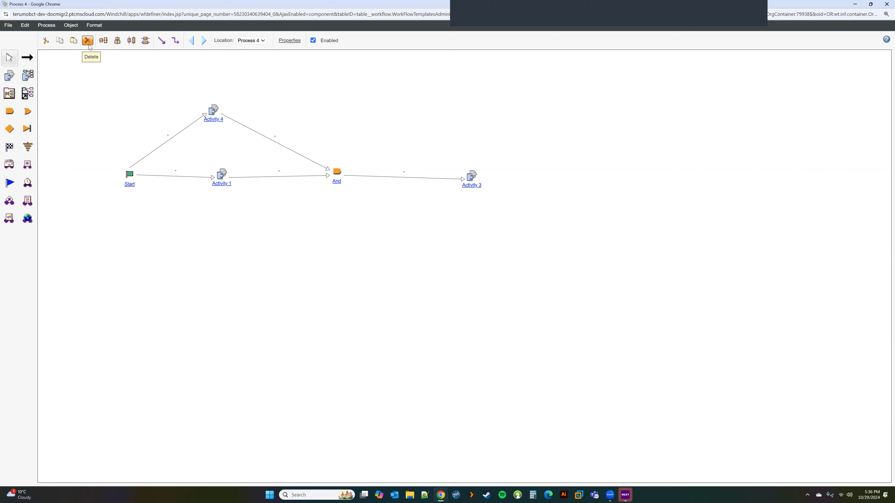
pyautogui.click(220, 255)
# Add an Expression node linked from Start and an Or node below And linked from Activity 1.
pyautogui.click(27, 57)
pyautogui.moveTo(131, 181)
pyautogui.mouseDown()
pyautogui.moveTo(222, 261)
pyautogui.moveTo(345, 174)
pyautogui.moveTo(342, 180)
pyautogui.mouseUp()
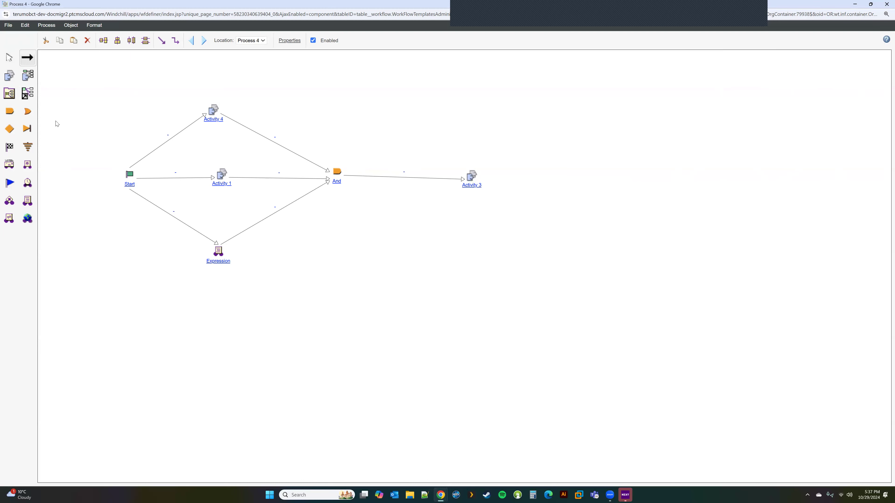
pyautogui.click(28, 111)
pyautogui.click(343, 244)
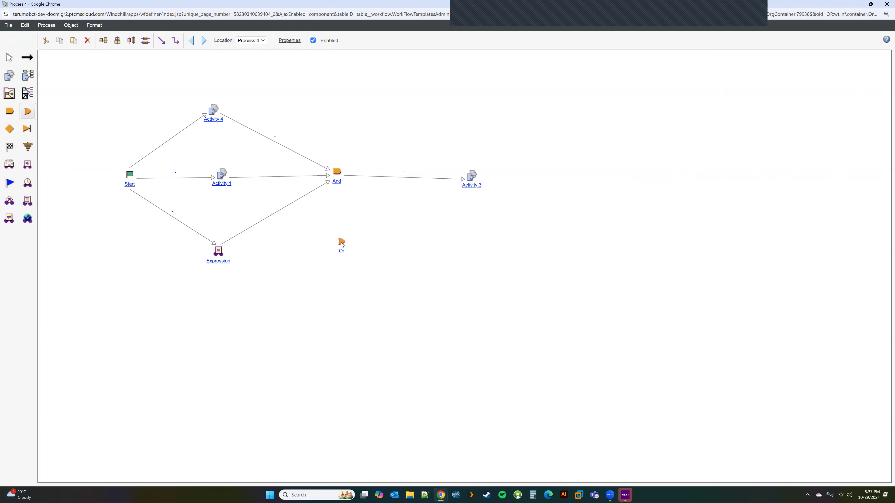
pyautogui.click(27, 58)
pyautogui.moveTo(222, 177)
pyautogui.mouseDown()
pyautogui.moveTo(347, 253)
pyautogui.moveTo(422, 221)
pyautogui.moveTo(475, 184)
pyautogui.mouseUp()
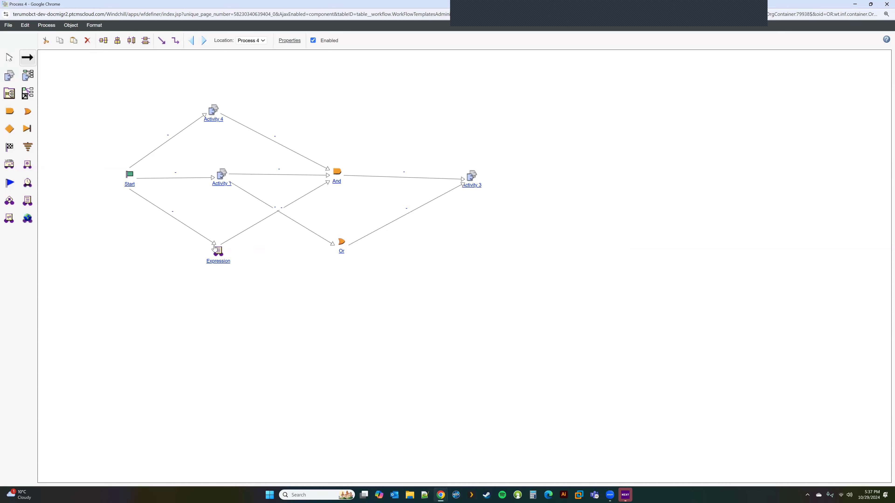
# Review the Expression node's expression editor and close its properties without changes.
pyautogui.click(11, 63)
pyautogui.doubleClick(218, 251)
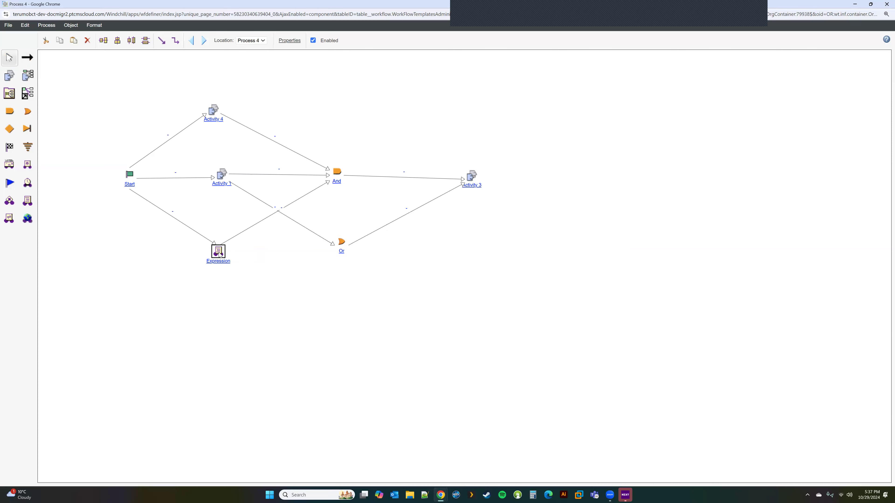
pyautogui.click(323, 215)
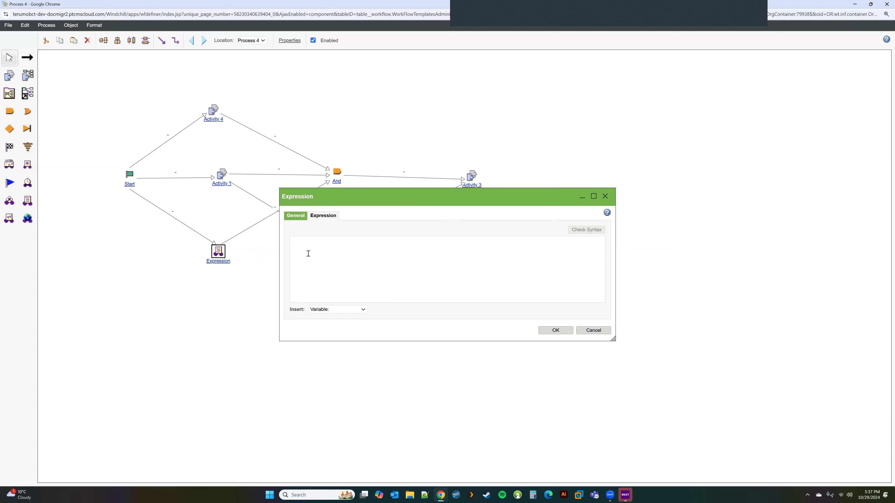
pyautogui.click(594, 330)
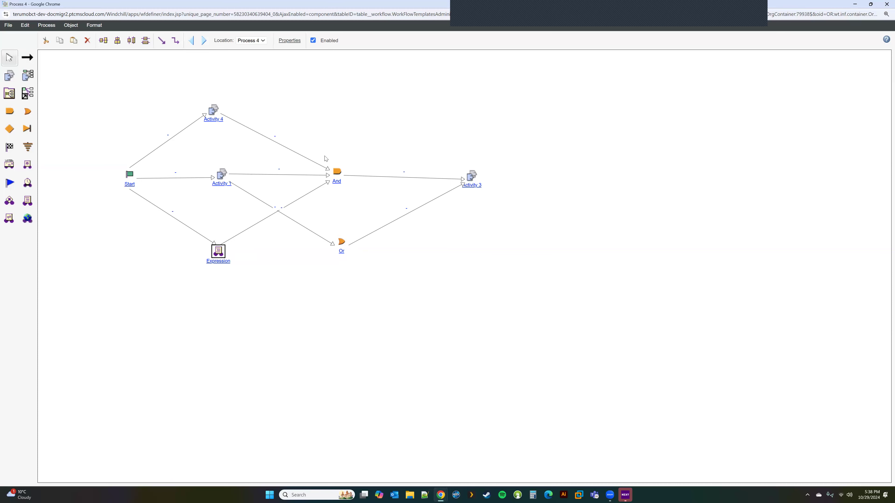
# Link Activity 4 to the Or node and add a Conditional node below it, viewing its properties unchanged.
pyautogui.click(28, 57)
pyautogui.moveTo(214, 110); pyautogui.dragTo(341, 247)
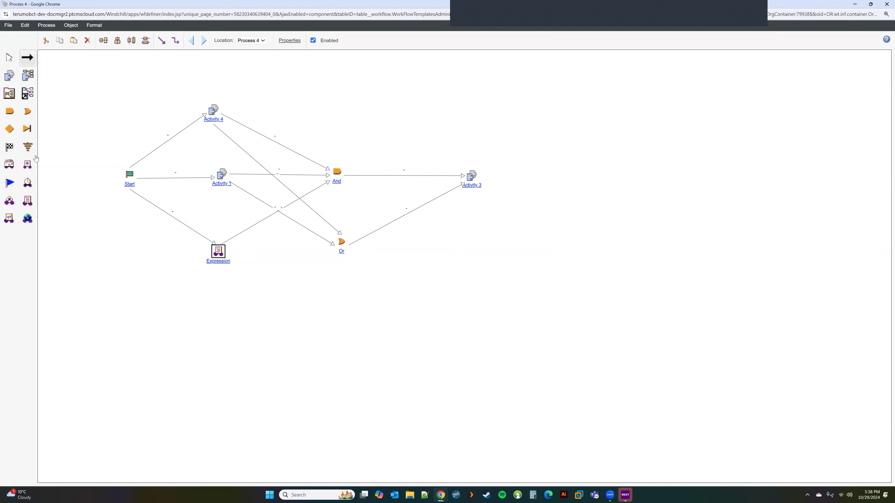
pyautogui.click(10, 129)
pyautogui.click(346, 296)
pyautogui.click(10, 58)
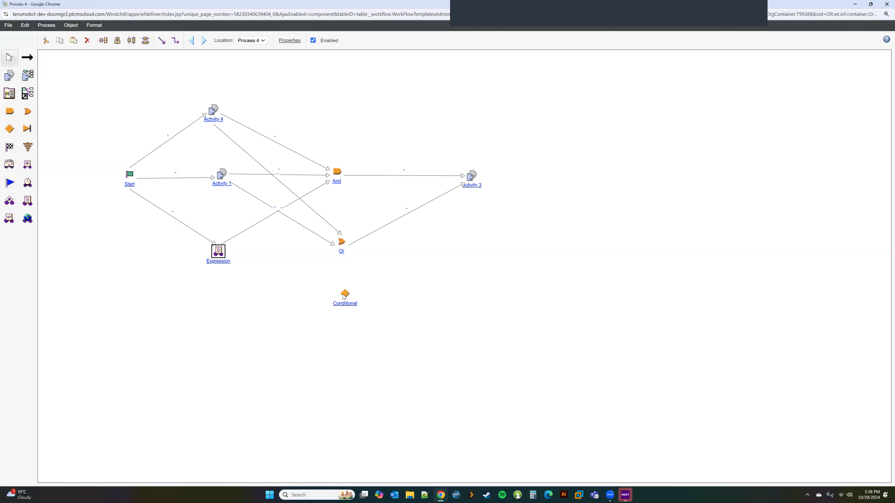
pyautogui.doubleClick(344, 297)
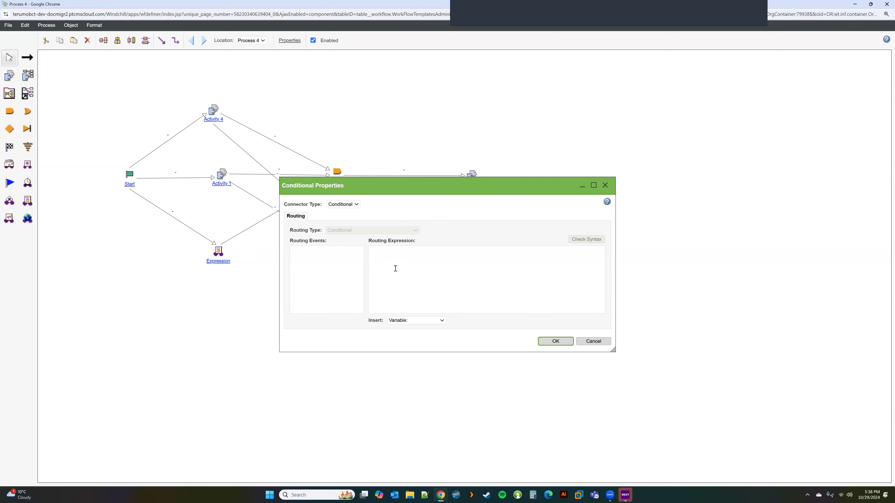
pyautogui.click(600, 339)
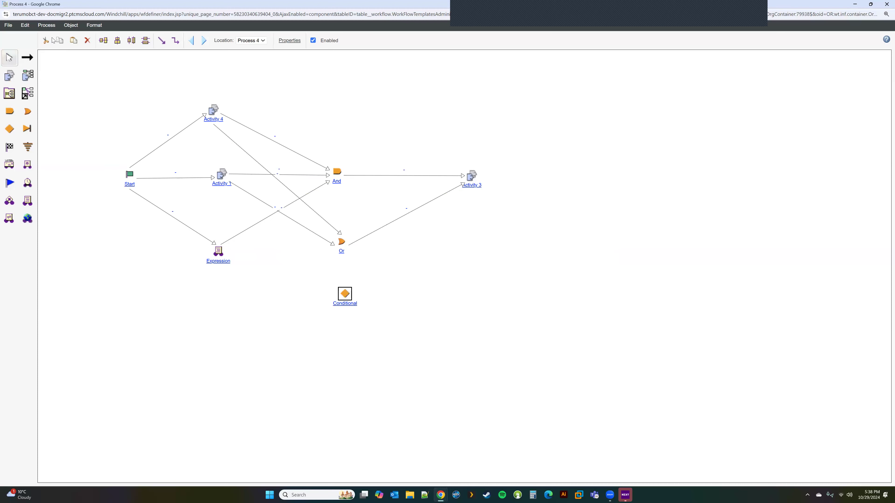
# Delete the Conditional node and the Or node with its links, then select the And node.
pyautogui.click(87, 40)
pyautogui.click(337, 238)
pyautogui.click(87, 40)
pyautogui.click(338, 174)
# Delete the And node, the Expression node and Activity 4 along with their links.
pyautogui.click(87, 40)
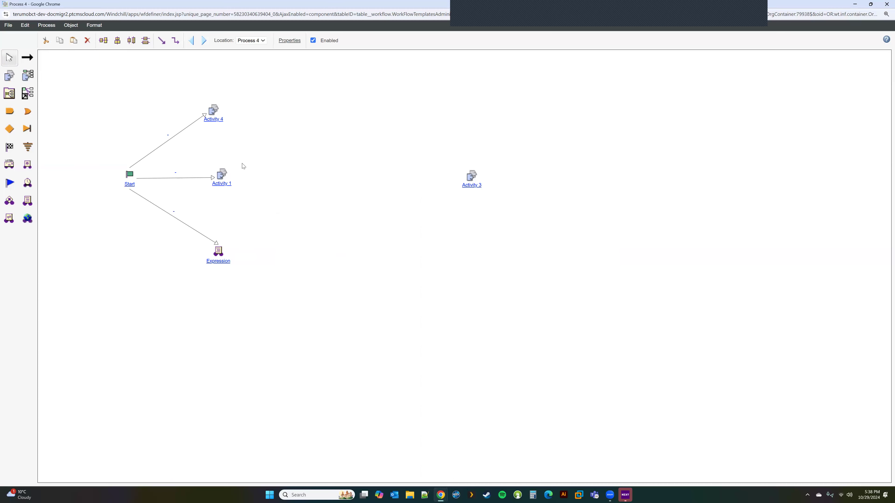
pyautogui.click(220, 252)
pyautogui.click(87, 40)
pyautogui.click(211, 113)
pyautogui.click(87, 40)
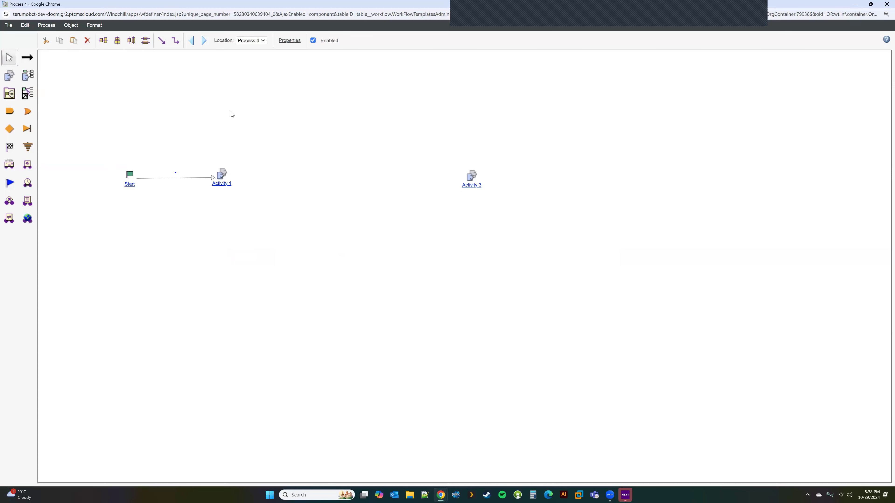
# Place Activities 6, 7 and 8 to the right of Activity 1.
pyautogui.click(9, 77)
pyautogui.click(315, 113)
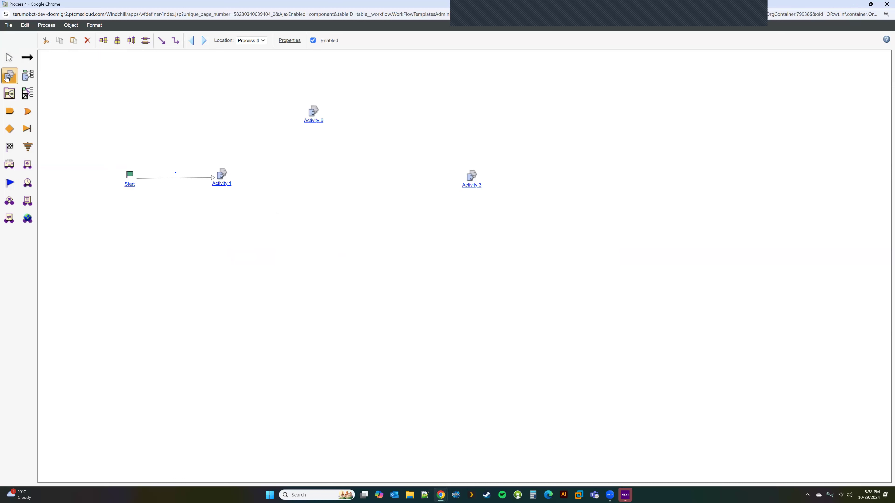
pyautogui.click(332, 183)
pyautogui.click(338, 258)
pyautogui.click(28, 58)
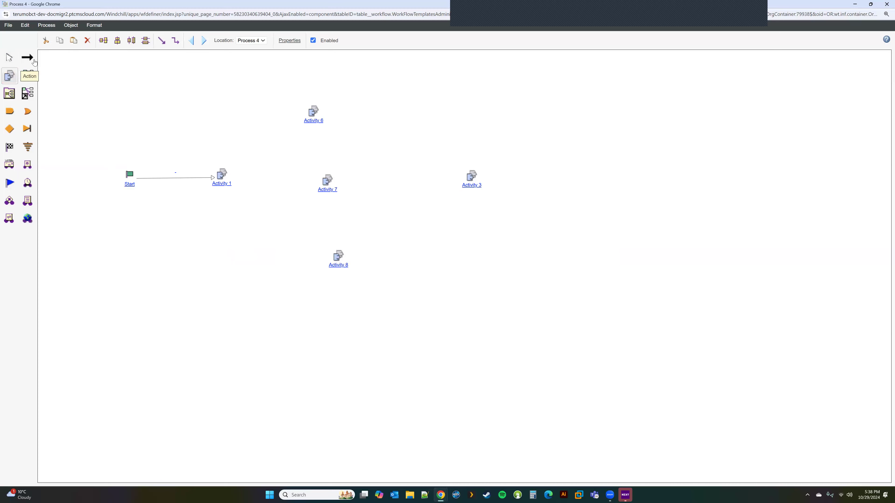
pyautogui.moveTo(223, 174); pyautogui.dragTo(293, 129)
pyautogui.click(264, 177)
# Add a Conditional right of Activity 1, linking Activity 1 into it and it to Activity 7.
pyautogui.click(15, 130)
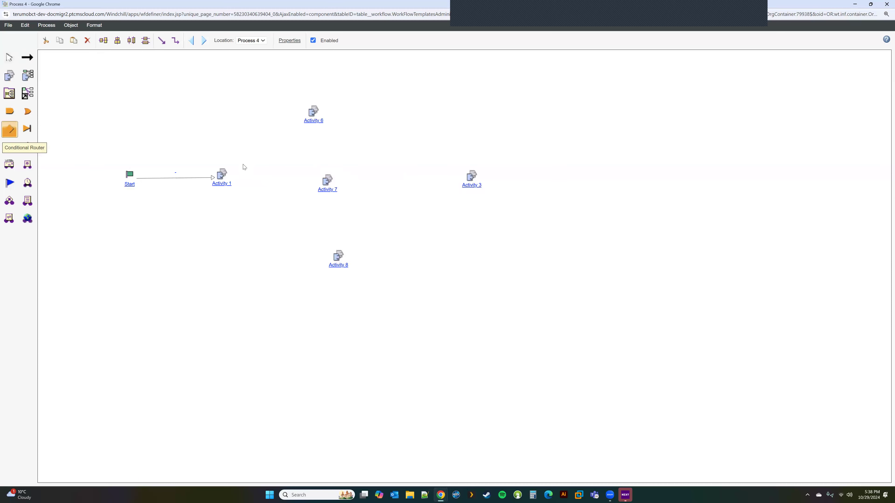
pyautogui.click(268, 172)
pyautogui.click(27, 58)
pyautogui.moveTo(224, 176); pyautogui.dragTo(313, 113)
pyautogui.moveTo(269, 174); pyautogui.dragTo(337, 254)
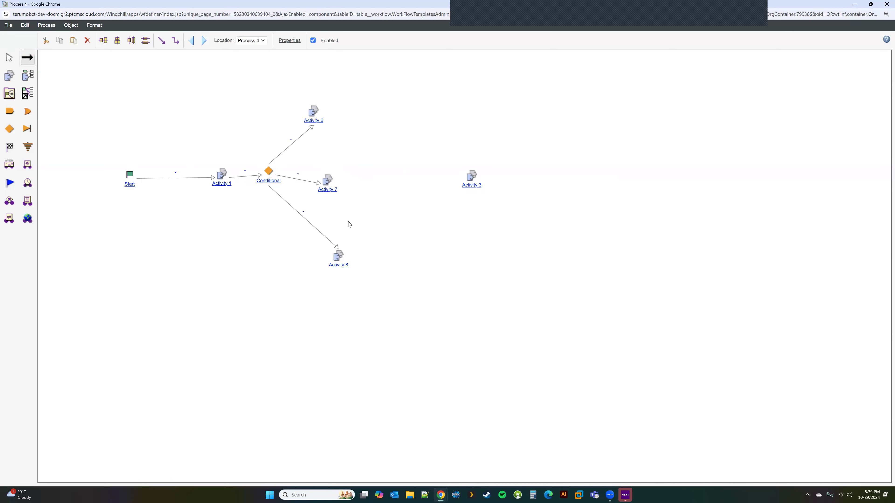
# Add an Or node before Activity 3, linking Activities 6, 7, 8 into it and it onward to Activity 3.
pyautogui.click(28, 112)
pyautogui.click(392, 181)
pyautogui.moveTo(309, 111); pyautogui.dragTo(398, 185)
pyautogui.moveTo(313, 113); pyautogui.dragTo(391, 178)
pyautogui.moveTo(328, 180); pyautogui.dragTo(391, 185)
pyautogui.moveTo(341, 256)
pyautogui.mouseDown()
pyautogui.moveTo(392, 186)
pyautogui.moveTo(481, 180)
pyautogui.mouseUp()
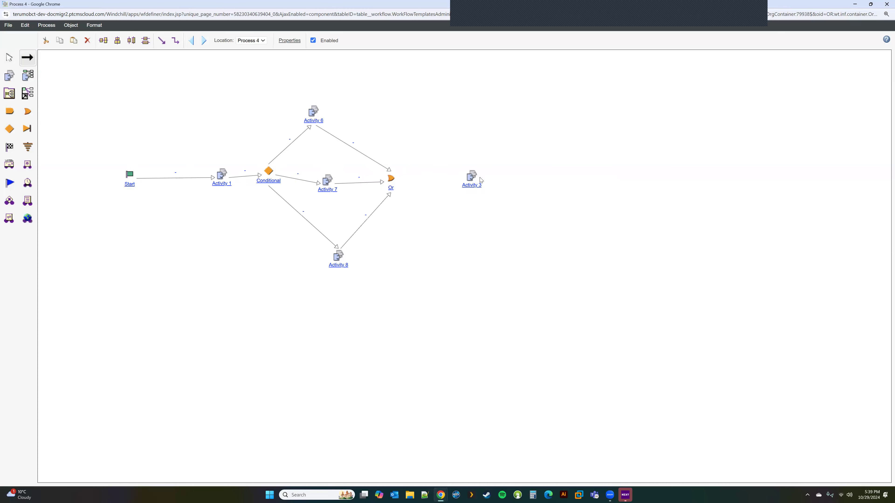
pyautogui.moveTo(390, 180); pyautogui.dragTo(481, 187)
pyautogui.click(9, 59)
pyautogui.moveTo(186, 180); pyautogui.dragTo(187, 179)
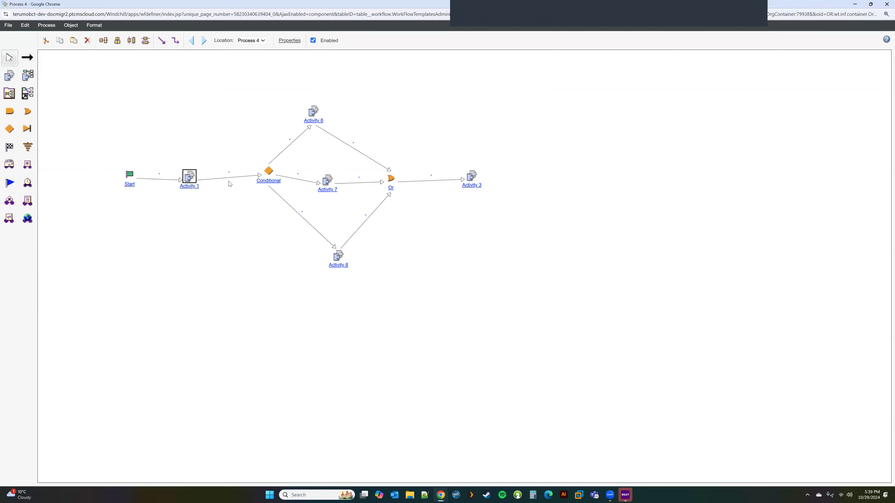
# Give the Conditional routing events Create, Update, Delete and routing expression result = "Create".
pyautogui.click(269, 175)
pyautogui.doubleClick(269, 172)
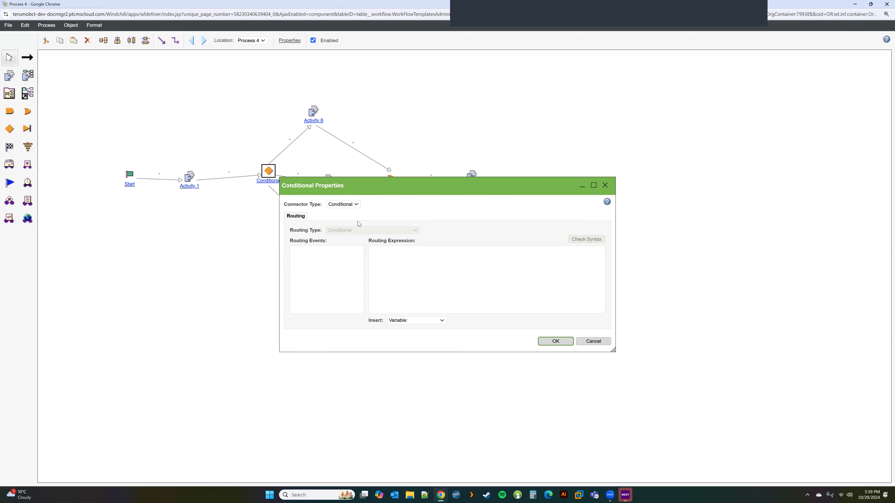
pyautogui.click(322, 251)
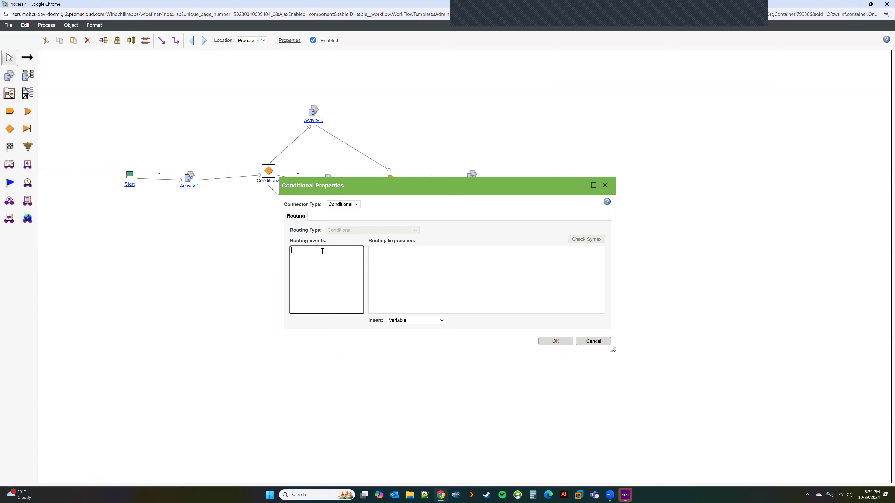
pyautogui.write('Create ')
pyautogui.write('Update ')
pyautogui.write('Delete')
pyautogui.click(397, 265)
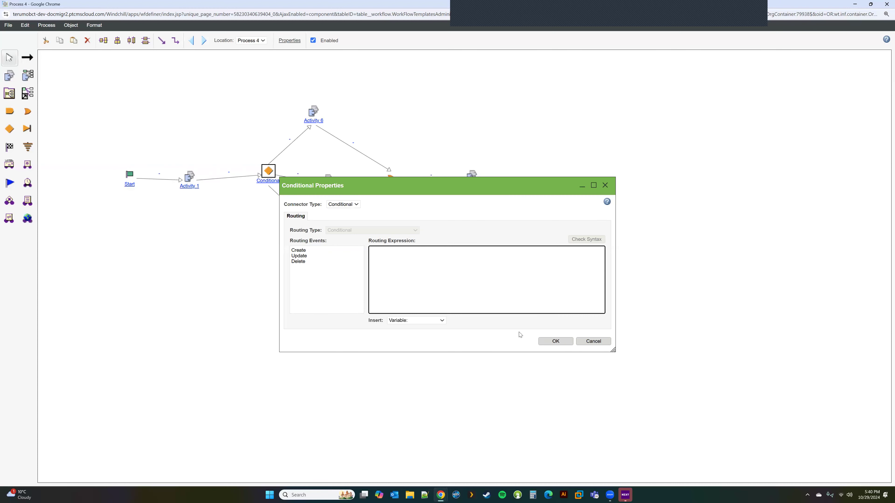
pyautogui.click(555, 342)
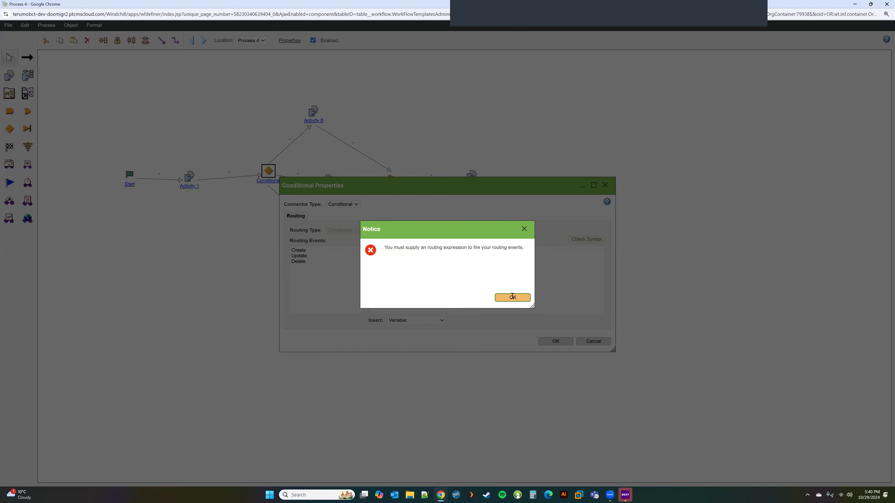
pyautogui.click(512, 297)
pyautogui.click(392, 259)
pyautogui.write('result =')
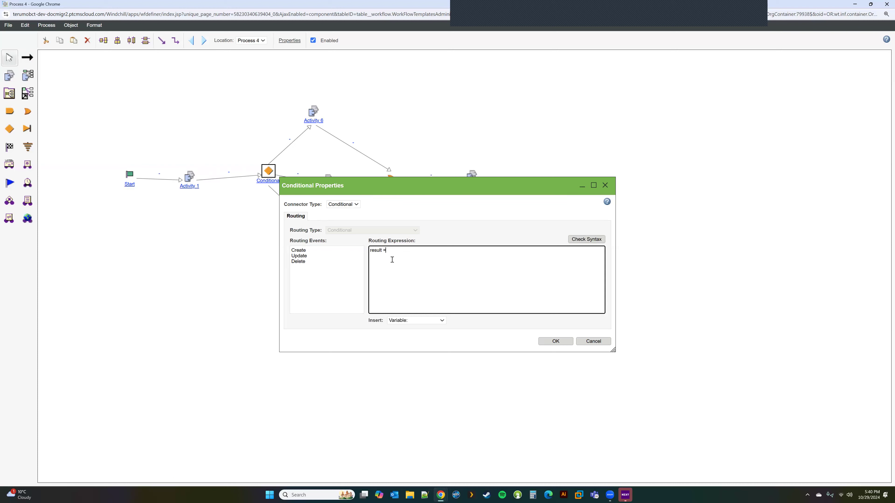
pyautogui.write(' "Create')
pyautogui.click(555, 341)
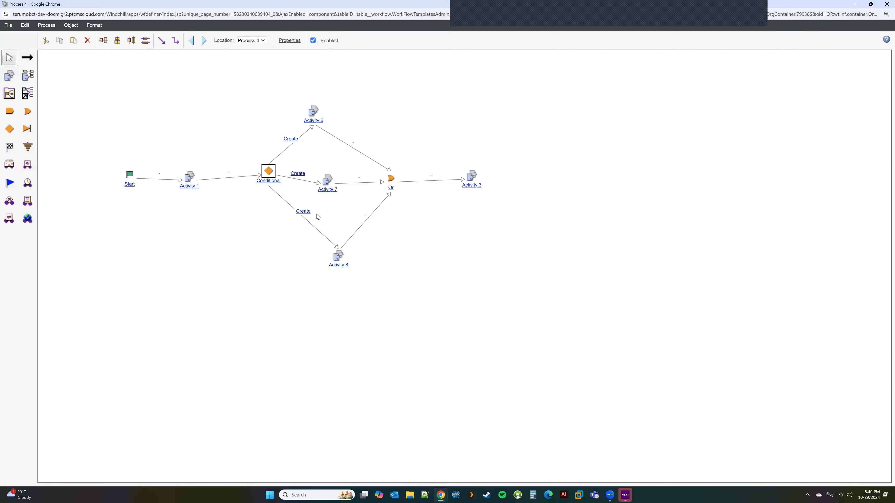
# Make the link to Activity 8 start on Update instead of Create.
pyautogui.doubleClick(305, 217)
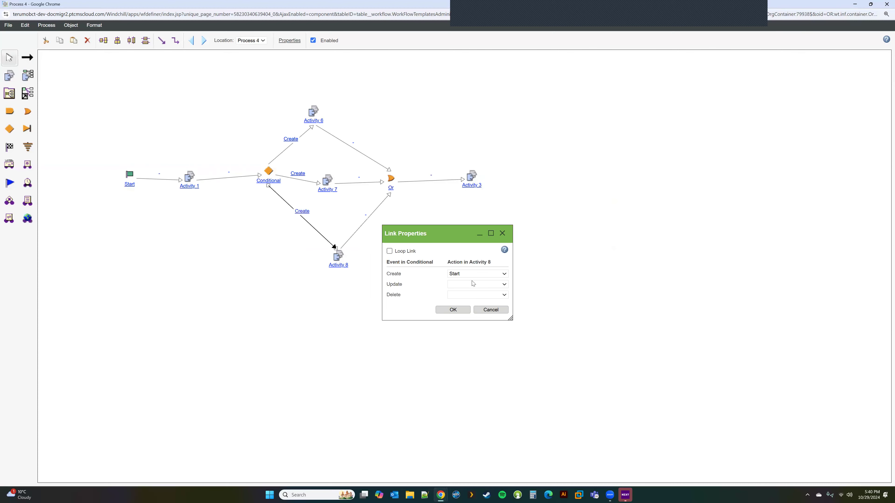
pyautogui.click(465, 285)
pyautogui.click(461, 300)
pyautogui.click(464, 274)
pyautogui.click(464, 284)
pyautogui.click(451, 309)
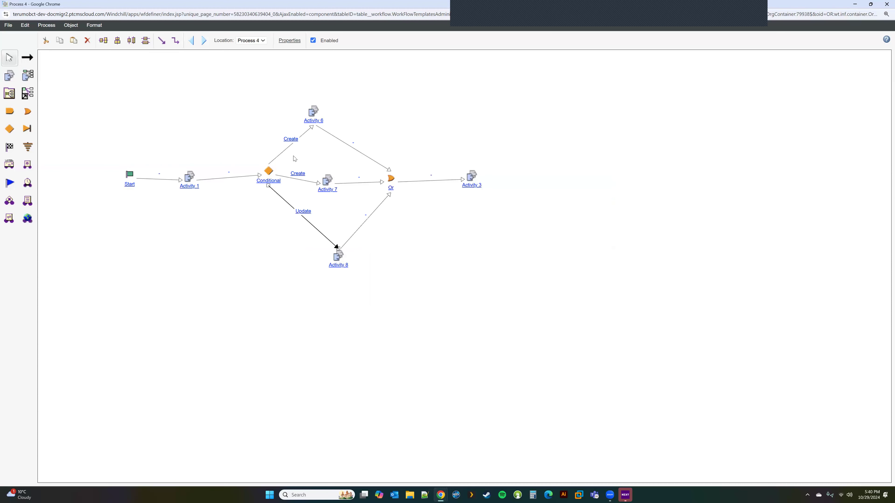
# Make the link to Activity 6 start on Delete instead of Create, then shift the Conditional left.
pyautogui.doubleClick(292, 142)
pyautogui.click(464, 275)
pyautogui.click(462, 281)
pyautogui.click(462, 296)
pyautogui.click(455, 310)
pyautogui.click(453, 310)
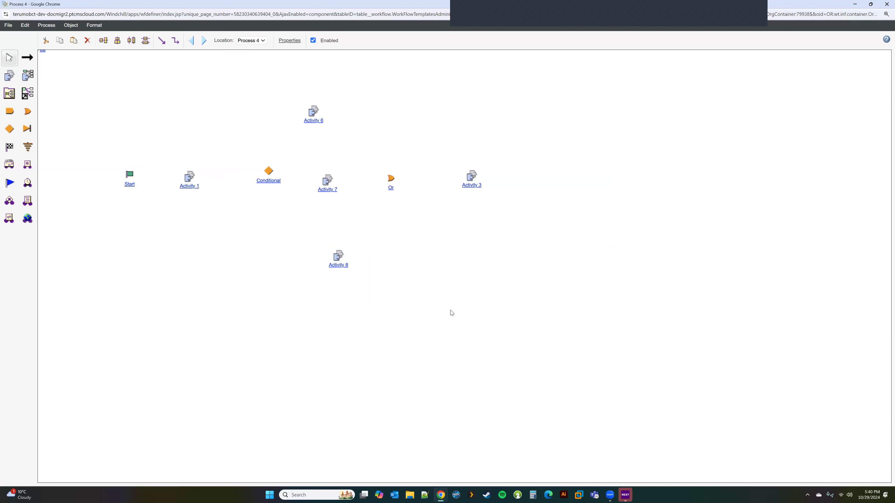
pyautogui.moveTo(270, 172); pyautogui.dragTo(257, 181)
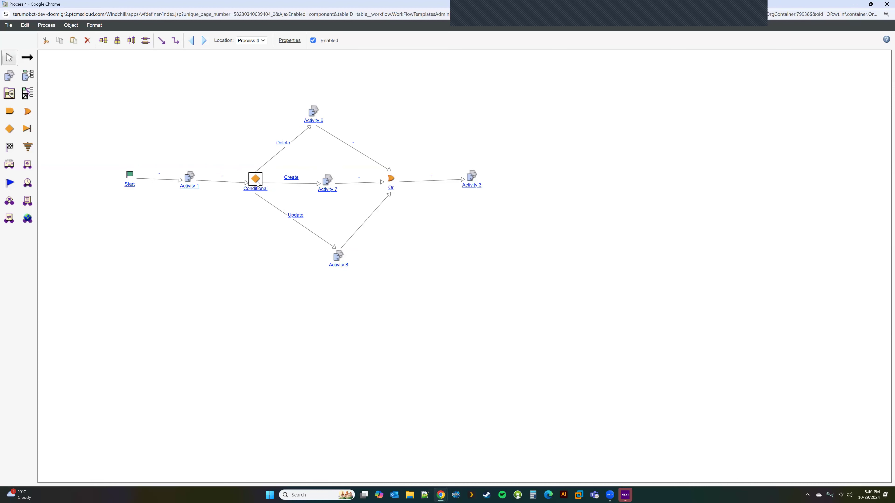
pyautogui.doubleClick(253, 180)
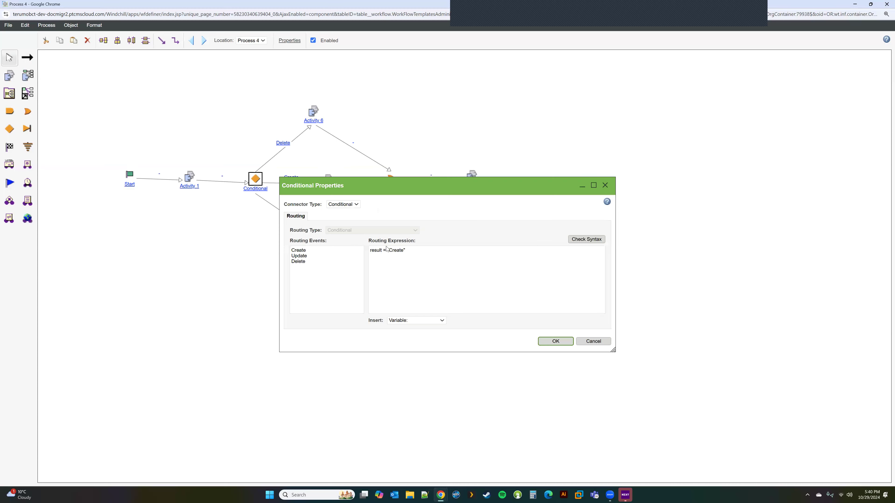
pyautogui.click(371, 250)
pyautogui.press('Return')
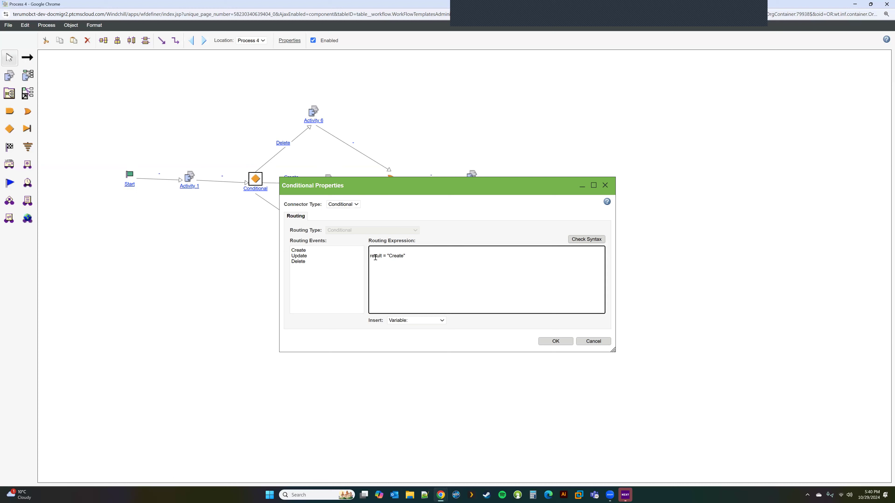
pyautogui.moveTo(382, 258); pyautogui.dragTo(369, 257)
pyautogui.moveTo(383, 190); pyautogui.dragTo(519, 137)
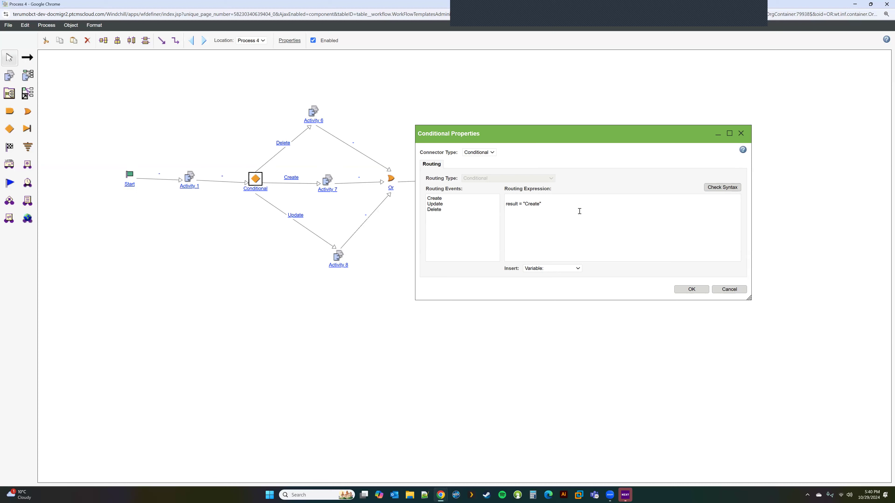
pyautogui.click(693, 290)
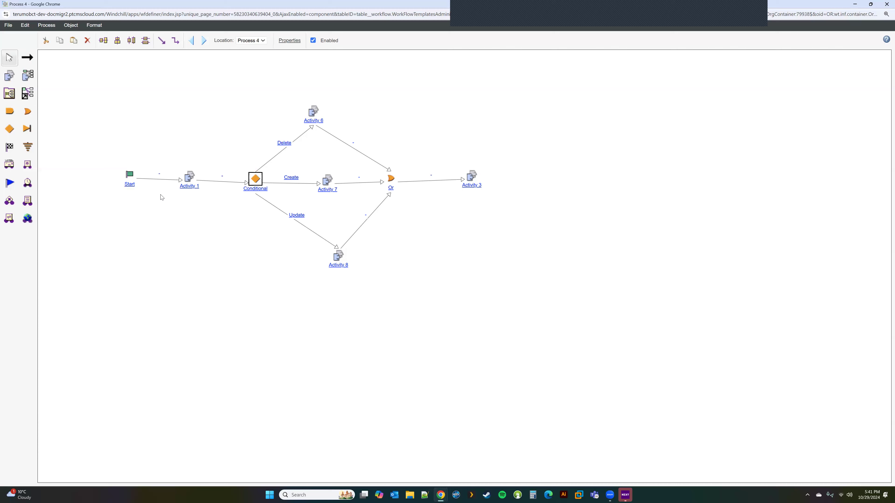
# Place a Threshold node right of Activity 3 and Activities 9, 10 and 11 before it.
pyautogui.click(28, 130)
pyautogui.click(557, 181)
pyautogui.click(28, 57)
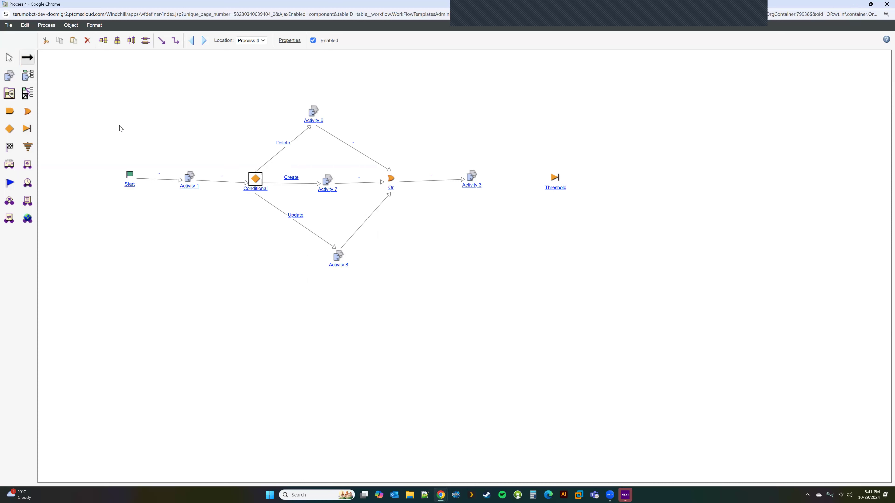
pyautogui.click(10, 77)
pyautogui.click(504, 121)
pyautogui.click(10, 74)
pyautogui.click(506, 215)
pyautogui.click(9, 77)
pyautogui.click(517, 265)
# Link Activity 3 to Activities 9 and 10, checking Activity 3's properties without changes.
pyautogui.click(28, 58)
pyautogui.moveTo(471, 177); pyautogui.dragTo(506, 129)
pyautogui.moveTo(508, 218); pyautogui.dragTo(514, 226)
pyautogui.moveTo(472, 178); pyautogui.dragTo(507, 216)
pyautogui.doubleClick(472, 179)
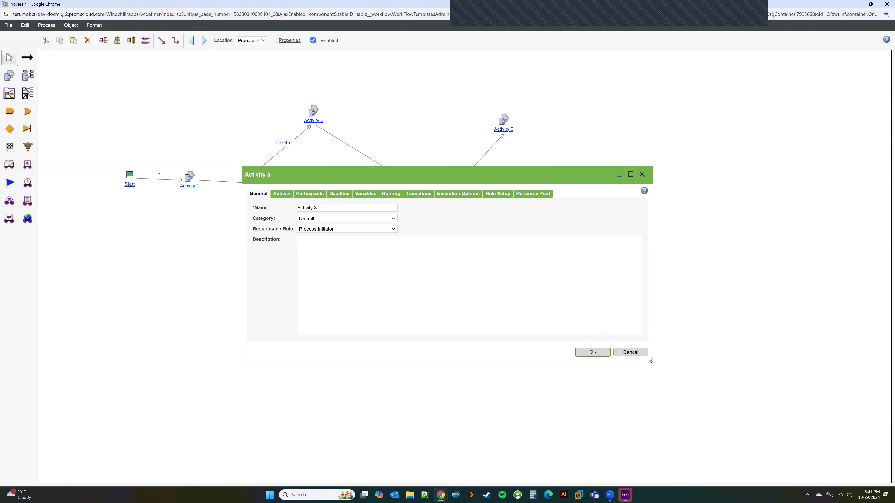
pyautogui.click(630, 352)
pyautogui.moveTo(472, 179)
pyautogui.mouseDown()
pyautogui.moveTo(487, 228)
pyautogui.moveTo(433, 184)
pyautogui.moveTo(516, 264)
pyautogui.mouseUp()
# Link Activities 9, 10 and 11 into the Threshold node and open its properties.
pyautogui.click(27, 58)
pyautogui.moveTo(506, 122); pyautogui.dragTo(555, 177)
pyautogui.moveTo(506, 219); pyautogui.dragTo(558, 180)
pyautogui.moveTo(517, 264); pyautogui.dragTo(561, 181)
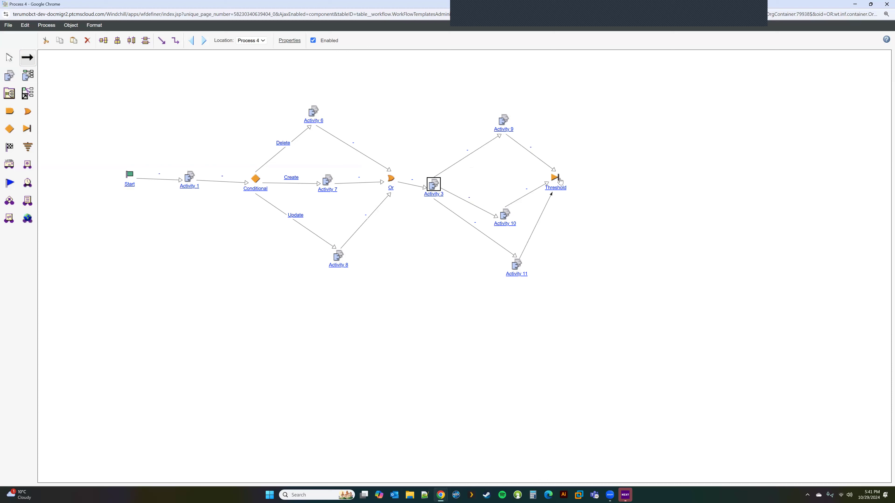
pyautogui.click(9, 57)
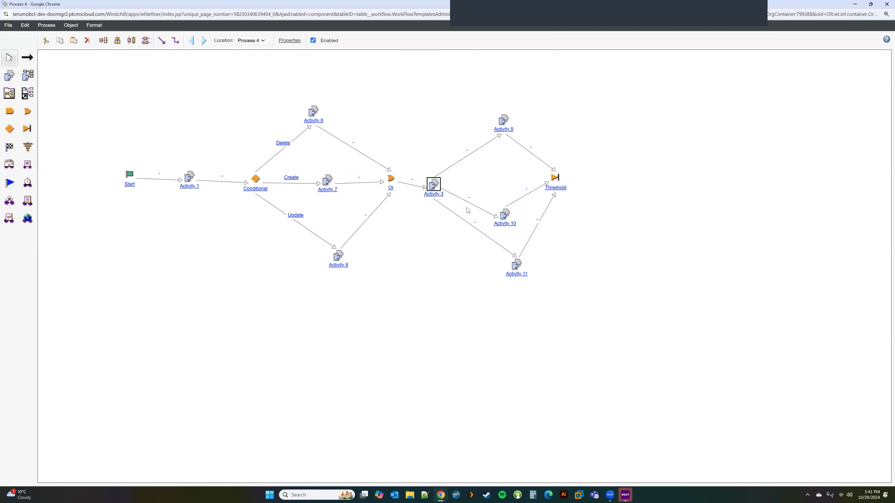
pyautogui.doubleClick(554, 179)
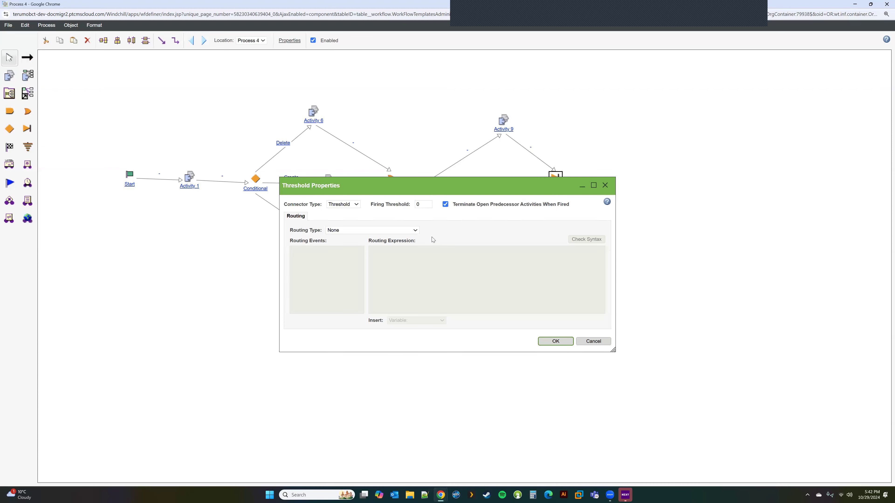
# Accept the Threshold's firing settings and move Activity 10 up toward the Threshold line.
pyautogui.click(424, 204)
pyautogui.click(557, 341)
pyautogui.moveTo(506, 217); pyautogui.dragTo(507, 194)
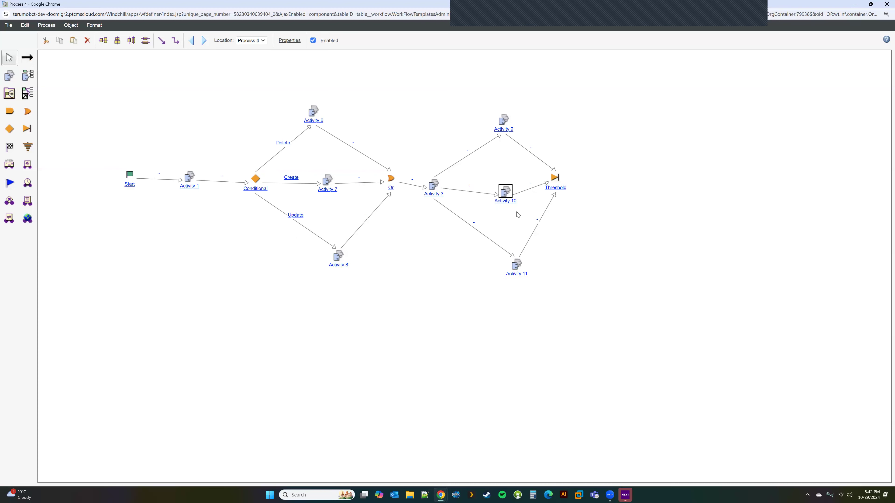
# Place Activity 12 right of the Threshold and link the Threshold to it.
pyautogui.click(9, 79)
pyautogui.click(605, 182)
pyautogui.click(27, 57)
pyautogui.moveTo(555, 178); pyautogui.dragTo(616, 186)
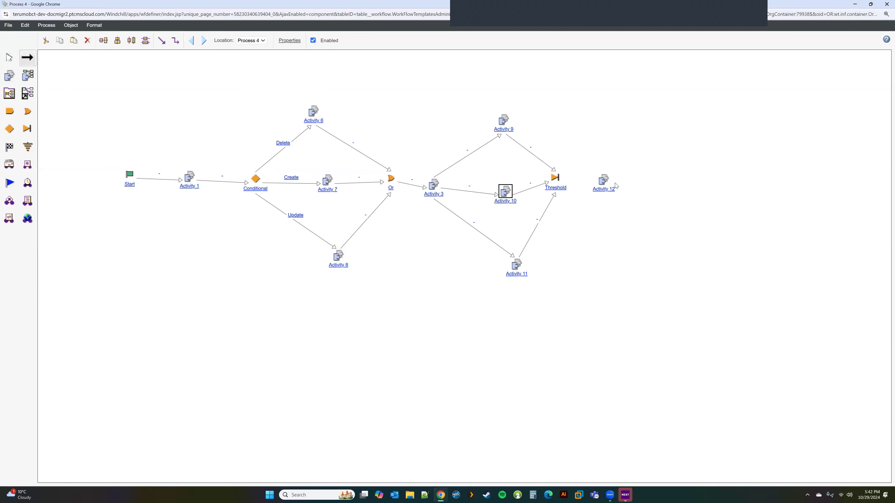
pyautogui.moveTo(557, 180); pyautogui.dragTo(603, 187)
pyautogui.click(9, 58)
# Rearrange Activities 9, 10 and 11 closer together to the left of the Threshold.
pyautogui.doubleClick(504, 121)
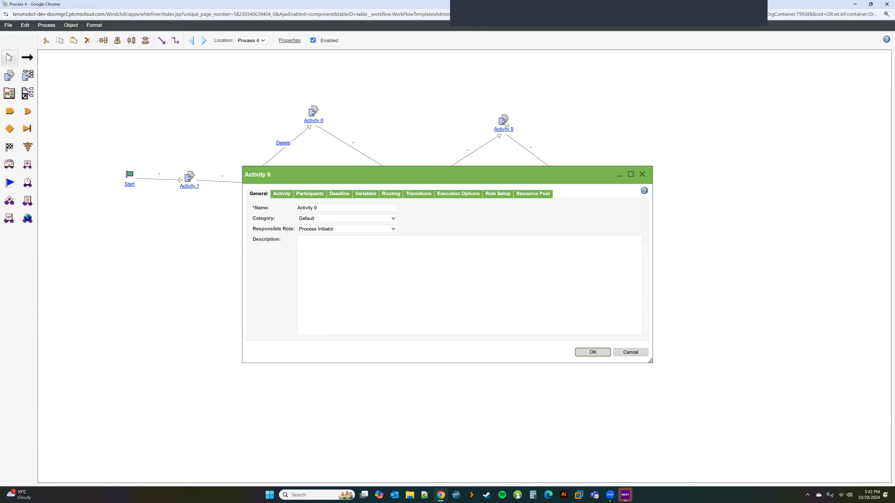
pyautogui.click(626, 352)
pyautogui.moveTo(504, 121); pyautogui.dragTo(489, 135)
pyautogui.moveTo(503, 199); pyautogui.dragTo(491, 198)
pyautogui.moveTo(515, 270); pyautogui.dragTo(497, 254)
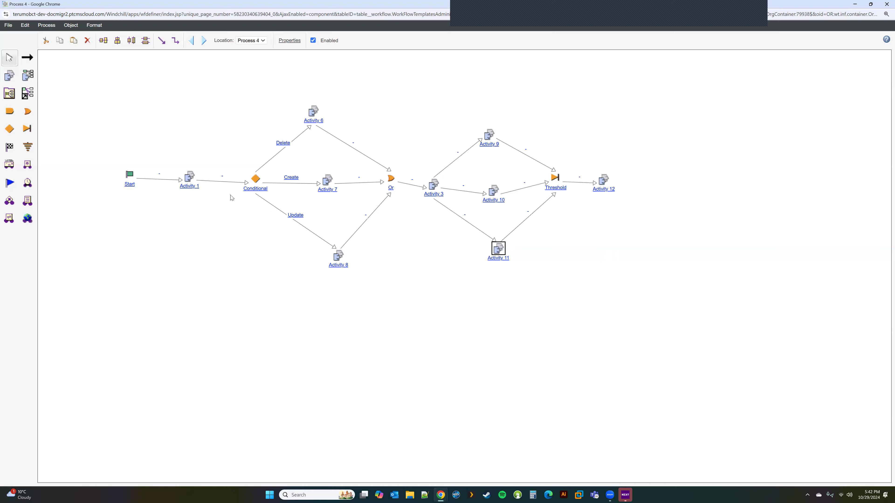
pyautogui.click(9, 147)
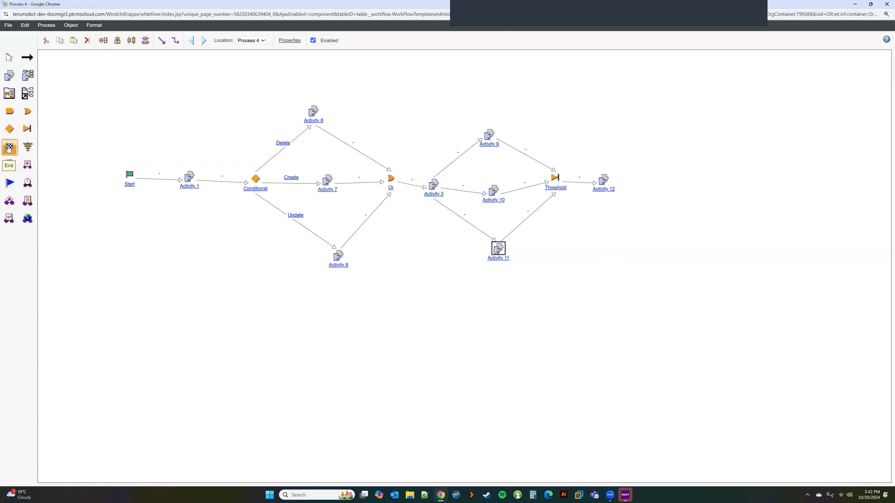
# Place an End node far right and link Activity 12 to it.
pyautogui.click(864, 182)
pyautogui.click(28, 58)
pyautogui.moveTo(603, 183); pyautogui.dragTo(875, 185)
pyautogui.moveTo(603, 182); pyautogui.dragTo(868, 183)
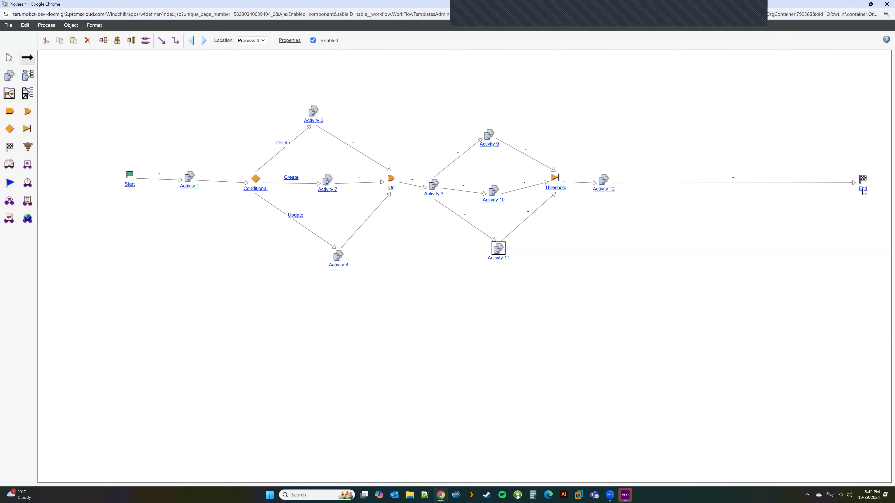
# Add a Ground node above Activity 12 and delete the Activity 12 to End link.
pyautogui.click(27, 147)
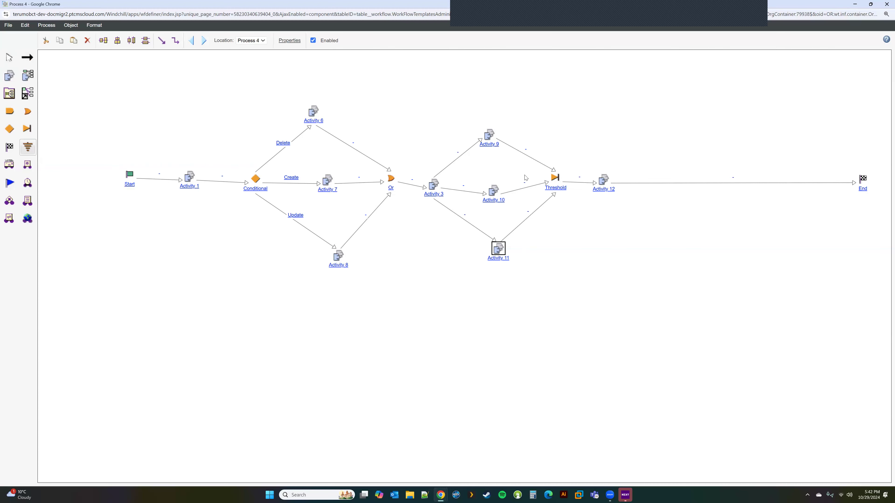
pyautogui.click(595, 104)
pyautogui.click(745, 183)
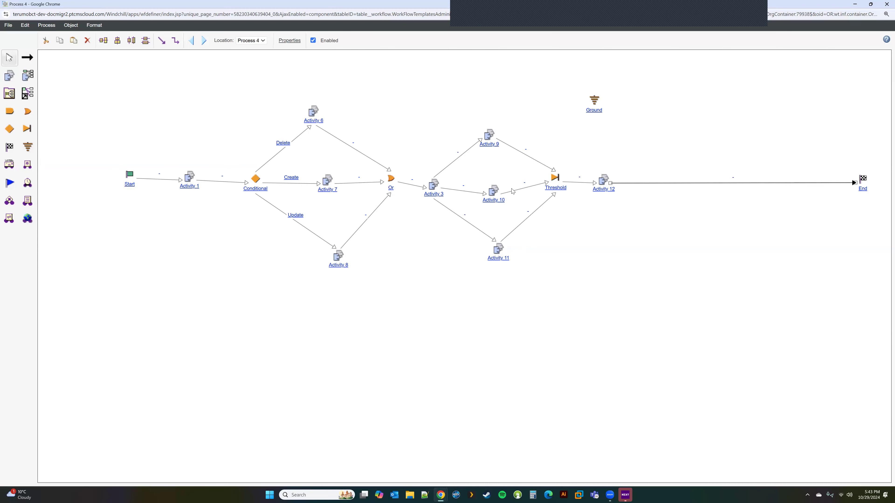
pyautogui.click(88, 40)
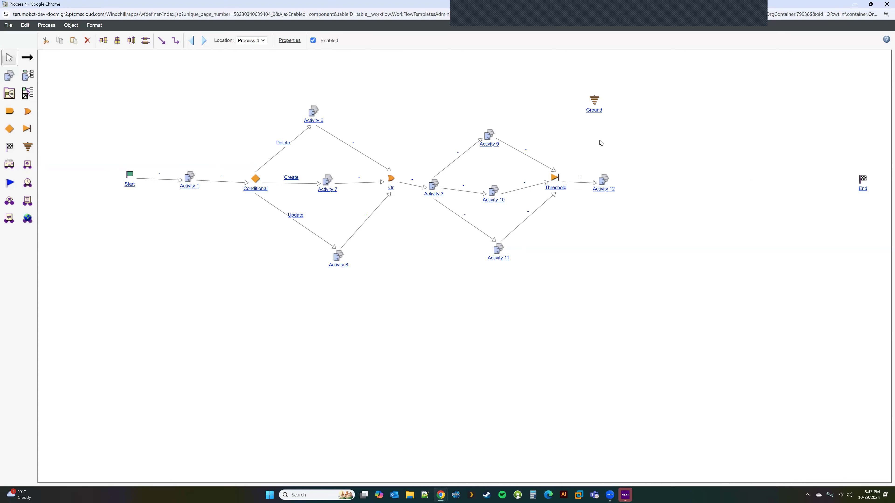
# Add Activity 13 below Ground and Activity 14 before End, linking Activity 12 to both.
pyautogui.click(10, 76)
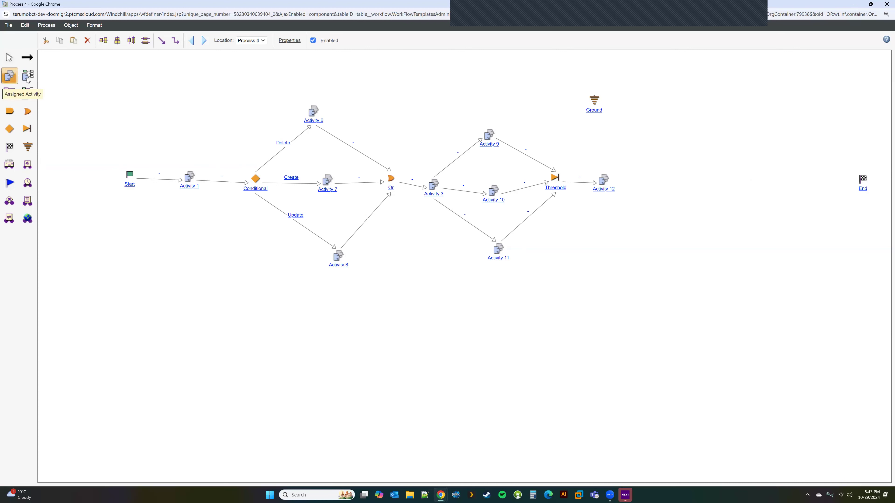
pyautogui.click(598, 142)
pyautogui.click(693, 183)
pyautogui.click(28, 58)
pyautogui.moveTo(604, 181); pyautogui.dragTo(868, 186)
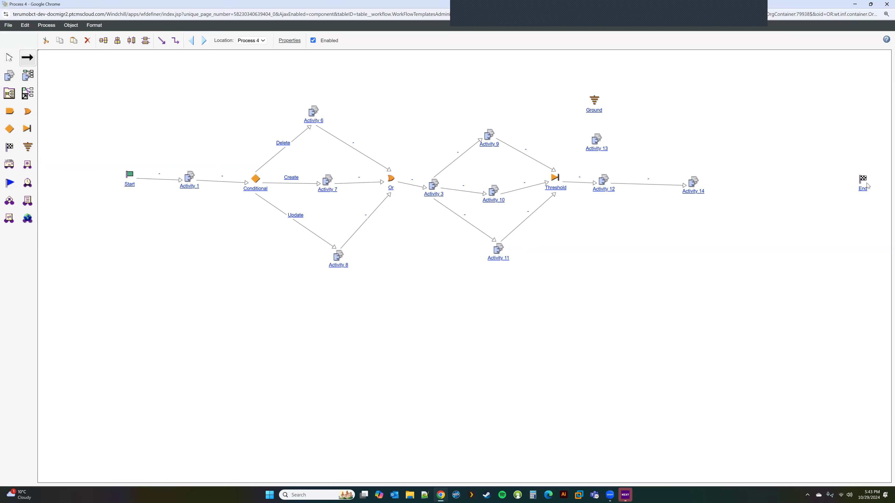
pyautogui.moveTo(605, 183); pyautogui.dragTo(594, 108)
# Move the Ground node and Activity 13 so Ground sits directly above Activity 13.
pyautogui.moveTo(593, 103); pyautogui.dragTo(589, 74)
pyautogui.moveTo(596, 140); pyautogui.dragTo(606, 131)
pyautogui.click(595, 79)
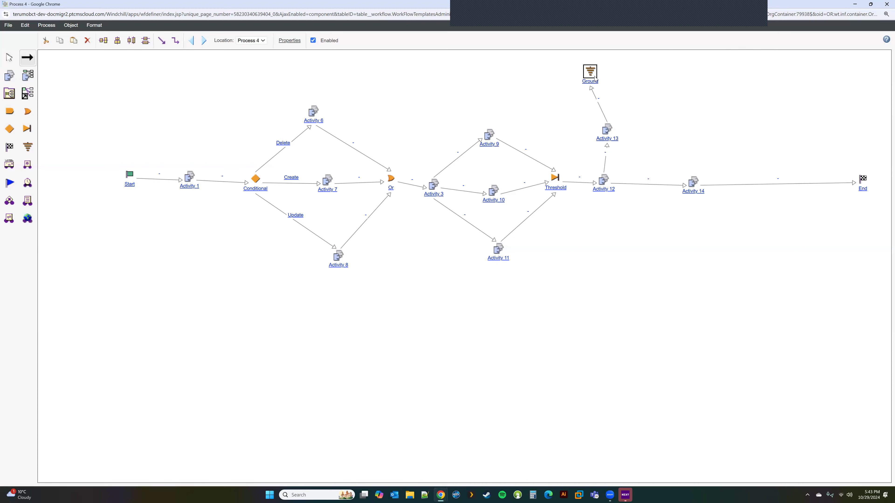
pyautogui.moveTo(594, 79); pyautogui.dragTo(601, 79)
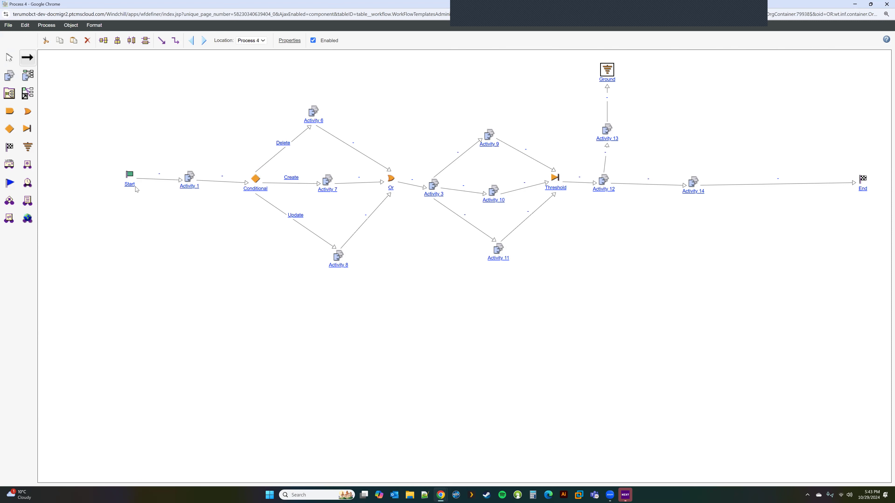
# Add an e-mail Notification node and delete the Ground node and the Activity 12 to 14 link.
pyautogui.click(10, 165)
pyautogui.click(641, 240)
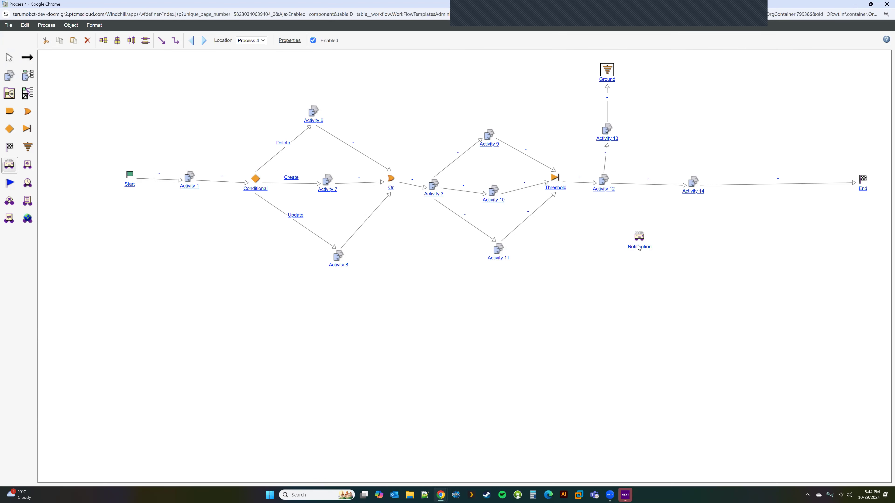
pyautogui.click(10, 59)
pyautogui.click(88, 40)
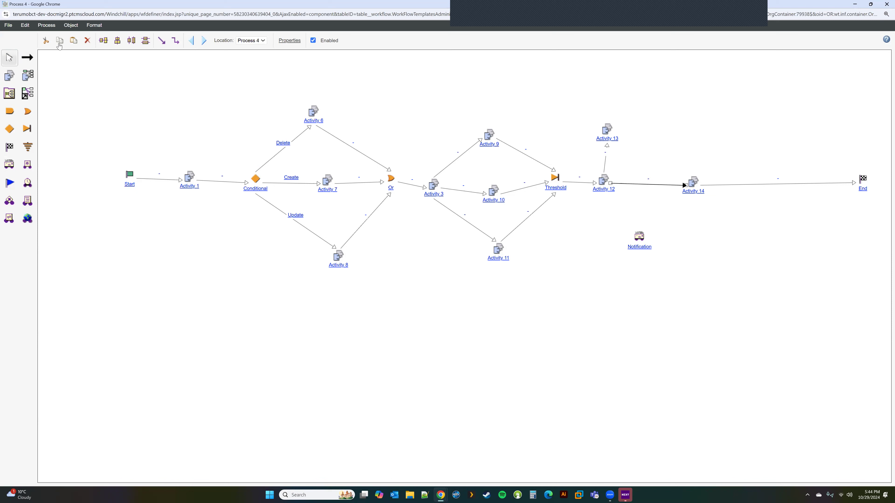
pyautogui.click(88, 40)
# Move the Notification between Activities 12 and 14 and link Activity 12 to it.
pyautogui.moveTo(645, 230); pyautogui.dragTo(646, 186)
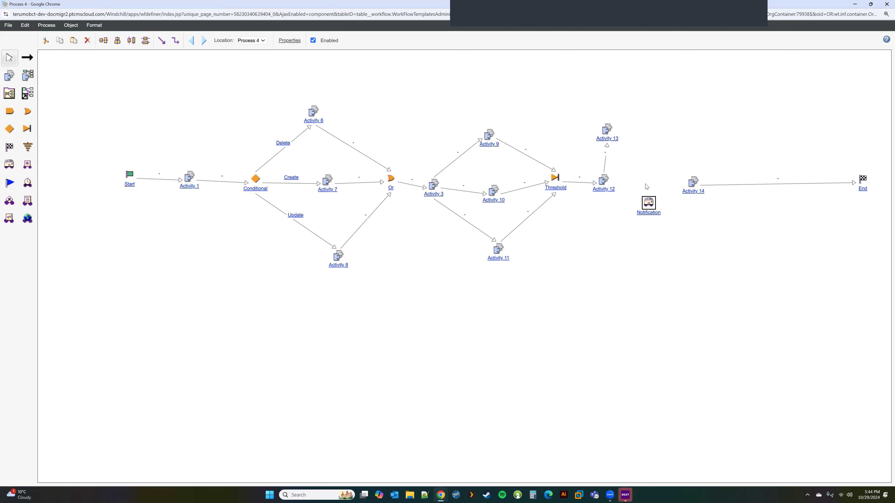
pyautogui.click(27, 57)
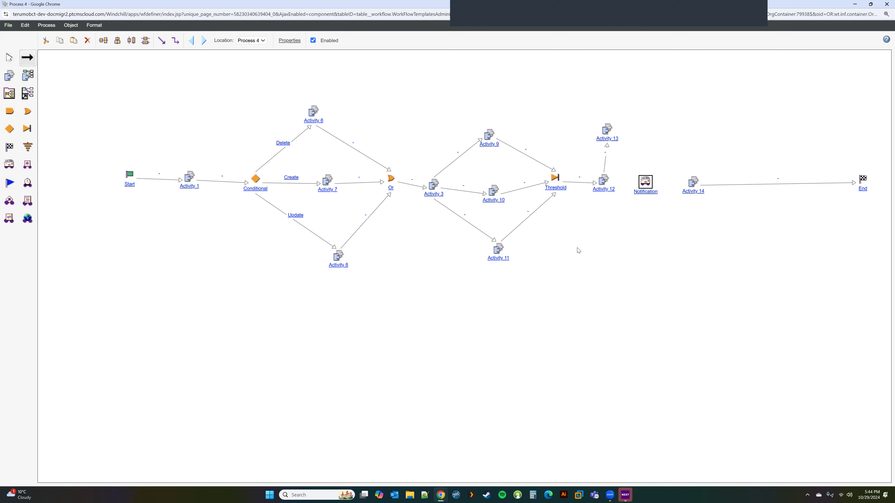
pyautogui.moveTo(604, 181); pyautogui.dragTo(695, 186)
# Set the Notification's message subject to 'Activity 12 completed' after reviewing its recipients.
pyautogui.doubleClick(645, 184)
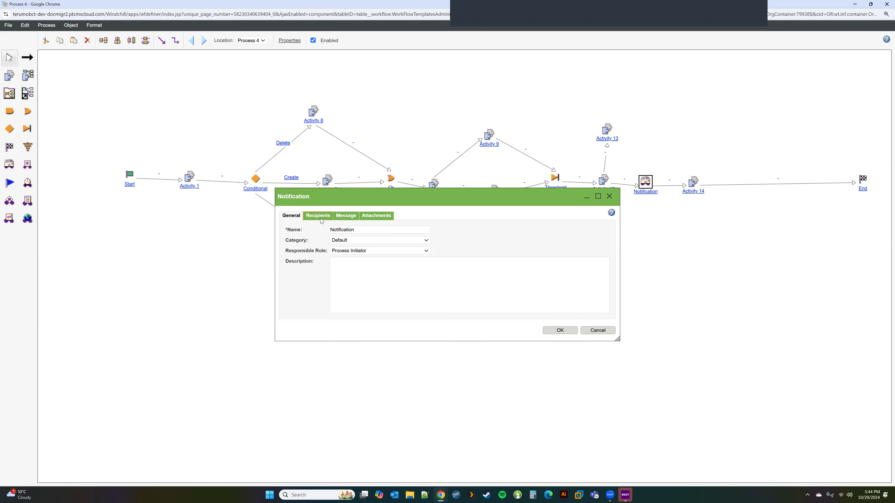
pyautogui.click(319, 216)
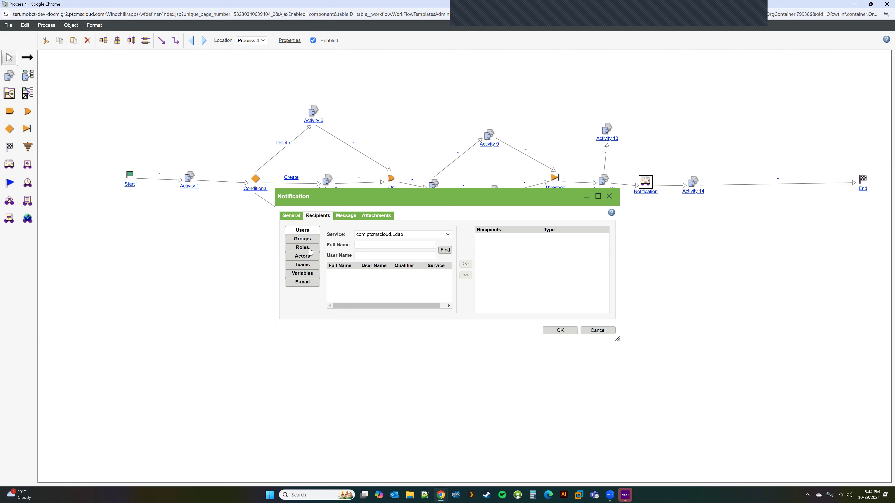
pyautogui.click(346, 216)
pyautogui.click(363, 230)
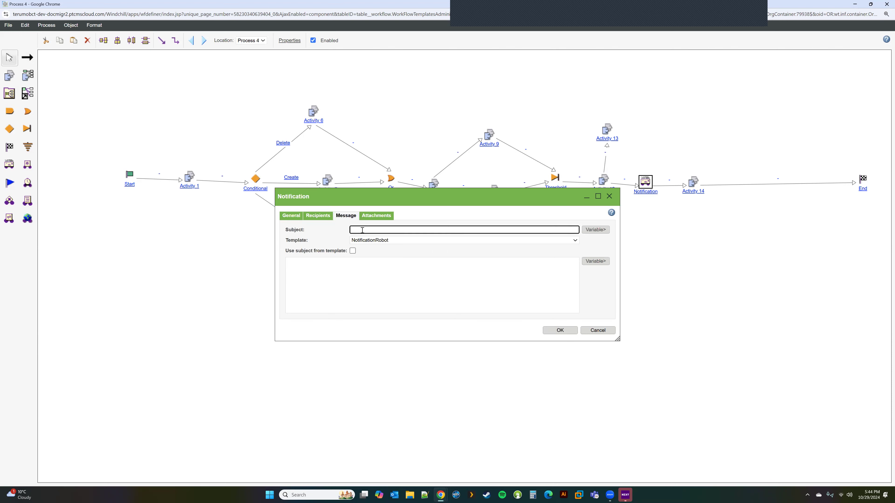
pyautogui.write('Activity 12 completed')
pyautogui.click(560, 330)
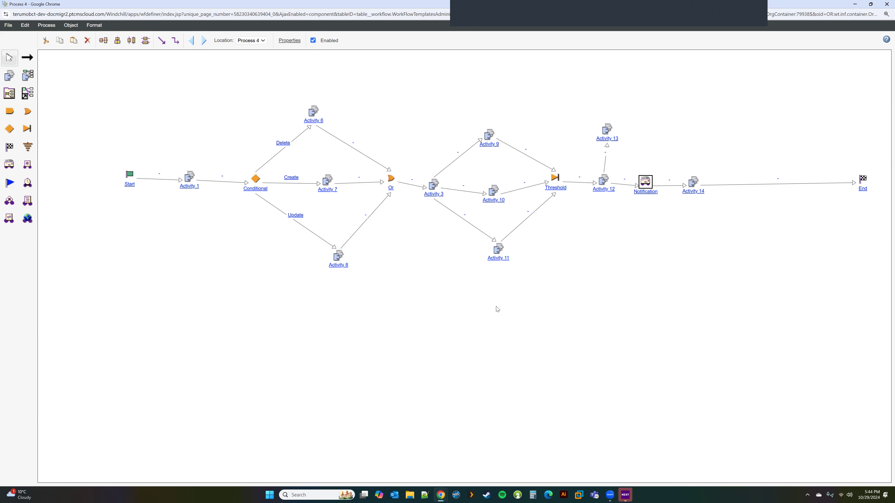
# Move Activity 14 further right and delete the Notification→Activity 14 link.
pyautogui.click(27, 165)
pyautogui.click(10, 58)
pyautogui.moveTo(693, 181); pyautogui.dragTo(788, 180)
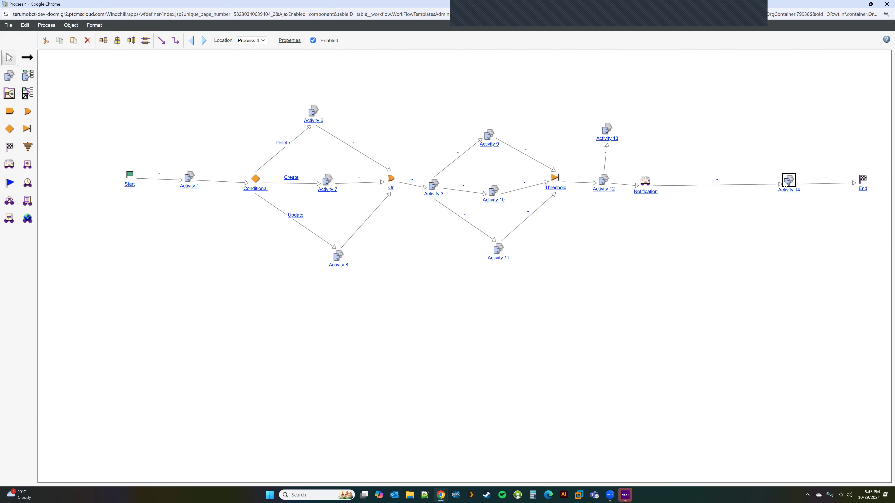
pyautogui.click(678, 185)
pyautogui.click(87, 40)
# Place a Robot node after Notification, trying the Set State type before cancelling.
pyautogui.click(27, 165)
pyautogui.click(695, 183)
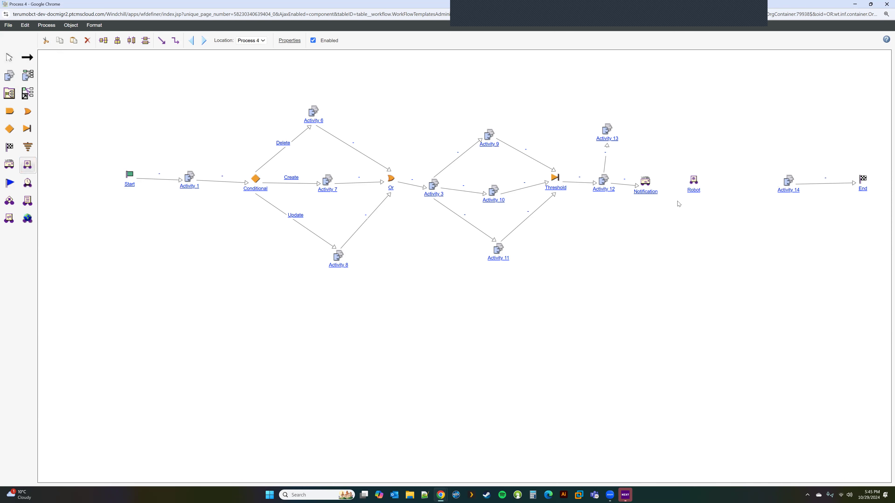
pyautogui.doubleClick(693, 180)
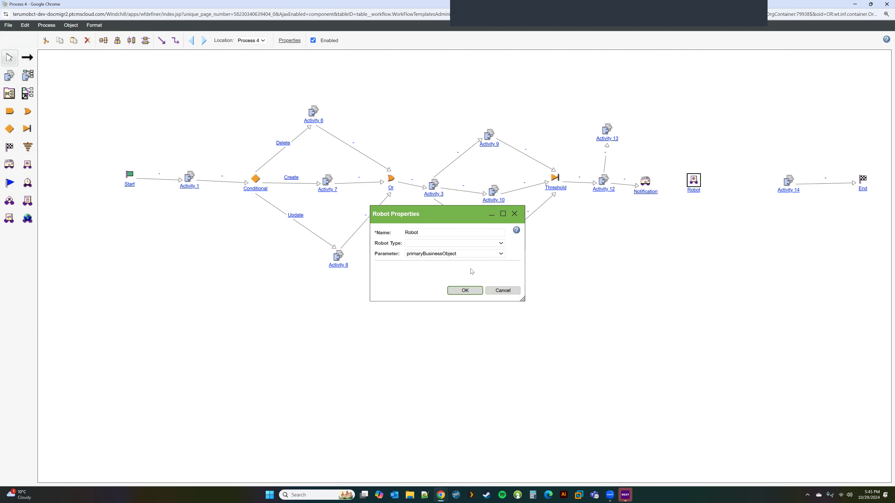
pyautogui.click(421, 244)
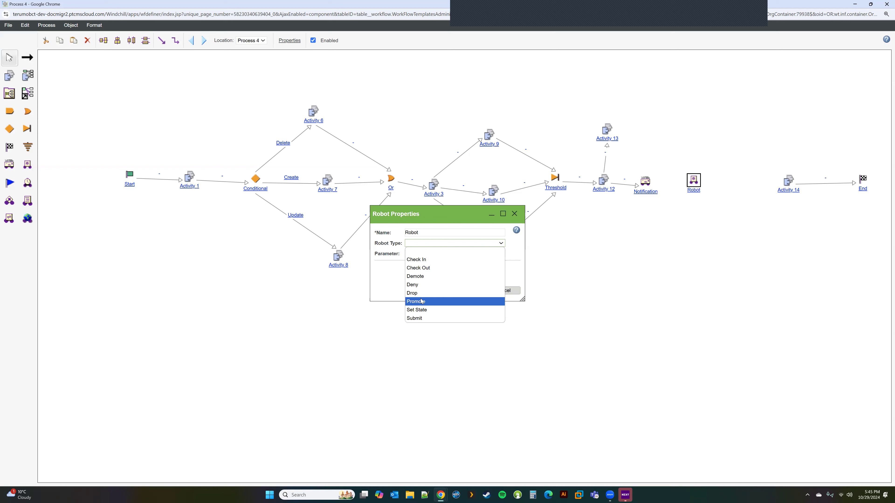
pyautogui.click(421, 311)
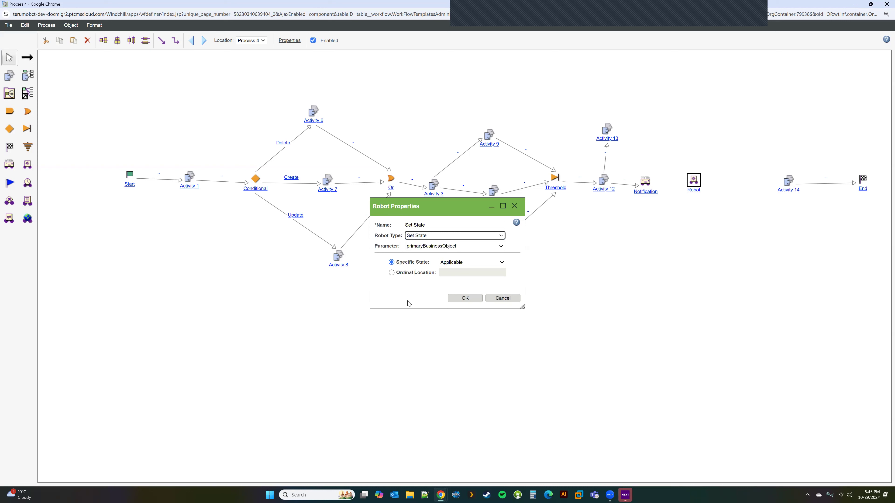
pyautogui.moveTo(461, 212); pyautogui.dragTo(479, 307)
pyautogui.click(519, 394)
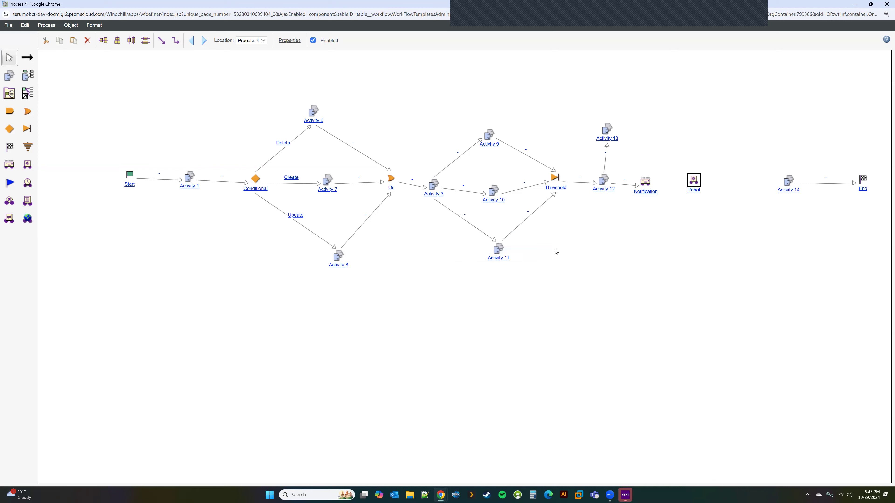
# Configure the robot as Set State with target state Released and confirm.
pyautogui.doubleClick(697, 180)
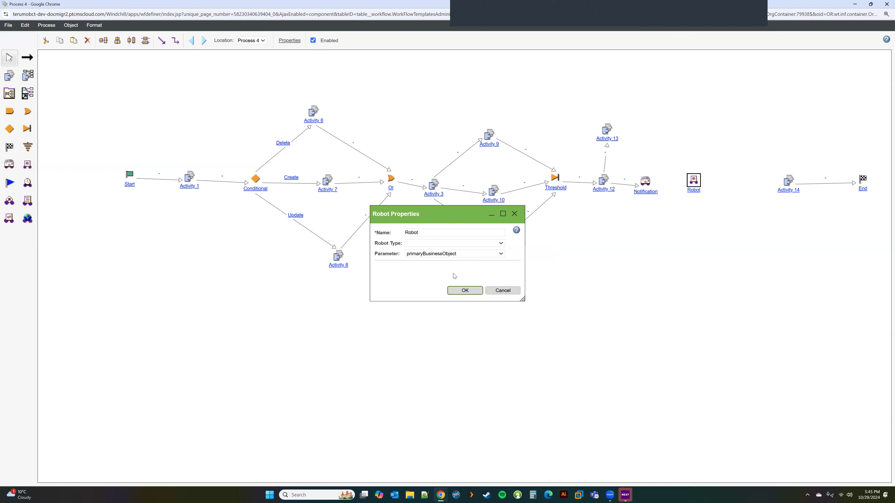
pyautogui.click(438, 243)
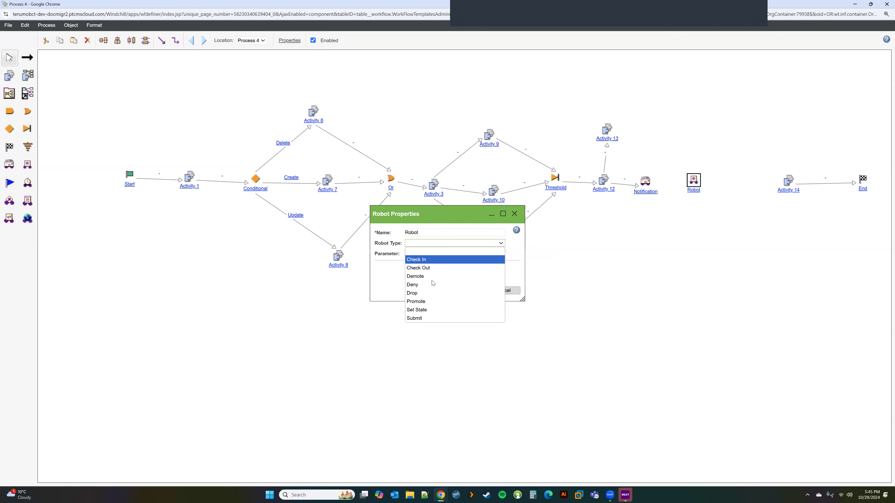
pyautogui.click(440, 309)
pyautogui.click(457, 263)
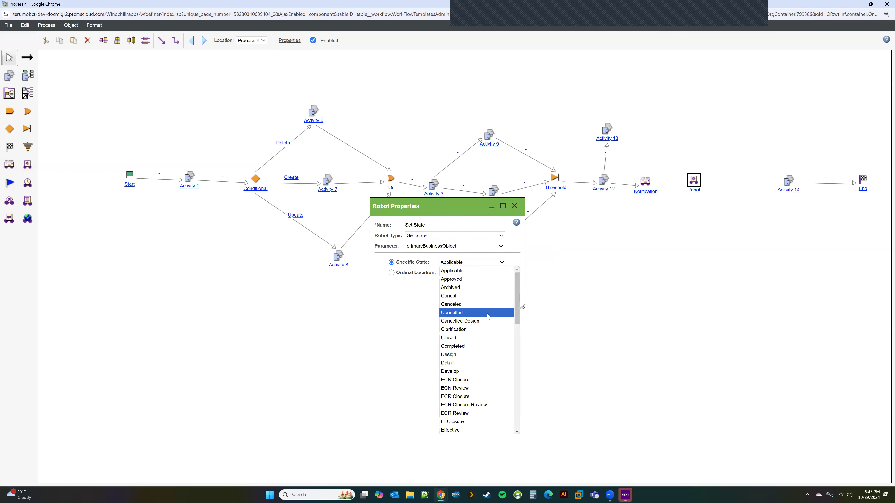
pyautogui.scroll(-10, 487, 314)
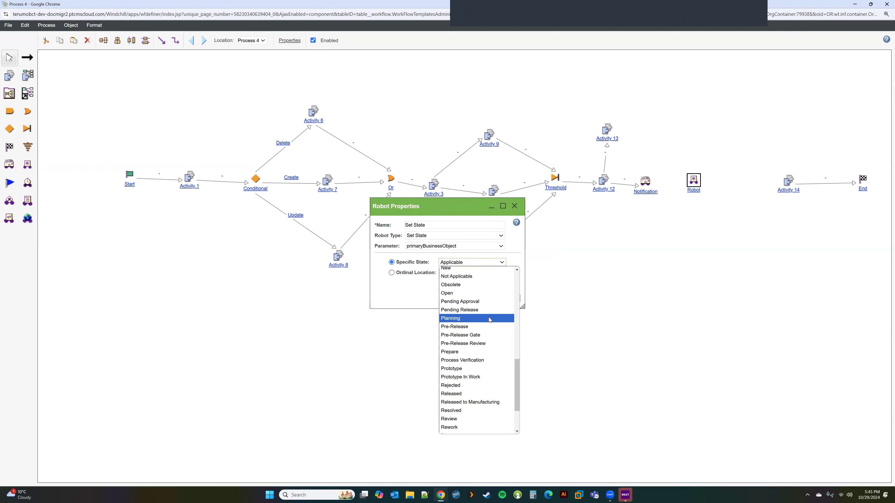
pyautogui.click(458, 394)
pyautogui.click(465, 298)
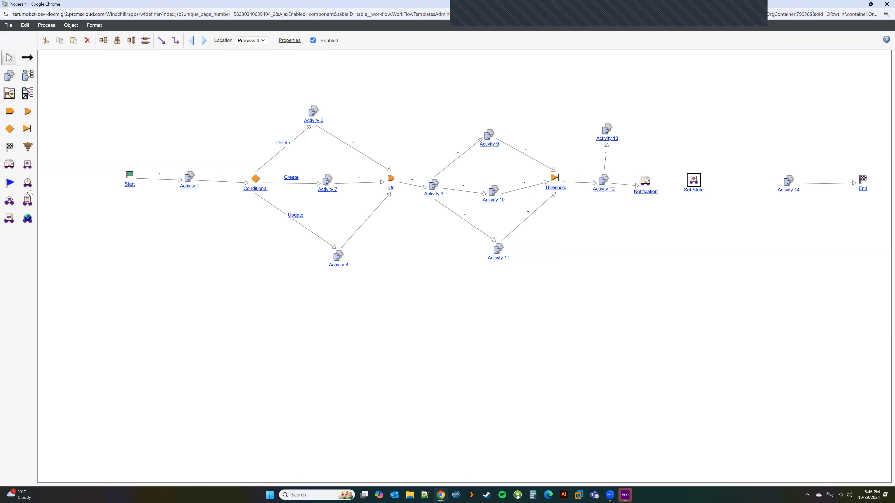
# Place Checkpoint 1, delete the Or→Activity 3 link, and move Checkpoint 1 into that gap.
pyautogui.click(9, 183)
pyautogui.click(452, 327)
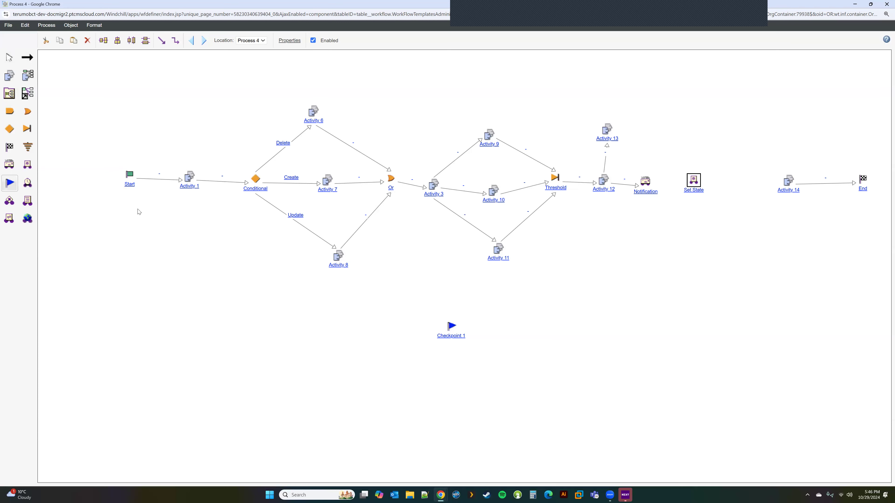
pyautogui.click(407, 185)
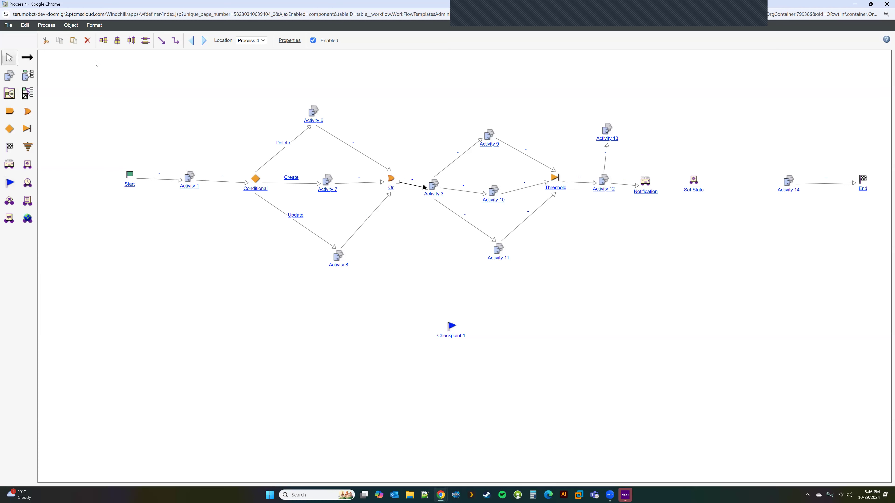
pyautogui.click(88, 42)
pyautogui.moveTo(455, 329); pyautogui.dragTo(409, 186)
# Link Or to Checkpoint 1 and review its properties without changing anything.
pyautogui.click(27, 58)
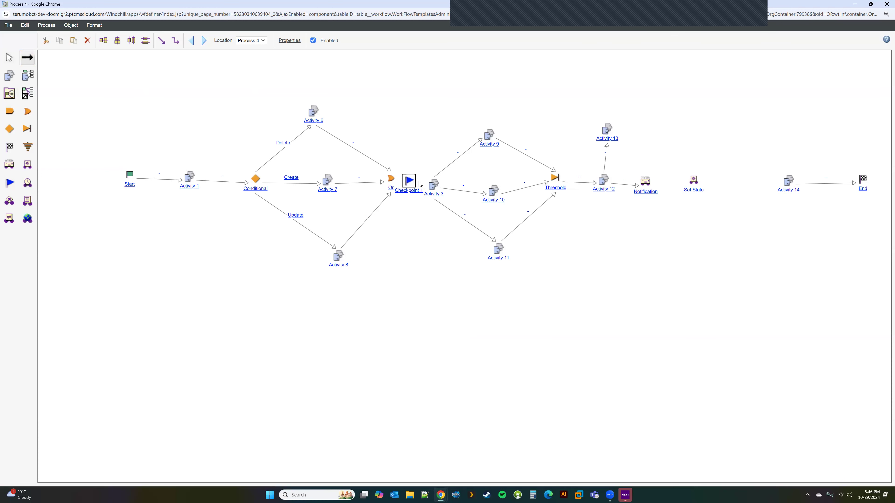
pyautogui.moveTo(390, 180); pyautogui.dragTo(436, 189)
pyautogui.click(9, 57)
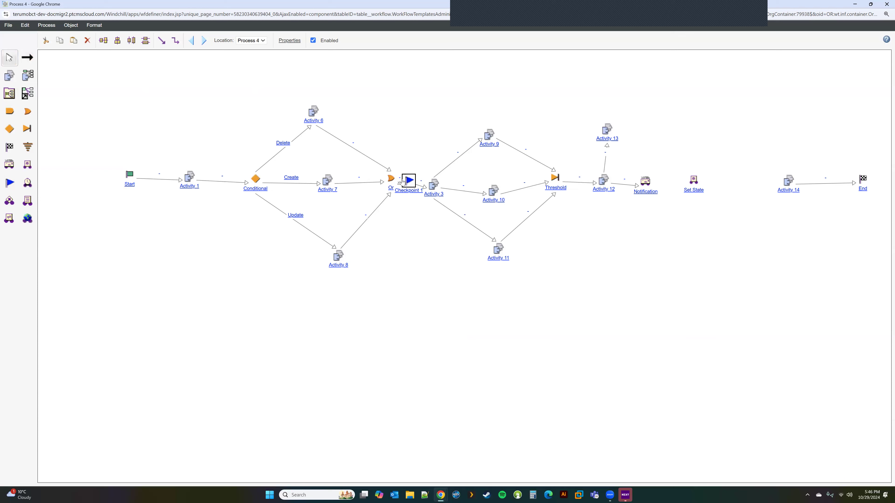
pyautogui.doubleClick(411, 183)
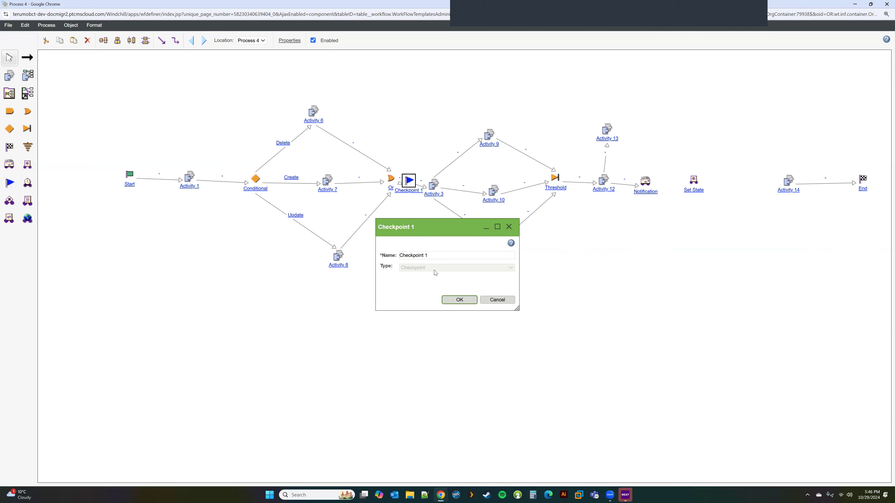
pyautogui.click(496, 300)
pyautogui.doubleClick(410, 192)
pyautogui.tripleClick(438, 257)
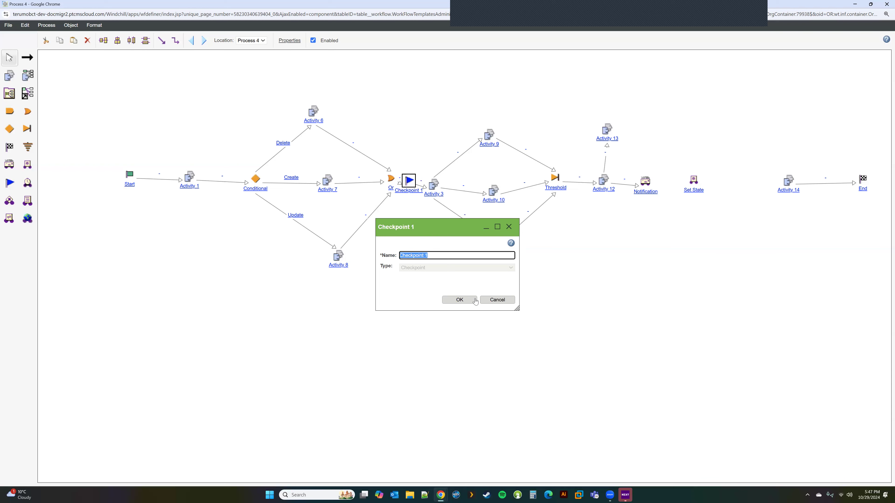
pyautogui.click(497, 300)
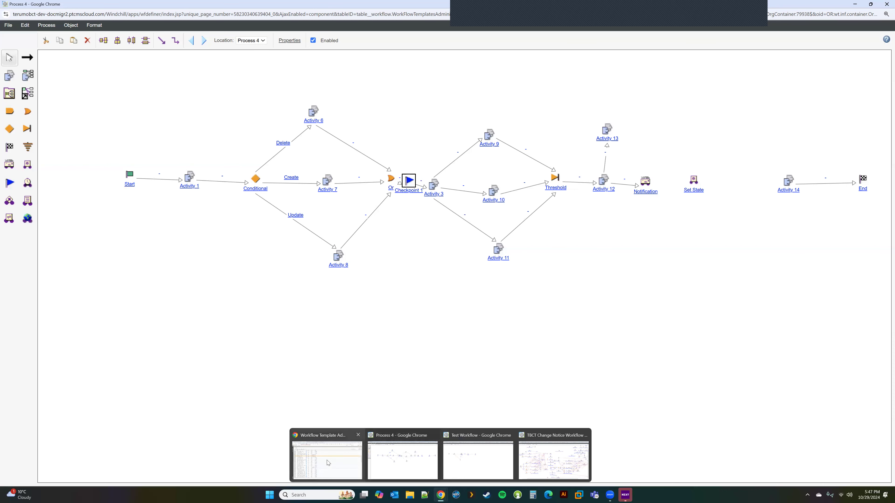
# Start a Check Out/Check In subscription on the Record document, cancel it, then return to Process 4.
pyautogui.click(324, 458)
pyautogui.click(295, 7)
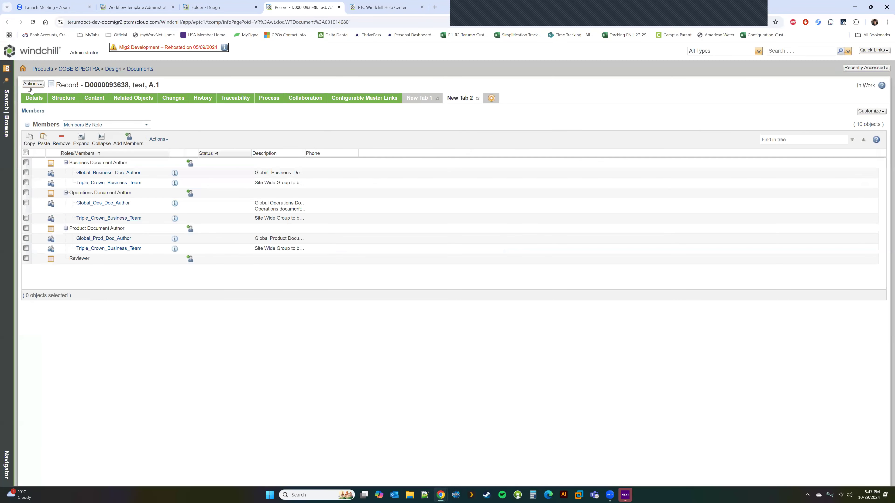
pyautogui.click(32, 83)
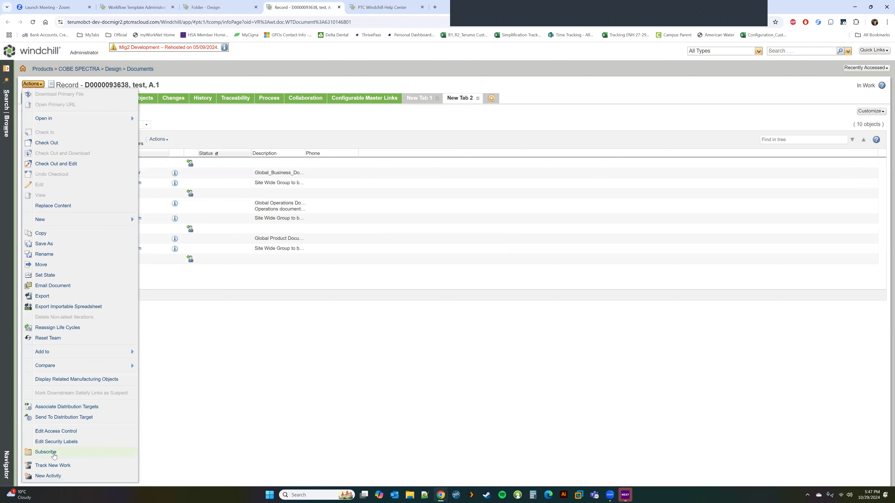
pyautogui.click(46, 453)
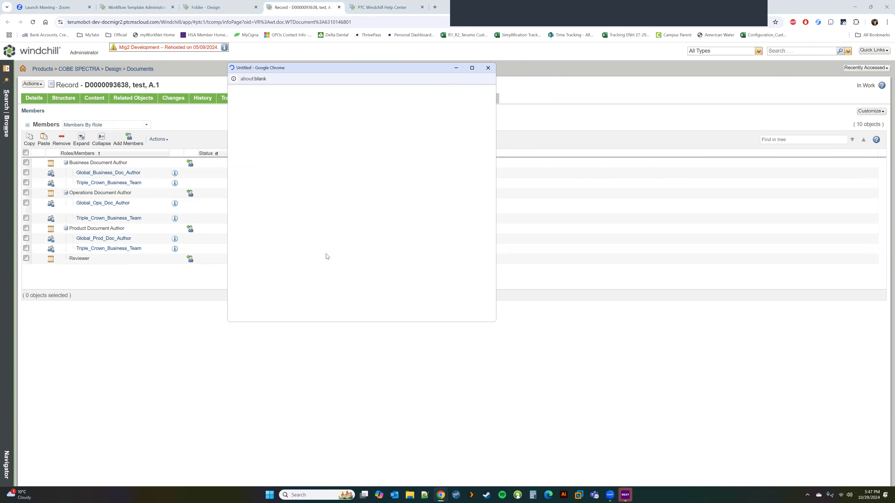
pyautogui.click(300, 172)
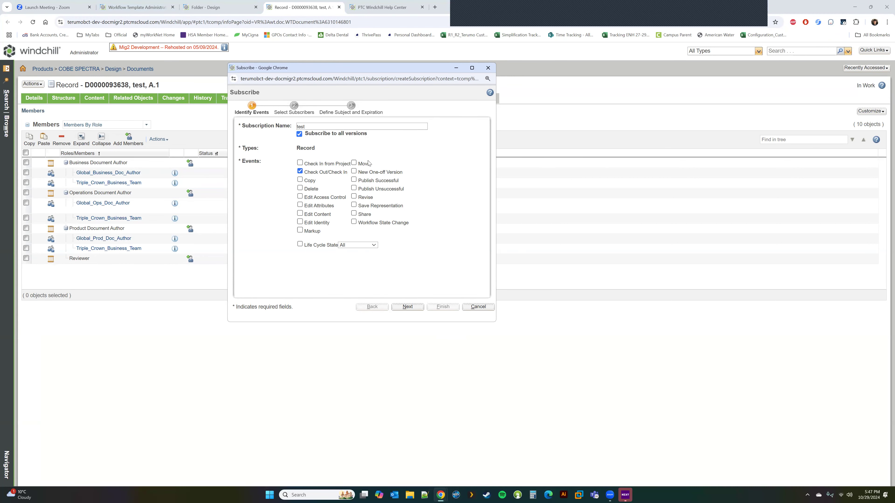
pyautogui.click(477, 306)
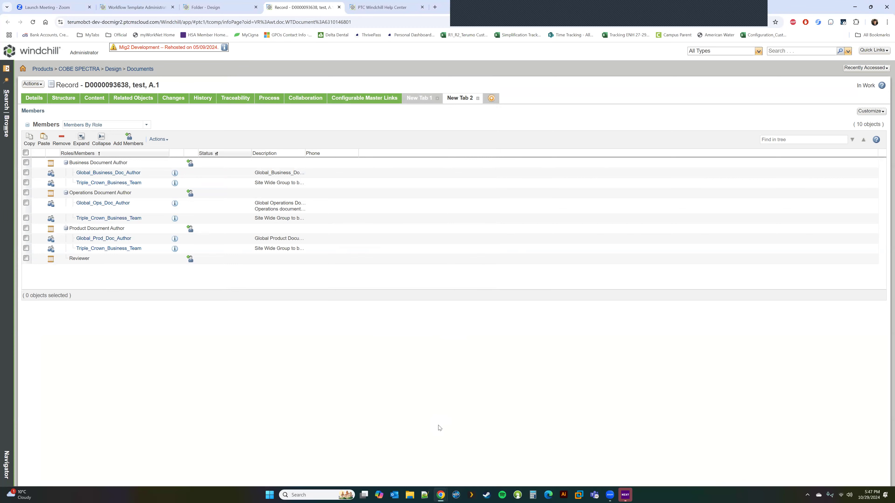
pyautogui.moveTo(440, 495)
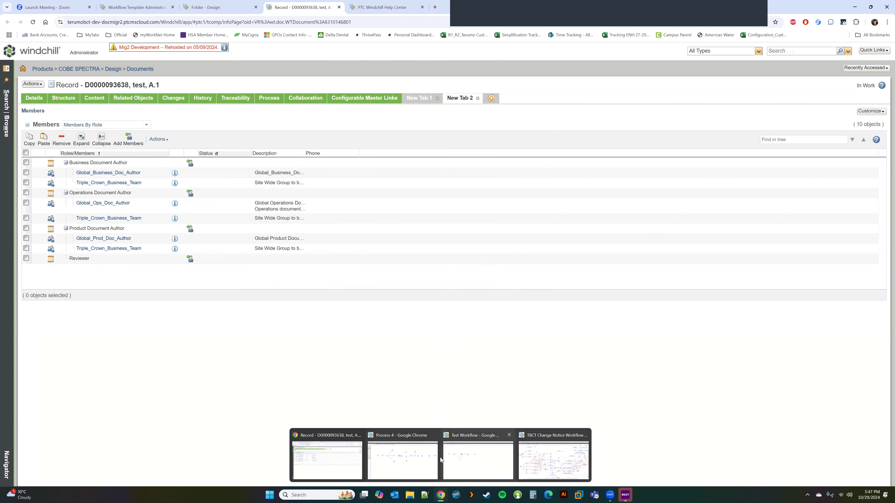
pyautogui.click(414, 460)
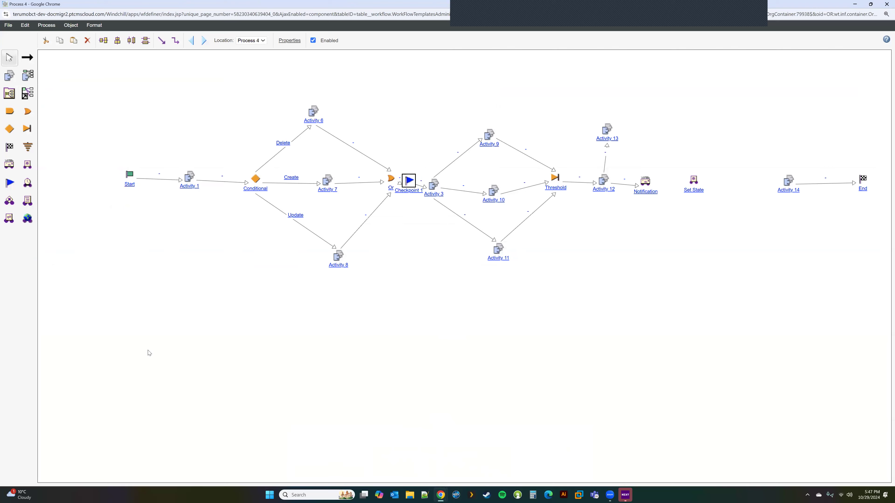
# Place a Timer node between Set State and Activity 14 and link Notification to Set State.
pyautogui.click(28, 183)
pyautogui.click(735, 183)
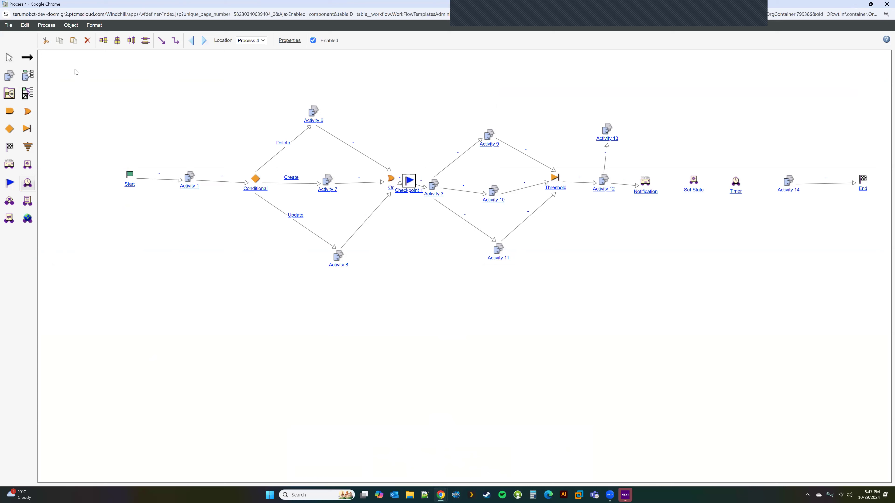
pyautogui.click(27, 57)
pyautogui.moveTo(645, 183); pyautogui.dragTo(788, 184)
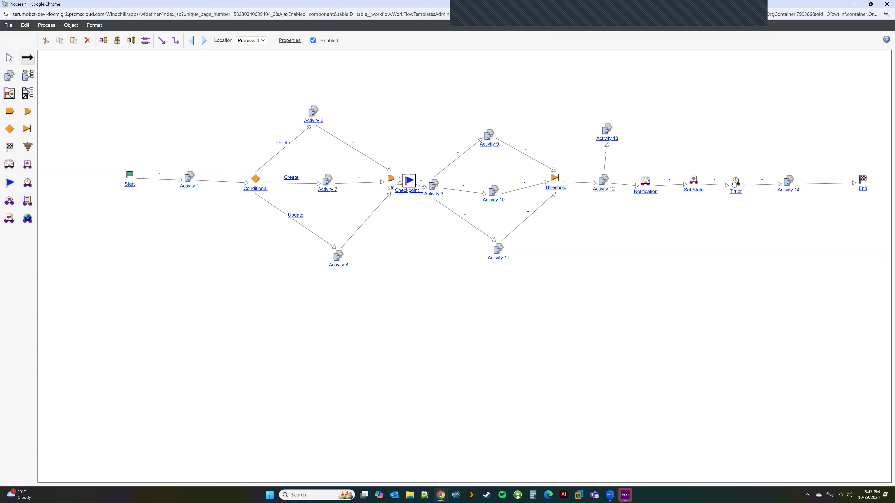
pyautogui.click(10, 57)
# Set the Timer to wait 30 minutes and confirm.
pyautogui.doubleClick(736, 182)
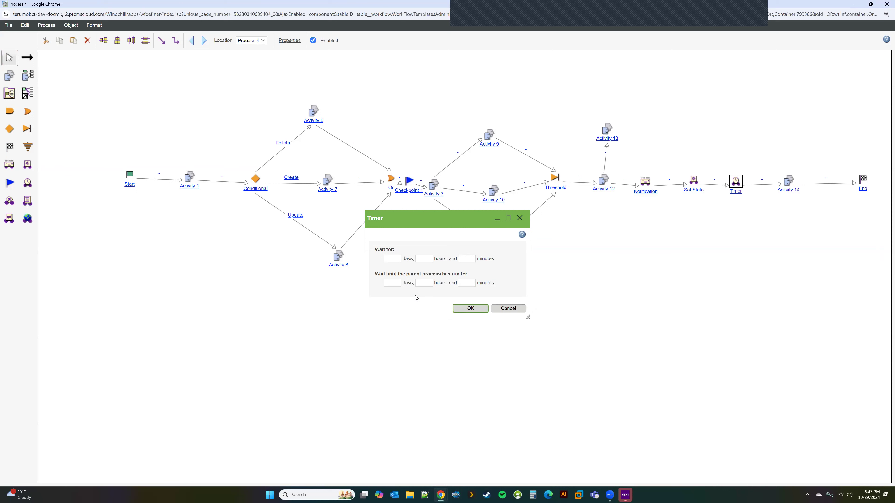
pyautogui.click(395, 257)
pyautogui.click(462, 257)
pyautogui.write('30')
pyautogui.click(470, 309)
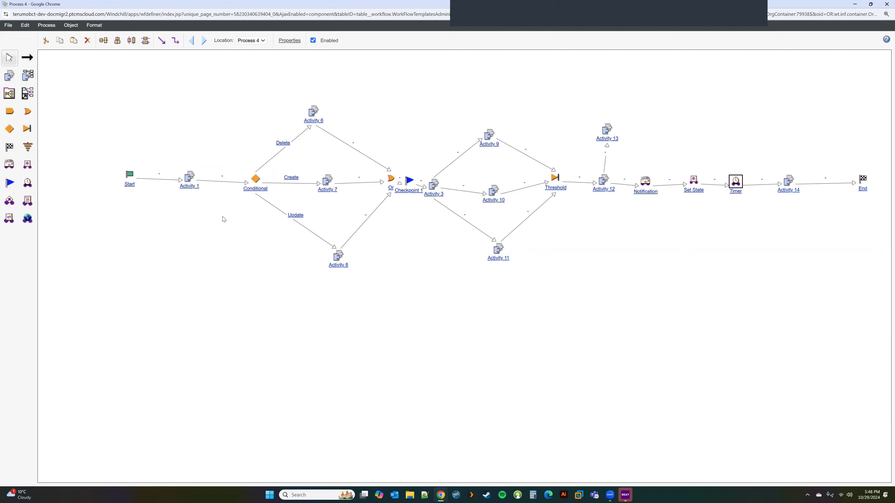
# Place an Expression node and move it below the Timer.
pyautogui.click(10, 202)
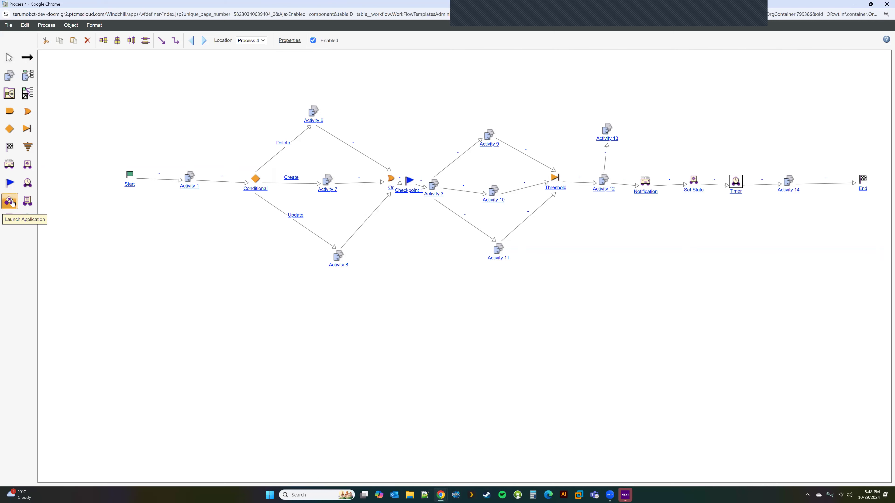
pyautogui.click(28, 202)
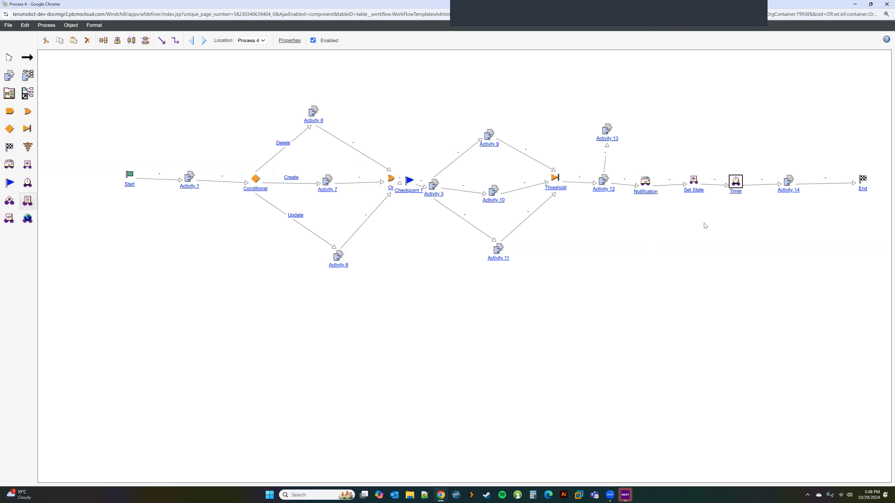
pyautogui.click(643, 248)
pyautogui.click(9, 59)
pyautogui.moveTo(641, 248); pyautogui.dragTo(733, 219)
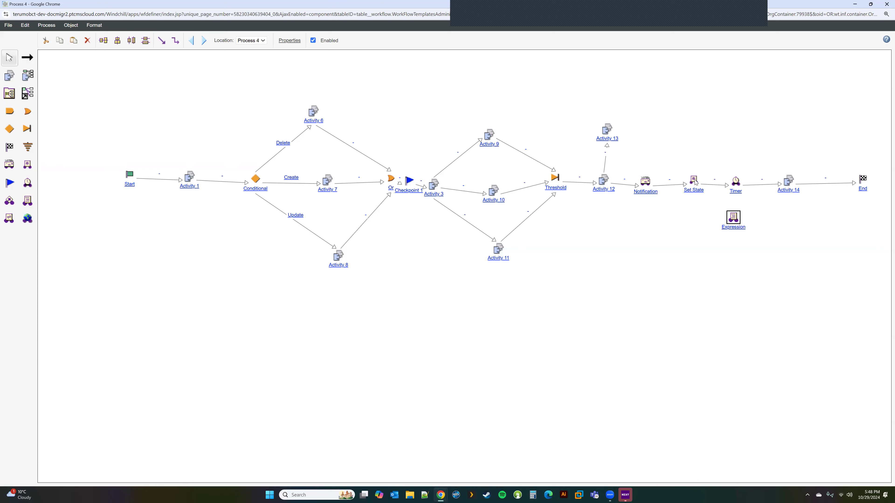
# Review the Expression node's settings without changes, then add a Synchronize node.
pyautogui.doubleClick(736, 219)
pyautogui.click(326, 215)
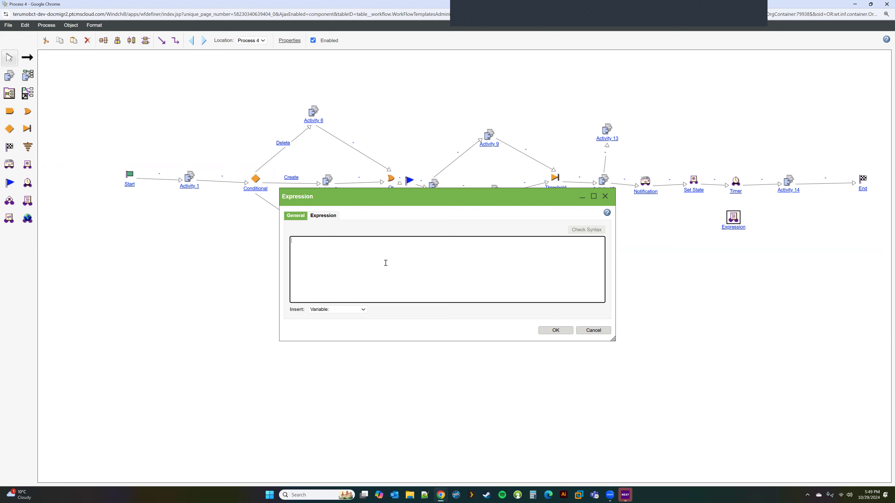
pyautogui.click(597, 330)
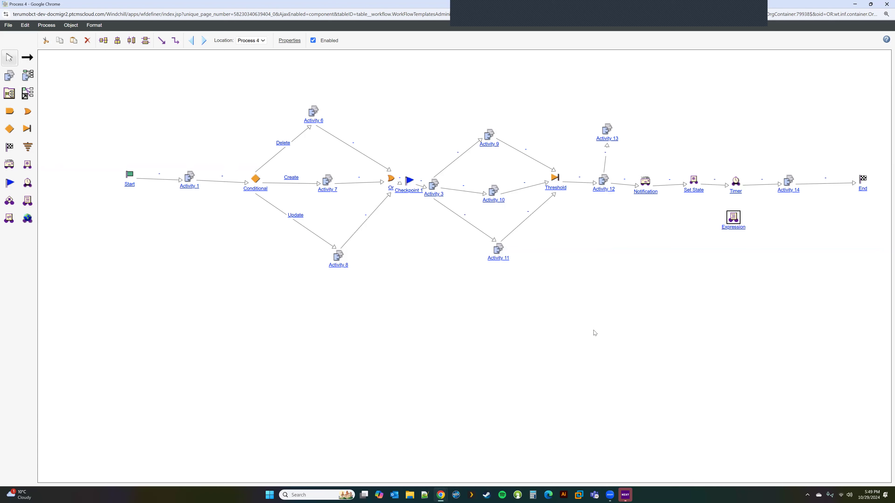
pyautogui.click(10, 218)
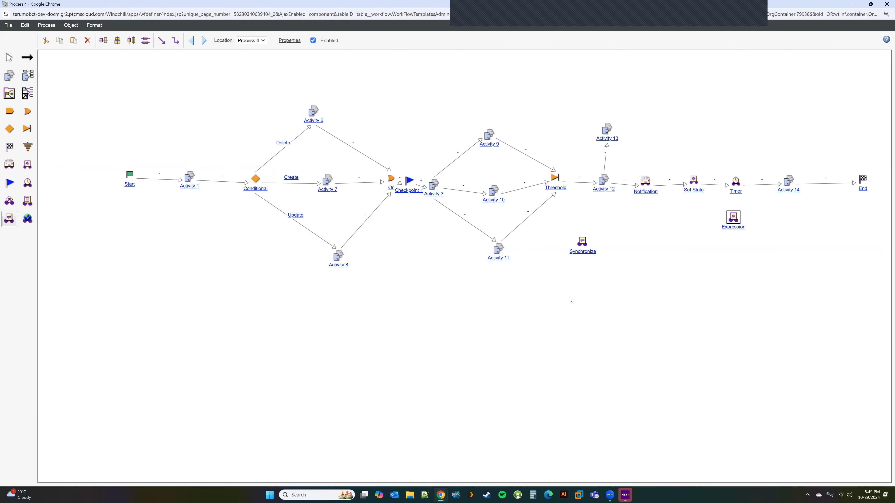
# Open the Synchronize node's widened properties and choose Object Event on its Synchronize tab.
pyautogui.click(6, 59)
pyautogui.doubleClick(582, 242)
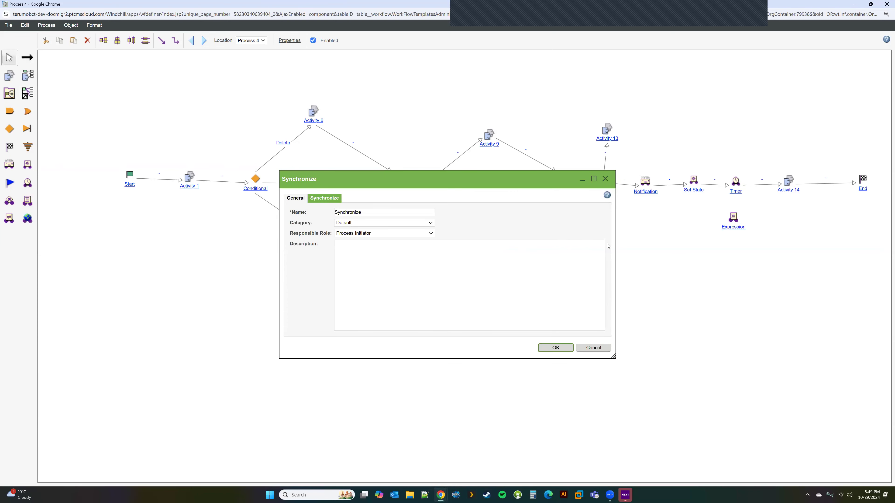
pyautogui.moveTo(615, 253); pyautogui.dragTo(779, 242)
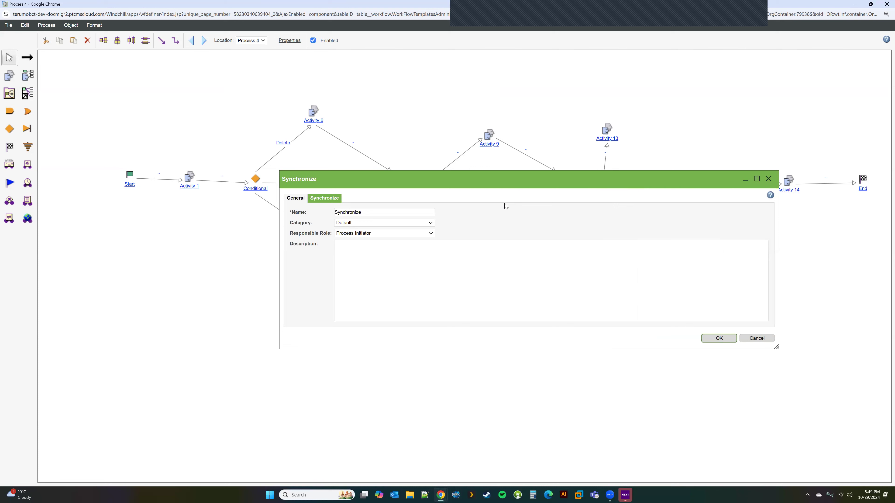
pyautogui.click(324, 198)
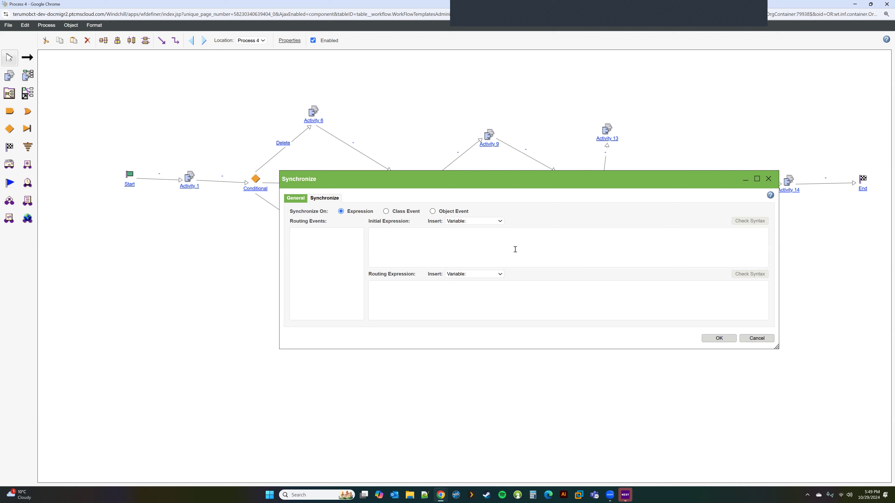
pyautogui.click(448, 296)
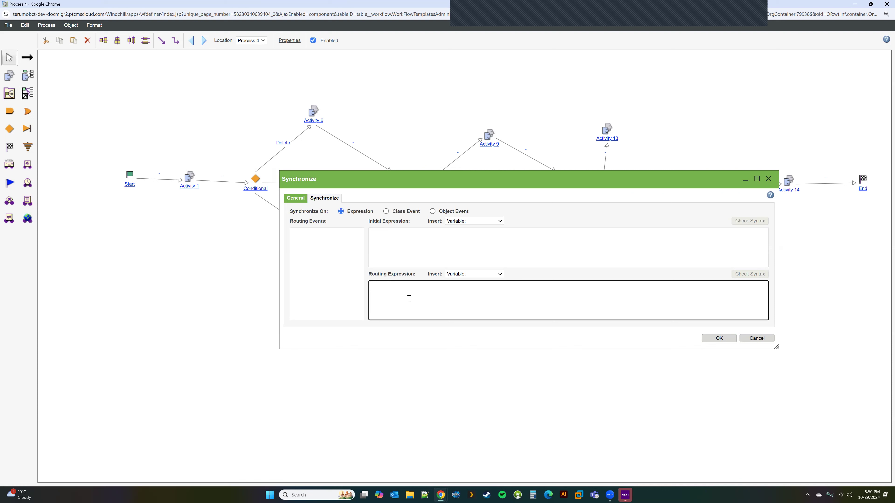
pyautogui.click(433, 212)
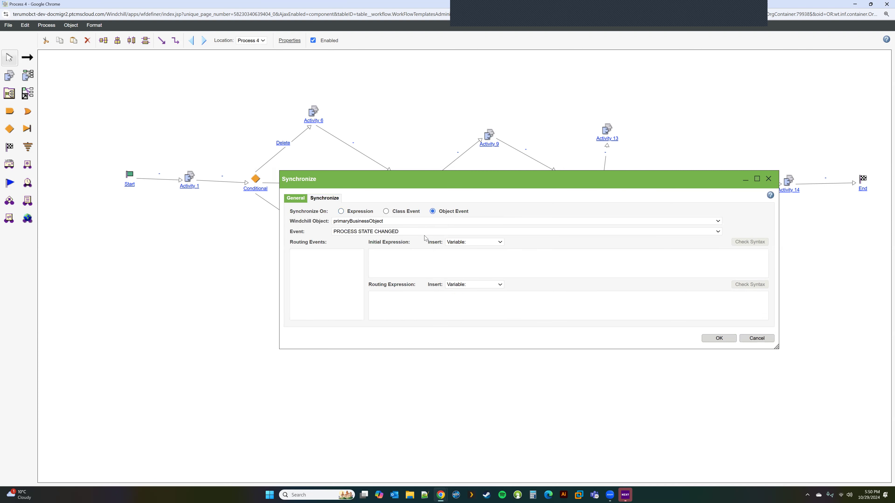
# Pick CHANGE NOTICE STATE CHANGE as the event, switch to Class Event, then cancel.
pyautogui.click(434, 231)
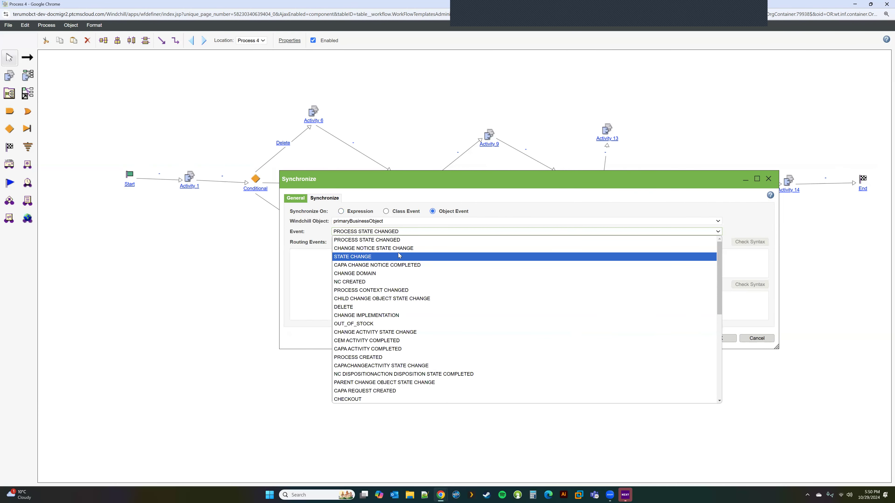
pyautogui.click(403, 248)
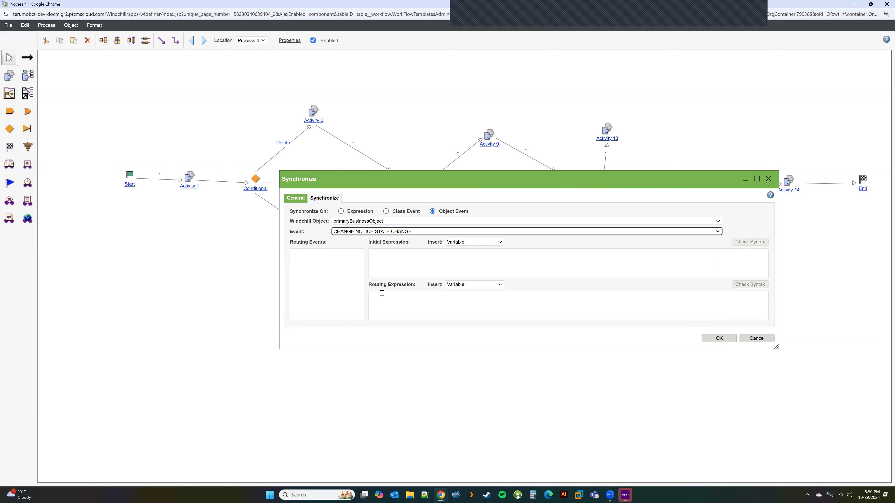
pyautogui.click(386, 211)
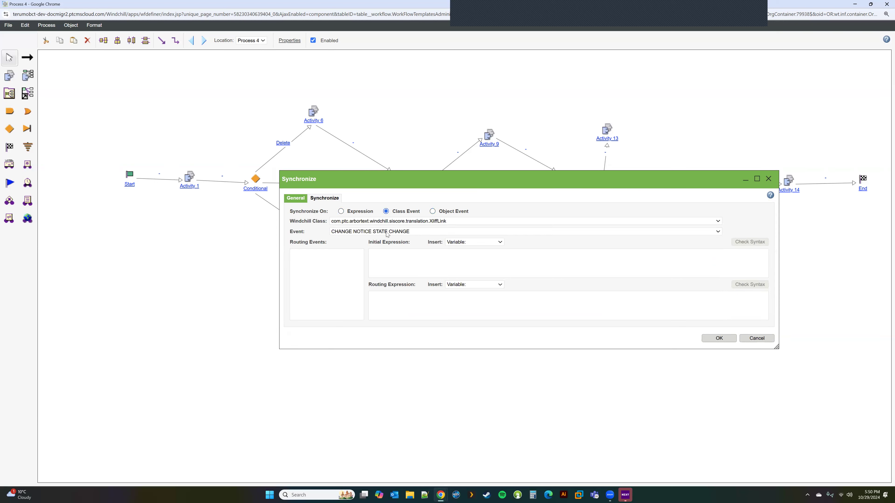
pyautogui.click(757, 339)
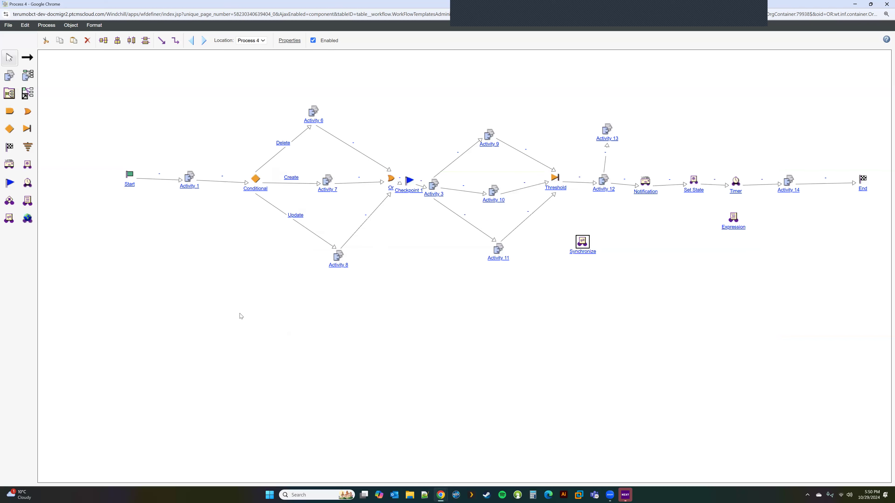
# Place a URL Robot node below the diagram and close its properties unchanged.
pyautogui.click(29, 220)
pyautogui.click(472, 311)
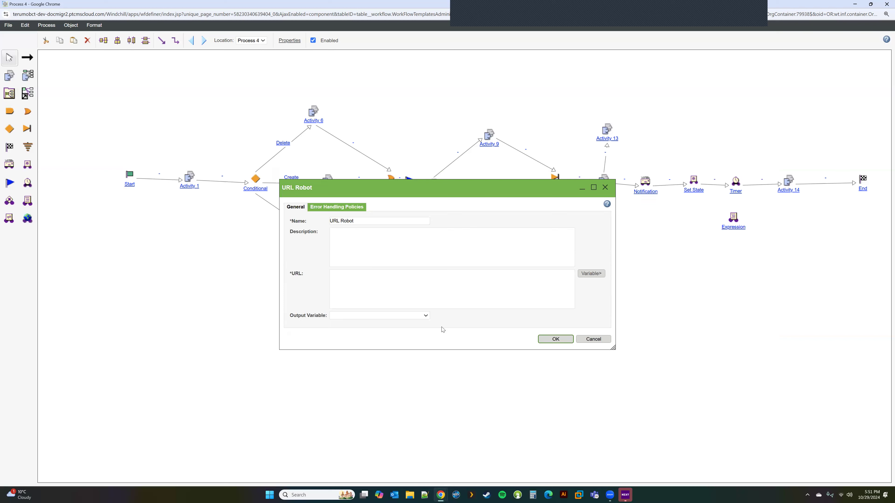
pyautogui.click(583, 339)
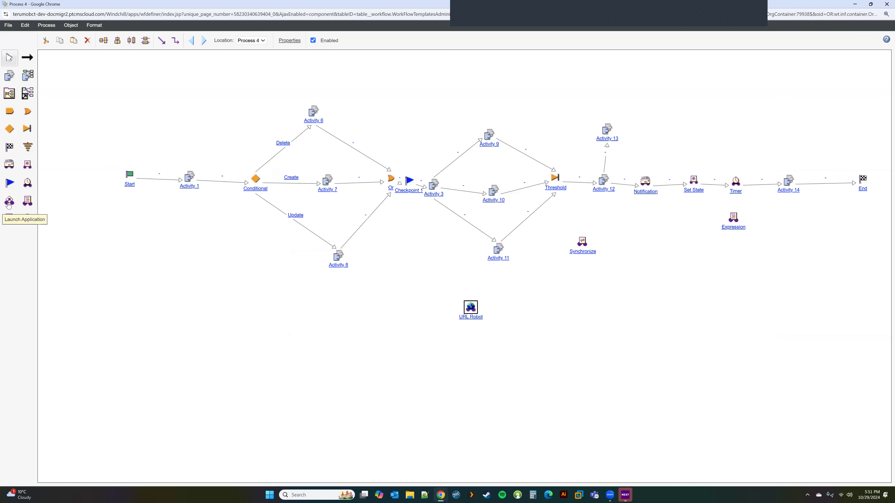
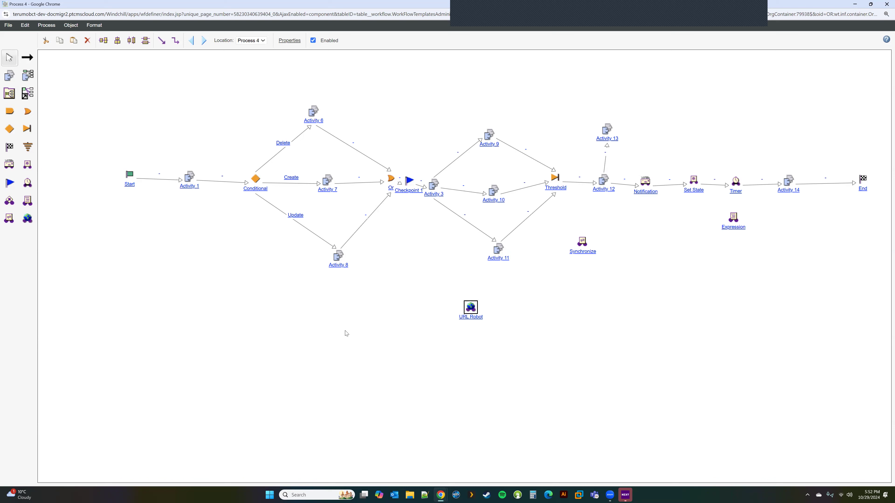
# Inspect the deadline days field in Activity 1's properties, then cancel without changes.
pyautogui.doubleClick(190, 179)
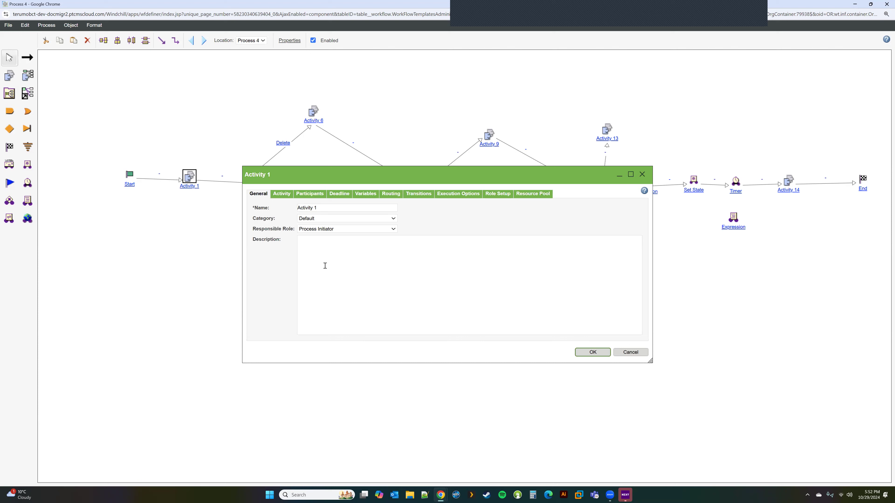
pyautogui.click(340, 193)
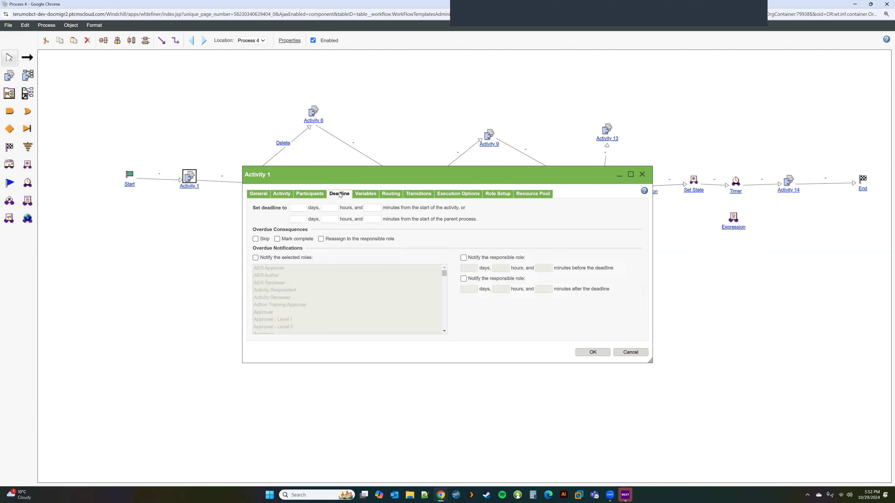
pyautogui.click(295, 208)
pyautogui.click(631, 353)
# Give Activity 12 a 1-day deadline from activity start and from parent process start.
pyautogui.doubleClick(601, 185)
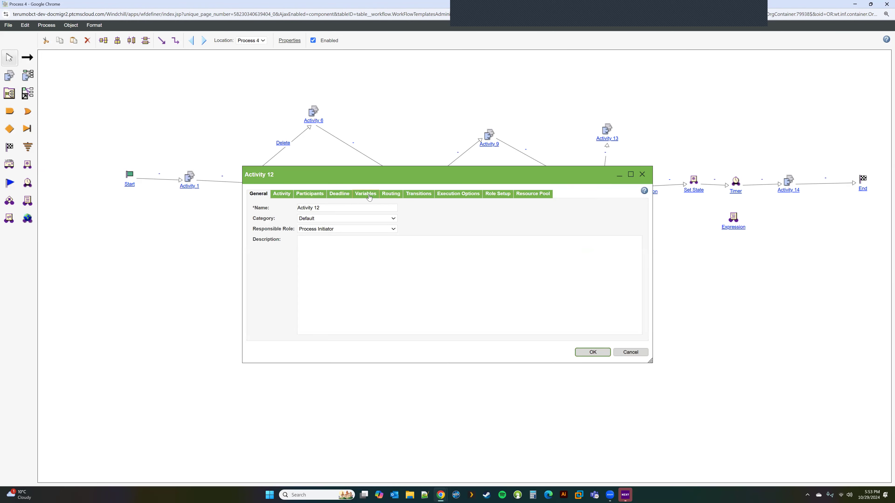
pyautogui.click(339, 193)
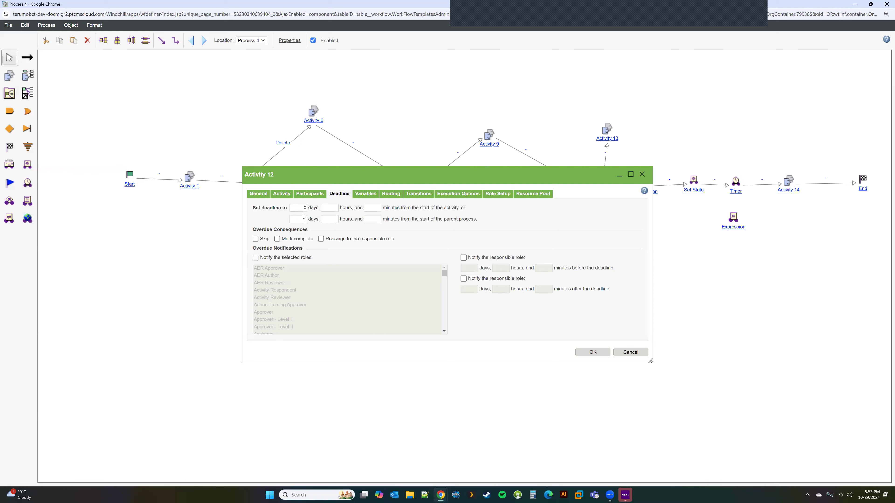
pyautogui.write('1')
pyautogui.moveTo(380, 184); pyautogui.dragTo(403, 282)
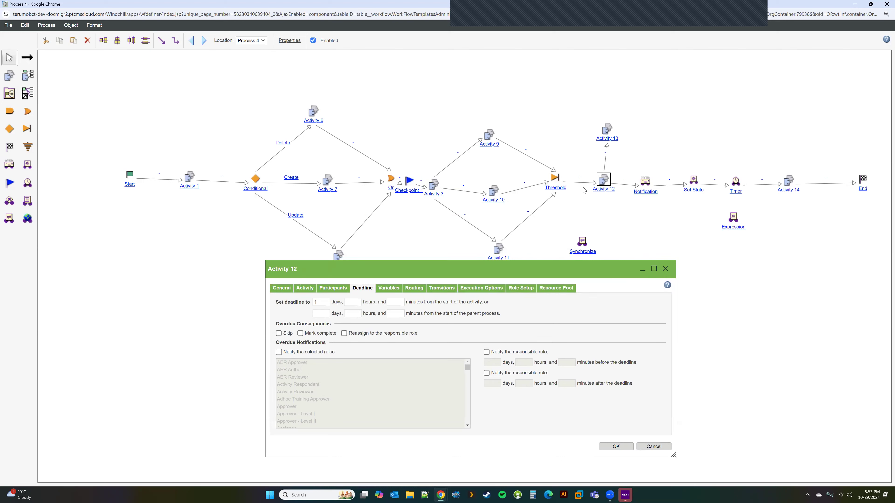
pyautogui.click(319, 314)
pyautogui.moveTo(581, 270); pyautogui.dragTo(519, 298)
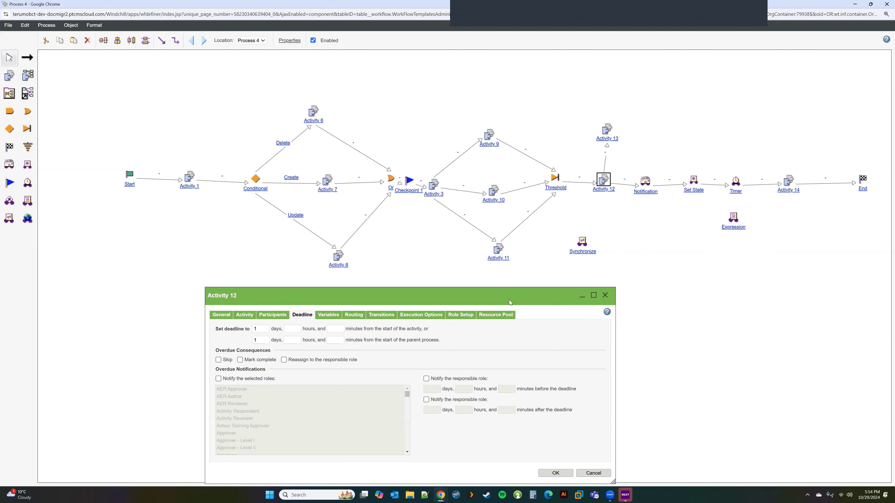
# Show Activity 12's participants in a widened properties dialog, with Creator as required assignee.
pyautogui.click(272, 315)
pyautogui.moveTo(617, 366); pyautogui.dragTo(891, 353)
pyautogui.moveTo(787, 303); pyautogui.dragTo(658, 234)
pyautogui.moveTo(761, 304); pyautogui.dragTo(881, 298)
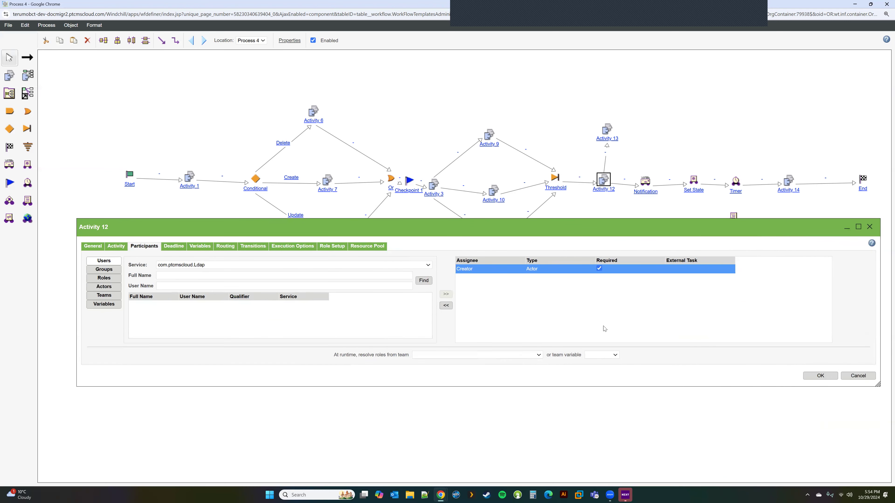
# Add the AER Approver role as a required assignee with Any, then cancel the properties.
pyautogui.click(101, 278)
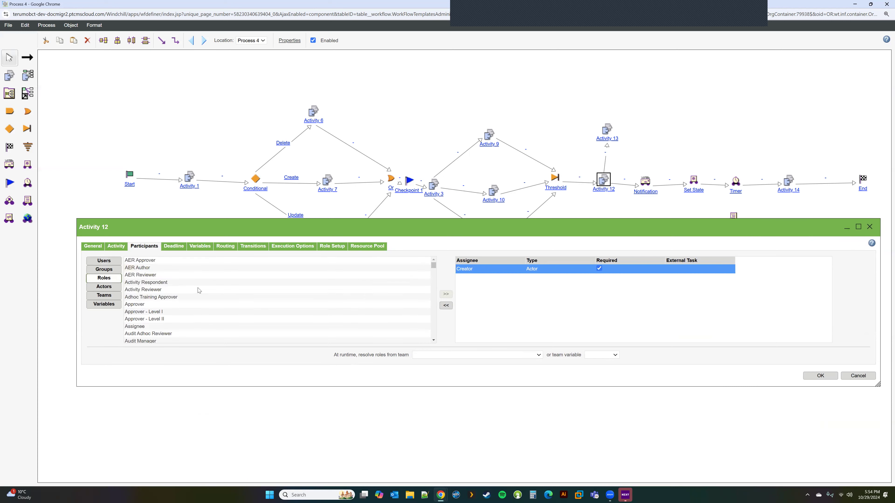
pyautogui.click(133, 260)
pyautogui.click(446, 294)
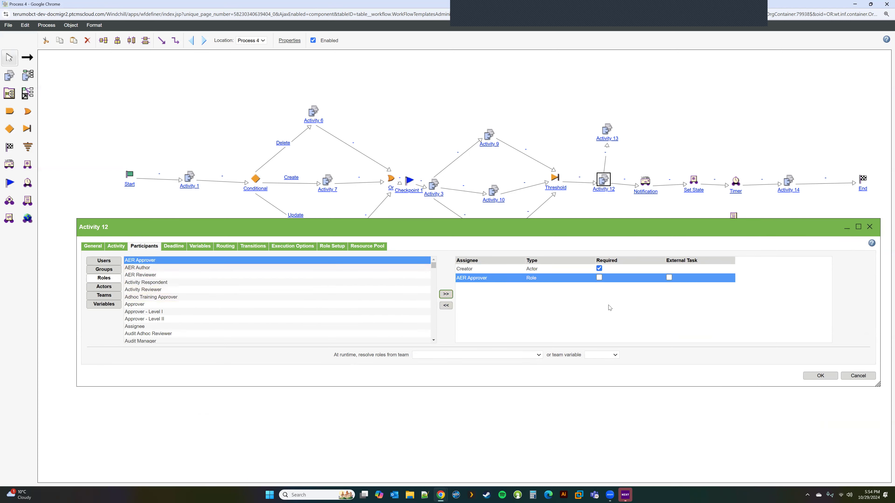
pyautogui.click(599, 268)
pyautogui.click(599, 277)
pyautogui.click(849, 305)
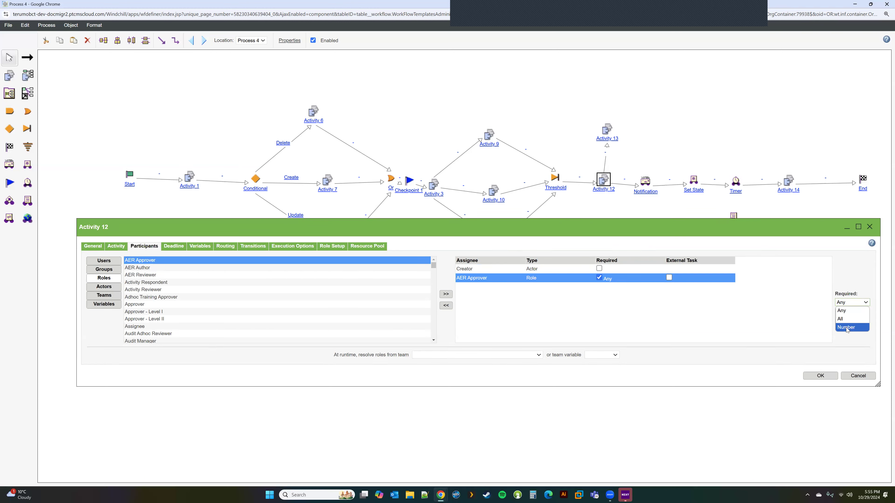
pyautogui.click(852, 344)
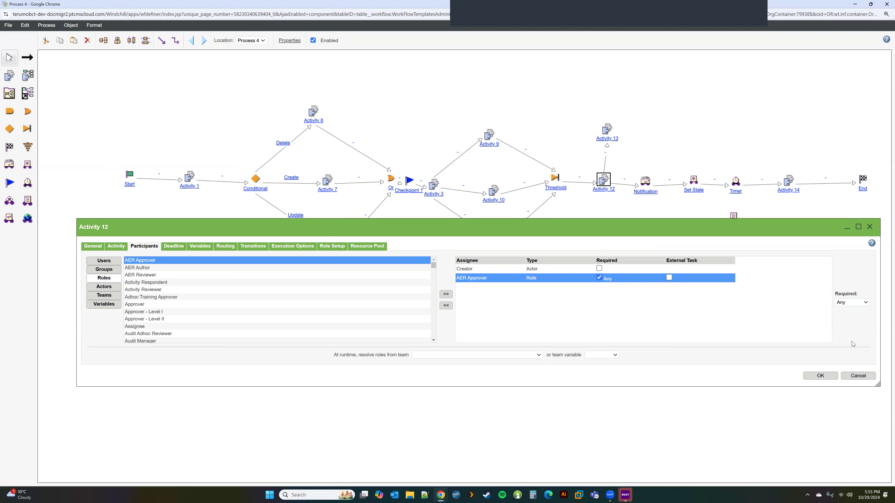
pyautogui.click(858, 376)
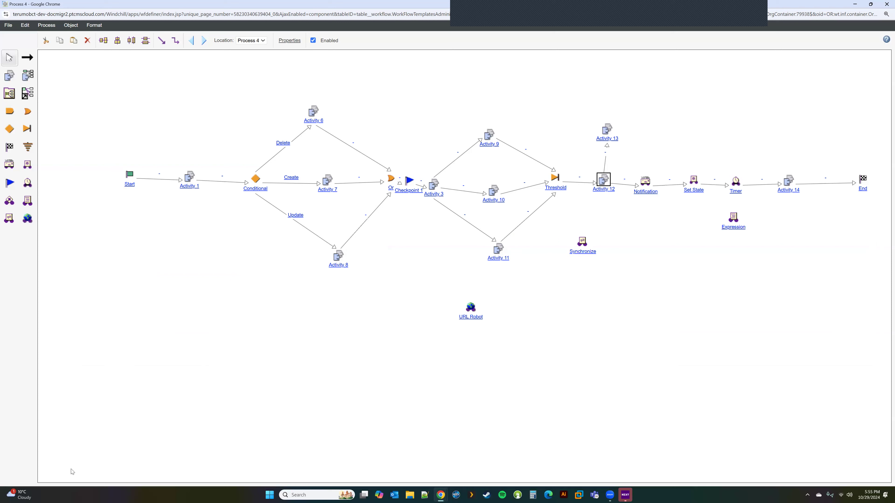
# Return to the Workflow Template Administration templates list.
pyautogui.moveTo(442, 495)
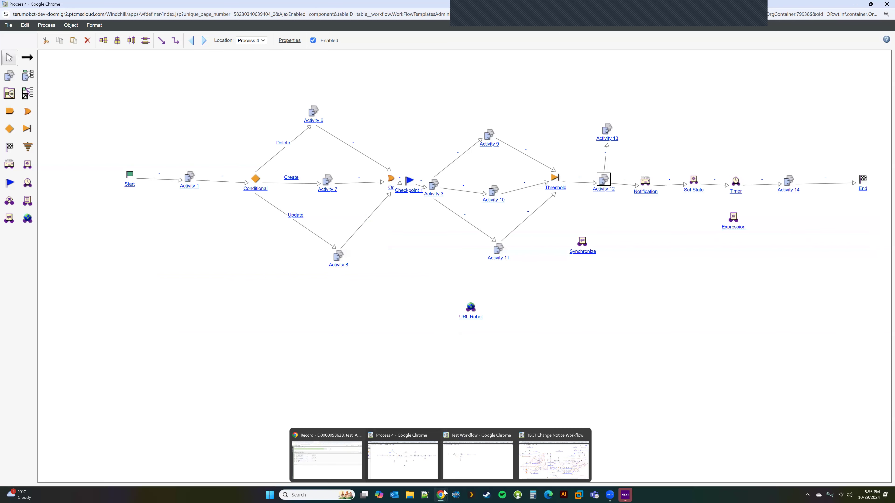
pyautogui.click(334, 456)
pyautogui.click(138, 7)
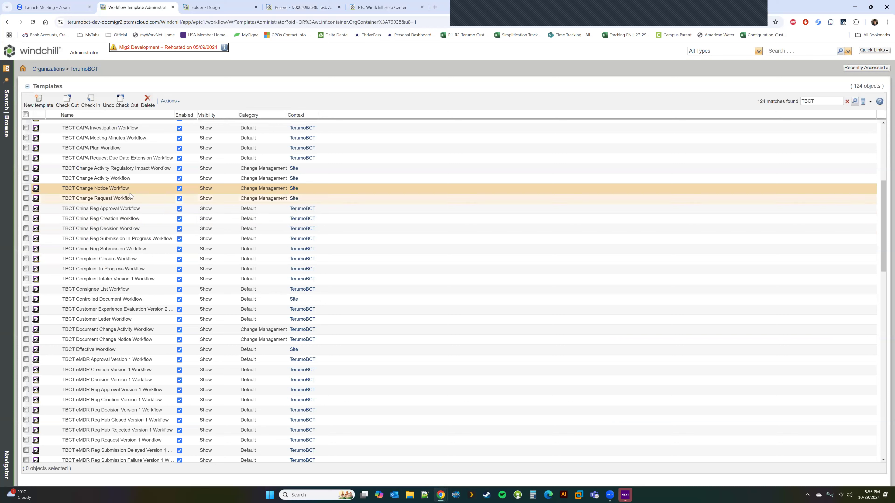
# Open the TBCT Change Notice Workflow's iteration history and view iteration 1's diagram.
pyautogui.rightClick(140, 188)
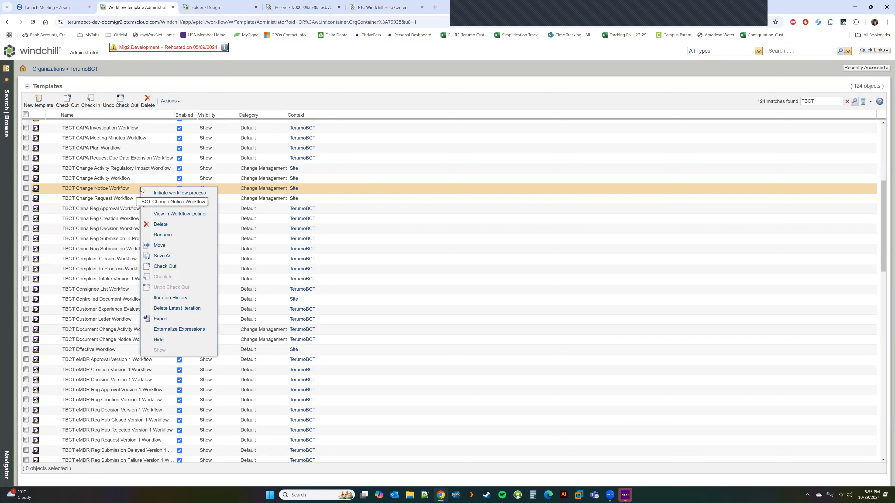
pyautogui.click(171, 298)
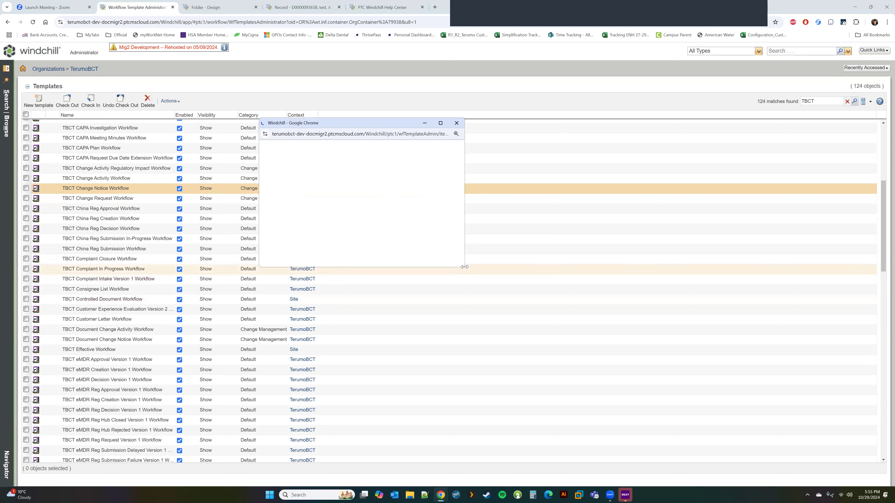
pyautogui.moveTo(465, 267); pyautogui.dragTo(604, 412)
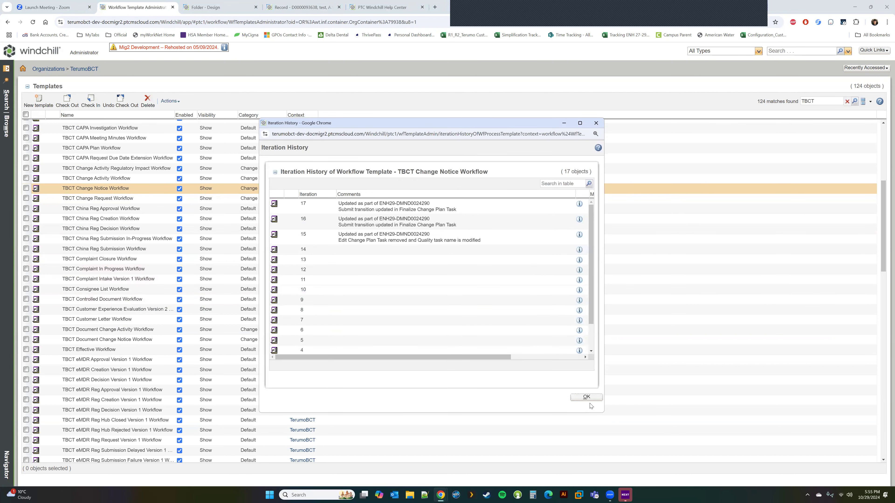
pyautogui.moveTo(591, 271)
pyautogui.mouseDown()
pyautogui.moveTo(595, 280)
pyautogui.moveTo(592, 263)
pyautogui.mouseUp()
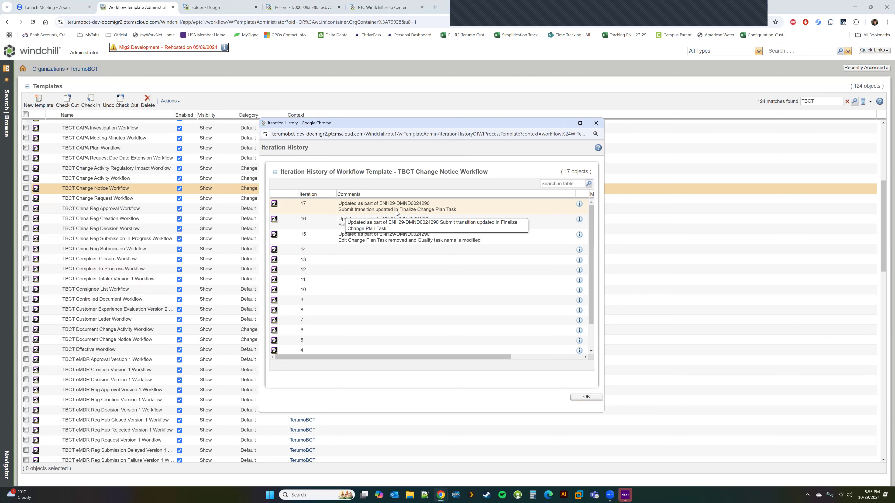
pyautogui.scroll(-1, 574, 338)
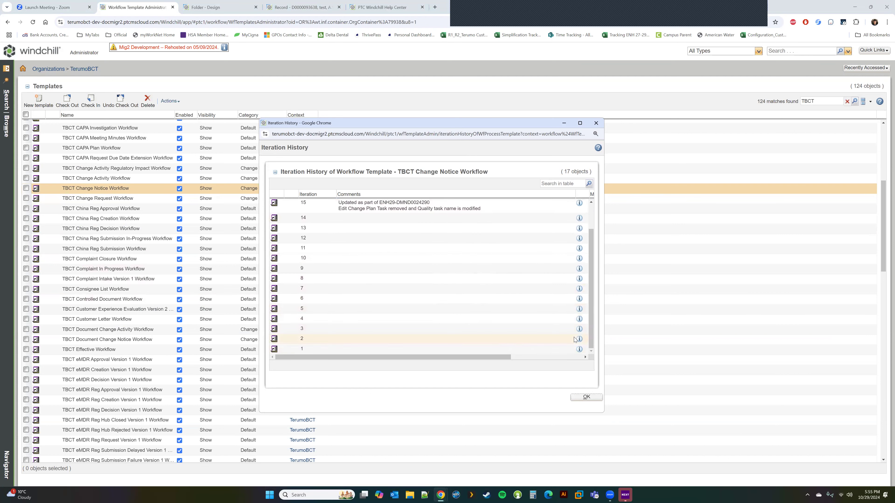
pyautogui.click(579, 349)
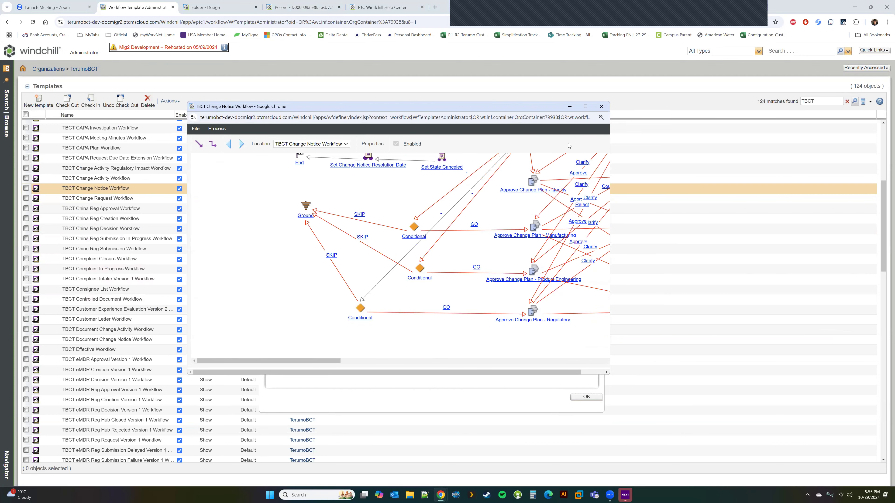
# Close iteration 1's diagram, then open iteration 14 and check its File menu.
pyautogui.click(602, 106)
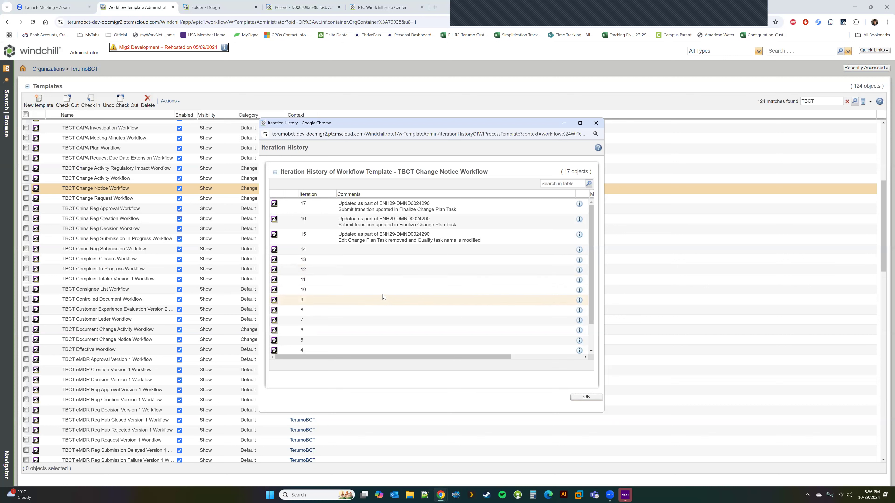
pyautogui.rightClick(363, 250)
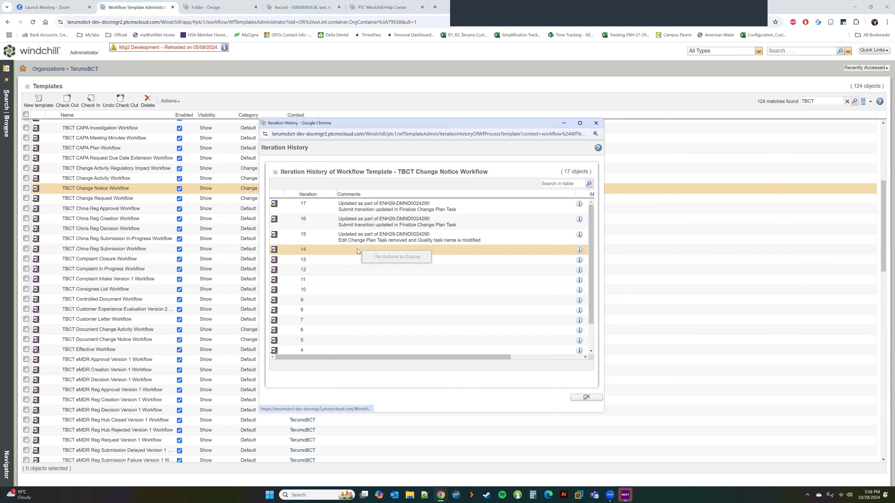
pyautogui.click(579, 250)
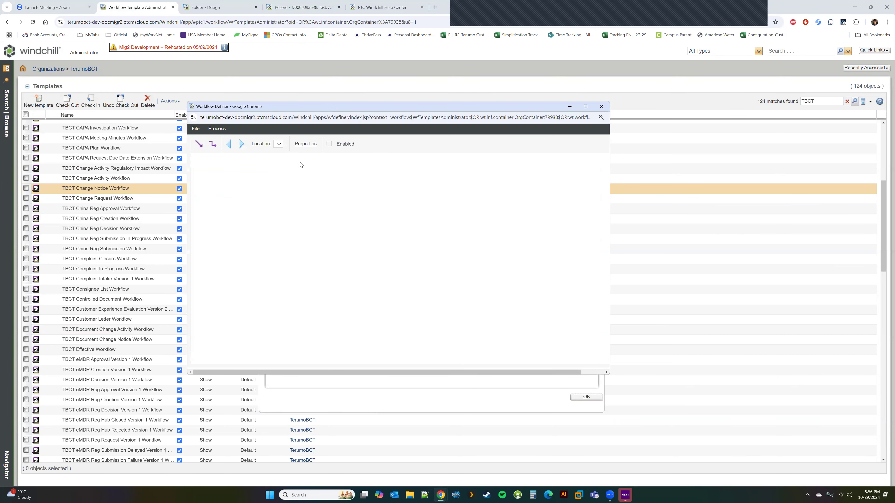
pyautogui.click(196, 129)
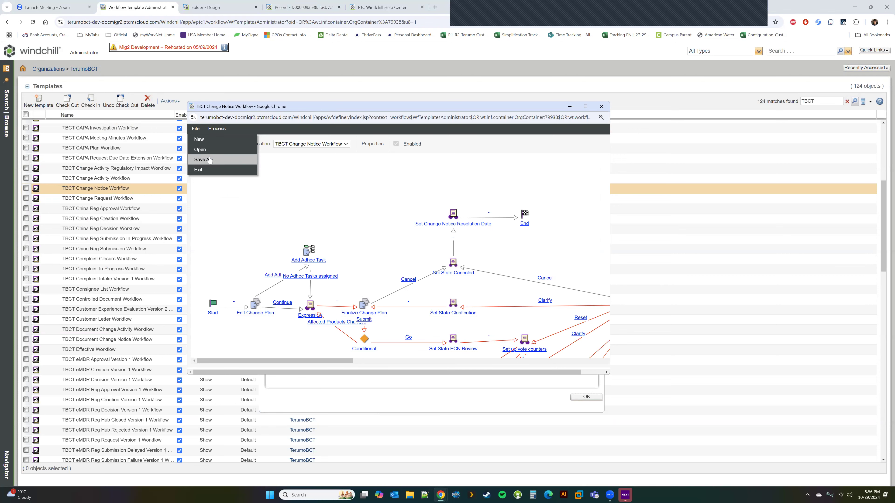
pyautogui.click(602, 107)
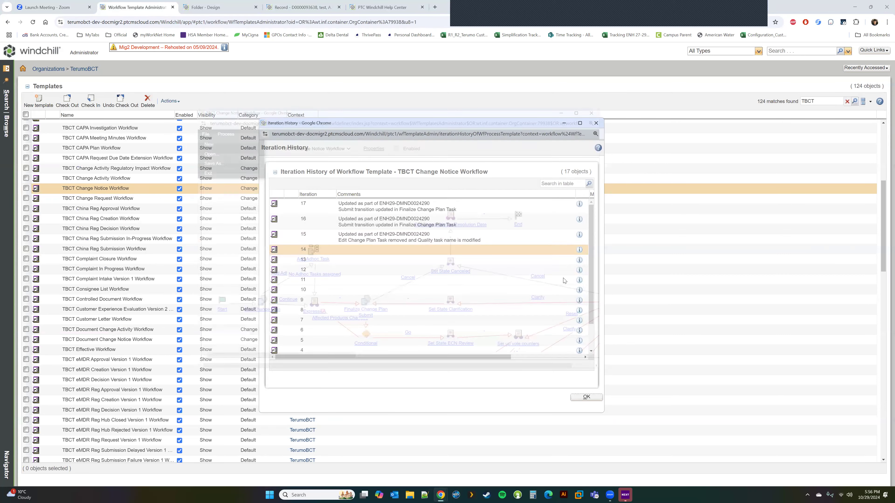
# View iteration 11's workflow diagram and File menu, then return to the iteration history.
pyautogui.click(579, 280)
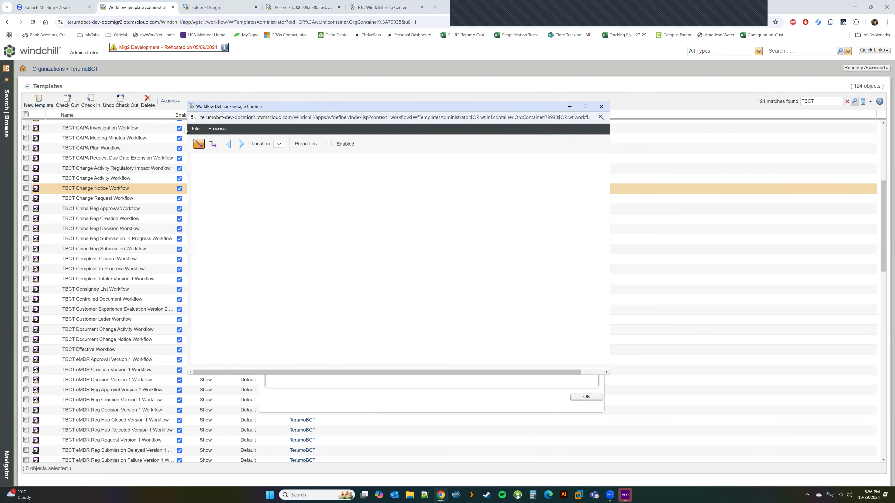
pyautogui.click(195, 129)
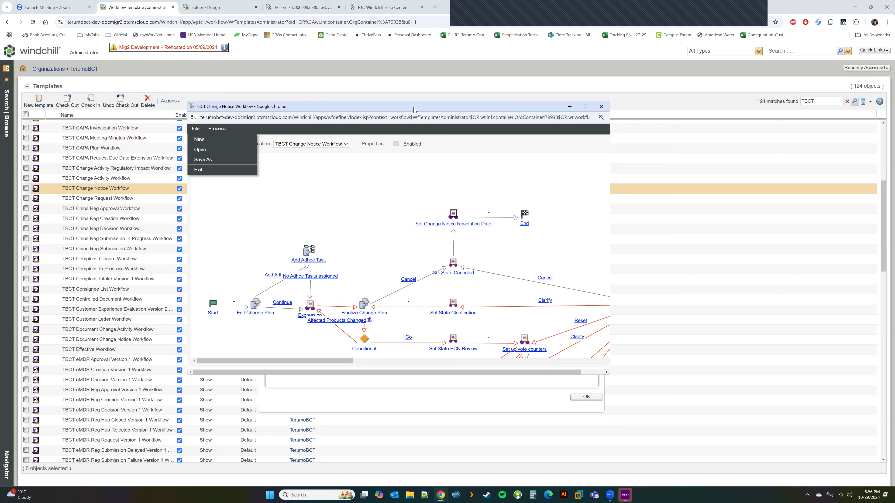
pyautogui.click(601, 107)
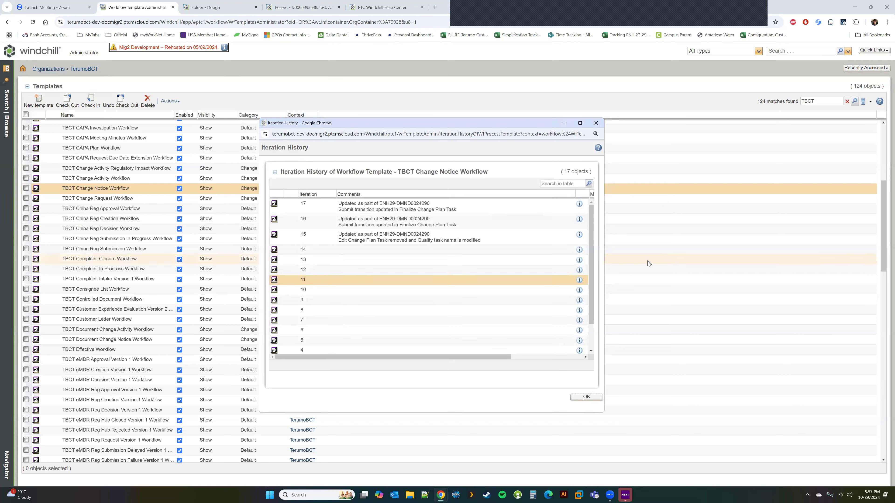
# Widen the history and Last Modified column to read modifiers and dates, then close it.
pyautogui.moveTo(609, 270); pyautogui.dragTo(819, 246)
pyautogui.moveTo(684, 195); pyautogui.dragTo(753, 200)
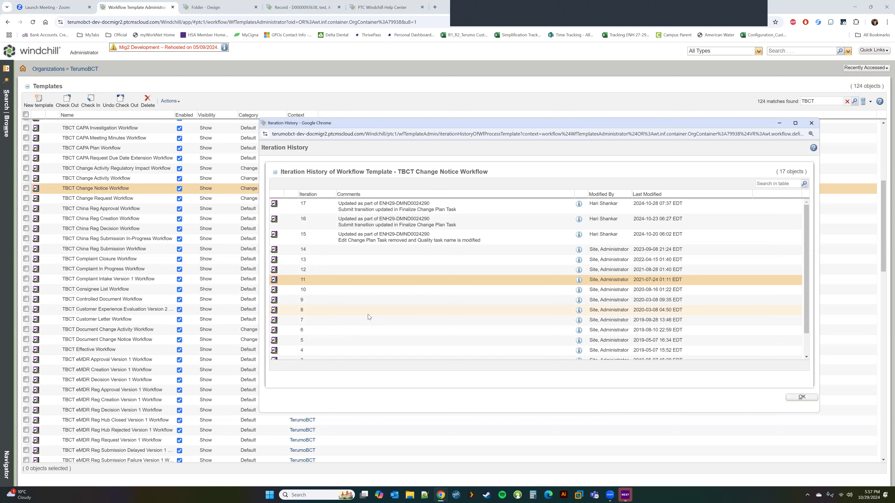
pyautogui.click(811, 123)
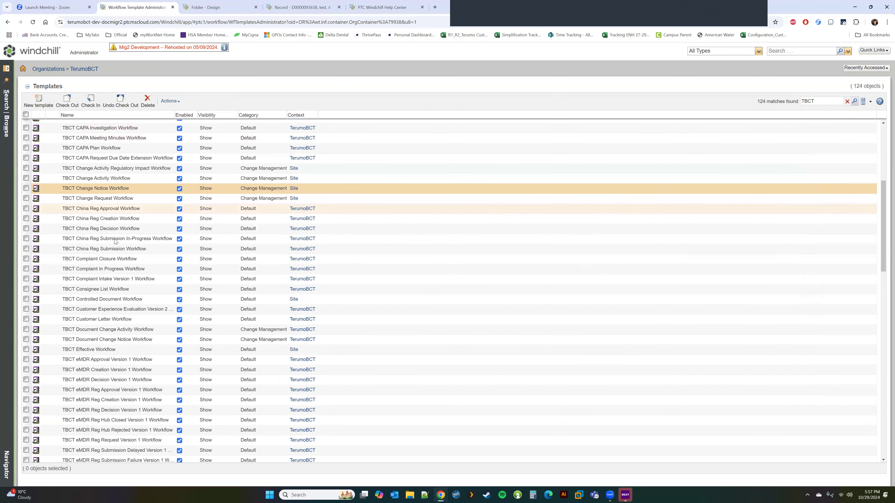
pyautogui.rightClick(130, 188)
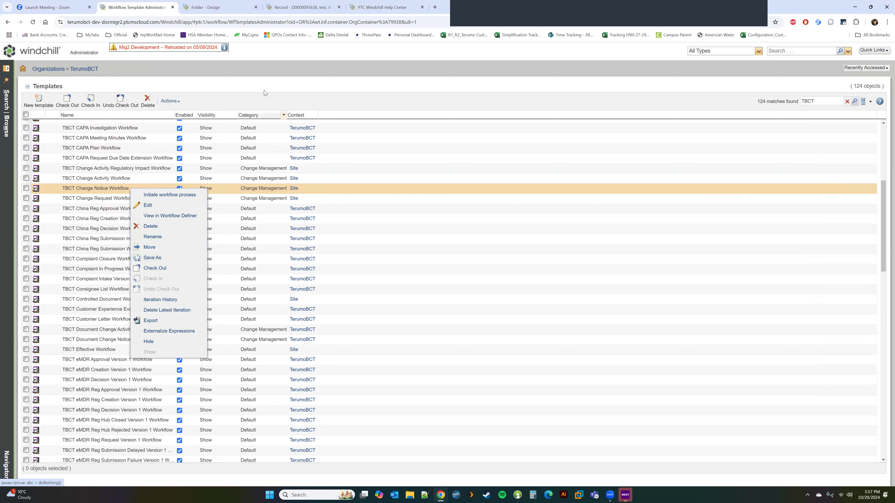
pyautogui.click(272, 88)
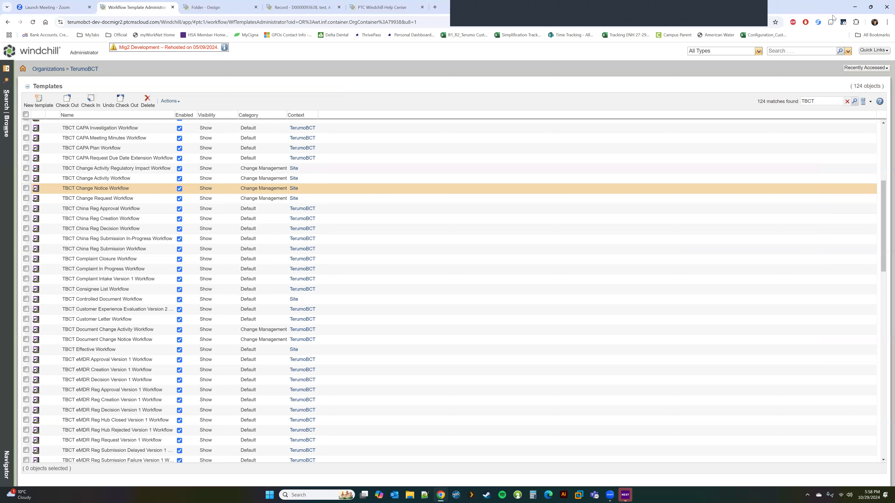
pyautogui.rightClick(842, 22)
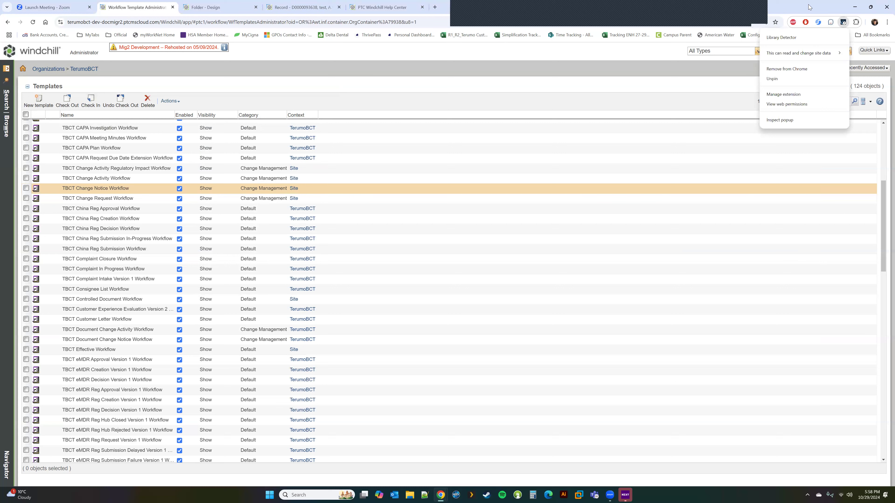
# Open and close the Library Detector extension's Web Store page from its menu.
pyautogui.click(844, 23)
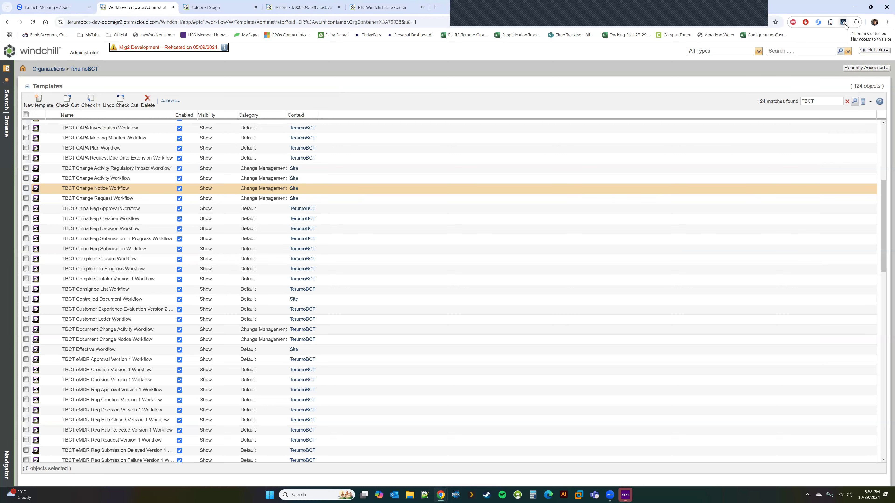
pyautogui.rightClick(844, 24)
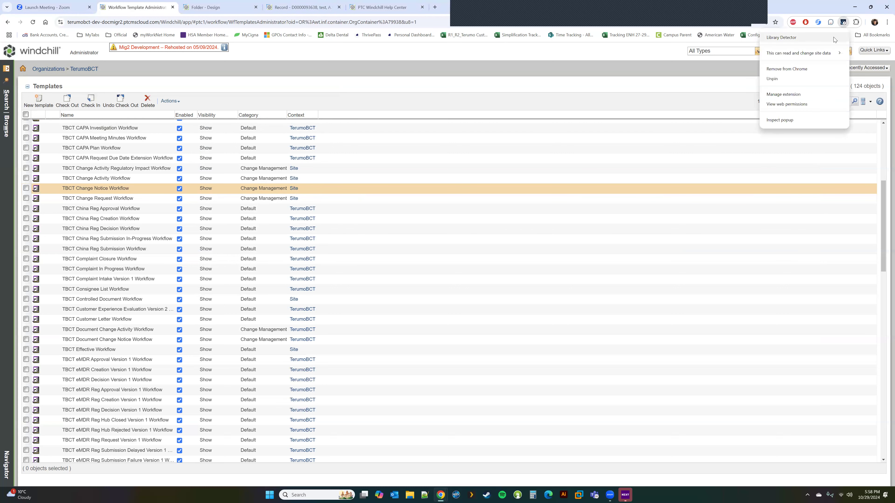
pyautogui.click(834, 39)
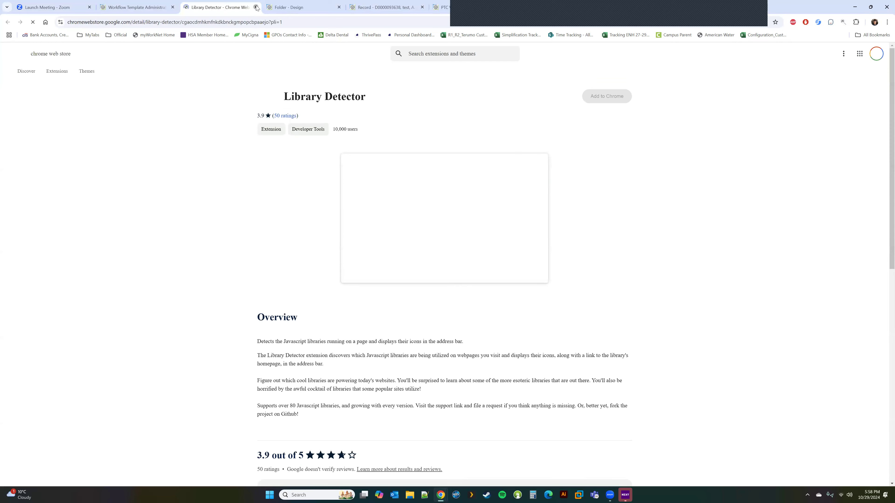
pyautogui.click(256, 7)
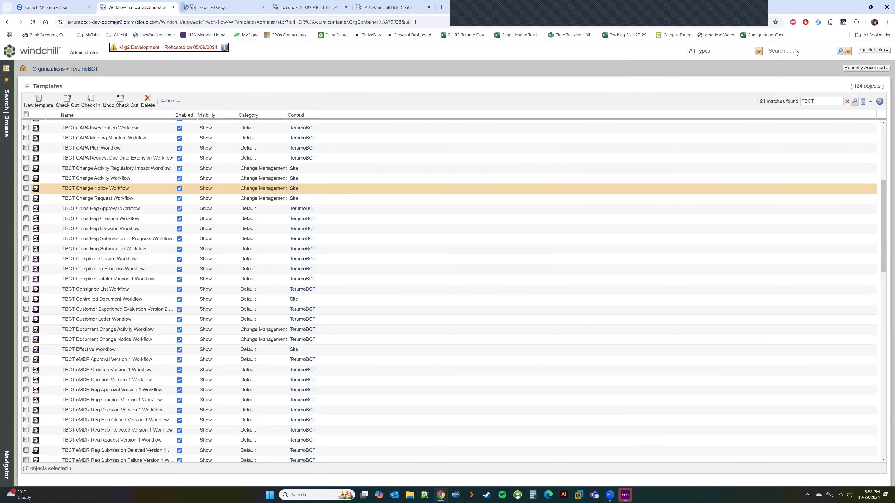
pyautogui.rightClick(843, 23)
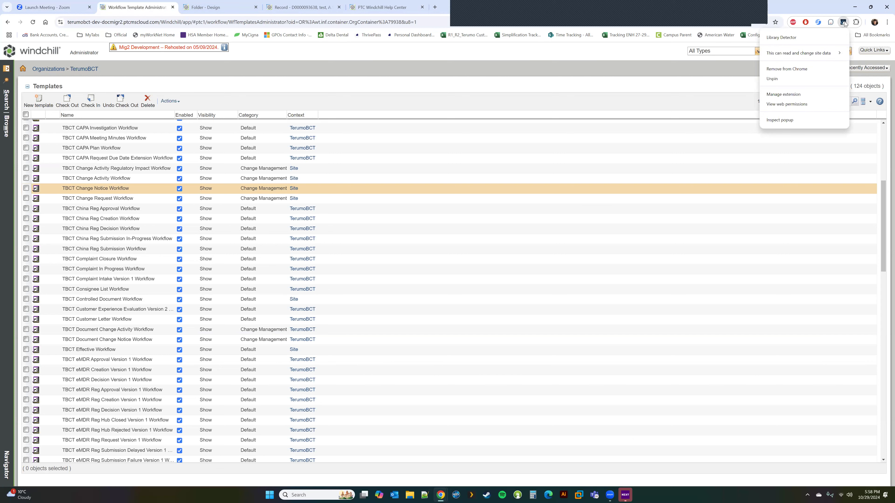
# Reload the page and switch to the COBE SPECTRA Folder - Design tab.
pyautogui.click(33, 23)
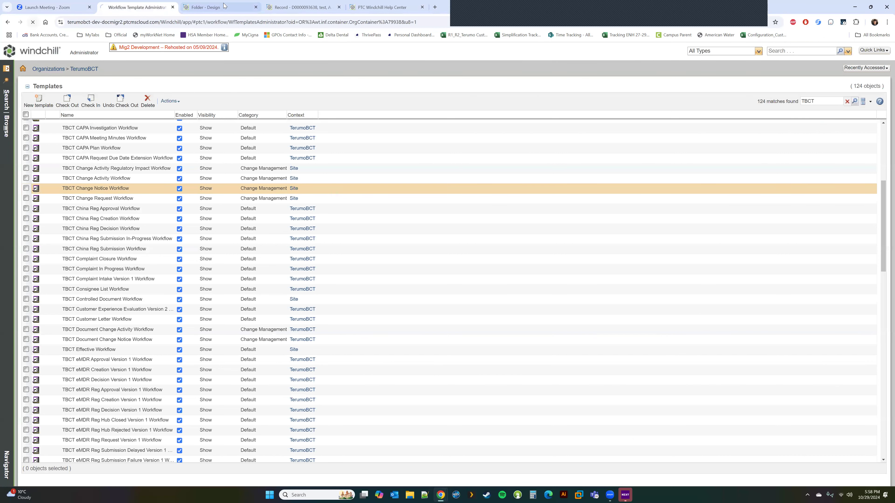
pyautogui.click(224, 6)
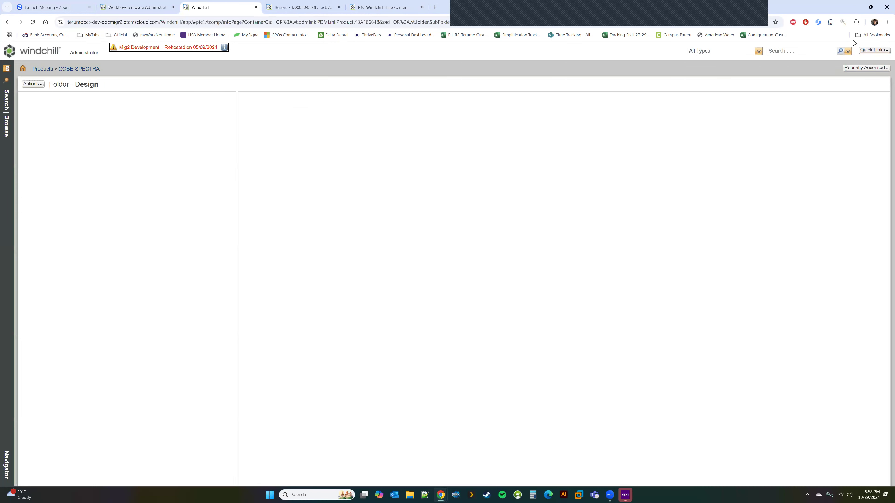
pyautogui.rightClick(843, 22)
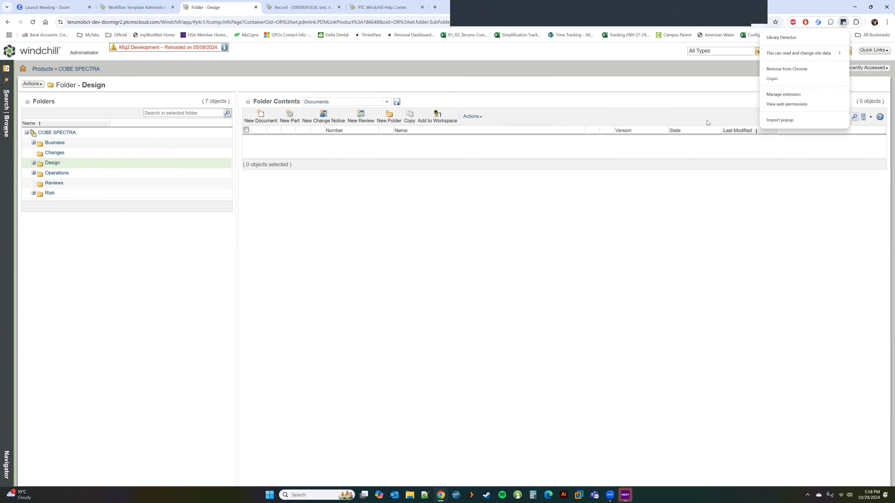
pyautogui.click(736, 257)
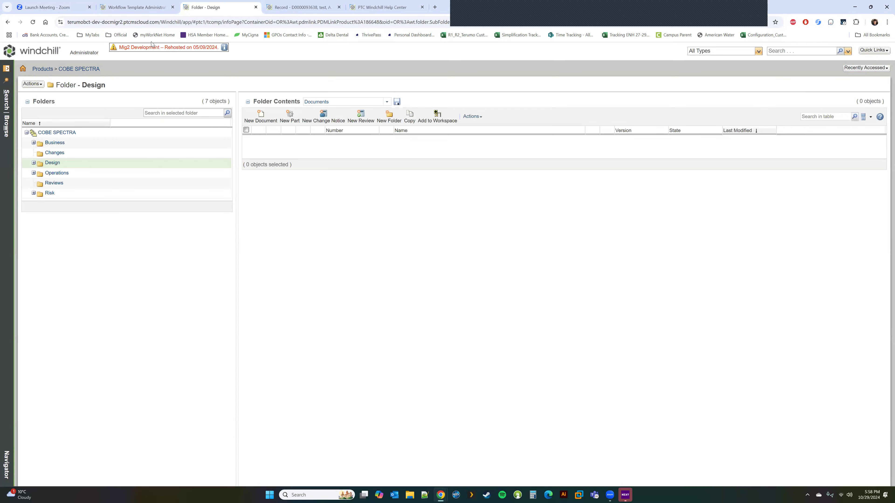
# Switch back to the Workflow Template Administrator tab with the TBCT templates list.
pyautogui.click(152, 7)
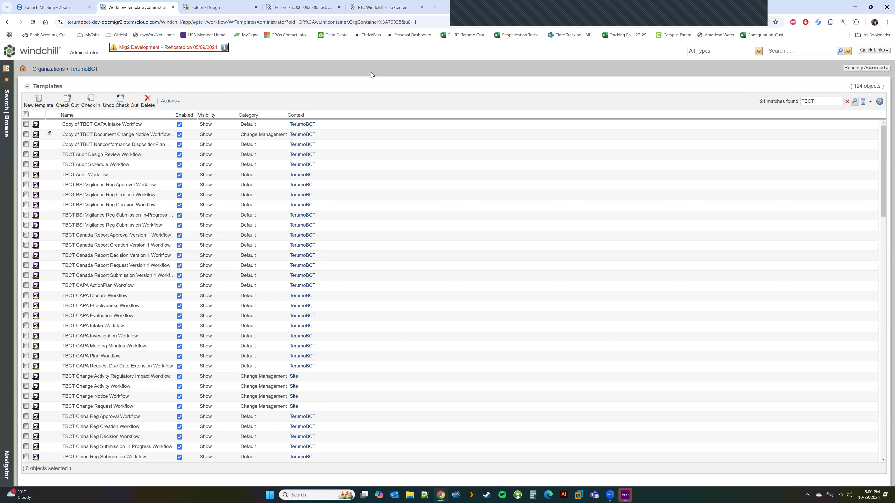
# Open the recently accessed TBCT Customer Experience record and show its Routing/Process History.
pyautogui.click(306, 7)
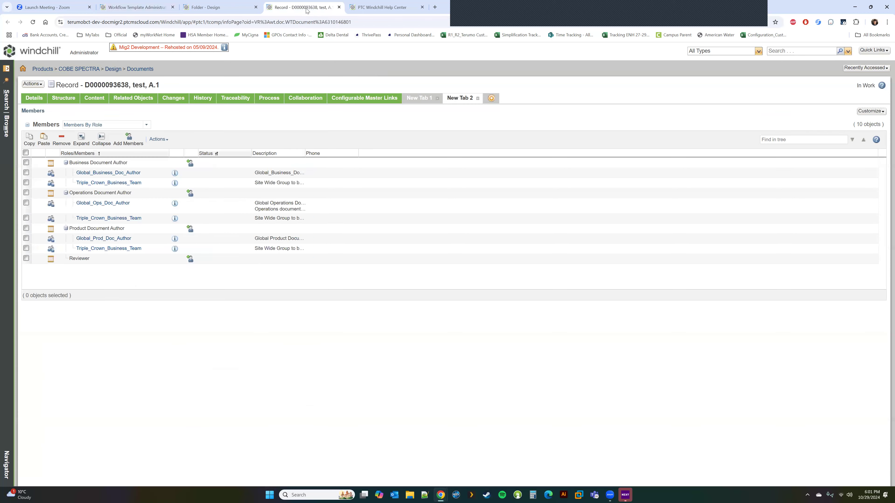
pyautogui.click(856, 69)
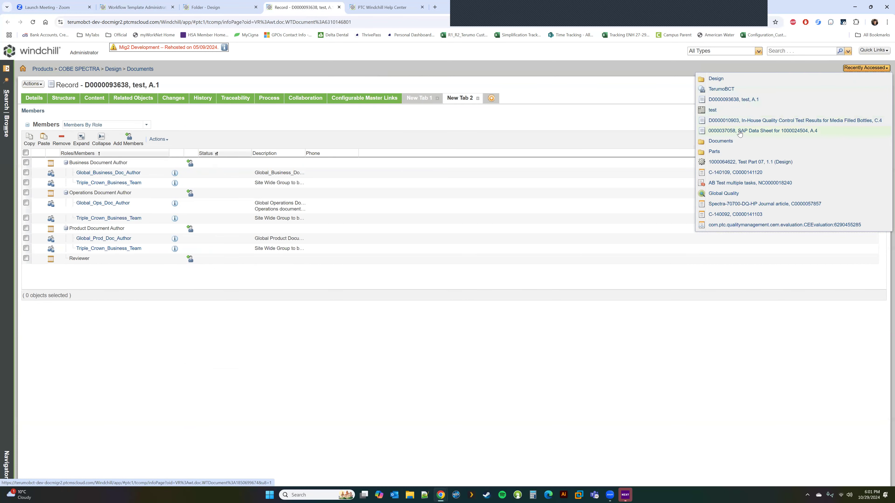
pyautogui.click(738, 172)
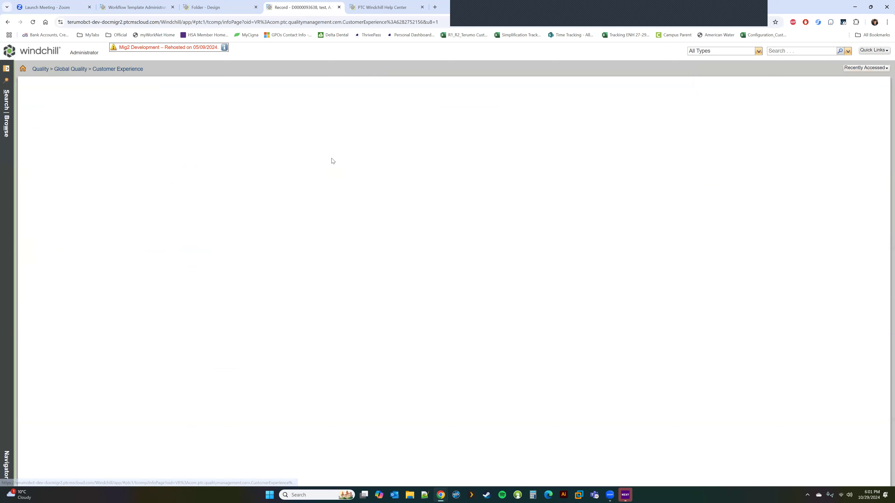
pyautogui.click(319, 99)
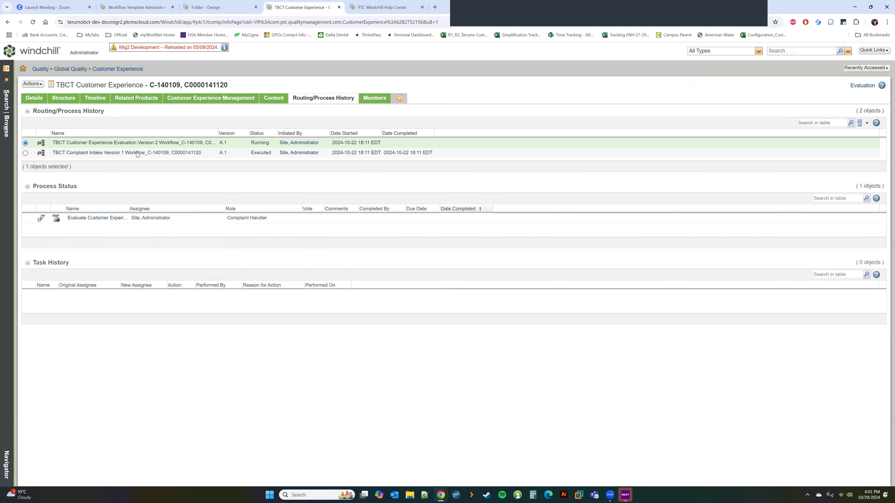
# Open the running Evaluation workflow in Process Manager, maximized to full screen.
pyautogui.rightClick(135, 143)
pyautogui.click(167, 159)
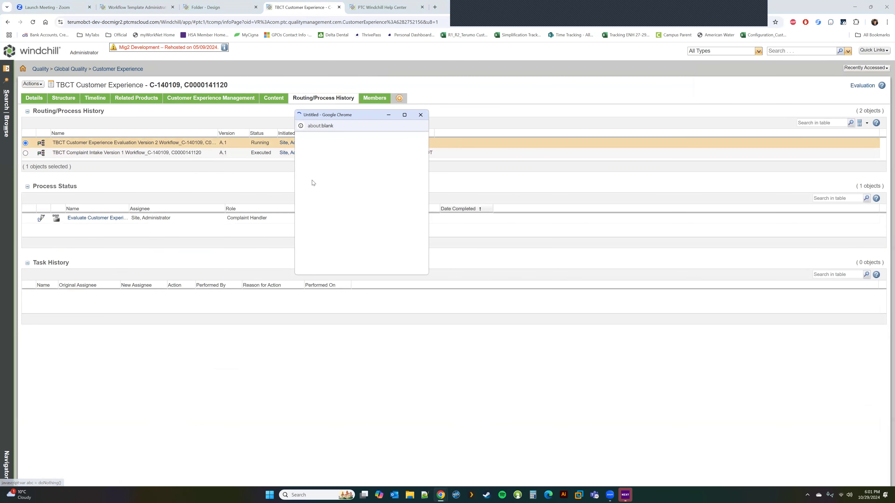
pyautogui.click(420, 115)
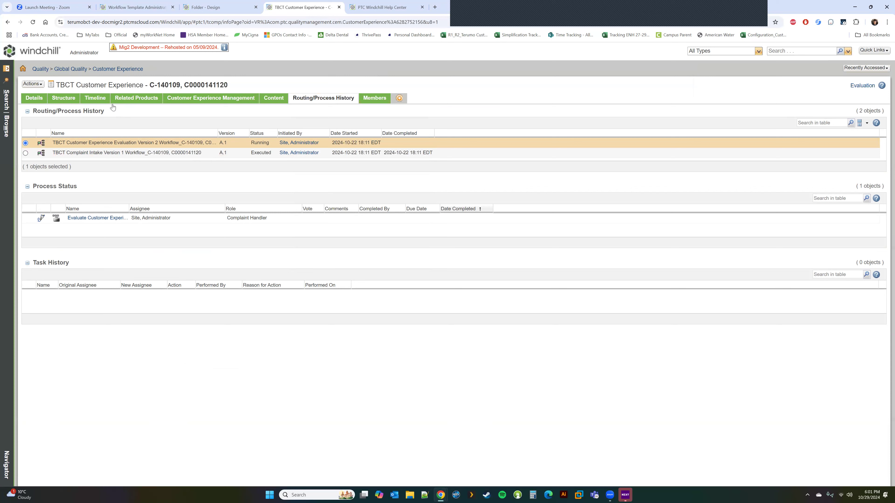
pyautogui.rightClick(137, 140)
pyautogui.click(168, 156)
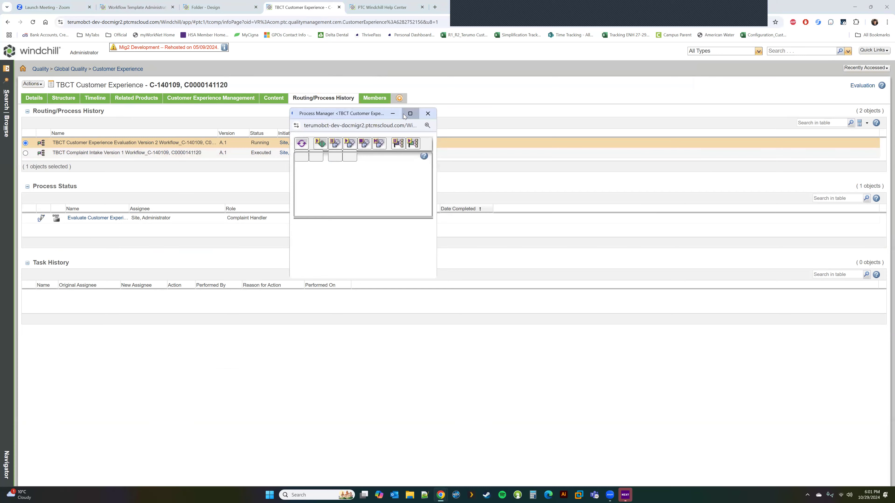
pyautogui.click(404, 115)
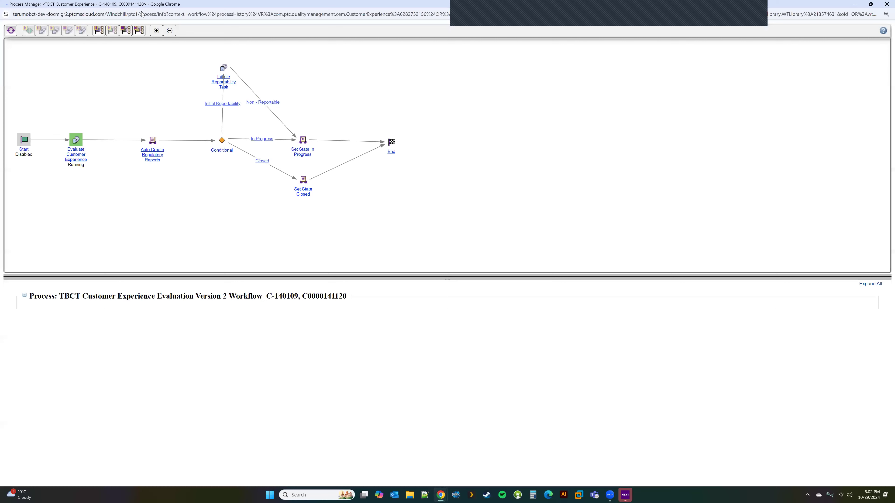
# Restore and re-maximize the process diagram window, then close it.
pyautogui.doubleClick(142, 4)
pyautogui.click(256, 124)
pyautogui.click(887, 4)
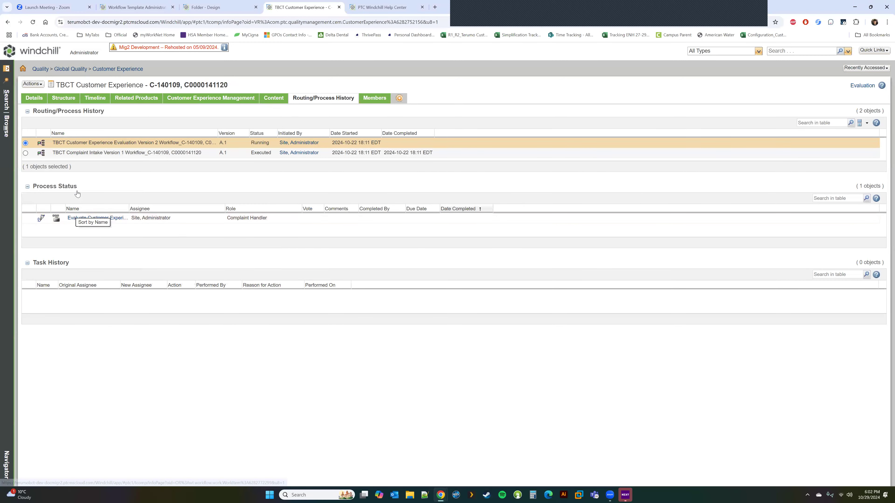
# Open the Evaluate Customer Experience task, scroll its evaluation details form, and open record C-140109 in a new tab.
pyautogui.click(90, 218)
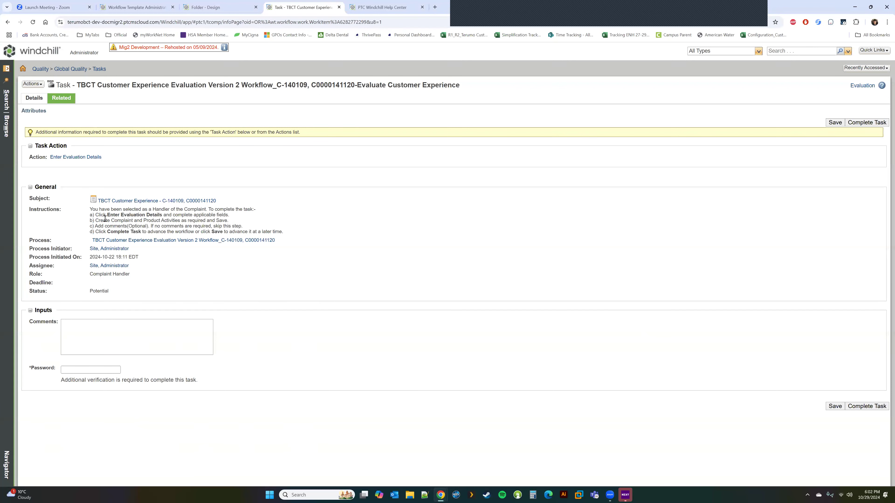
pyautogui.click(78, 158)
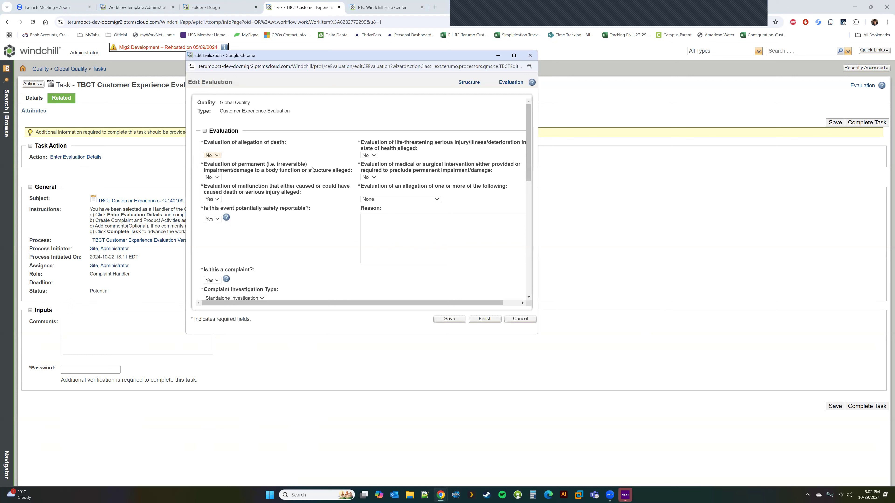
pyautogui.scroll(-10, 312, 170)
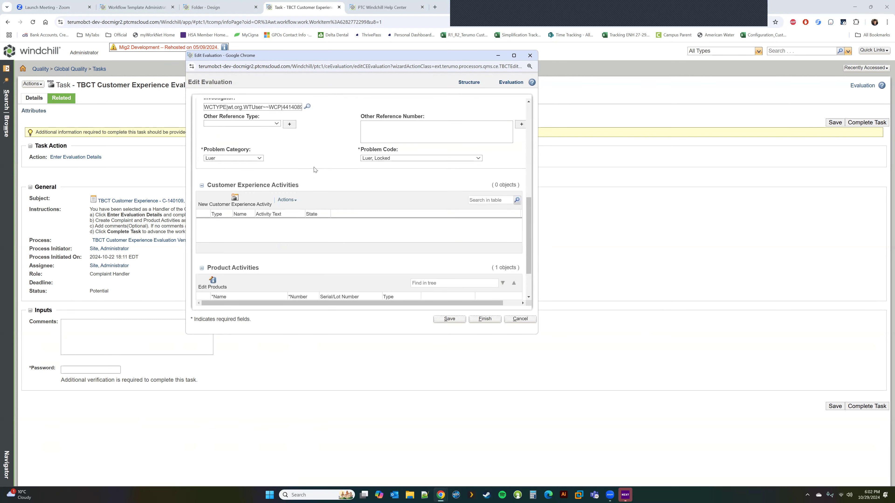
pyautogui.scroll(3, 315, 169)
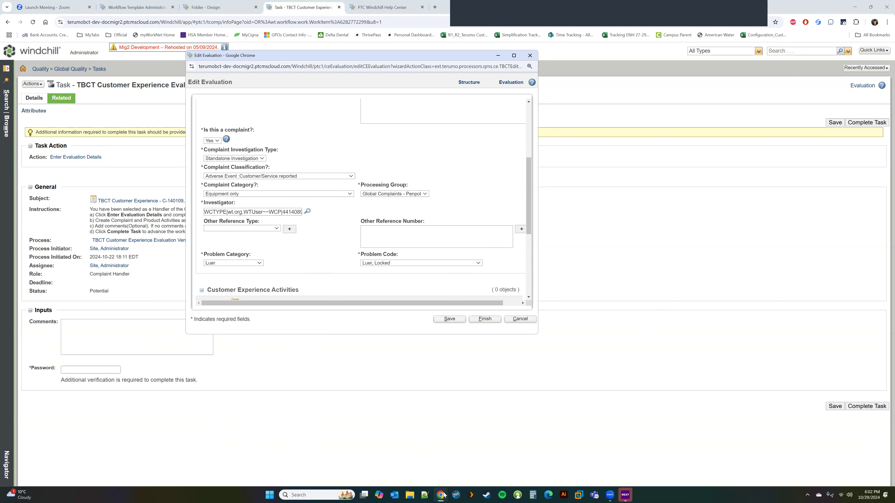
pyautogui.moveTo(445, 493)
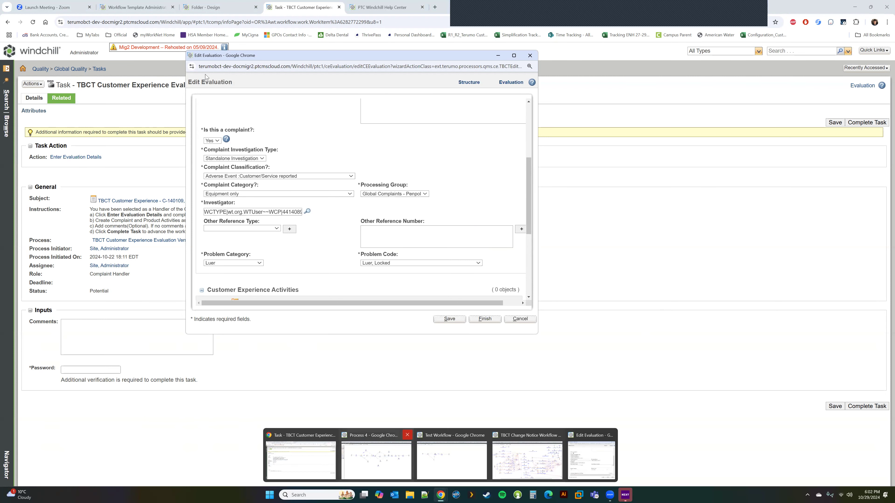
pyautogui.middleClick(122, 201)
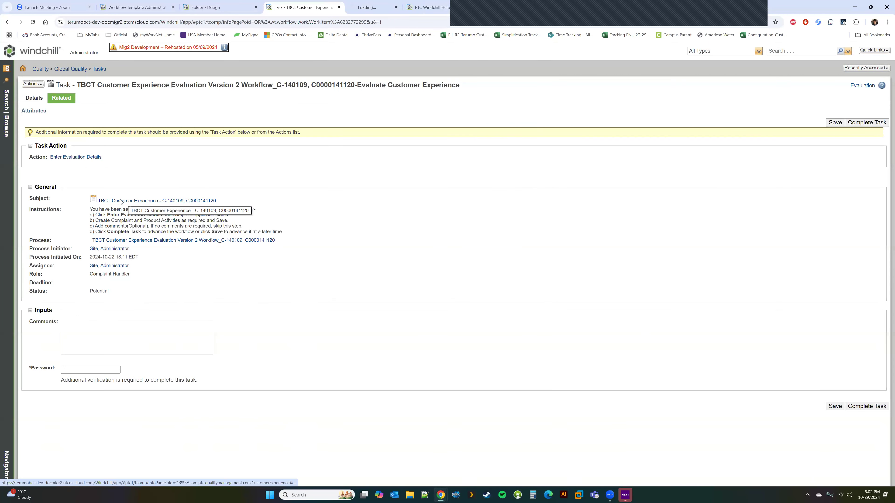
# Open the running evaluation workflow from the record's Routing/Process History in Process Manager, maximized.
pyautogui.click(378, 12)
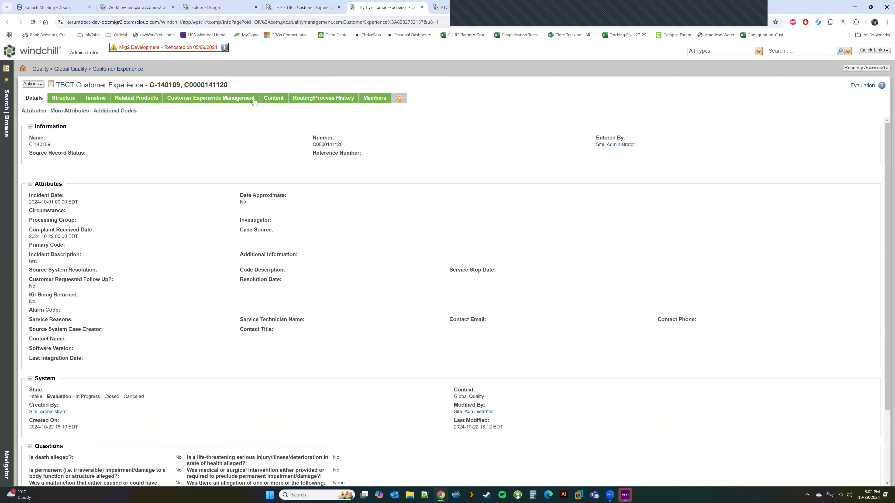
pyautogui.click(306, 99)
pyautogui.rightClick(105, 143)
pyautogui.click(139, 161)
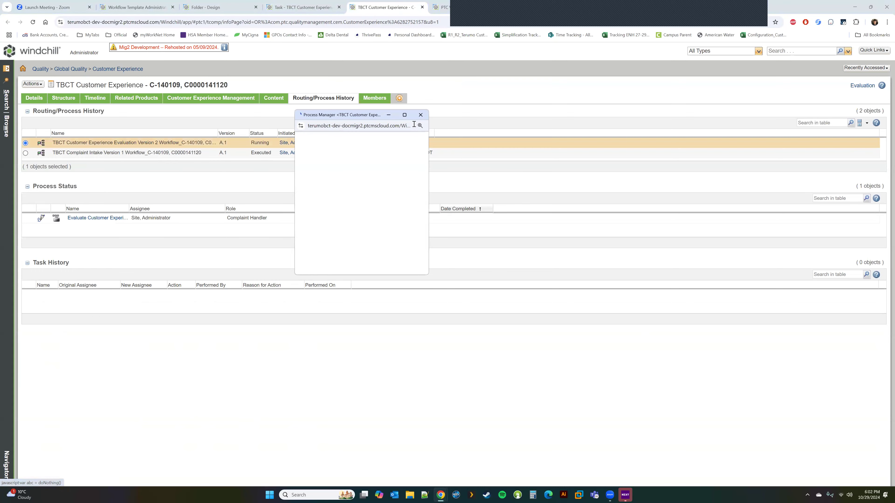
pyautogui.click(409, 119)
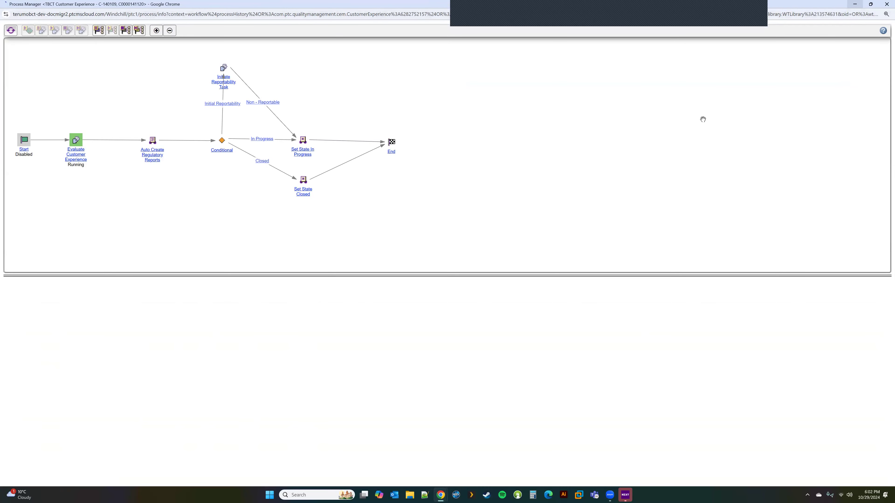
# Compare the Edit Evaluation form with the workflow diagram, uncovering Set State Closed, then minimize the form.
pyautogui.click(442, 495)
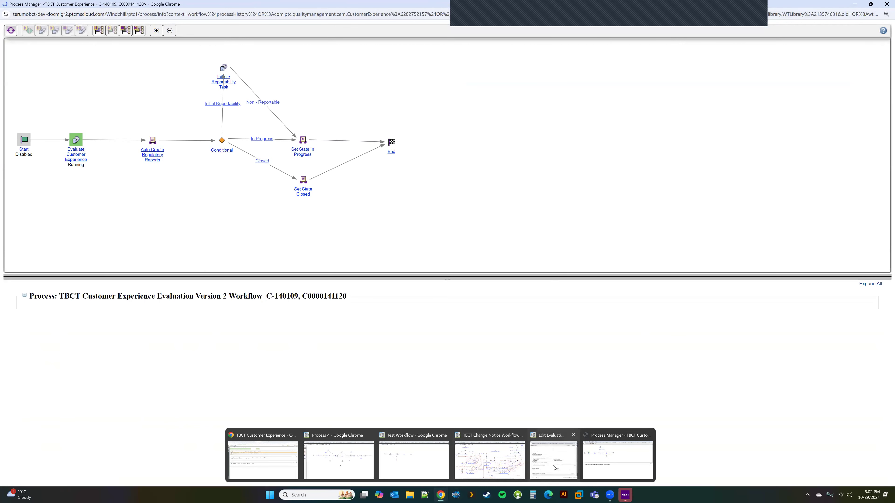
pyautogui.click(555, 458)
pyautogui.scroll(1, 262, 185)
pyautogui.scroll(3, 262, 185)
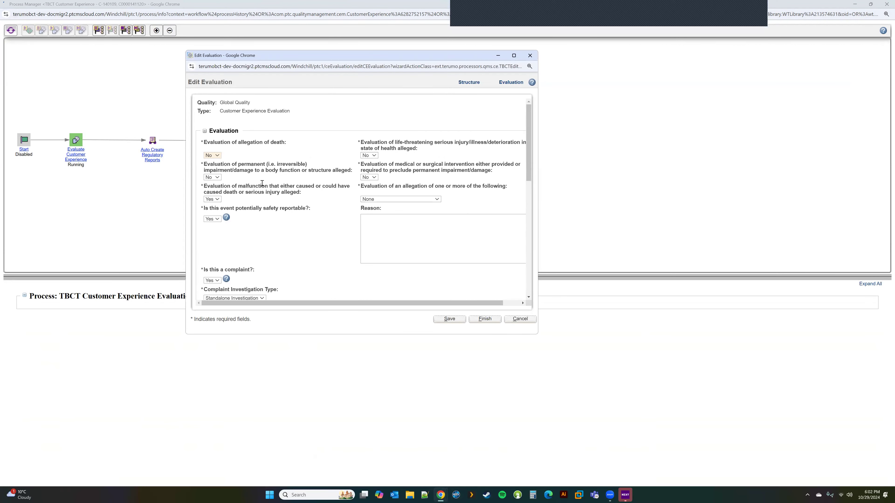
pyautogui.scroll(-4, 262, 184)
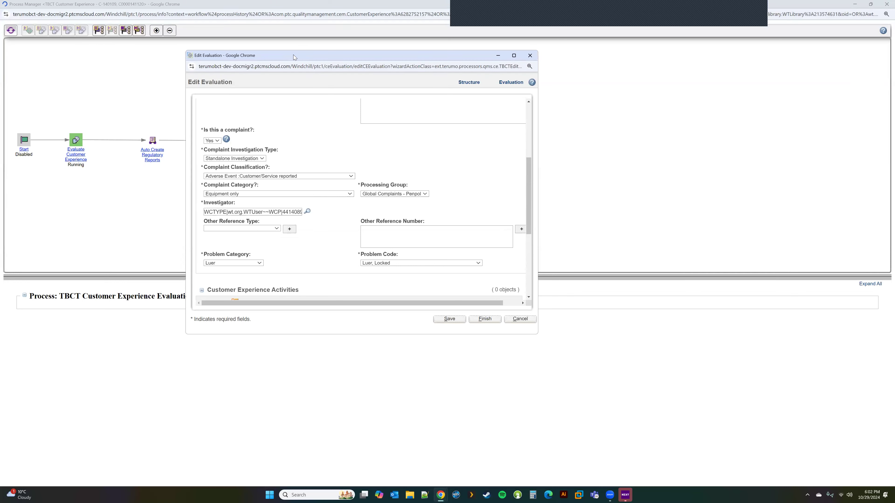
pyautogui.moveTo(299, 60); pyautogui.dragTo(328, 125)
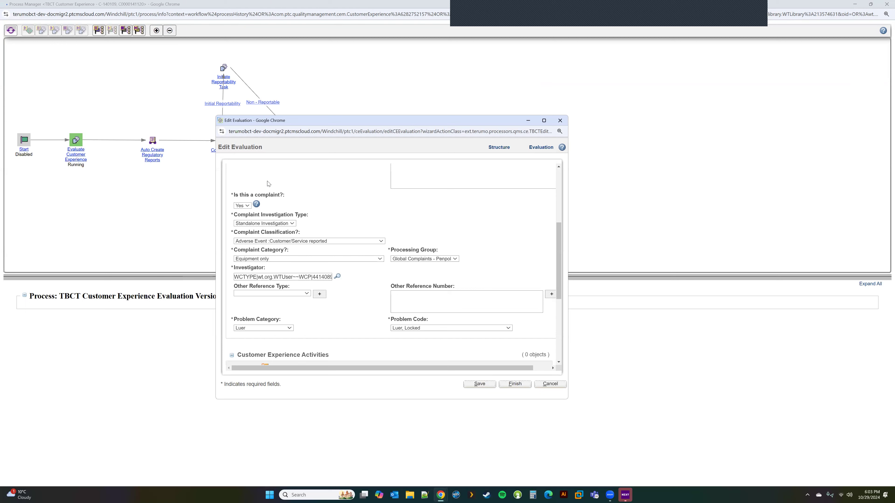
pyautogui.scroll(1, 273, 197)
pyautogui.scroll(3, 273, 196)
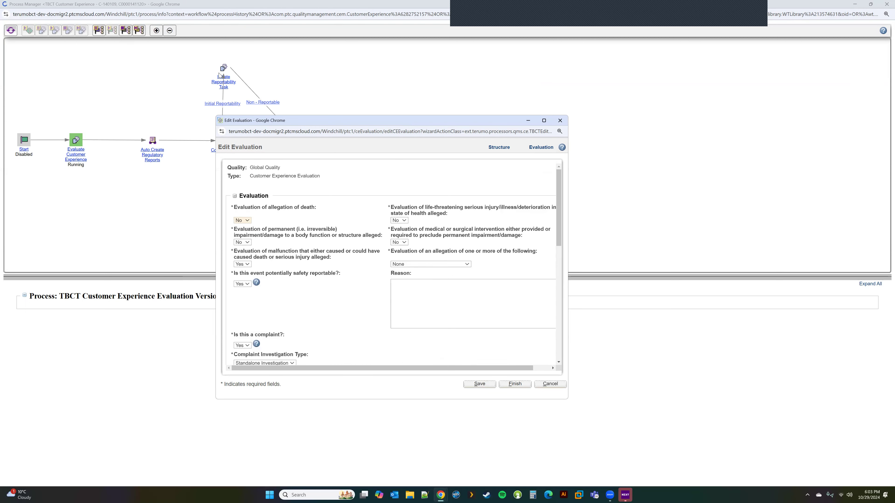
pyautogui.scroll(-3, 325, 228)
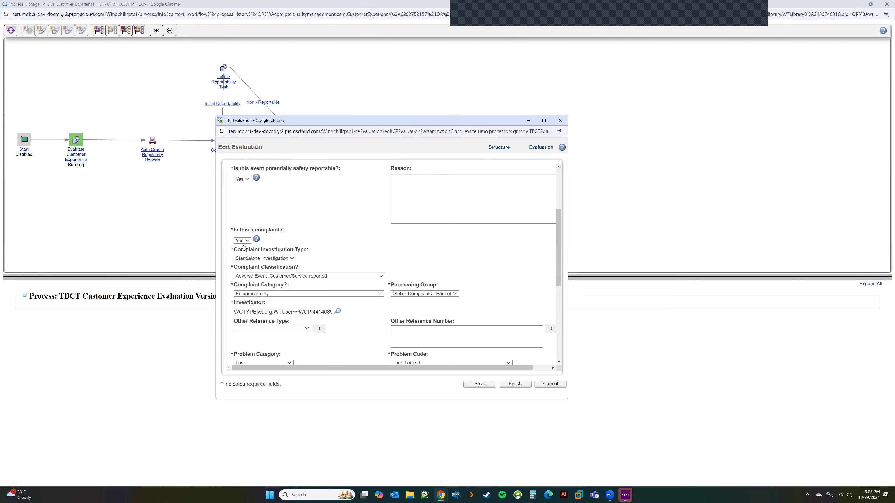
pyautogui.moveTo(295, 132); pyautogui.dragTo(280, 202)
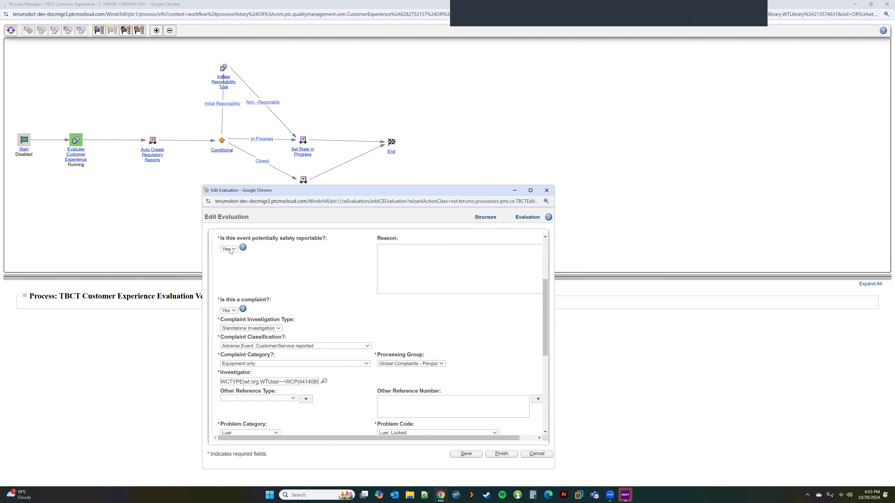
pyautogui.moveTo(315, 191); pyautogui.dragTo(307, 218)
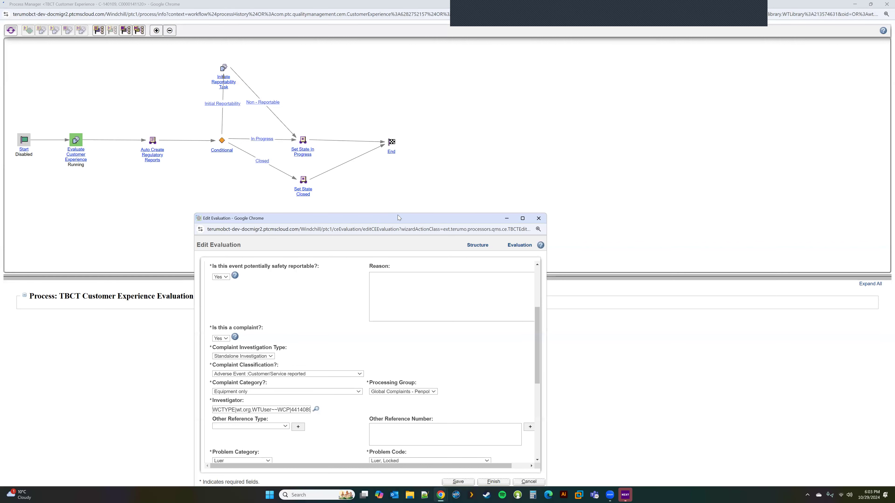
pyautogui.moveTo(398, 217); pyautogui.dragTo(484, 176)
pyautogui.click(591, 177)
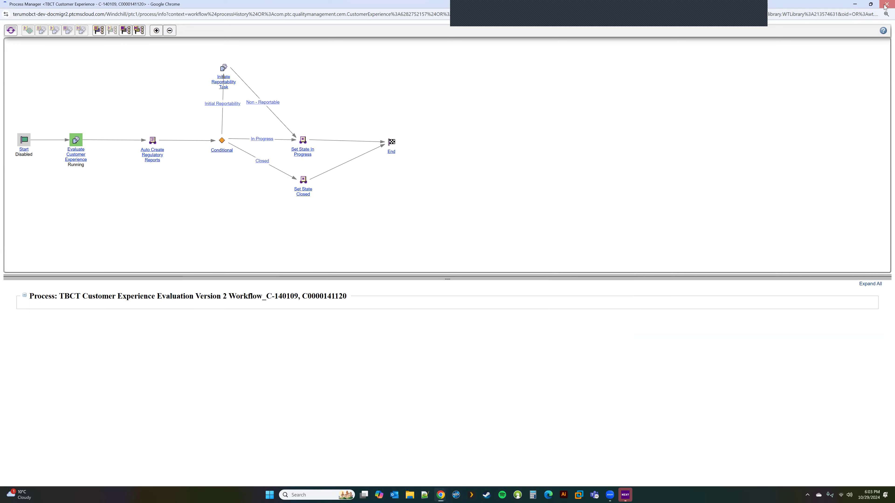
# Close the process diagram and reopen the running evaluation workflow in Process Manager.
pyautogui.click(886, 4)
pyautogui.rightClick(150, 144)
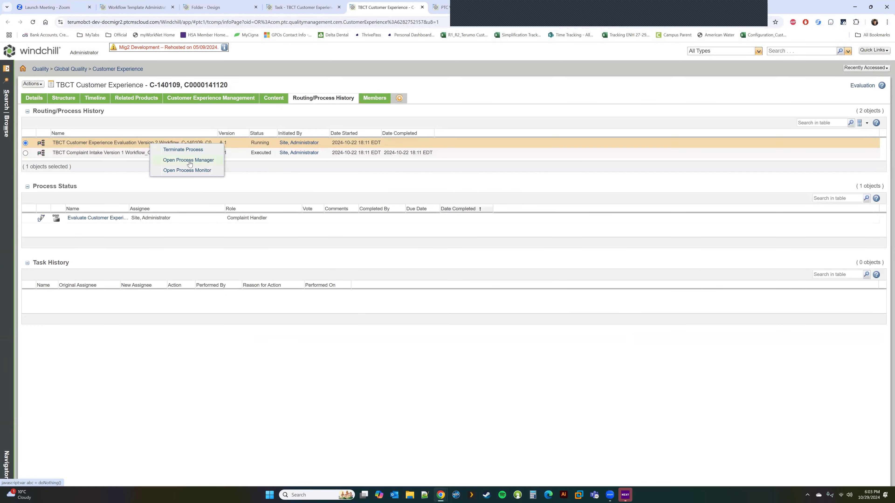
pyautogui.click(188, 160)
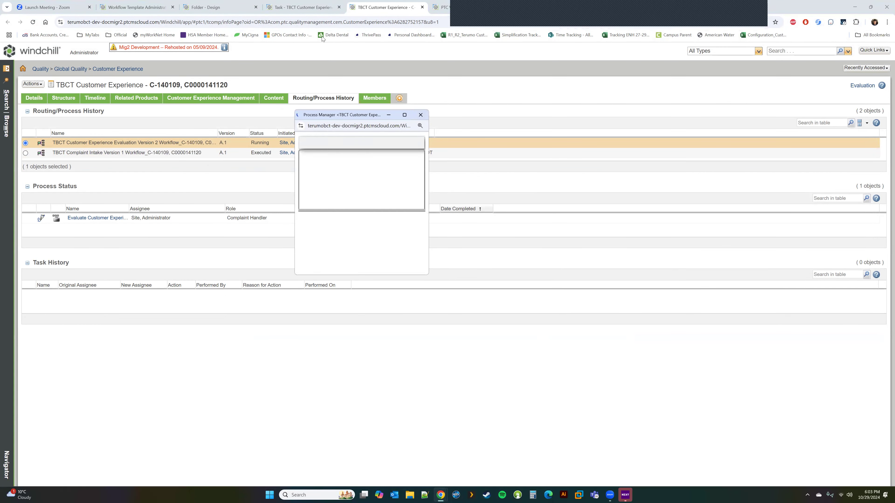
# Open the TBCT QA site bookmark from the Official folder, then close the sign-in tab.
pyautogui.click(303, 7)
pyautogui.click(116, 35)
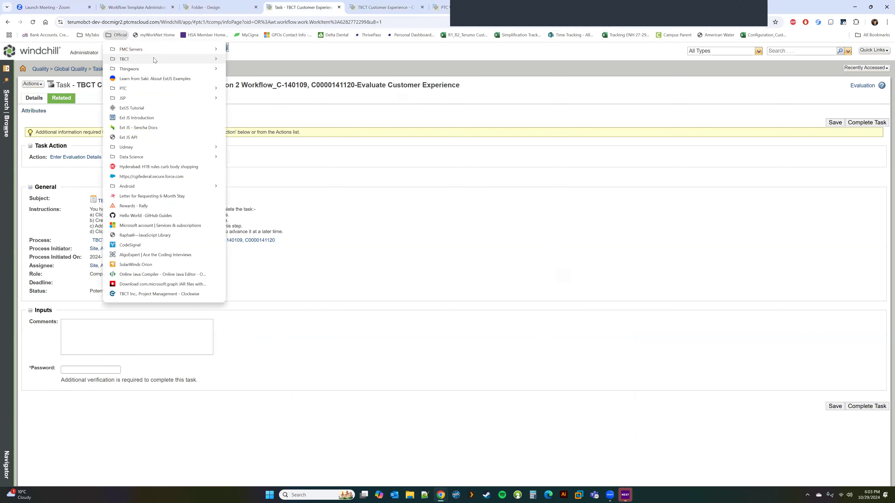
pyautogui.moveTo(154, 59)
pyautogui.click(274, 82)
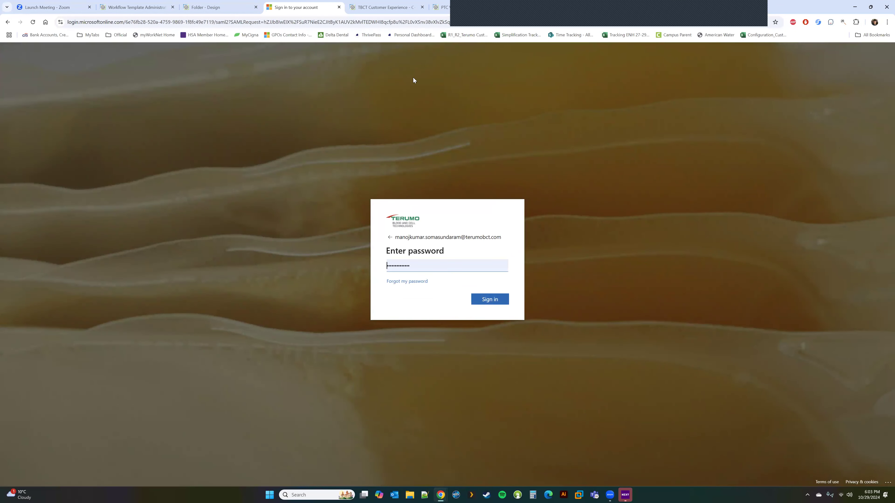
pyautogui.click(338, 7)
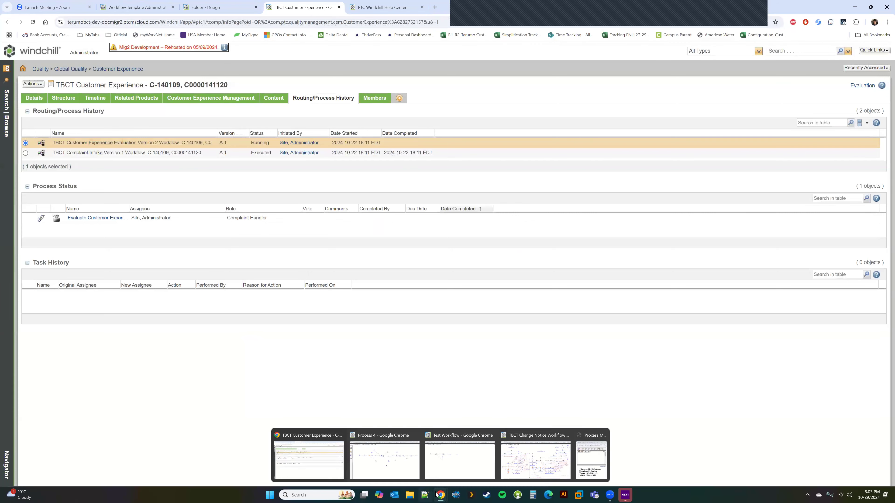
# Bring the Evaluation Version 2 Process Manager window back and maximize it.
pyautogui.moveTo(441, 495)
pyautogui.click(598, 469)
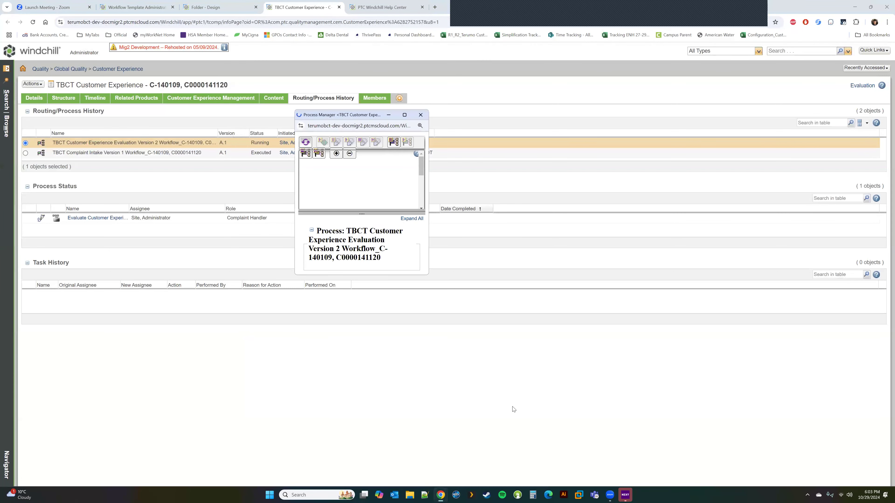
pyautogui.click(402, 114)
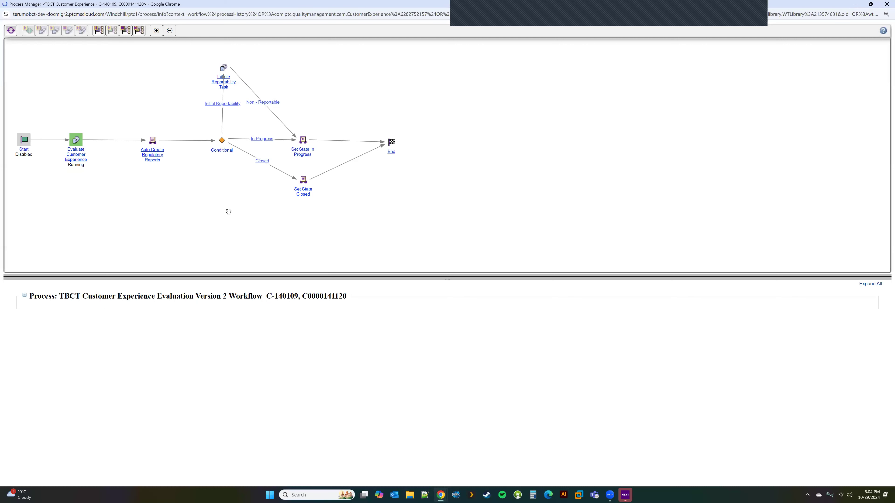
# Open the executed Complaint Intake Version 1 workflow in Process Manager at full screen.
pyautogui.click(853, 4)
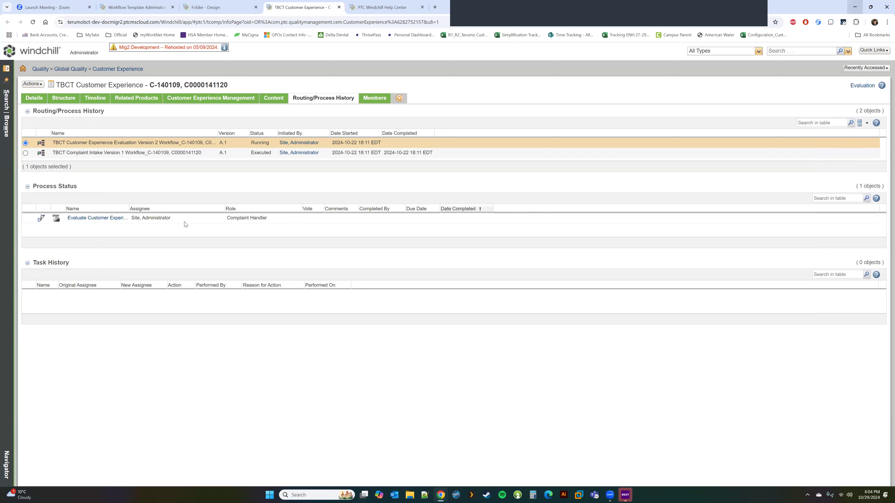
pyautogui.rightClick(126, 152)
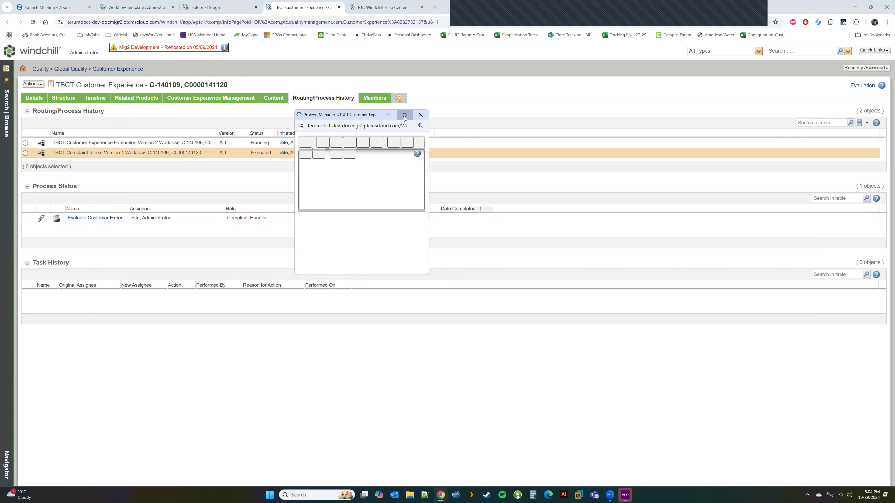
pyautogui.click(404, 114)
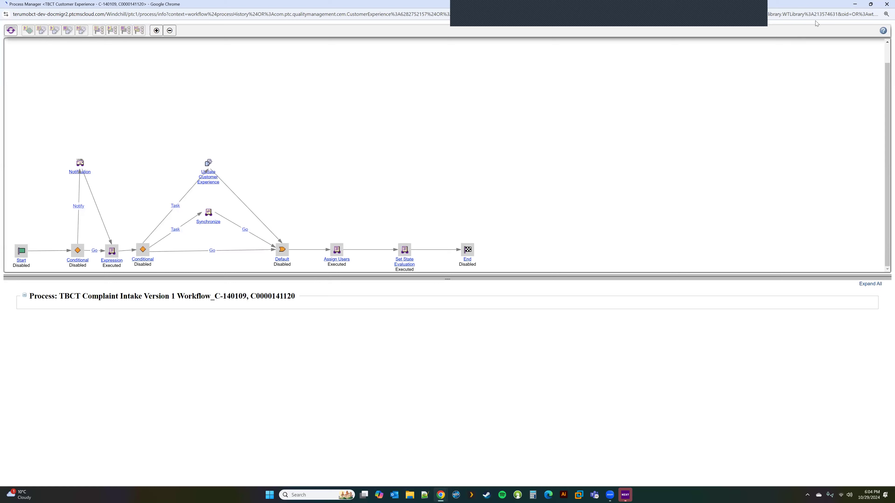
# Enlarge the Complaint Intake diagram pane by dragging the splitter down, then close Process Manager.
pyautogui.click(855, 4)
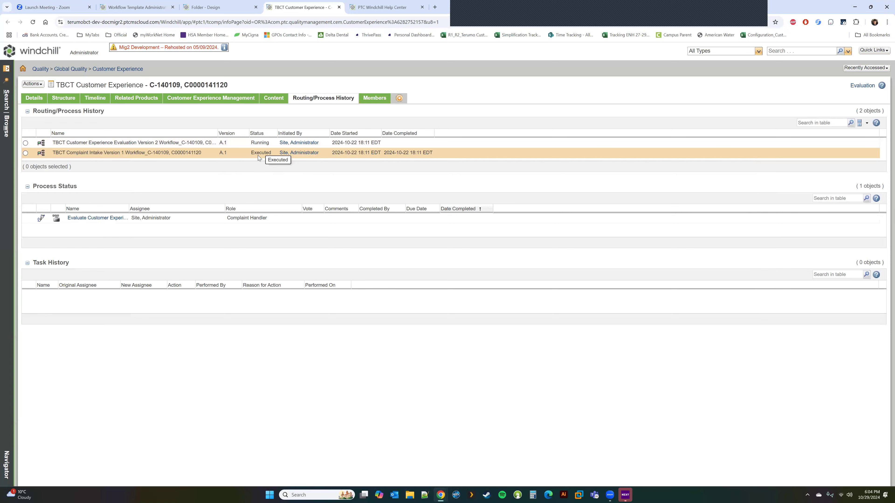
pyautogui.moveTo(440, 495)
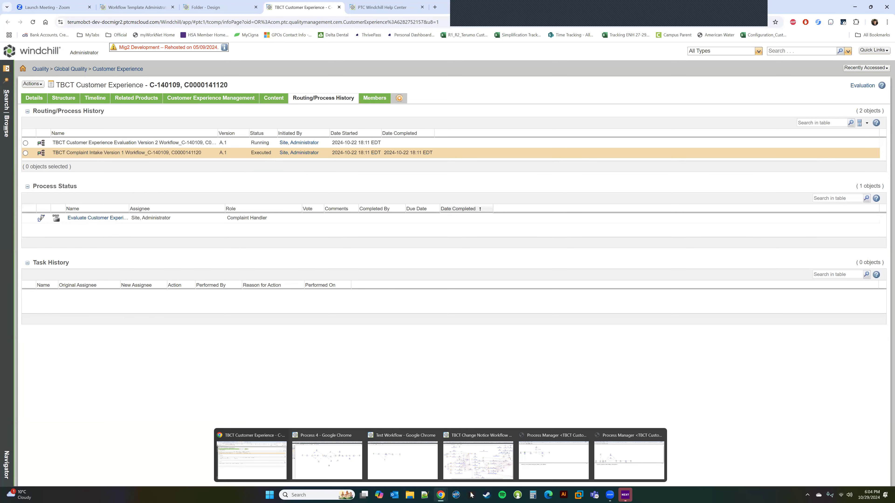
pyautogui.click(629, 462)
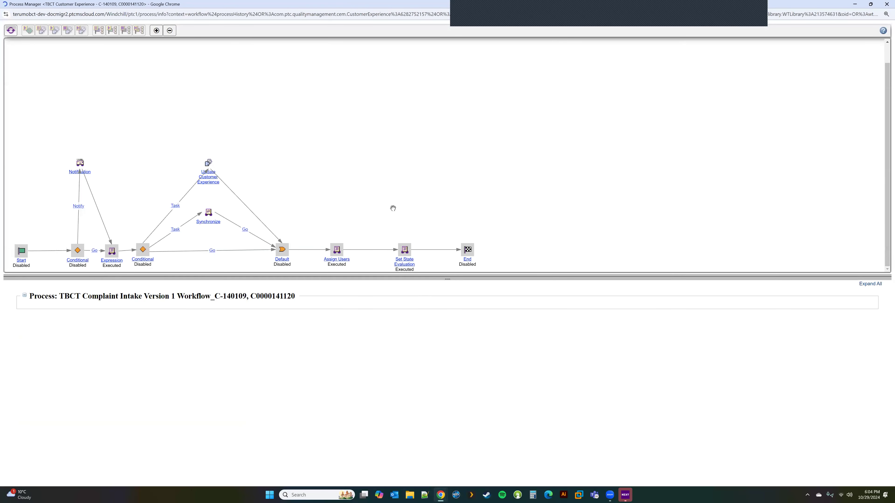
pyautogui.moveTo(824, 281); pyautogui.dragTo(797, 377)
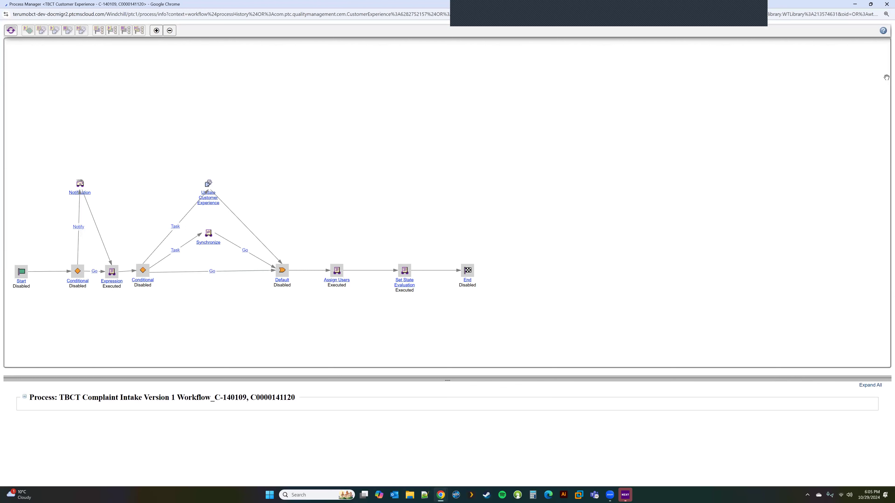
pyautogui.click(886, 4)
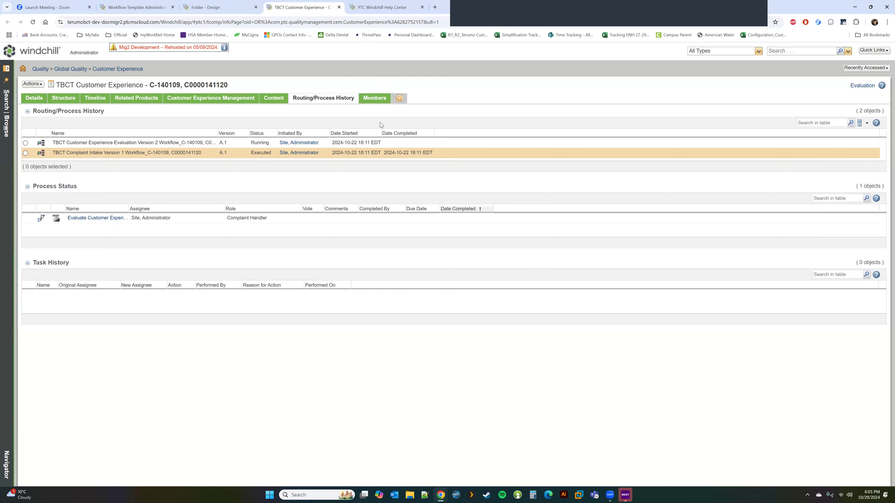
# Enter the comment 'test' on the Evaluate Customer Experience task, then bring the Process 4 template forward.
pyautogui.click(89, 218)
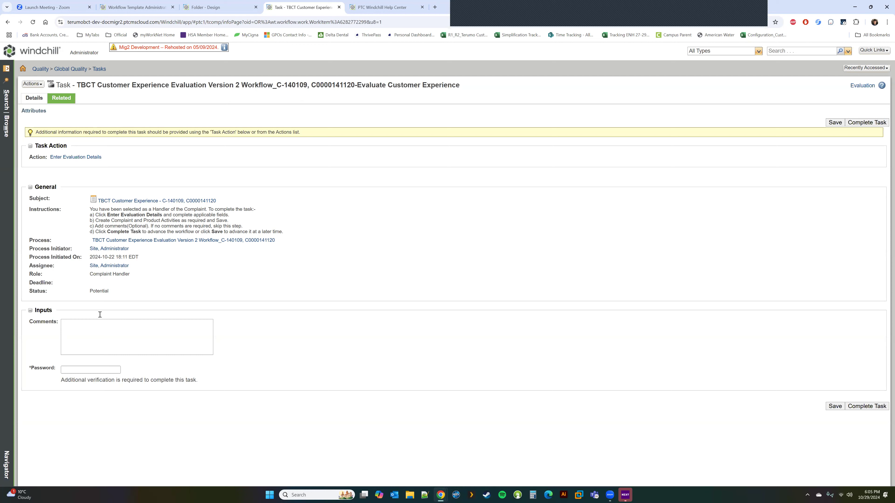
pyautogui.click(92, 337)
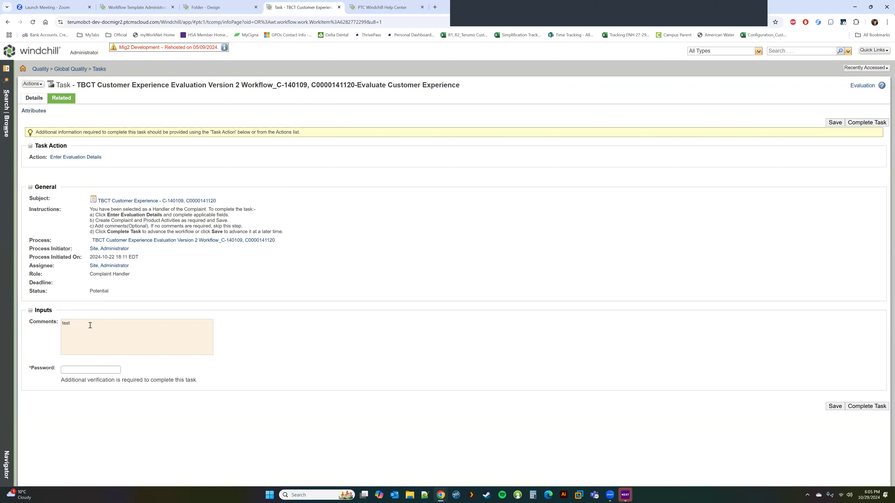
pyautogui.moveTo(440, 496)
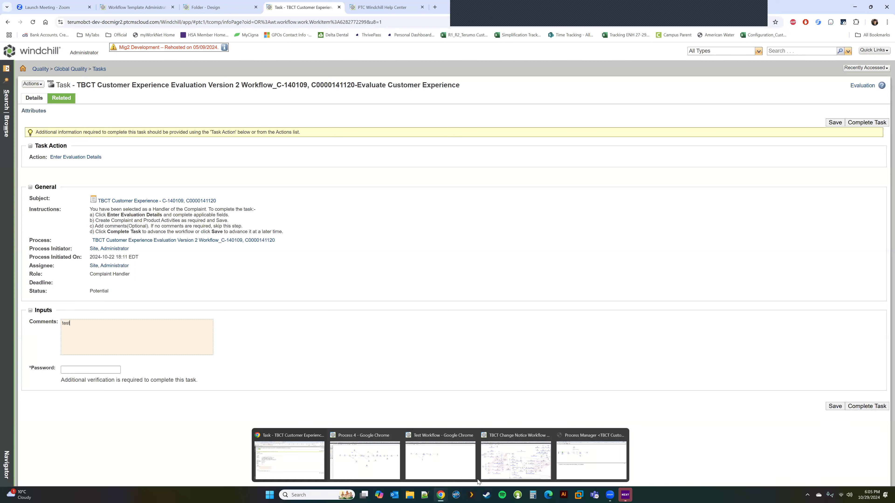
pyautogui.click(380, 458)
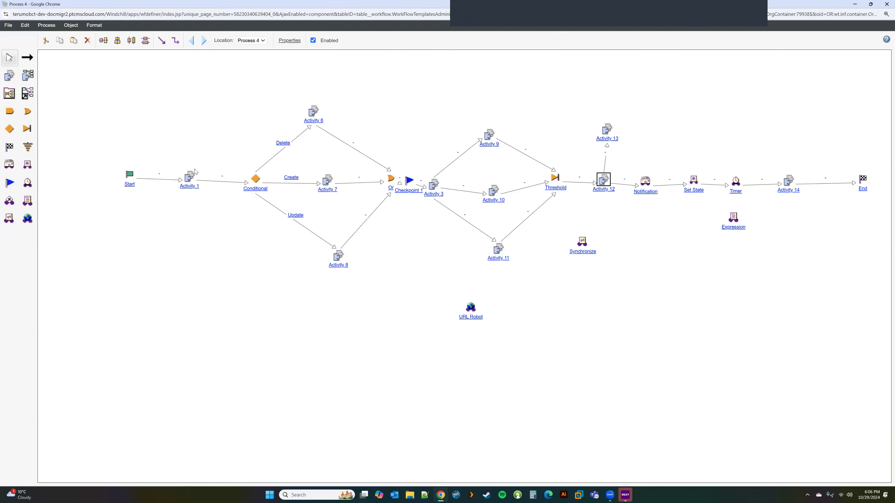
# Inspect Activity 1's transition conditions in the Process 4 template, closing without changes.
pyautogui.doubleClick(190, 177)
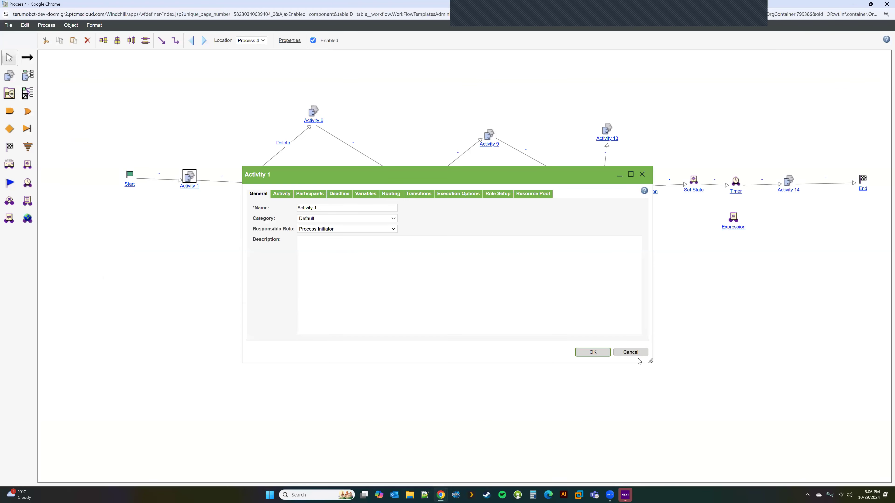
pyautogui.click(630, 352)
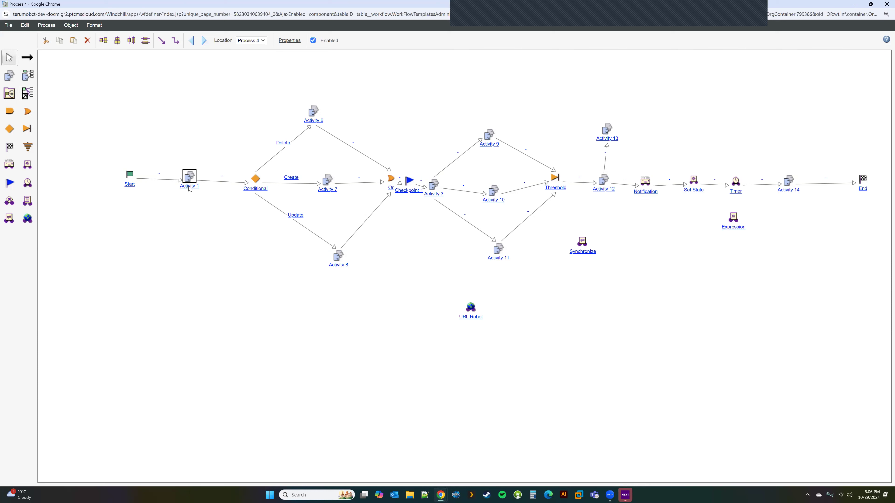
pyautogui.doubleClick(190, 178)
pyautogui.click(411, 194)
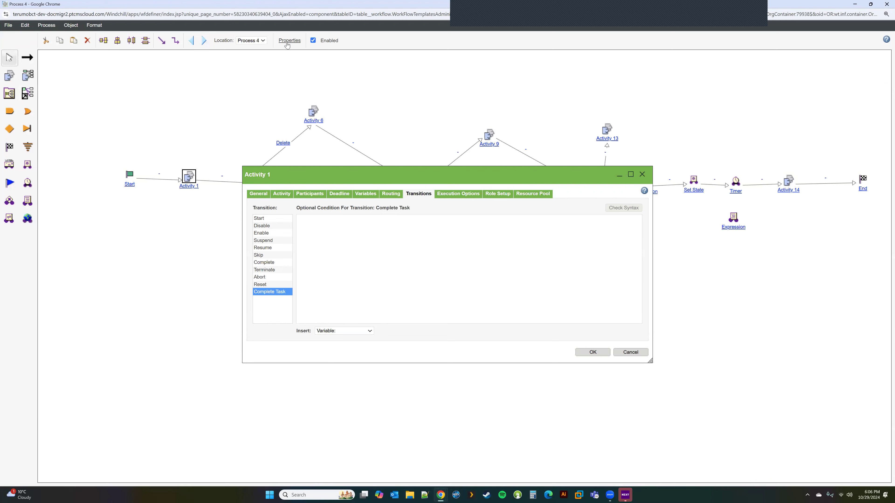
pyautogui.click(631, 352)
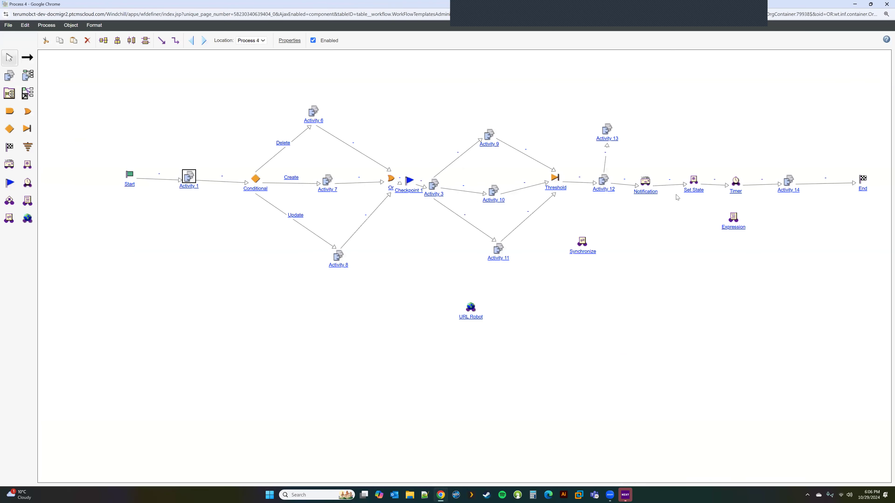
# Review Activity 12's Variables and Activity settings, then return to the Evaluate Customer Experience task.
pyautogui.doubleClick(604, 180)
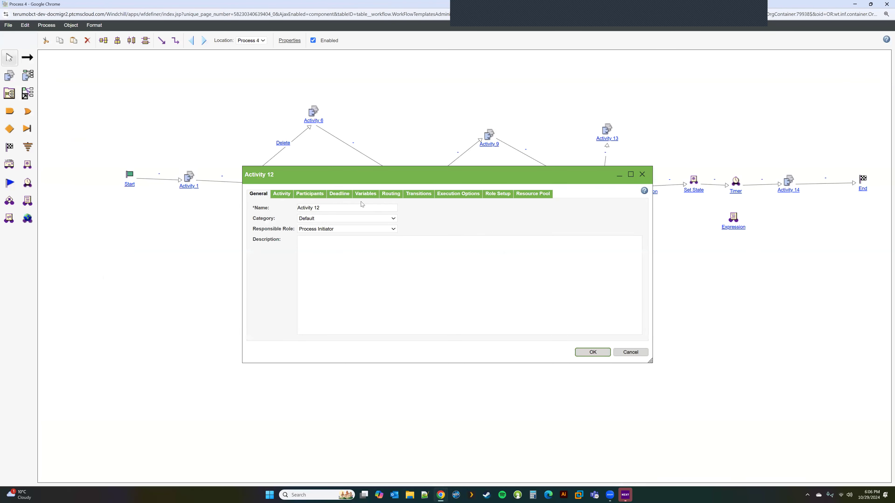
pyautogui.click(365, 195)
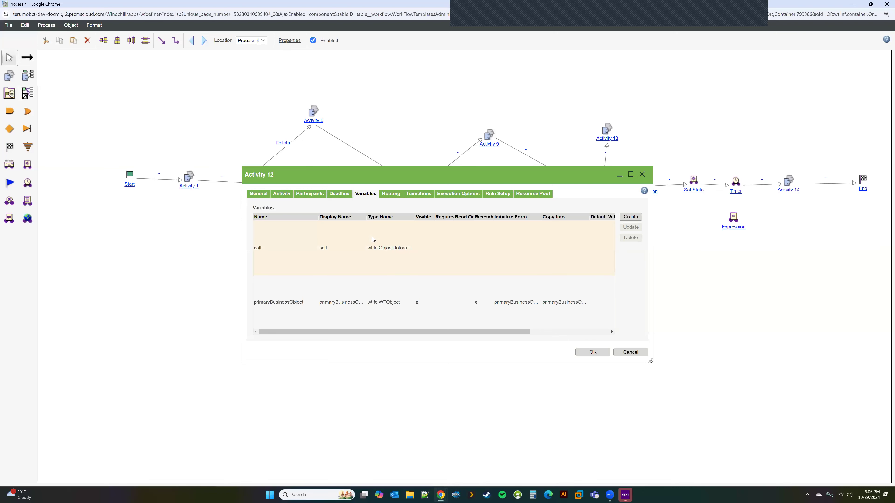
pyautogui.click(281, 194)
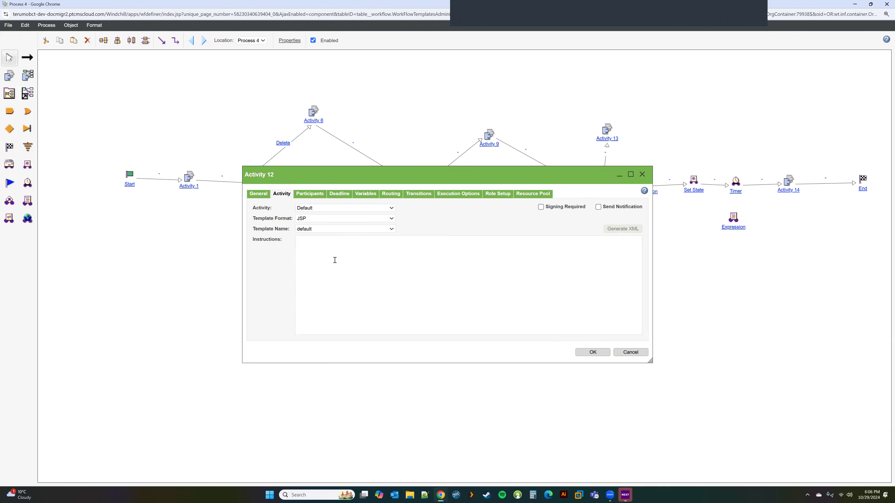
pyautogui.click(630, 352)
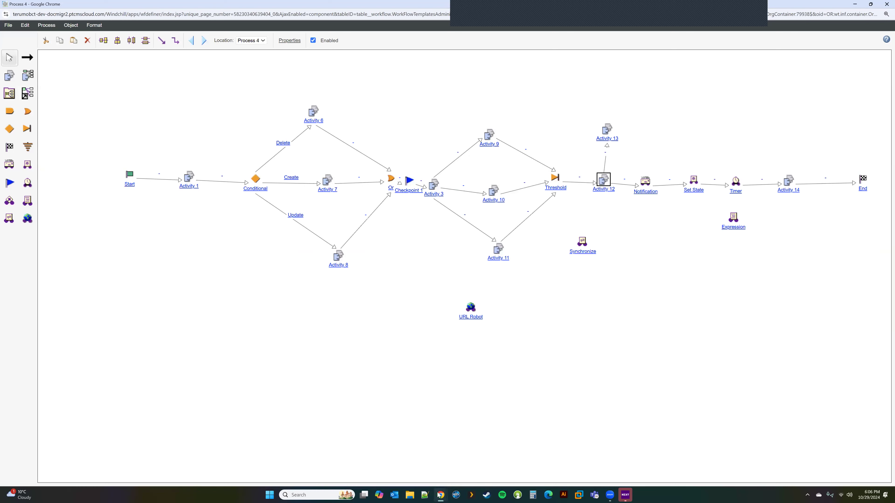
pyautogui.moveTo(440, 495)
pyautogui.click(288, 459)
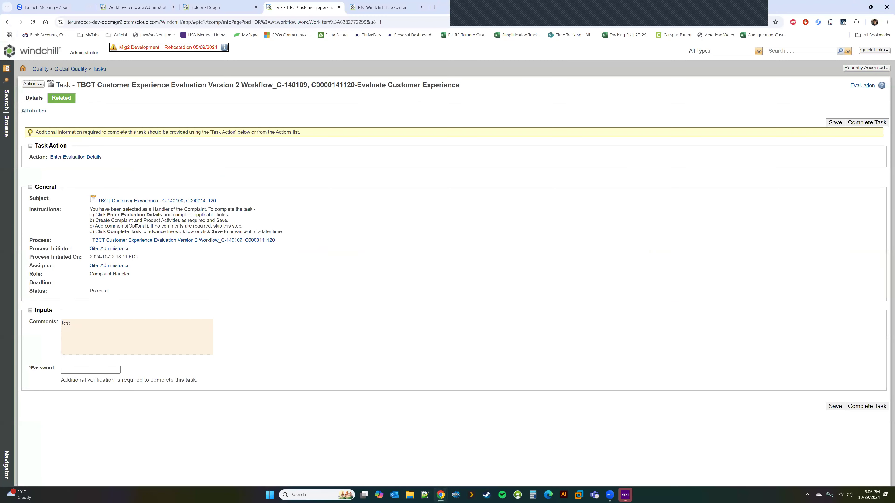